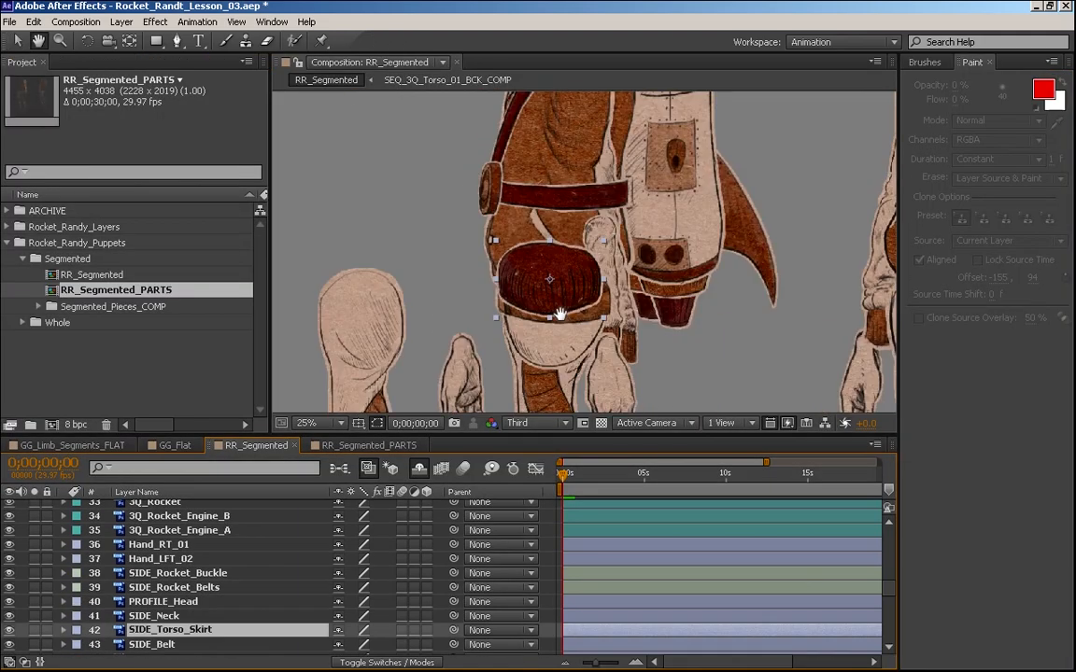
- Reorder the side-view layers so Hand_RT_02, both SIDE_Arm_LFT layers and both SIDE_Torso layers sit above SIDE_Torso_Skirt
scroll(177, 572, down, 3)
drag(170, 521, 170, 628)
click(164, 592)
click(173, 635)
click(170, 620)
scroll(178, 572, up, 1)
drag(158, 552, 174, 654)
drag(161, 552, 187, 517)
- Give the side torso, skirt and belt layers a purple label colour
click(177, 538)
shift+click(208, 598)
ctrl+click(154, 557)
click(77, 645)
- Show the Position property of SIDE_Arm_LFT_01 and look through its list of possible parent layers
drag(887, 595, 887, 599)
scroll(654, 280, down, 1)
click(271, 595)
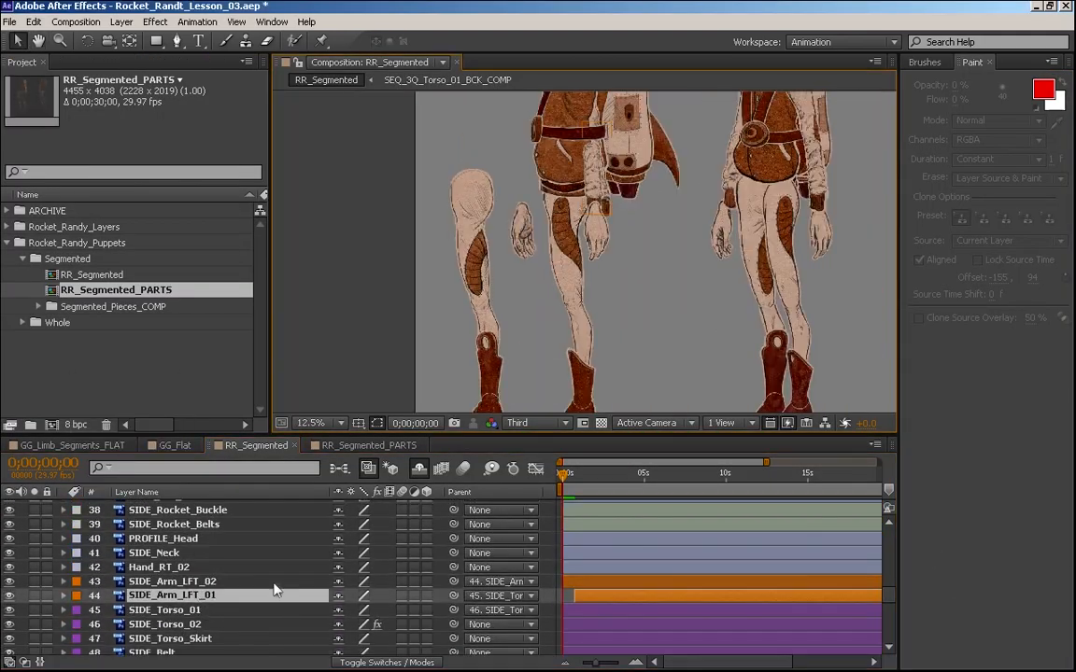
key(p)
drag(731, 251, 666, 344)
click(205, 596)
click(500, 624)
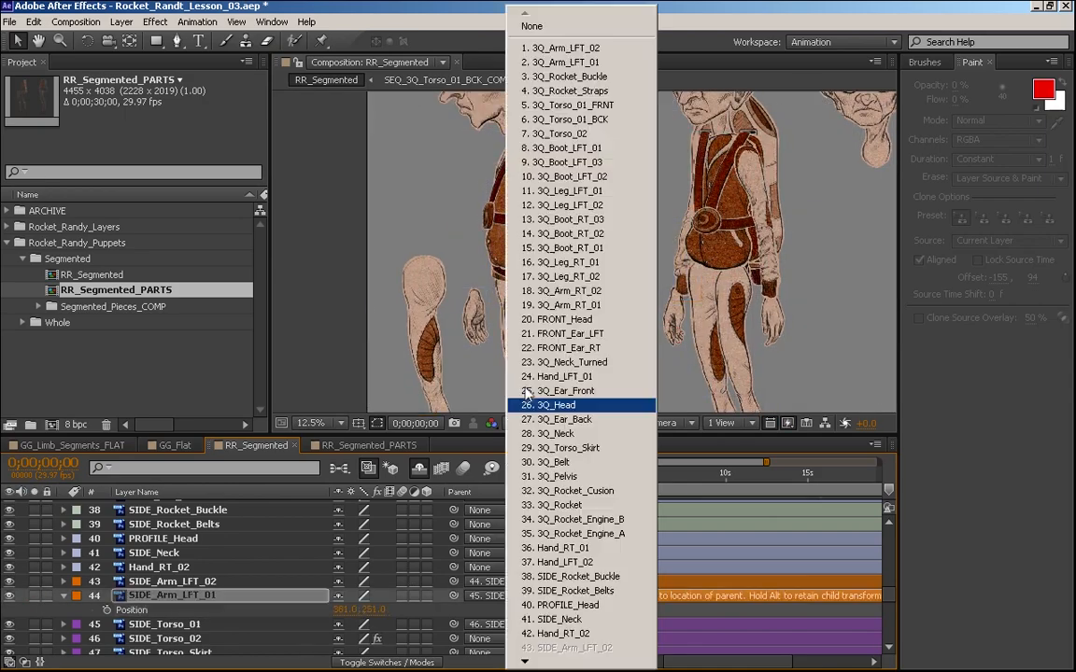
click(720, 408)
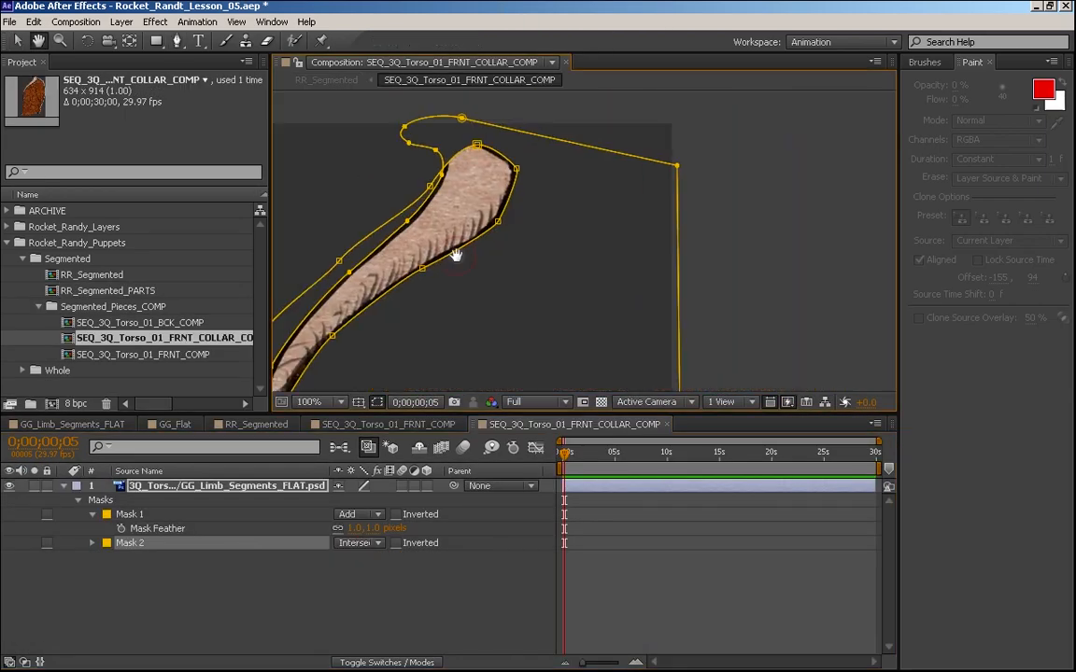
- Open the collar layer for painting and paint a stroke along the collar with the hard 9 px brush
drag(456, 255, 500, 327)
scroll(501, 280, up, 1)
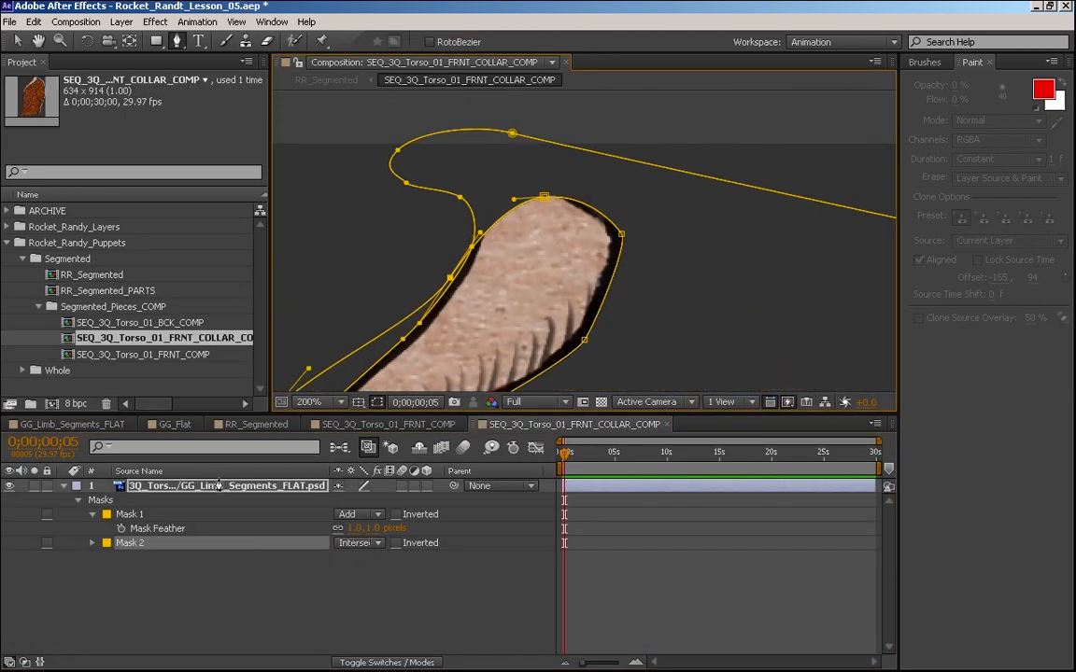
double_click(219, 485)
drag(596, 189, 393, 341)
key(ctrl+b)
click(925, 62)
click(1003, 89)
drag(480, 206, 434, 254)
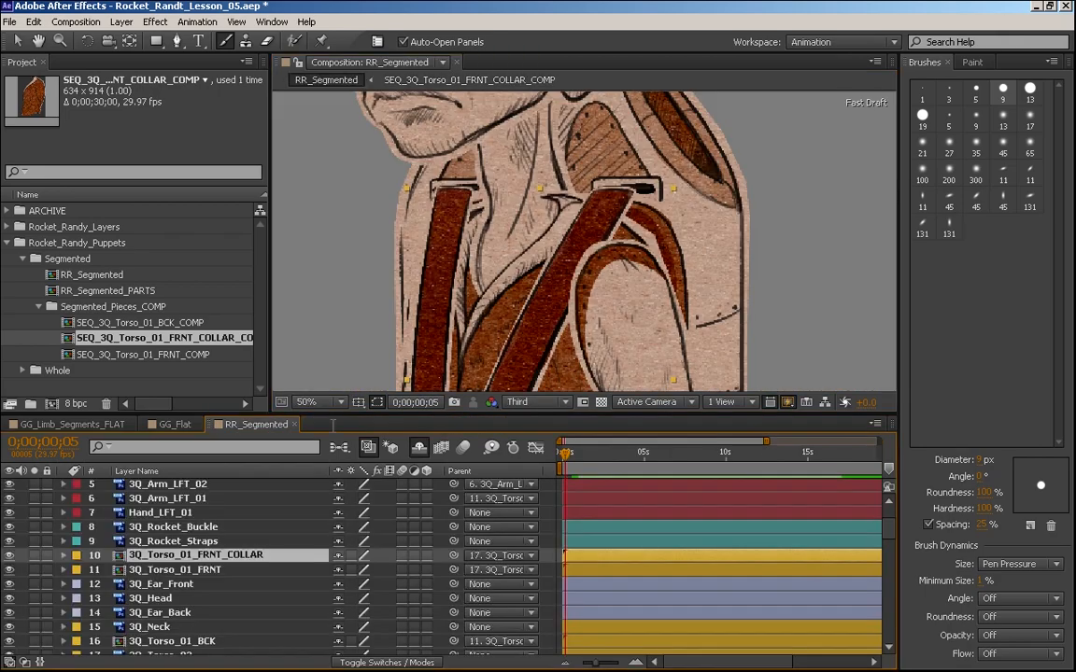
- Move the 3Q_Torso_01_FRNT_COLLAR layer above 3Q_Rocket_Buckle in the stack and open the 3Q_Torso_01_FRNT layer
drag(177, 555, 178, 525)
double_click(174, 570)
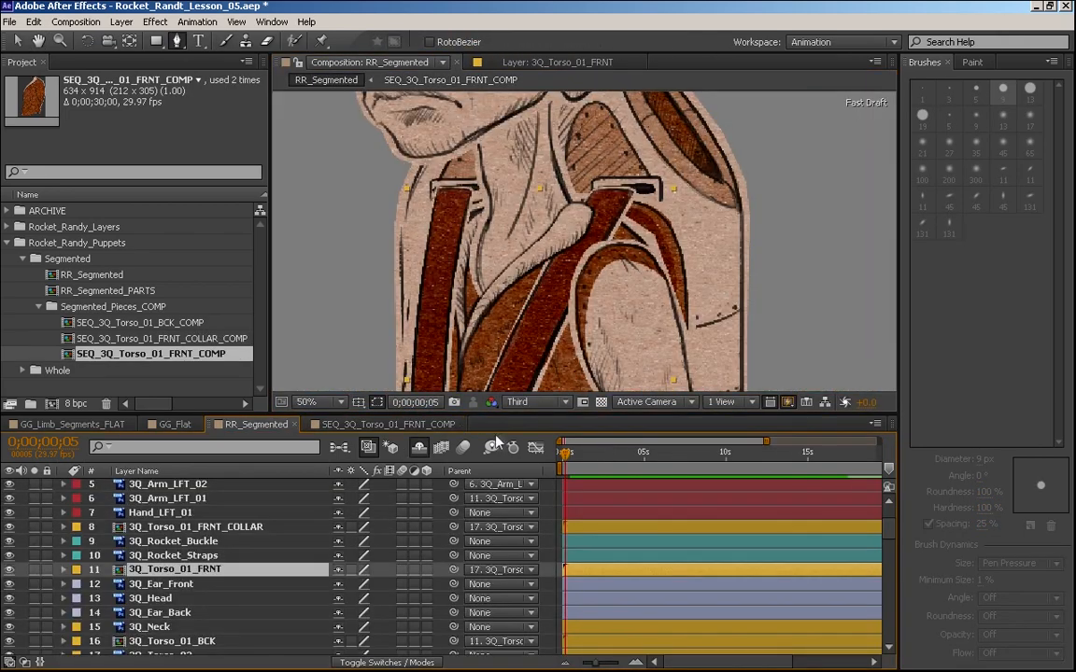
- Parent 3Q_Head to 3Q_Neck, then test-rotate the neck slightly and undo the last rotation
drag(453, 598, 166, 627)
click(158, 628)
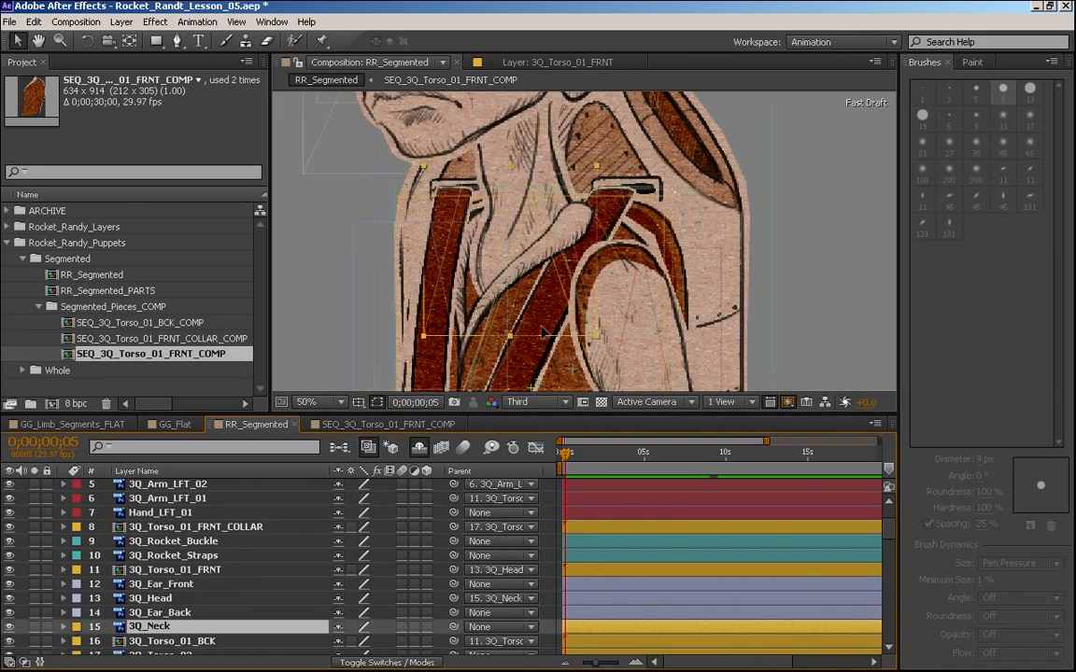
key(KP_Subtract)
key(KP_Subtract)
key(KP_Subtract)
key(ctrl+z)
- Set the parent of 3Q_Torso_01_FRNT to None and rotate 3Q_Neck slightly counterclockwise to test the head's parenting
click(502, 570)
scroll(185, 586, down, 2)
click(170, 563)
key(KP_Subtract)
key(KP_Subtract)
key(KP_Subtract)
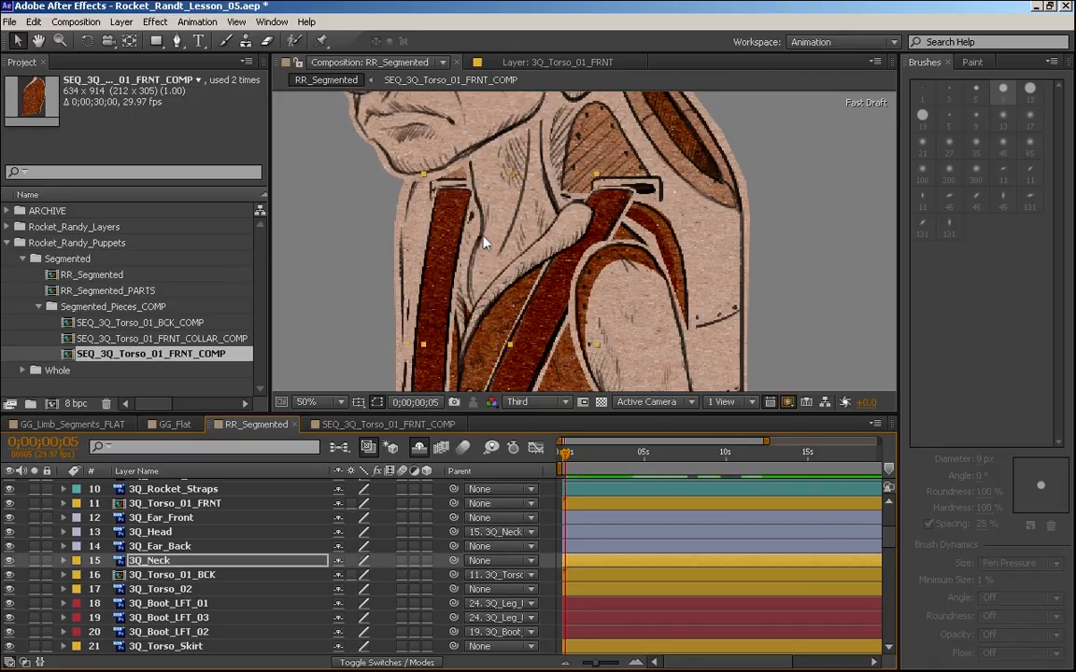
key(comma)
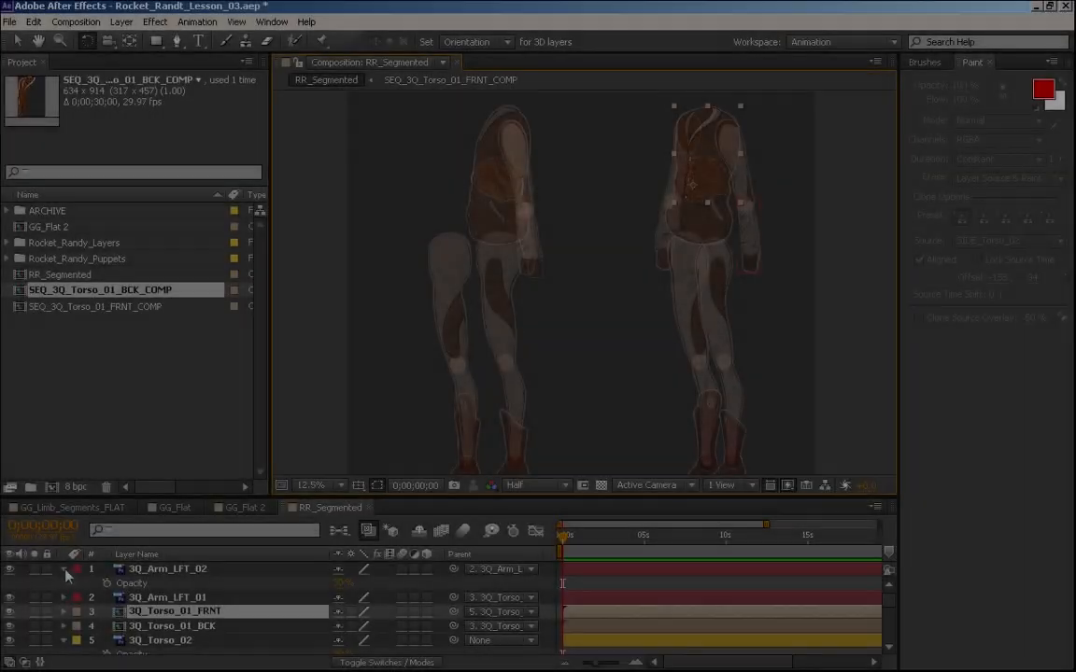
- Collapse the expanded Opacity properties of the layers in RR_Segmented and select only 3Q_Torso_01_BCK
click(64, 570)
click(65, 627)
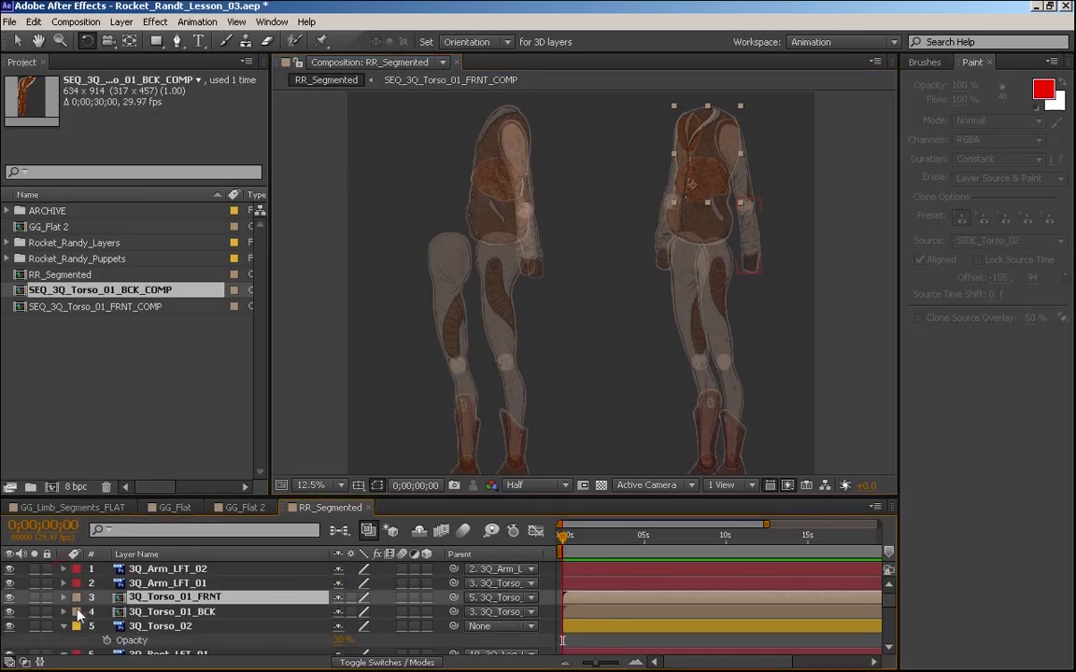
key(ctrl+a)
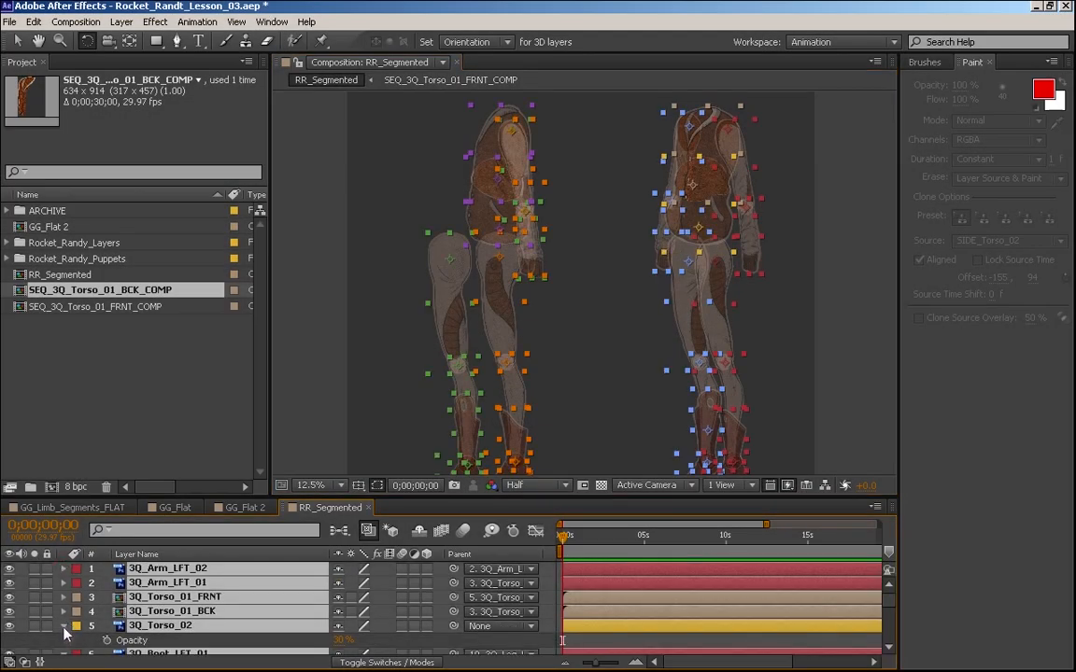
click(63, 628)
click(173, 610)
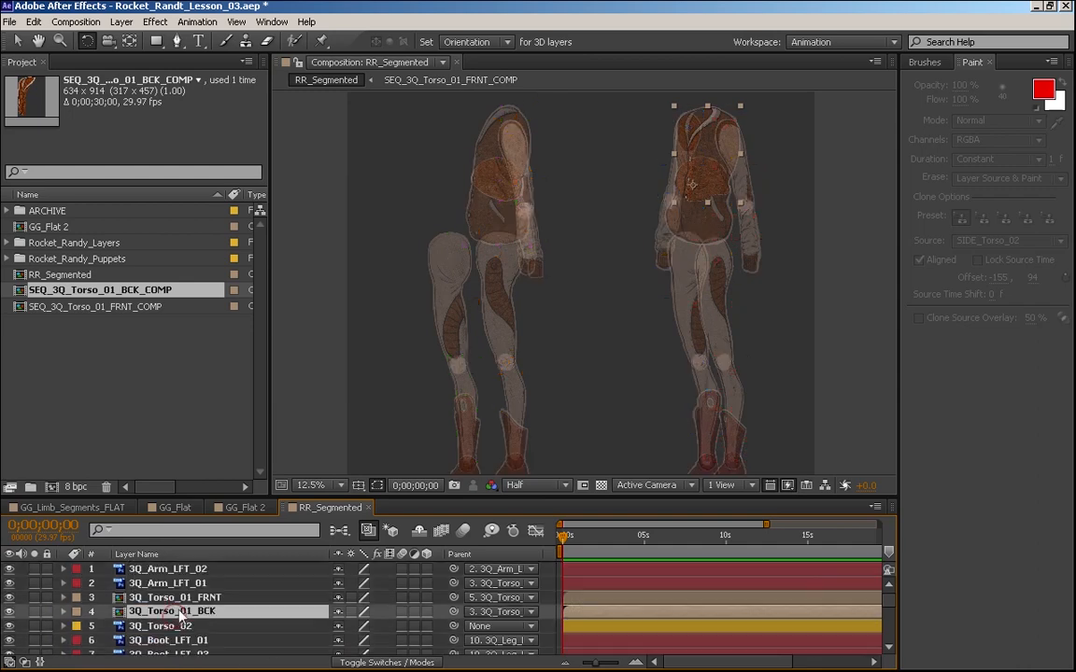
- Create a folder named Segmented_Pieces_COMP inside the Rocket_Randy_Puppets folder
click(75, 334)
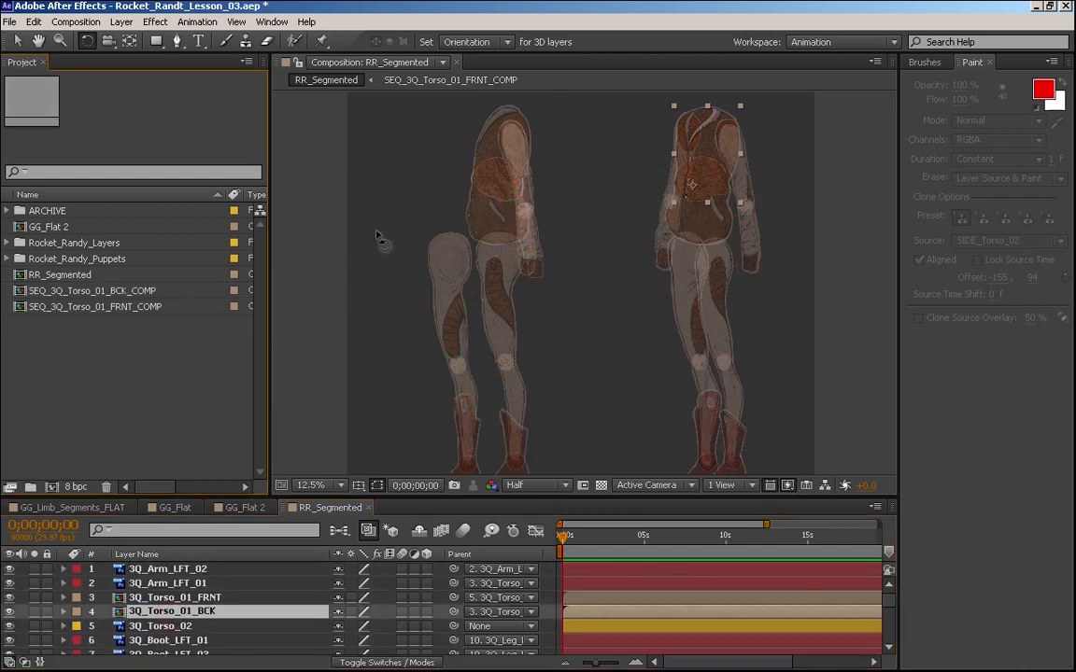
click(94, 308)
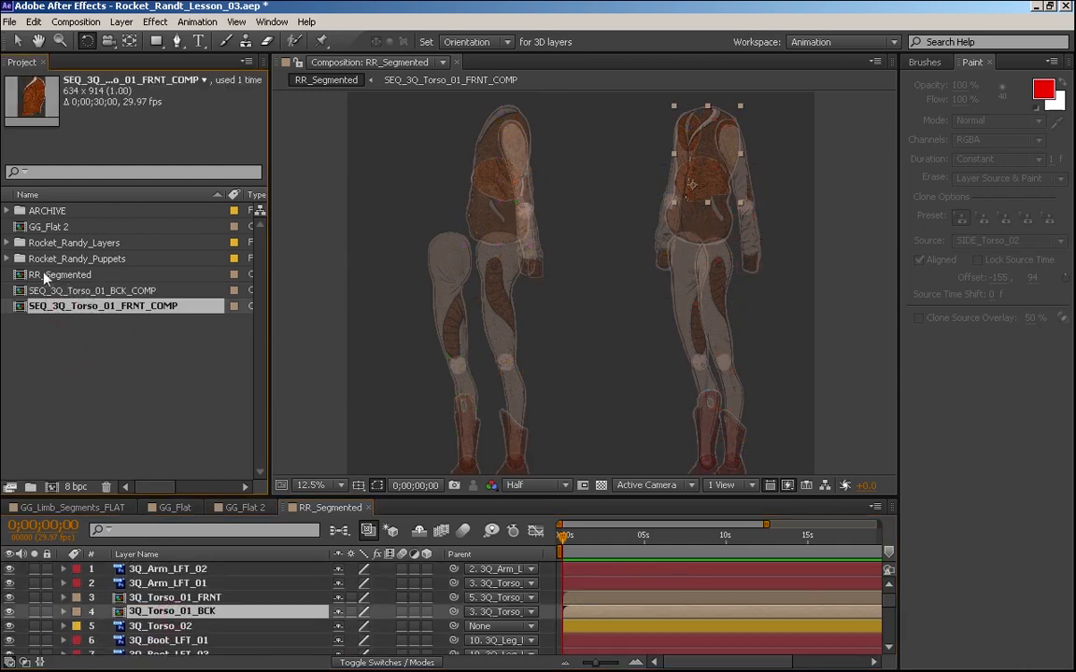
click(43, 262)
click(6, 257)
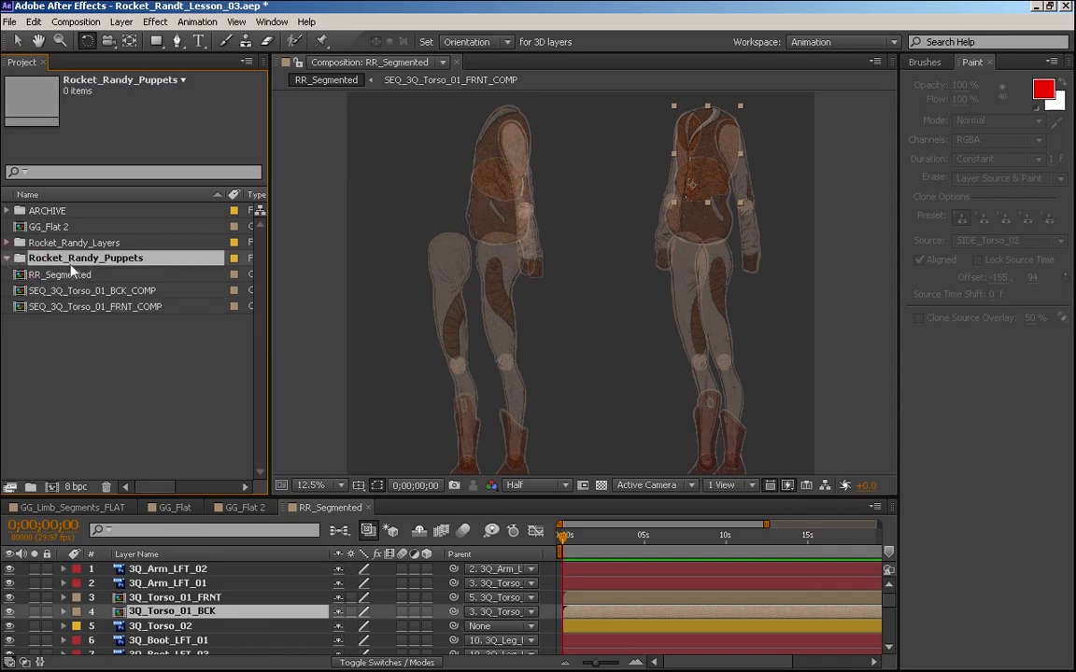
click(30, 486)
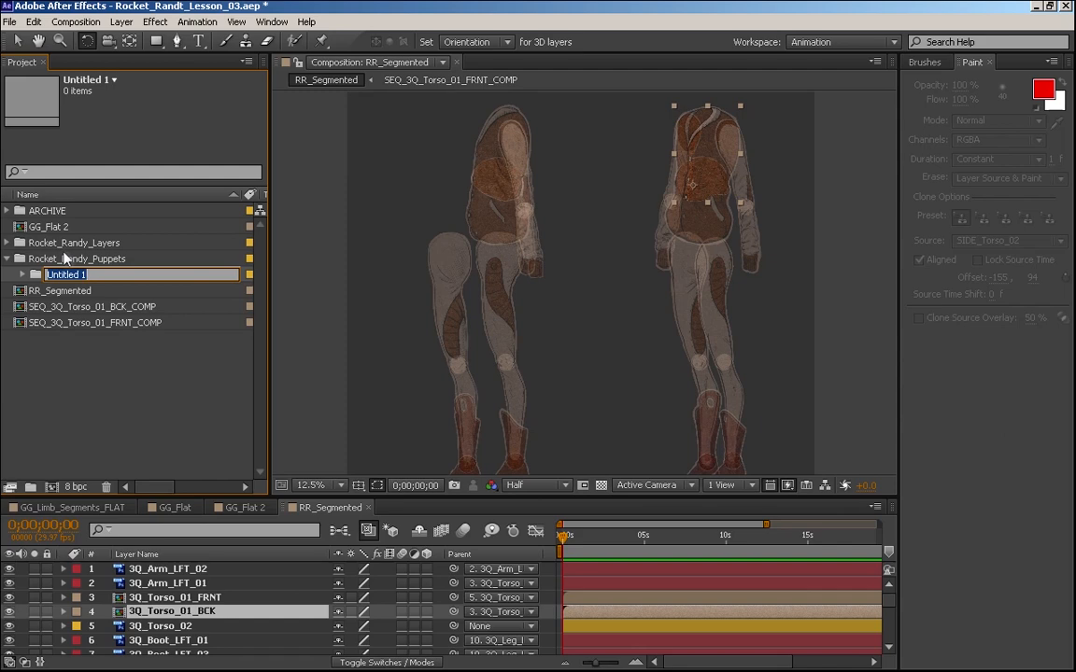
text(Segmented_Pieces_COMP)
key(Return)
- Move SEQ_3Q_Torso_01_BCK_COMP and SEQ_3Q_Torso_01_FRNT_COMP into the Segmented_Pieces_COMP folder
shift+click(113, 310)
shift+click(120, 322)
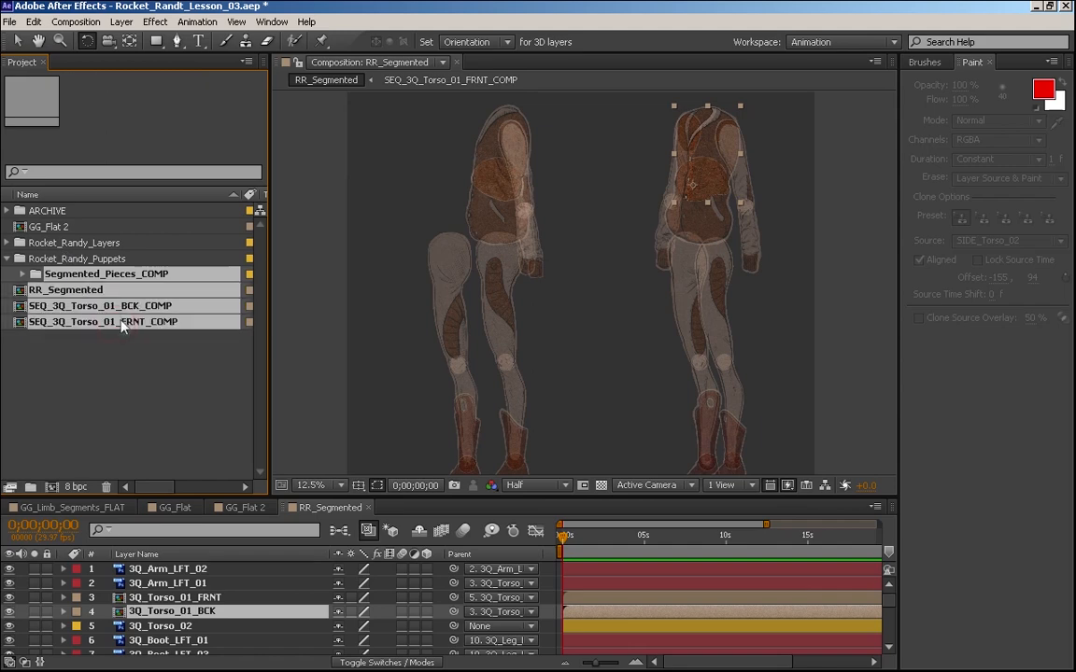
click(104, 353)
click(100, 310)
shift+click(93, 320)
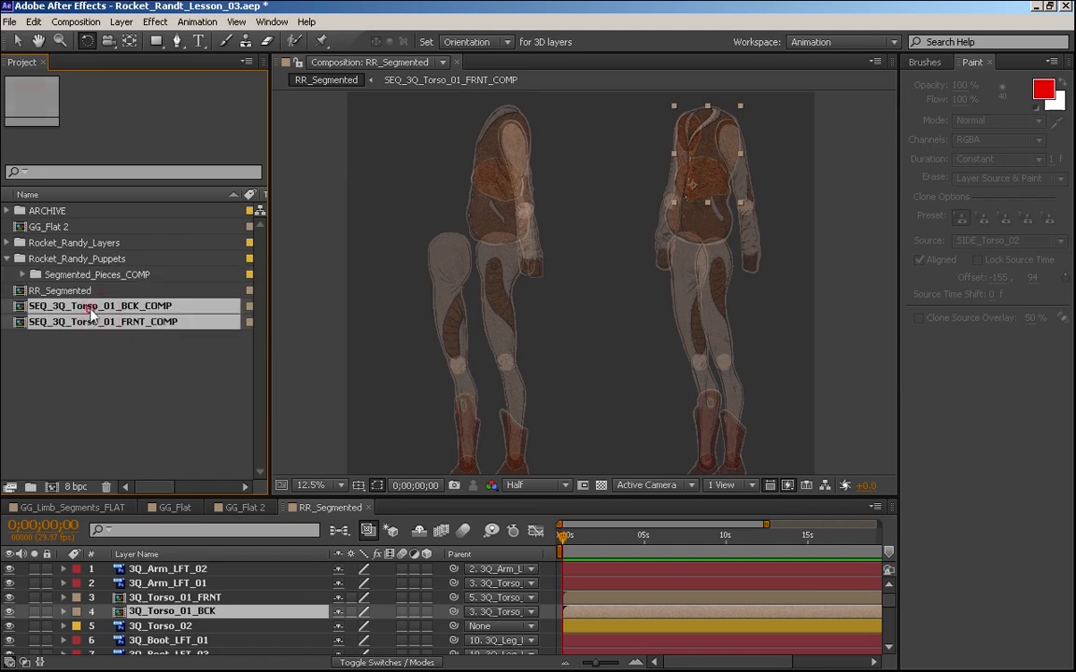
drag(90, 318, 67, 253)
- Move the RR_Segmented composition into the Rocket_Randy_Puppets folder
click(52, 291)
click(73, 291)
click(90, 276)
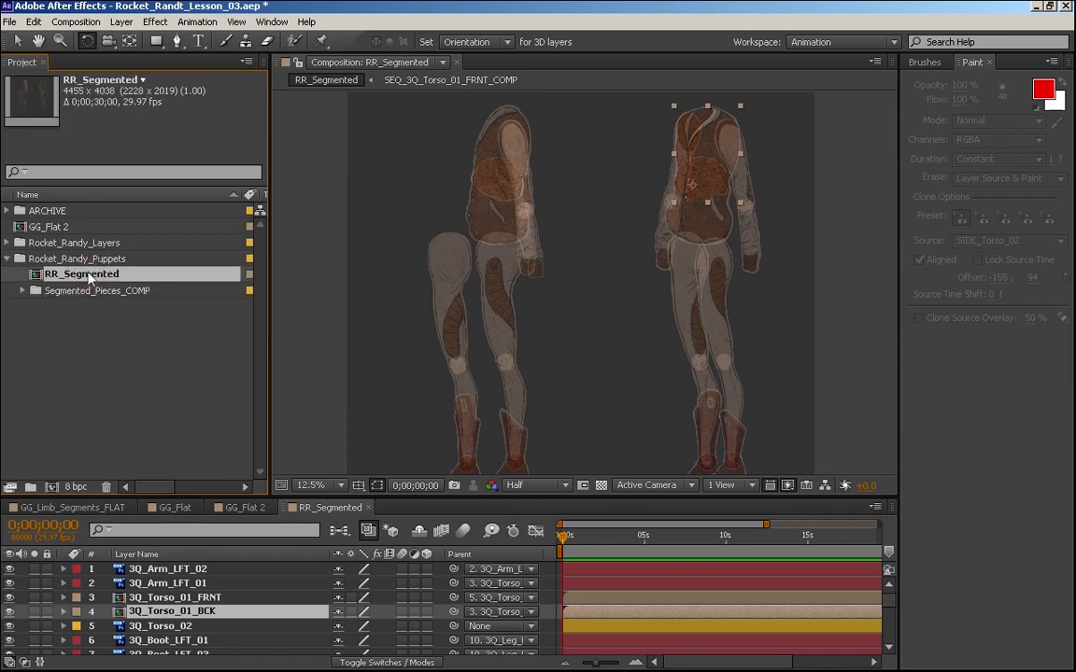
- Create two more folders inside Rocket_Randy_Puppets, named Segmented and Whole
key(ctrl+alt+shift+n)
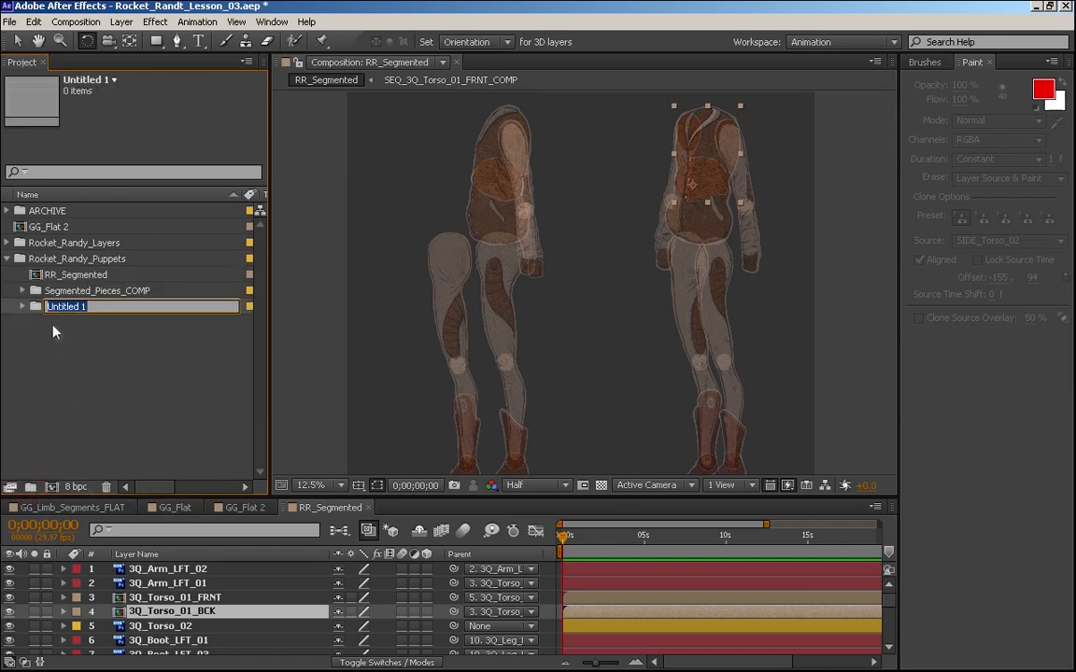
text(Segmented)
key(Return)
click(82, 275)
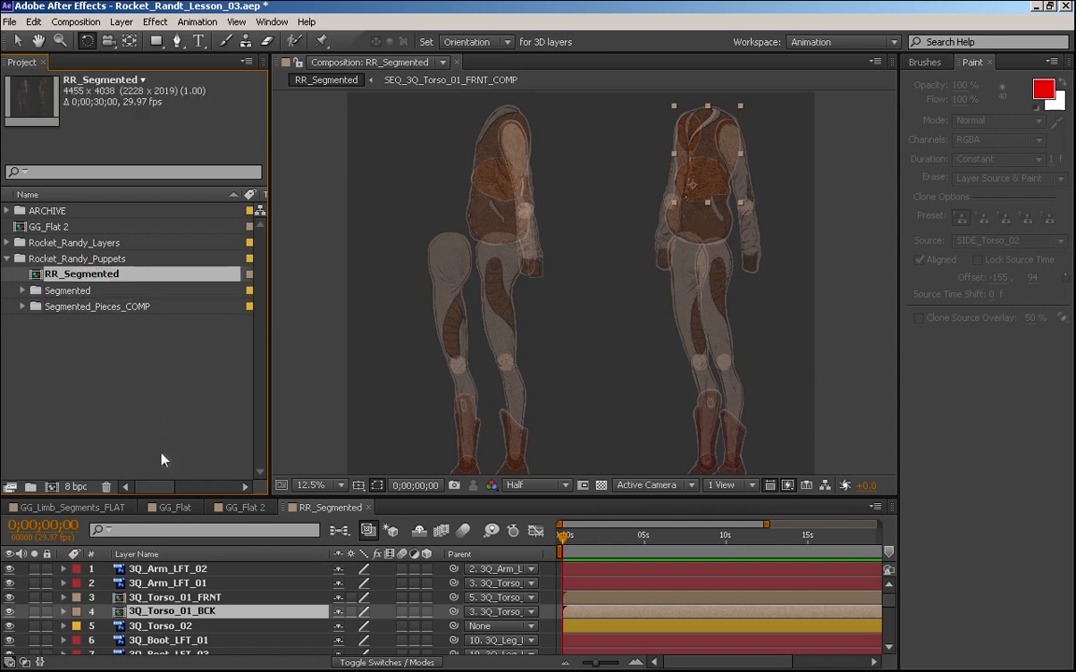
click(30, 487)
text(Whole)
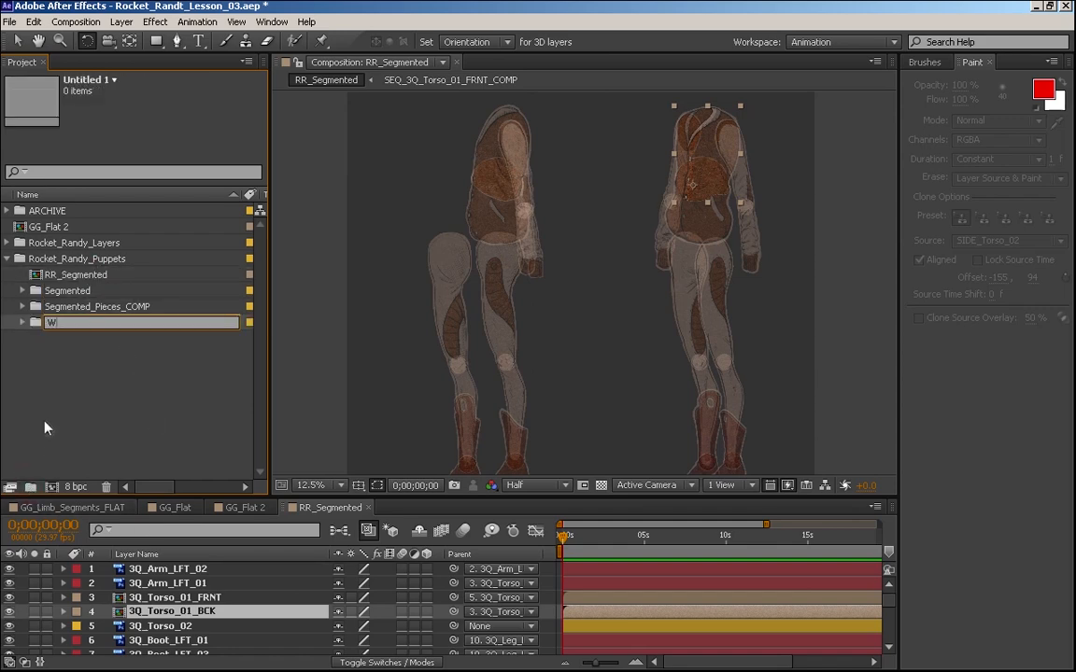
key(Return)
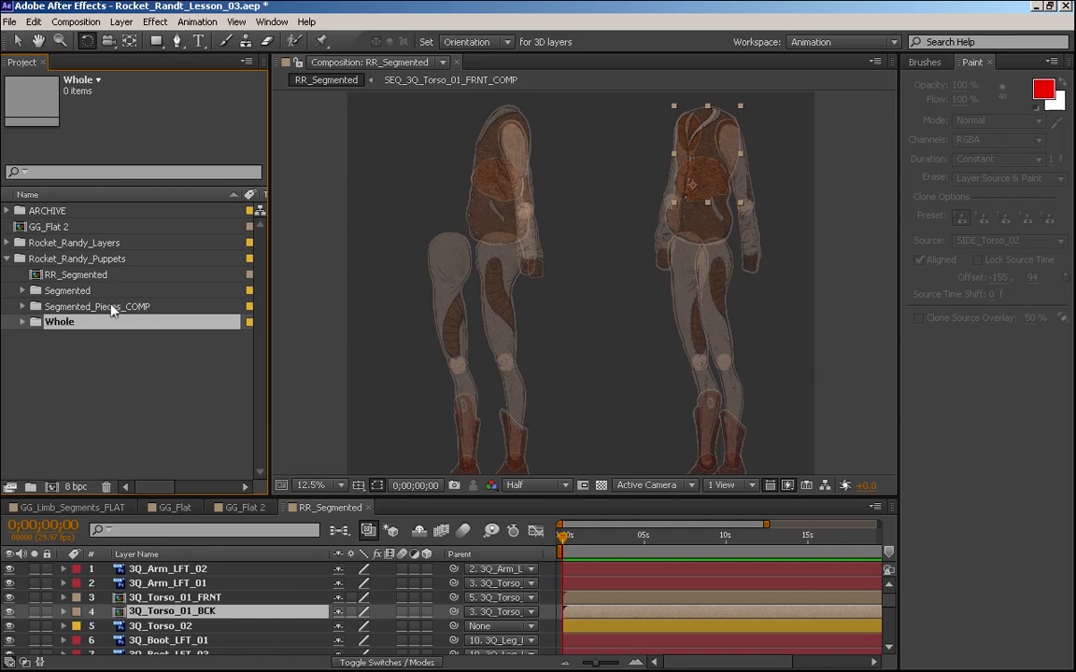
- Move the RR_Segmented composition and the Segmented_Pieces_COMP folder into the Segmented folder
click(83, 277)
click(70, 323)
click(98, 274)
mouse_move(67, 273)
mouse_down()
mouse_move(67, 290)
mouse_move(72, 274)
mouse_up()
click(22, 275)
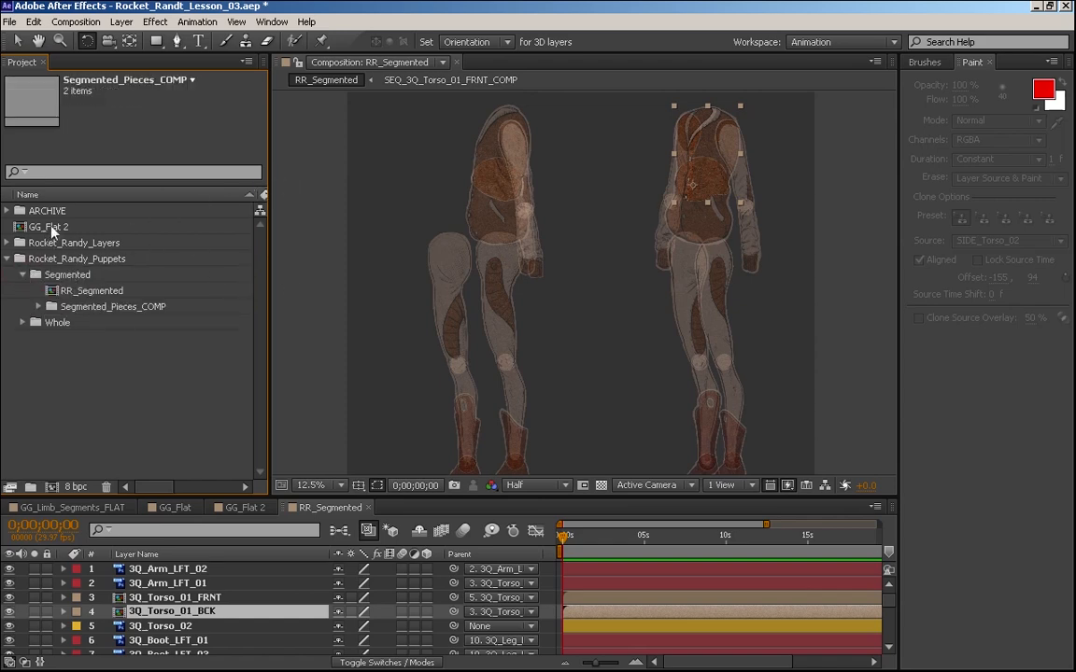
click(52, 225)
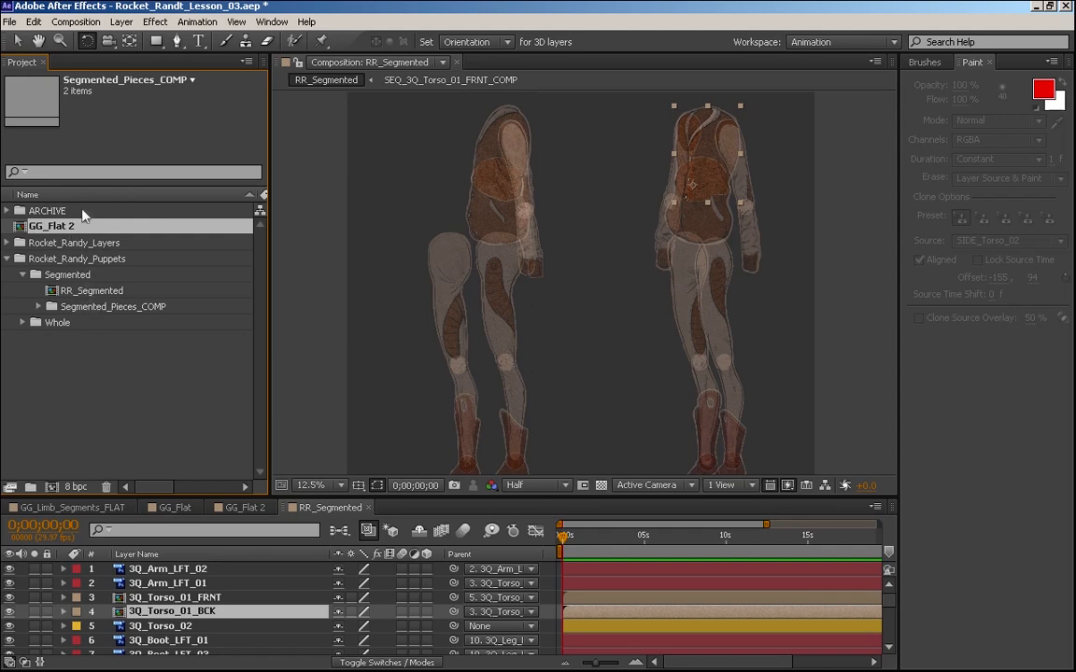
click(56, 226)
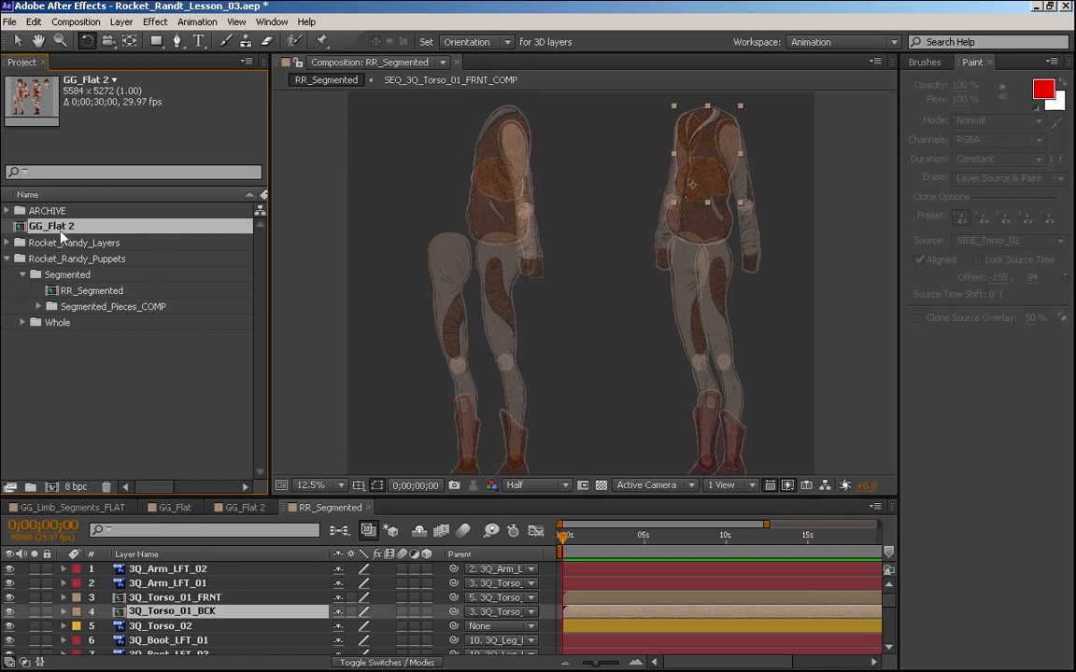
key(Return)
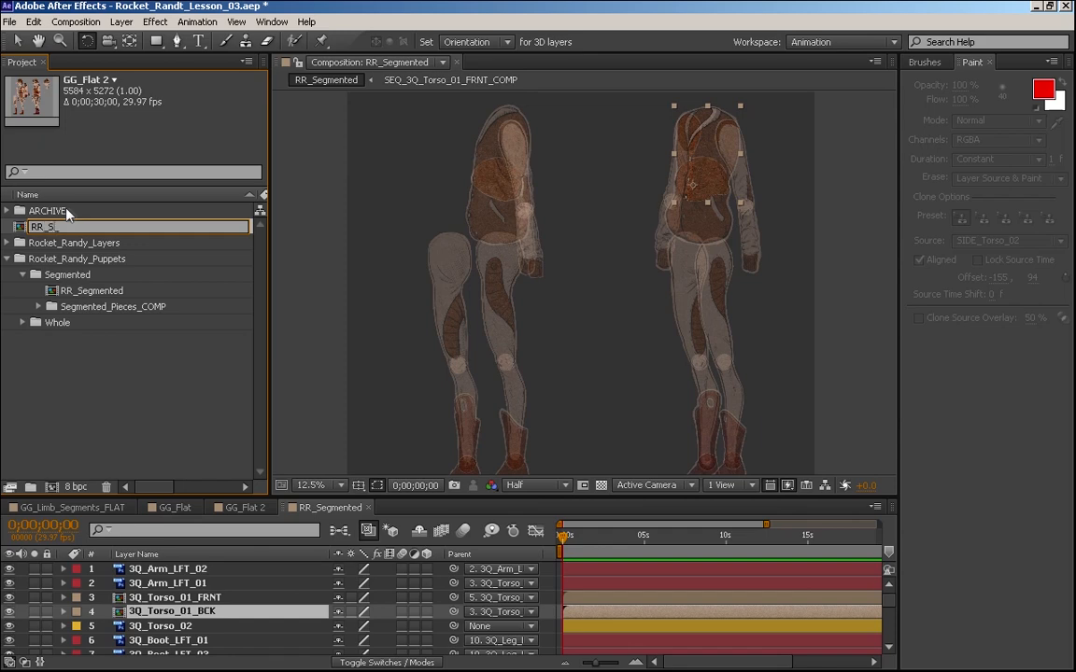
key(Escape)
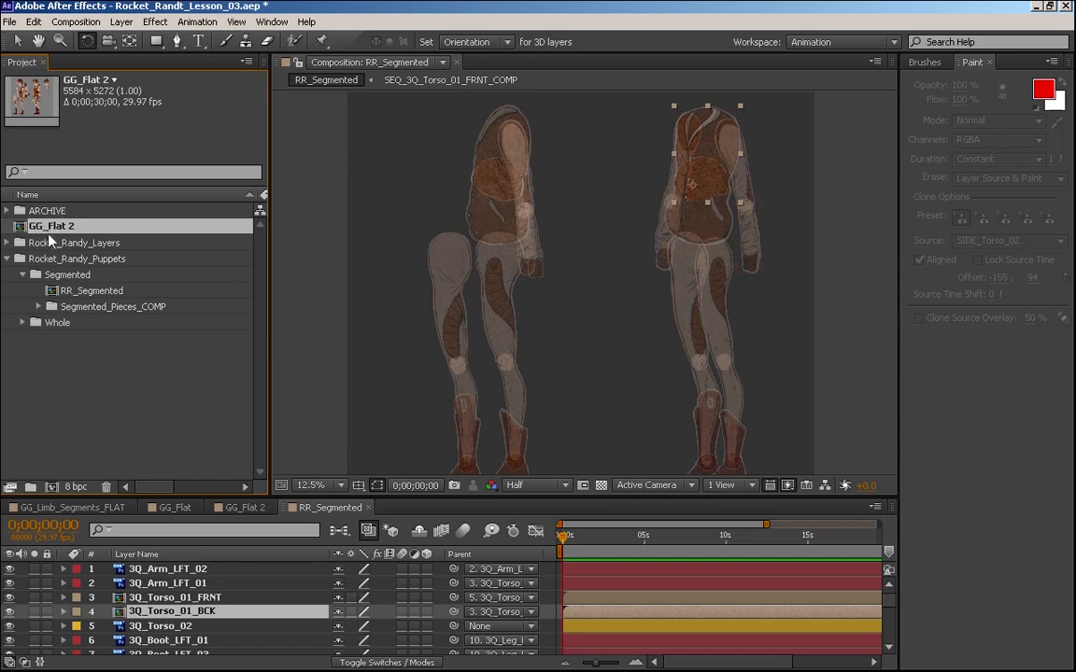
- Rename the RR_Segmented composition as RR_Segmented_PARTS
click(100, 290)
key(Return)
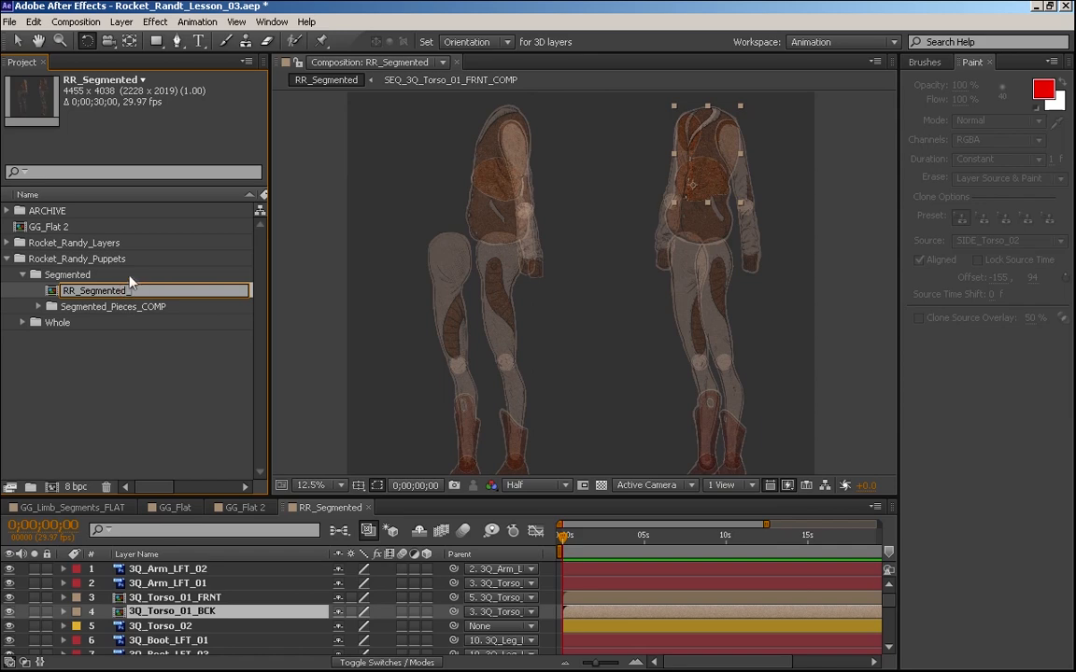
key(Return)
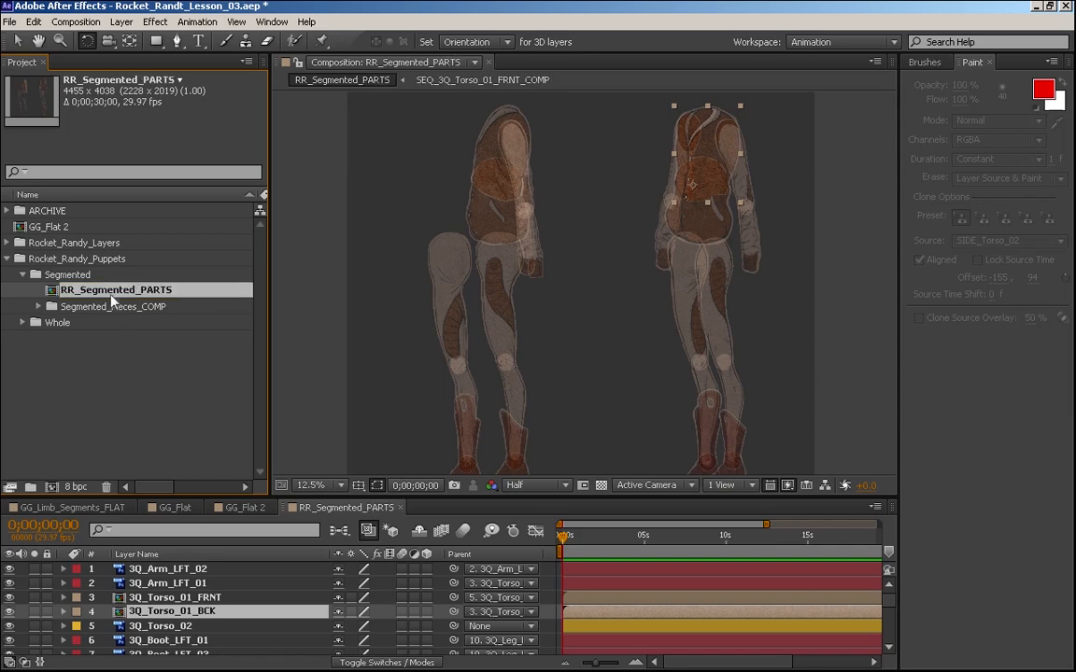
- Rename the GG_Flat 2 composition as RR_Segmented
click(58, 228)
key(Return)
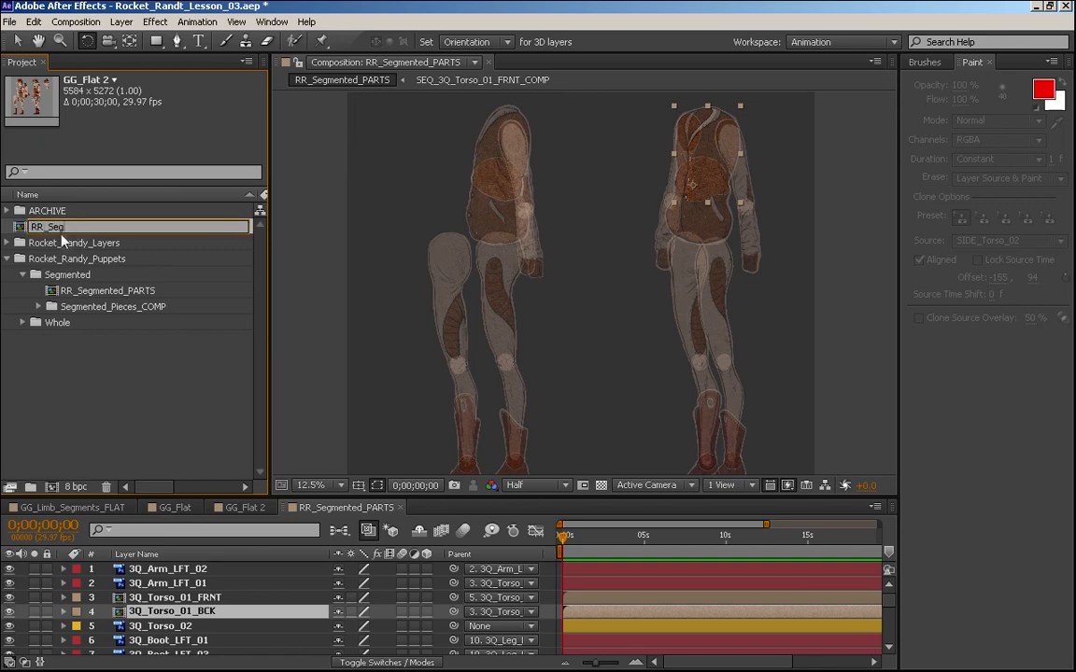
text(RR_Segmented)
key(Return)
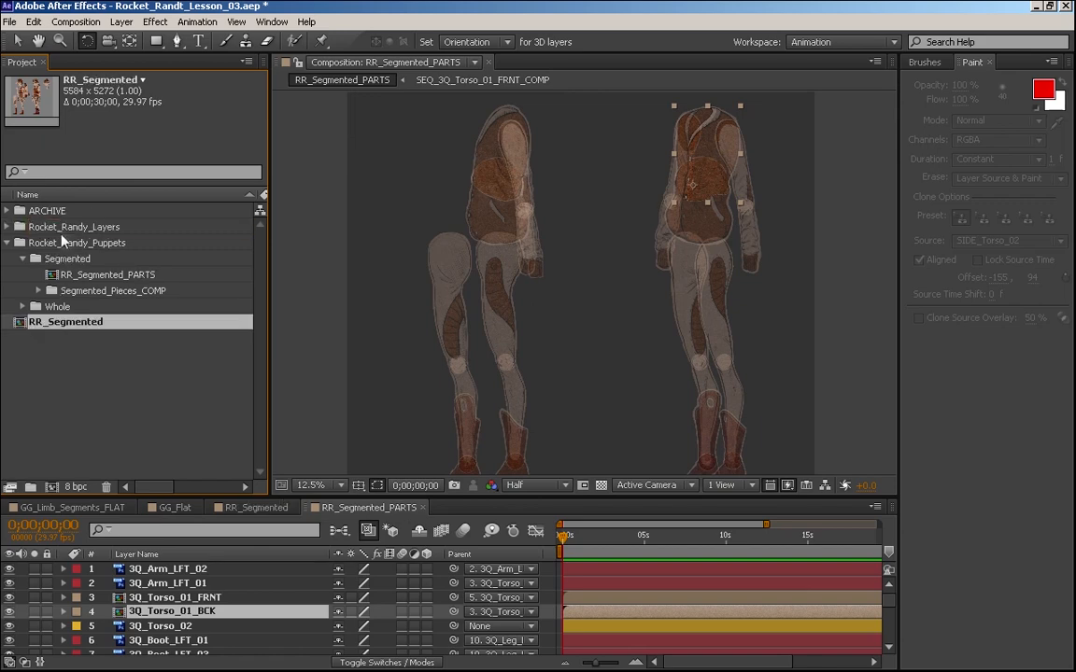
- Move the full-character RR_Segmented composition into the Segmented folder and open it
drag(18, 324, 37, 264)
drag(33, 322, 69, 263)
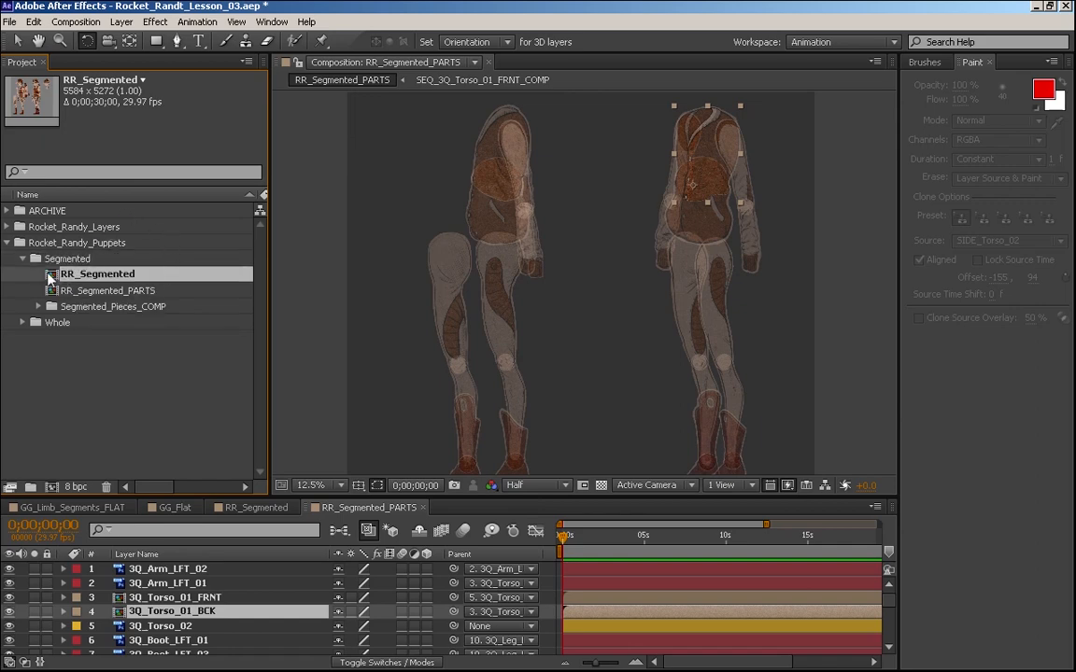
double_click(65, 277)
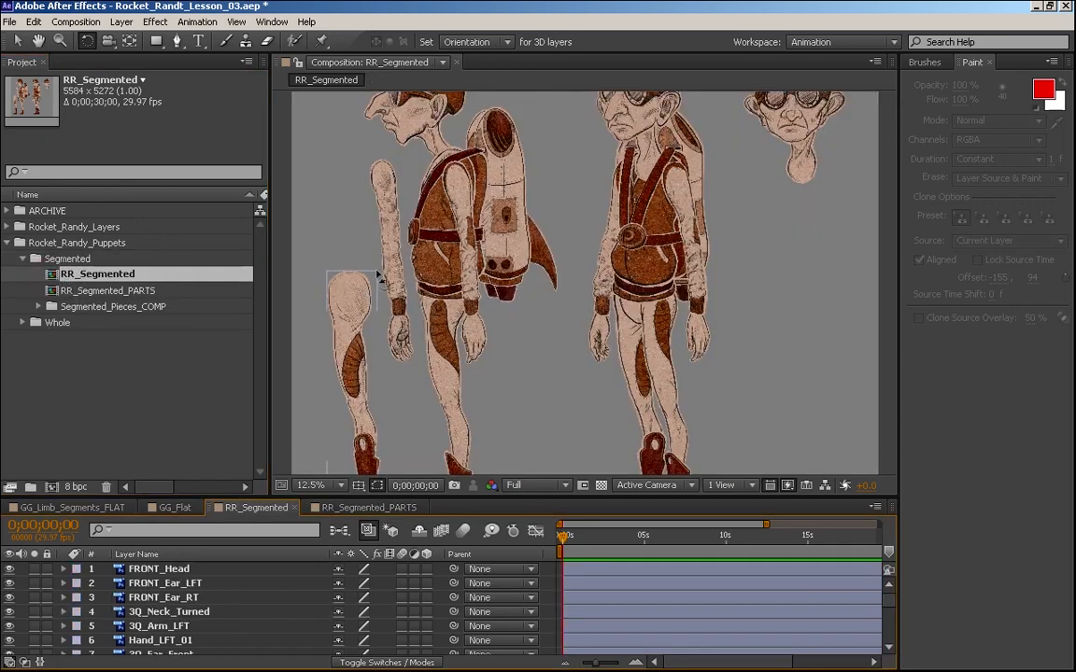
click(352, 309)
key(v)
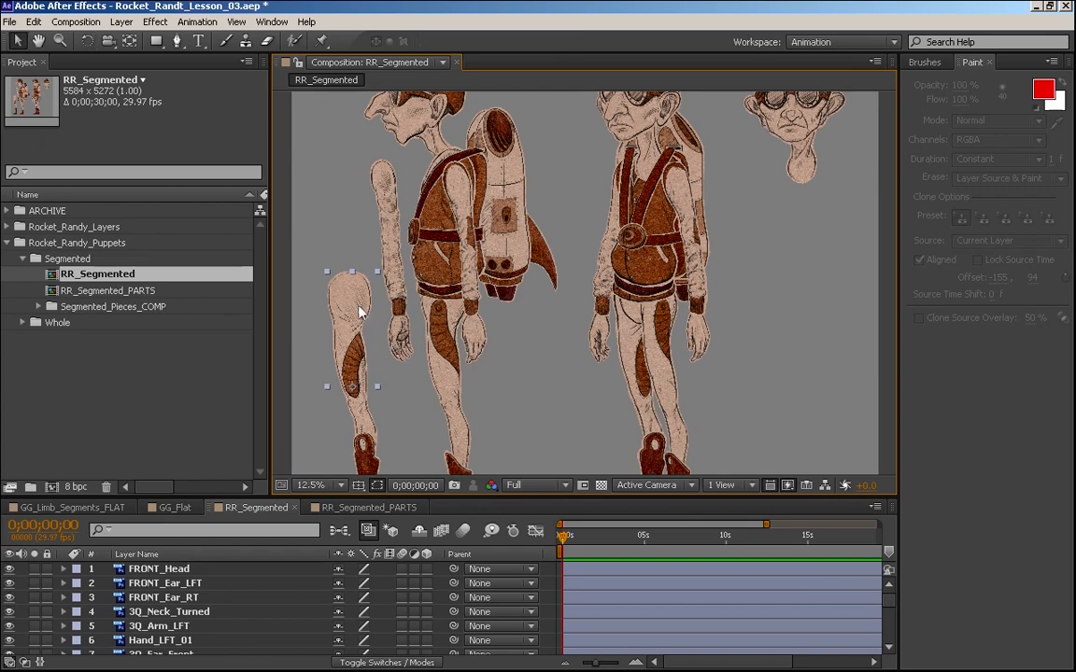
key(space)
drag(395, 402, 412, 353)
- Open the RR_Segmented_PARTS composition, select all of its layers and copy them
click(58, 290)
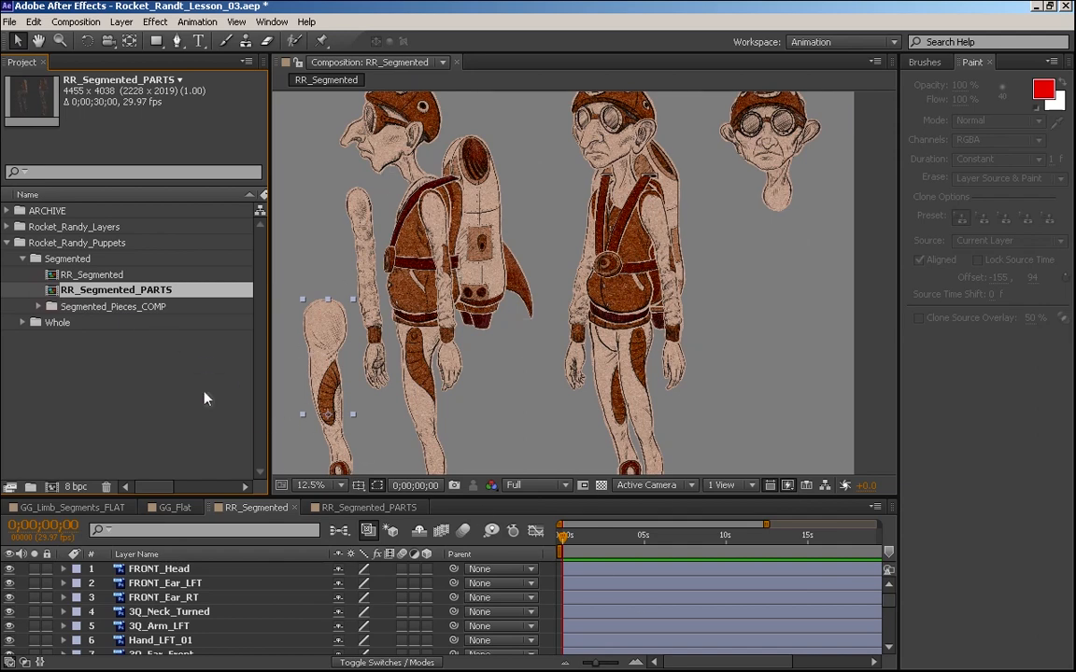
double_click(51, 293)
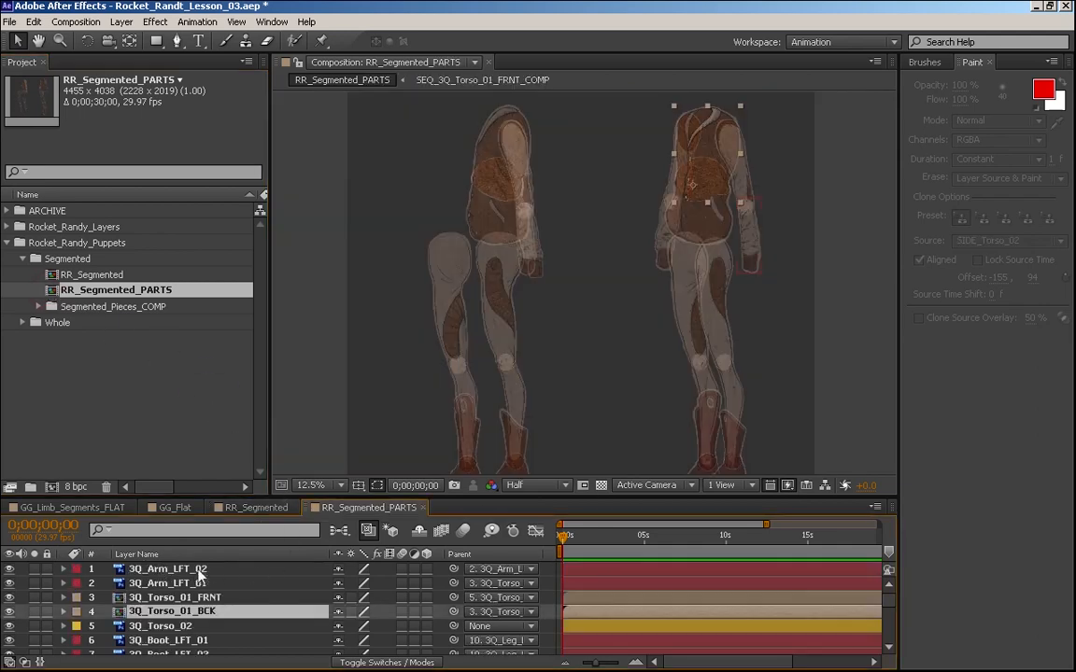
key(ctrl+a)
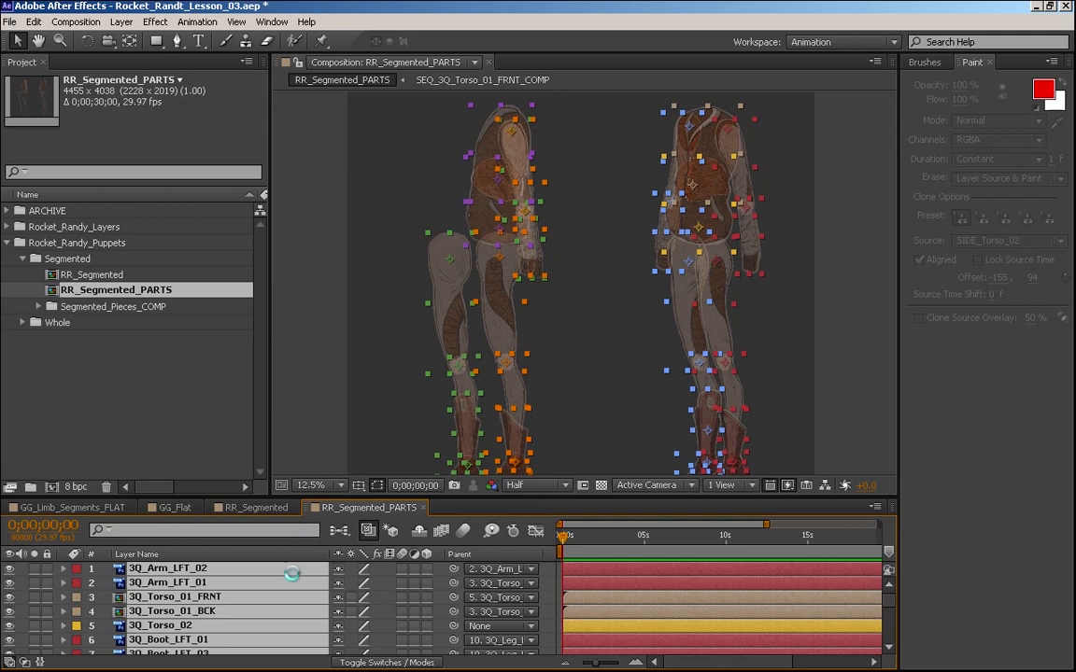
key(grave)
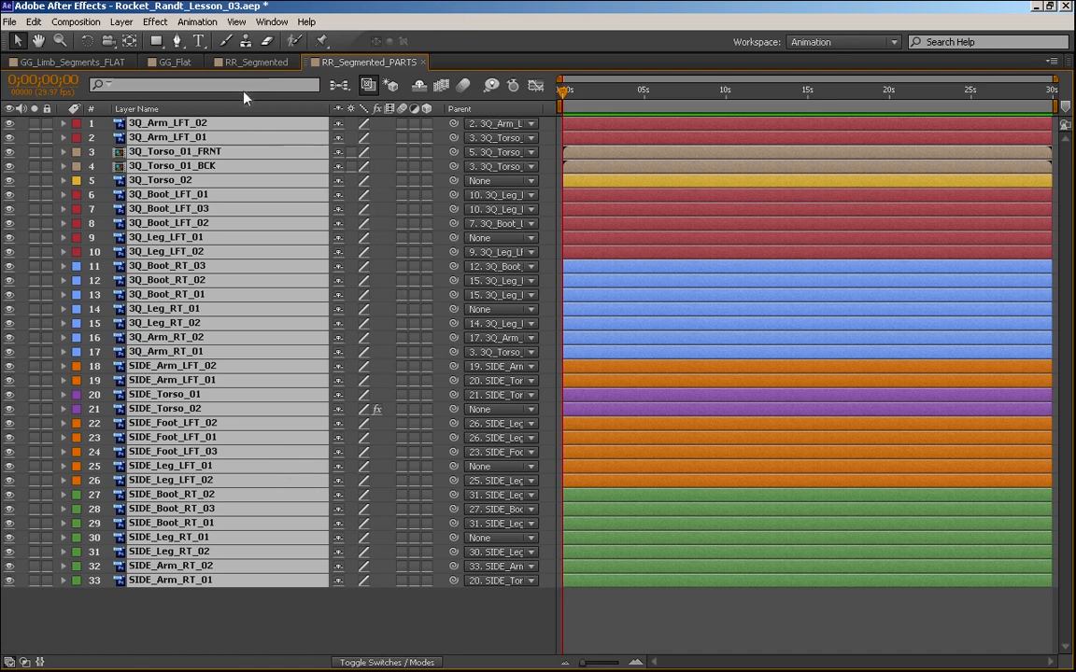
- Paste the copied segment layers above FRONT_Head in the RR_Segmented composition
click(262, 62)
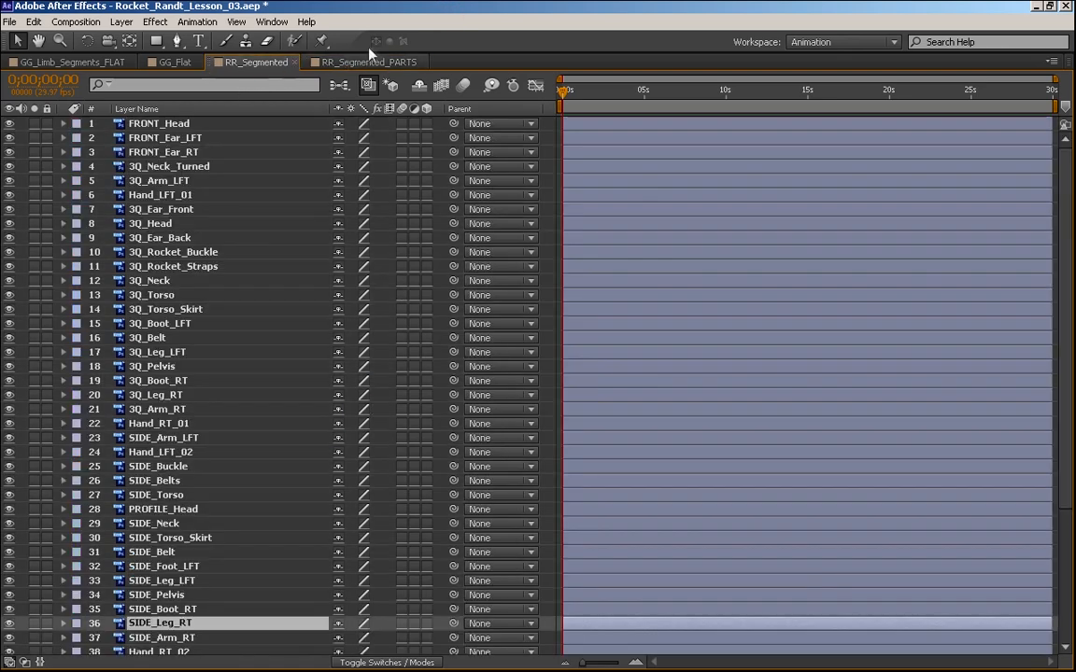
click(172, 125)
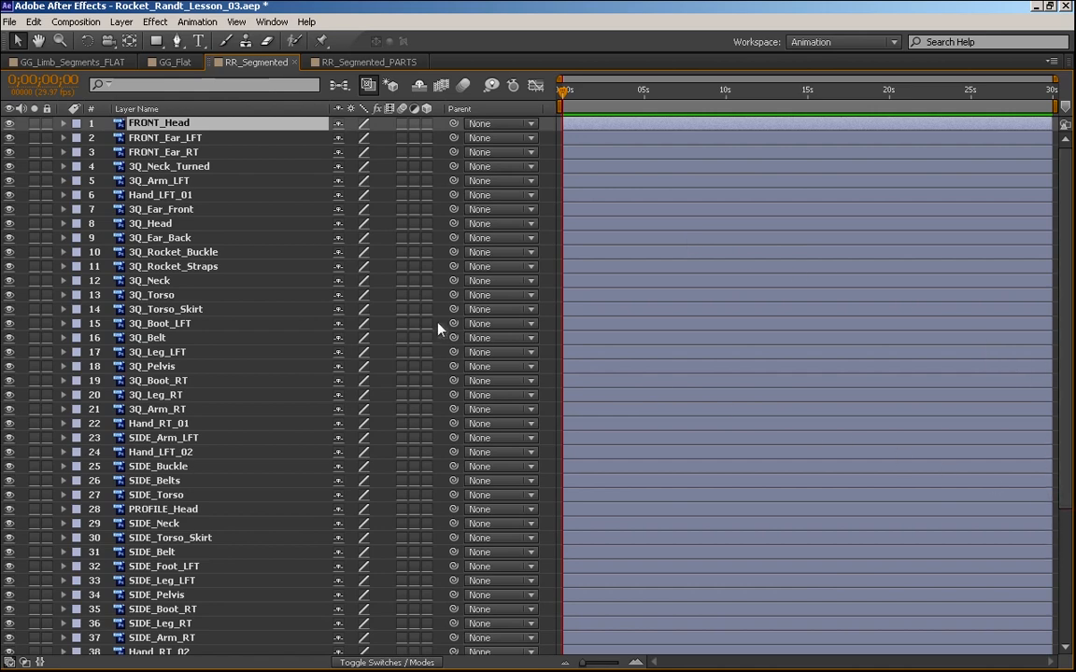
key(ctrl+v)
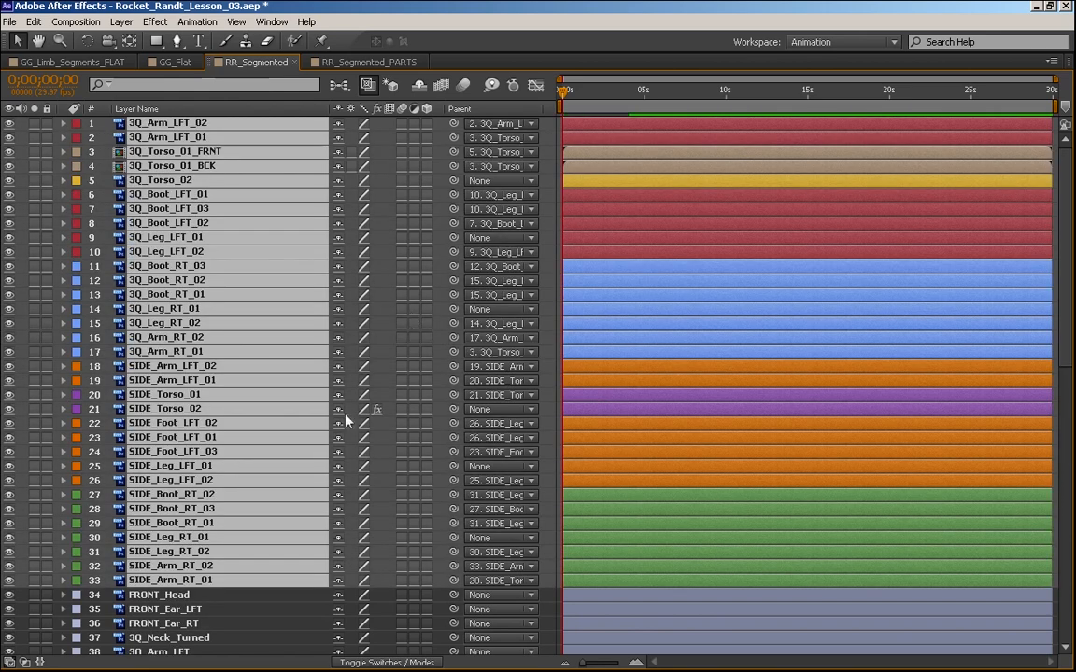
key(grave)
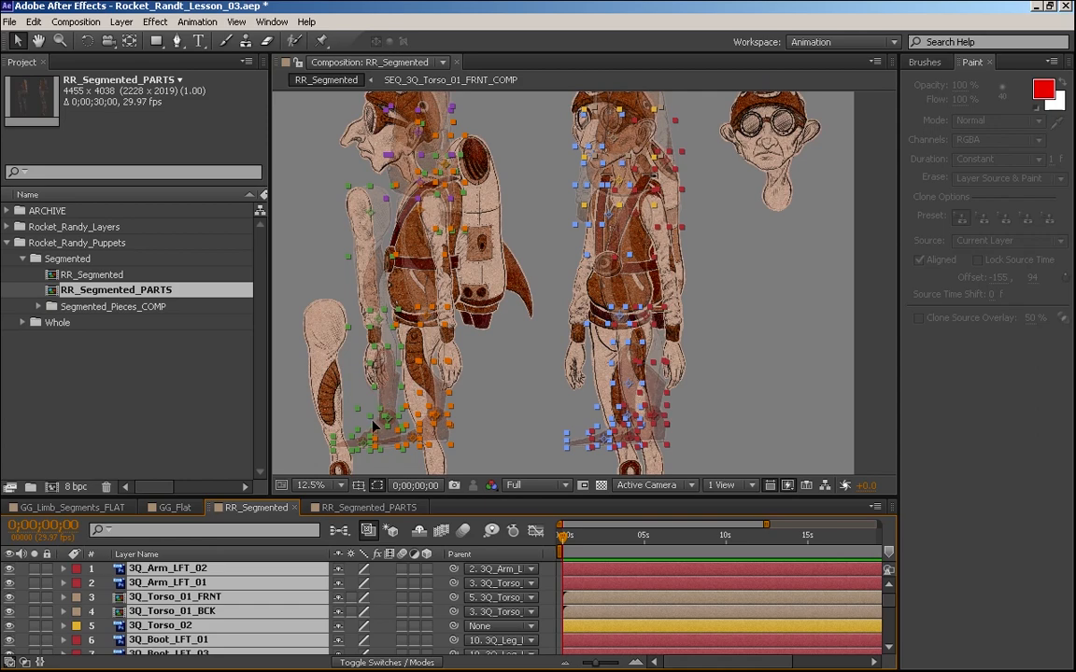
- Move the pasted segment layers over the full-character artwork so the boots and legs roughly line up
drag(373, 421, 539, 291)
drag(473, 387, 471, 255)
drag(370, 336, 512, 325)
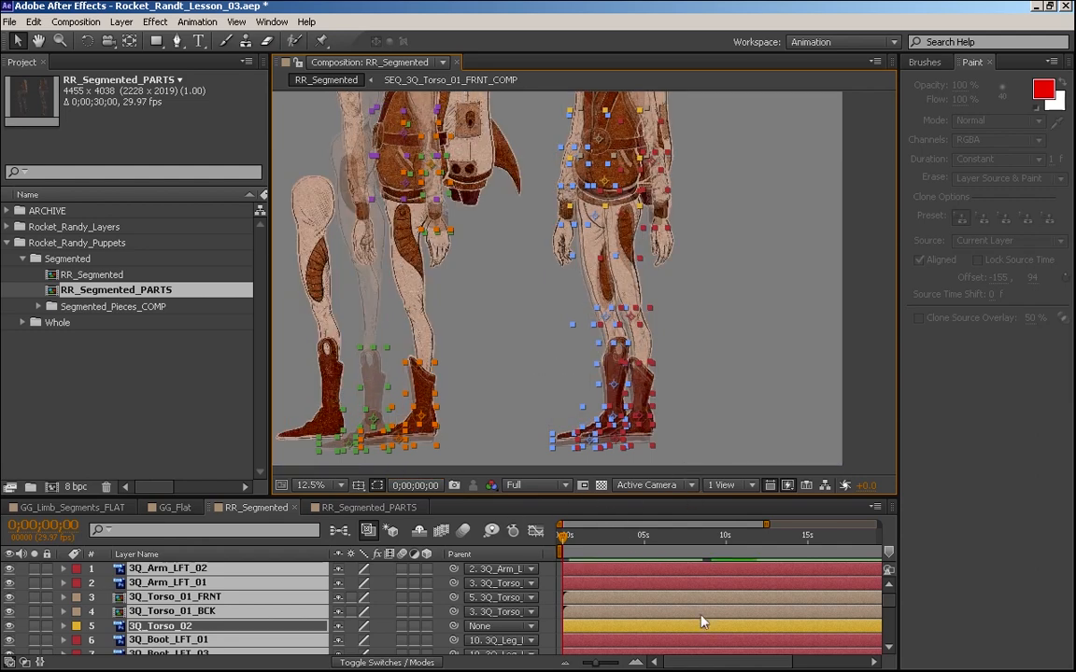
- Lower the preview resolution of the RR_Segmented composition to Third
click(513, 489)
click(537, 542)
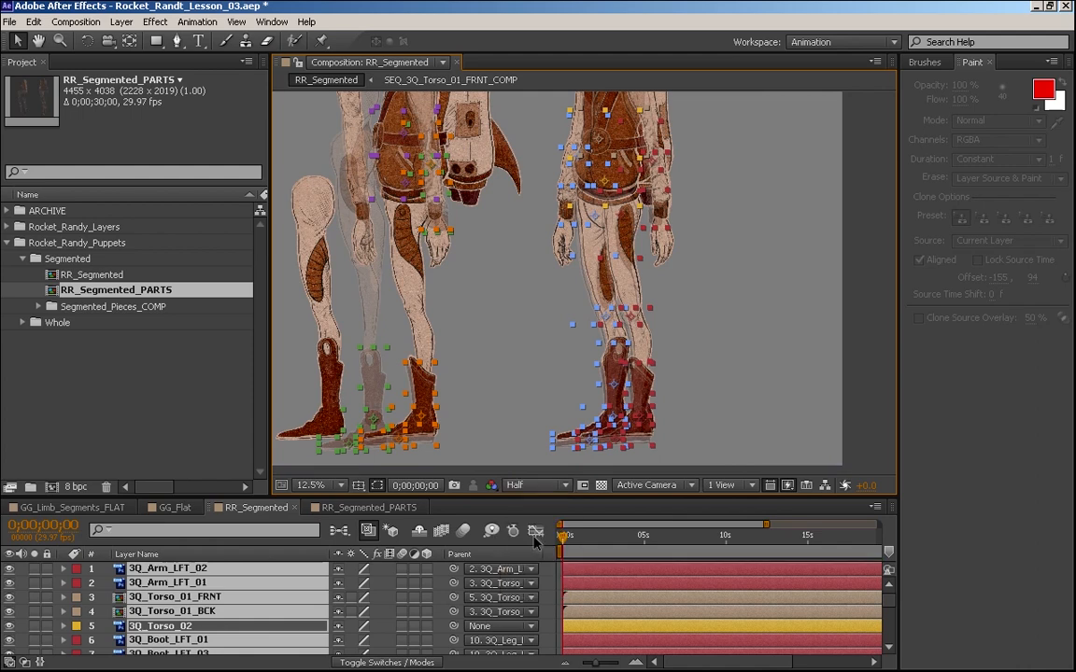
scroll(615, 375, up, 1)
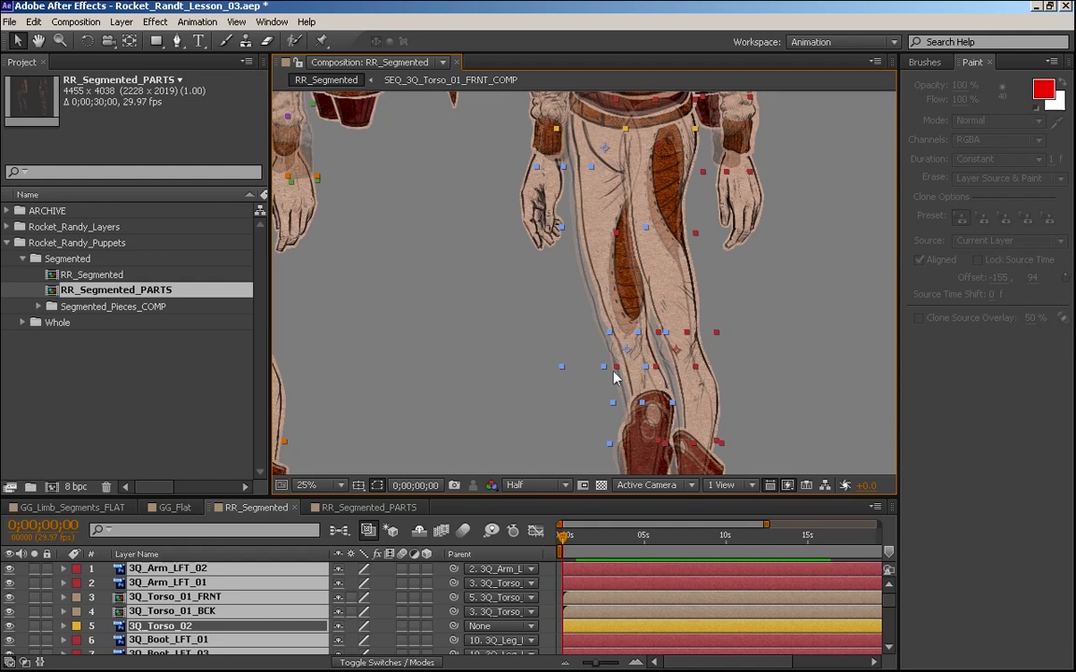
click(547, 486)
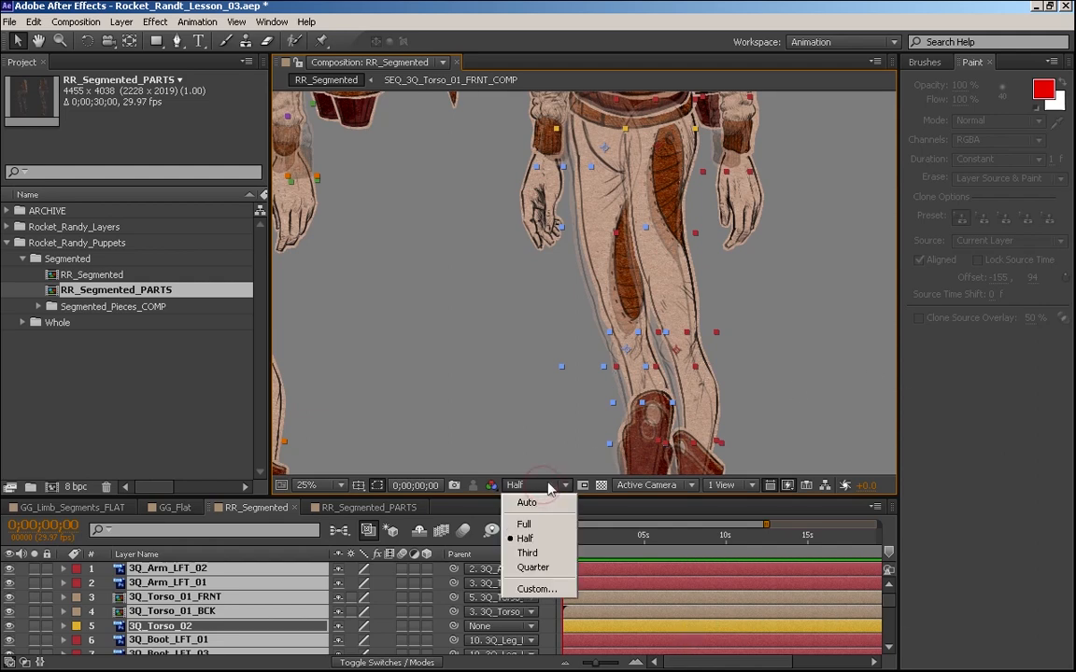
click(540, 552)
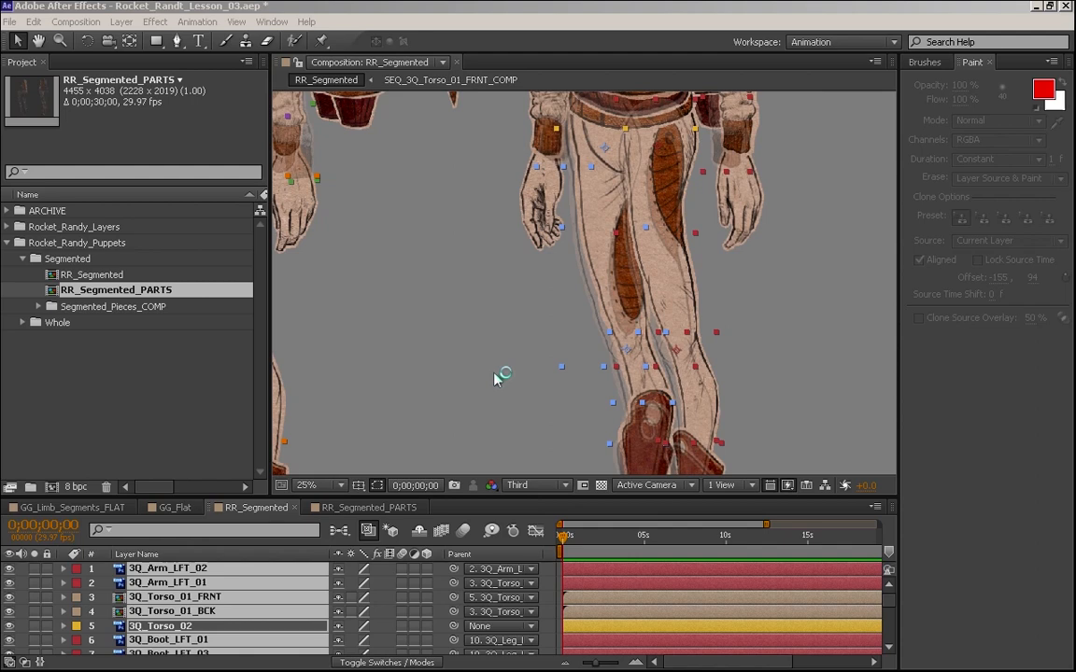
- Check the computer's CPU and memory usage in Windows Task Manager, and minimize it
key(ctrl+shift+Escape)
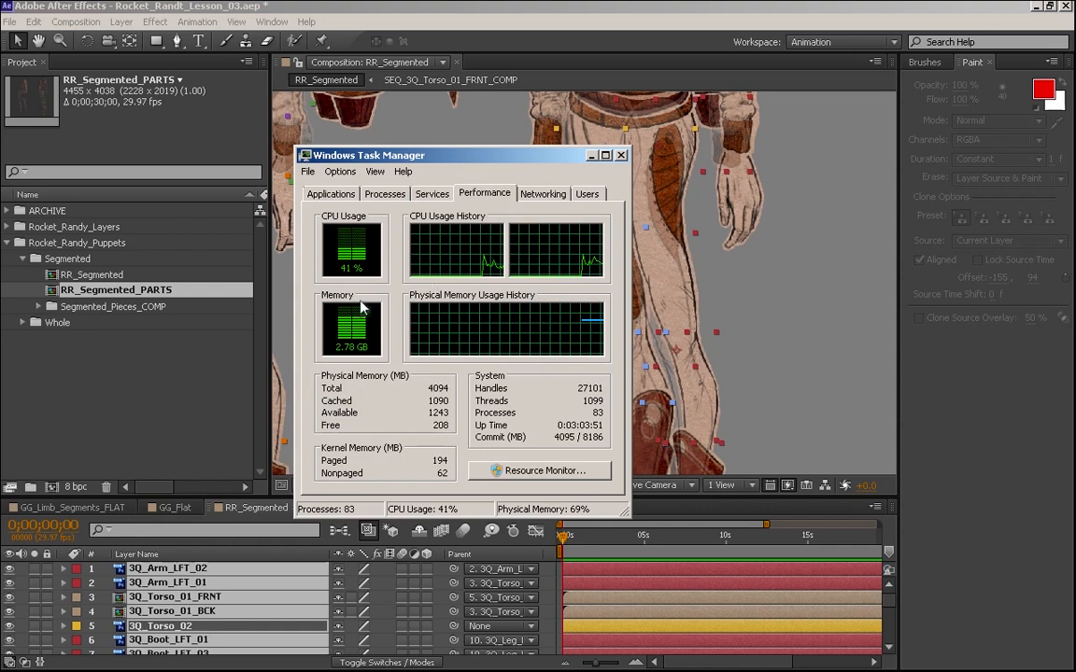
click(592, 156)
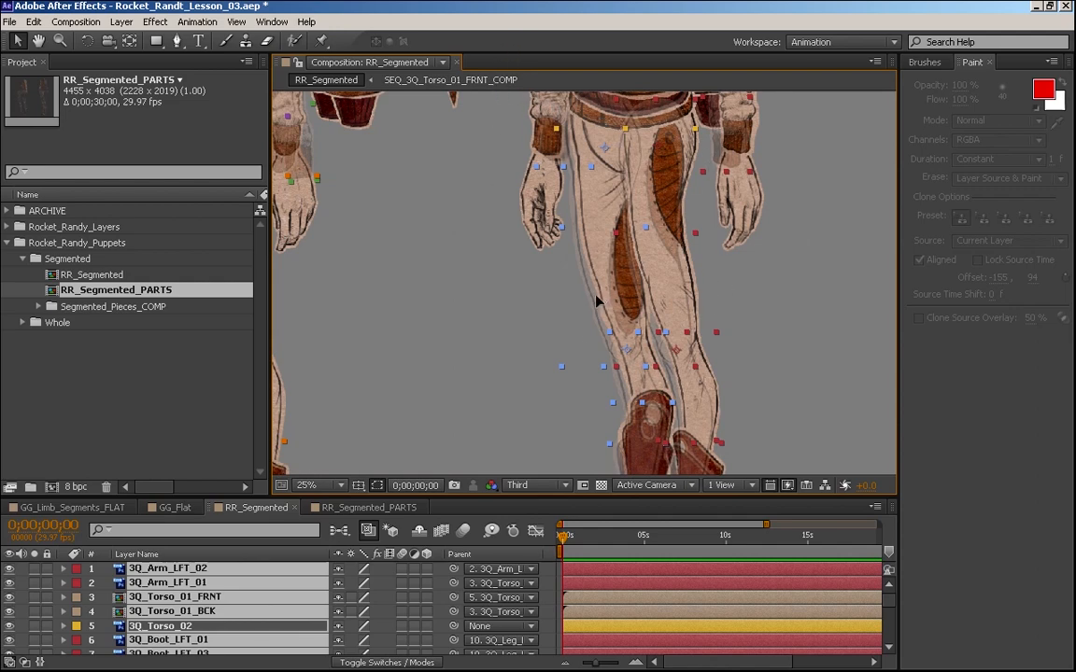
- Shift the selected segment layers in coarse increments to match the three-quarter figure's legs, torso and arms
drag(598, 301, 602, 300)
key(space)
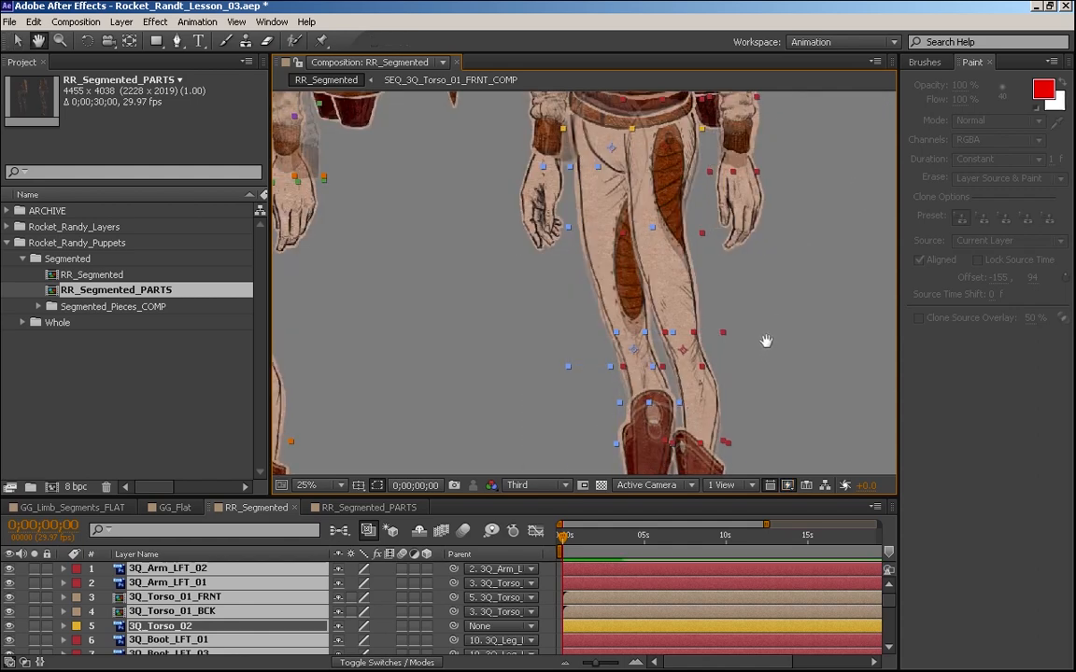
drag(766, 343, 675, 437)
drag(714, 290, 687, 434)
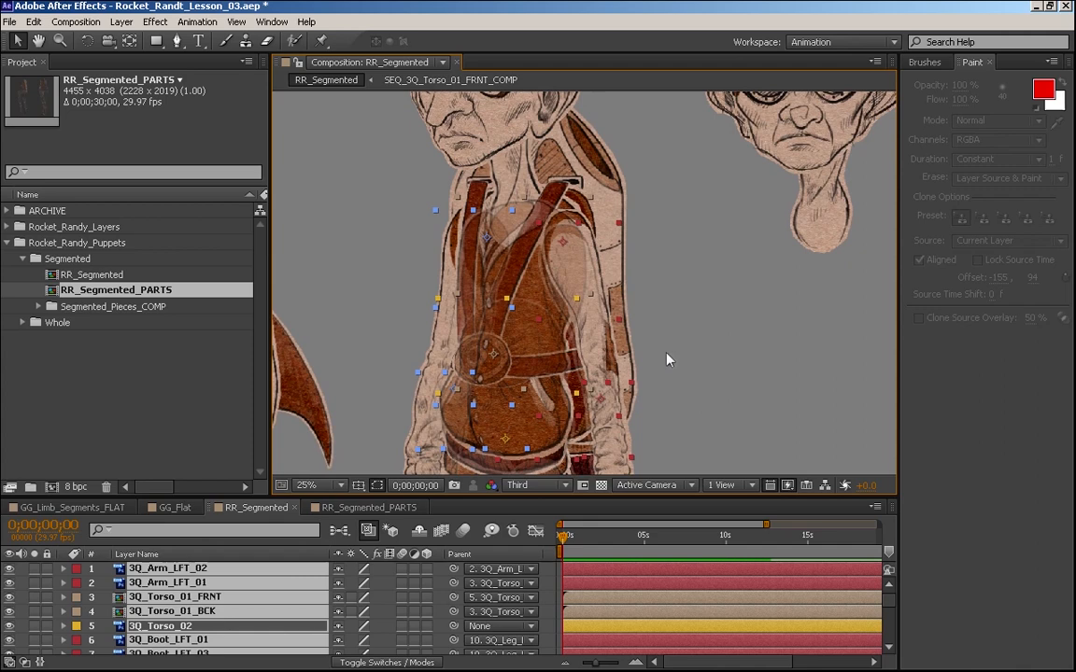
key(shift+Up)
key(shift+Up)
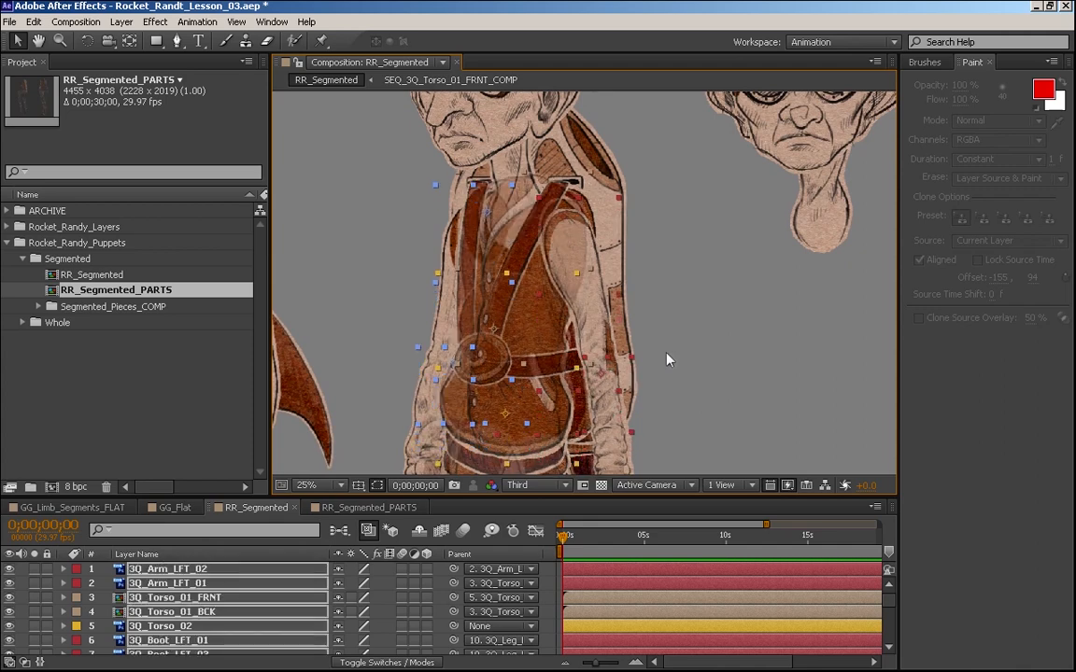
key(shift+Down)
key(shift+Left)
key(shift+Left)
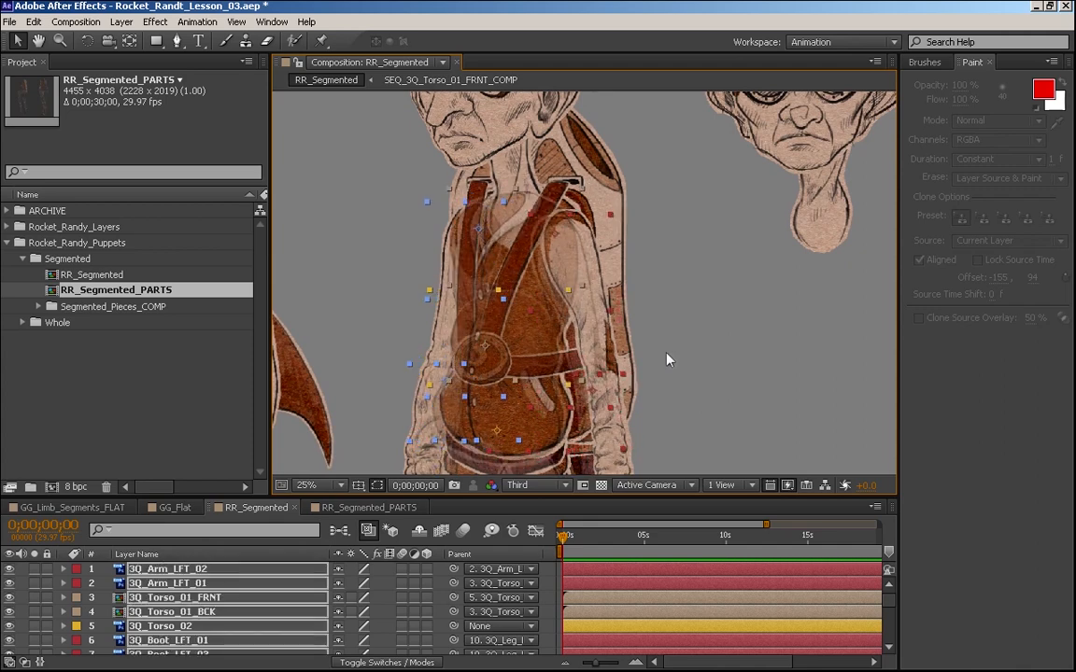
key(shift+Right)
key(shift+Right)
key(shift+Up)
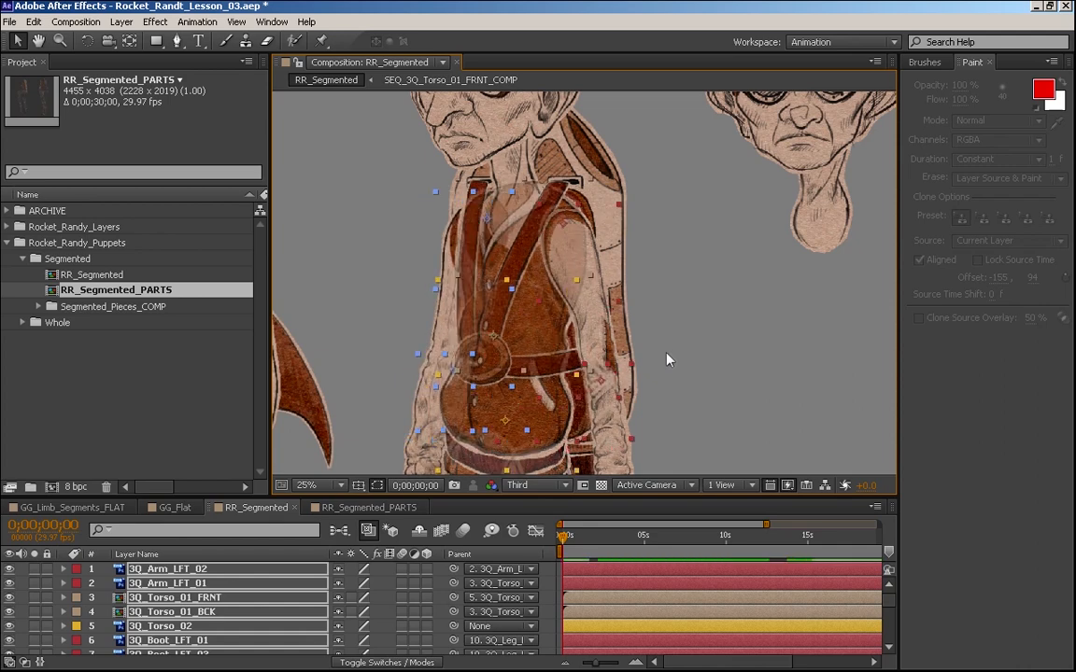
- Fine-tune the segment layers slightly left and down to line up with the three-quarter torso artwork
key(Left)
key(Down)
key(Left)
key(Left)
key(Down)
key(Down)
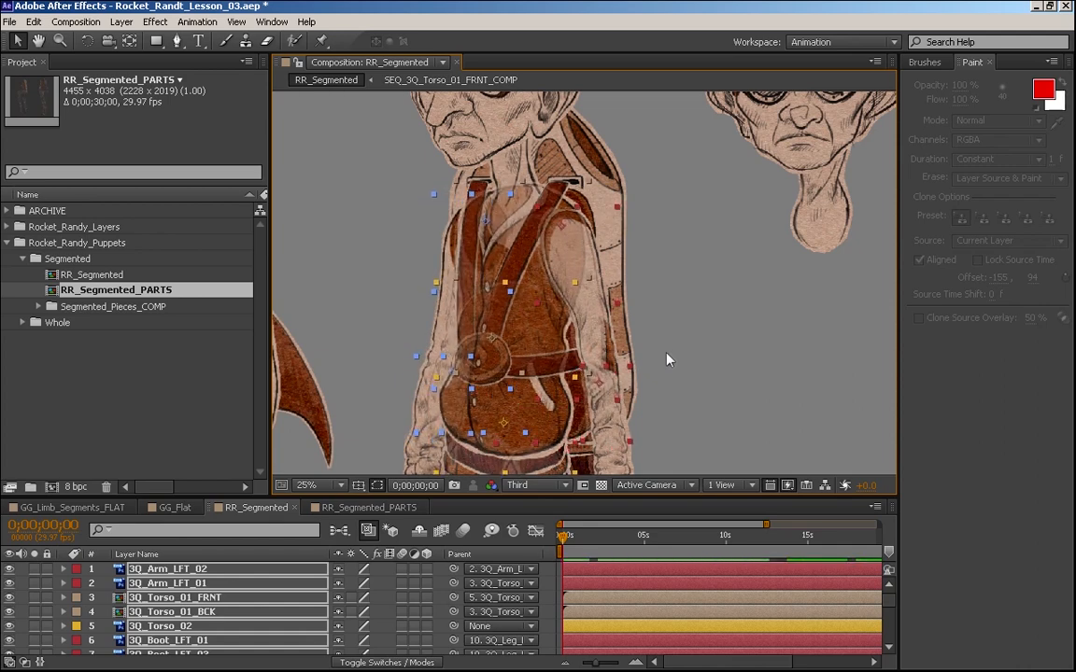
key(Down)
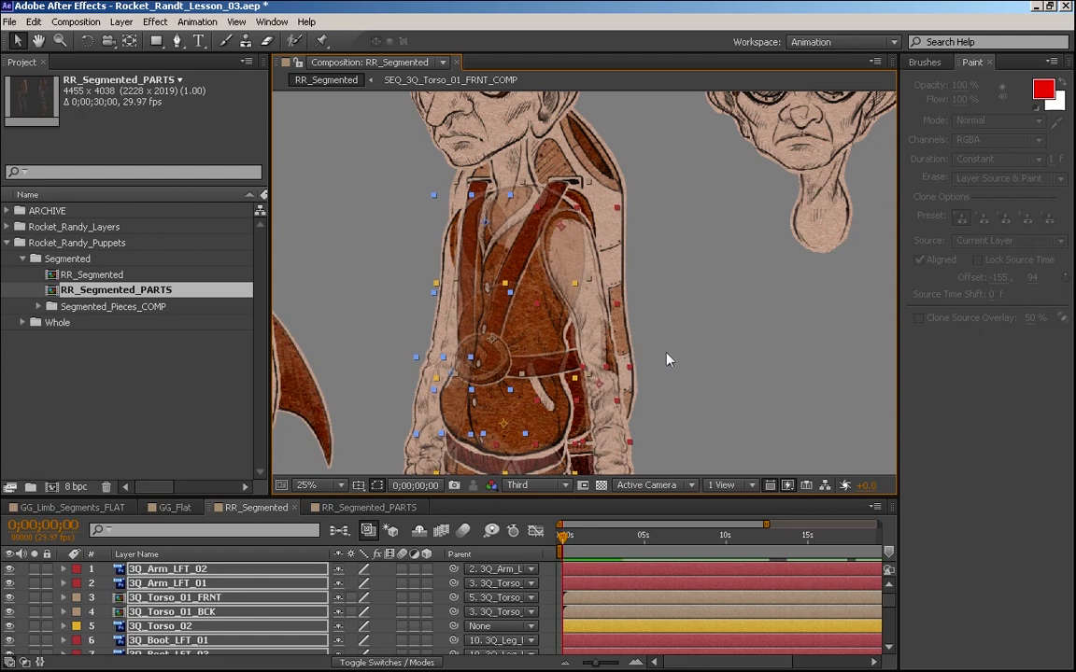
- Compare the side and three-quarter figures' alignment, and select only the SIDE_Leg_LFT_01 and SIDE_Leg_LFT_02 layers
key(space)
drag(510, 364, 804, 373)
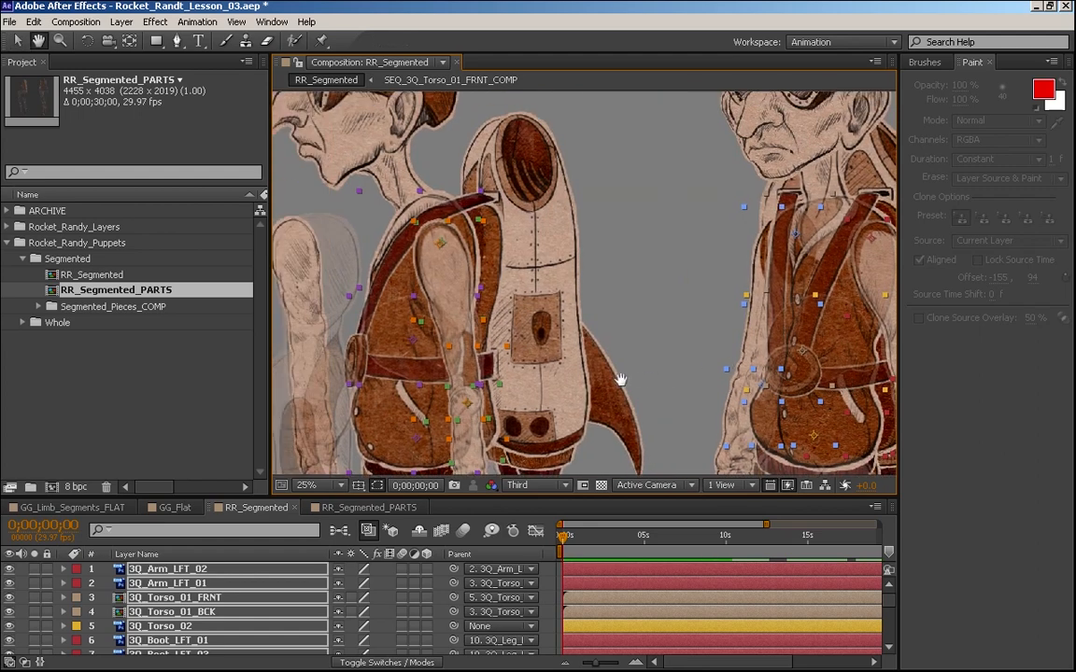
drag(560, 370, 726, 348)
drag(644, 395, 458, 232)
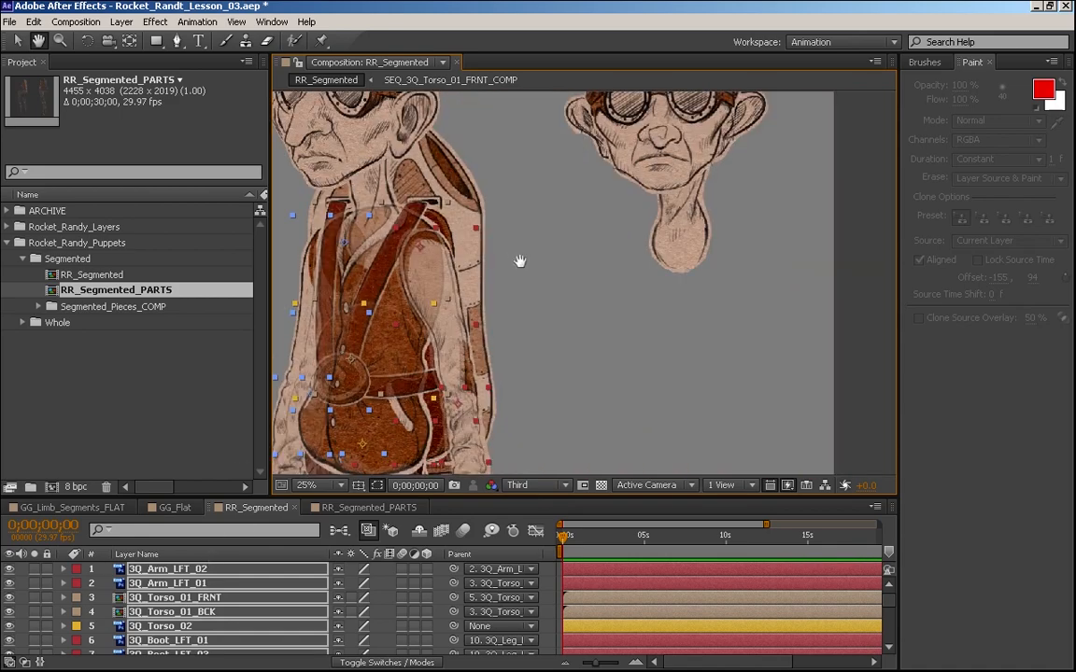
drag(521, 261, 764, 367)
drag(682, 382, 845, 217)
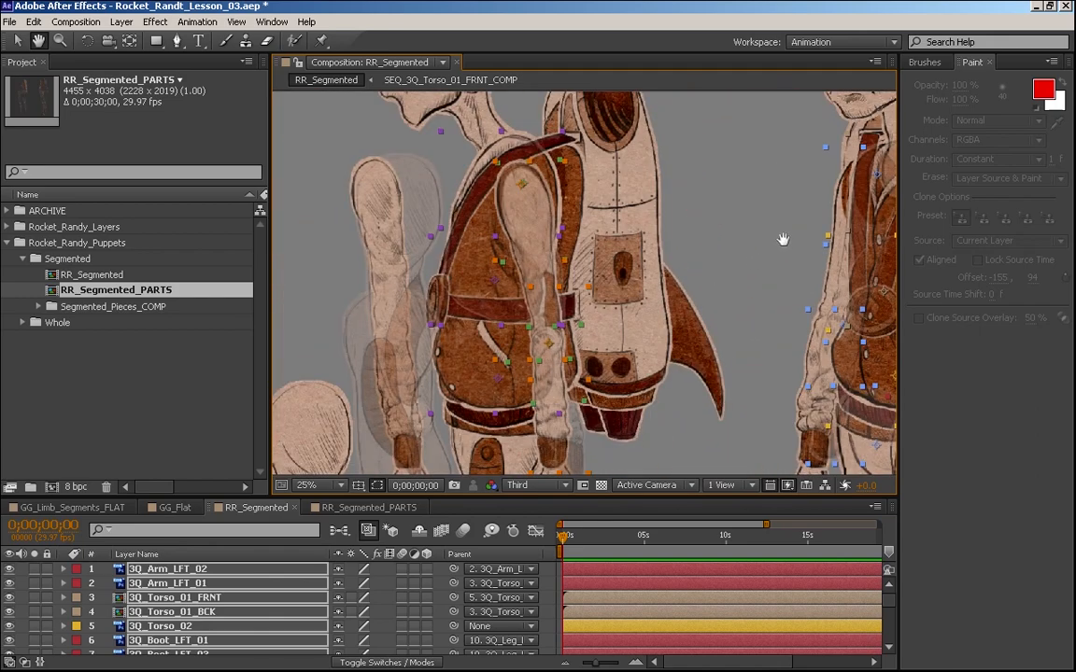
key(v)
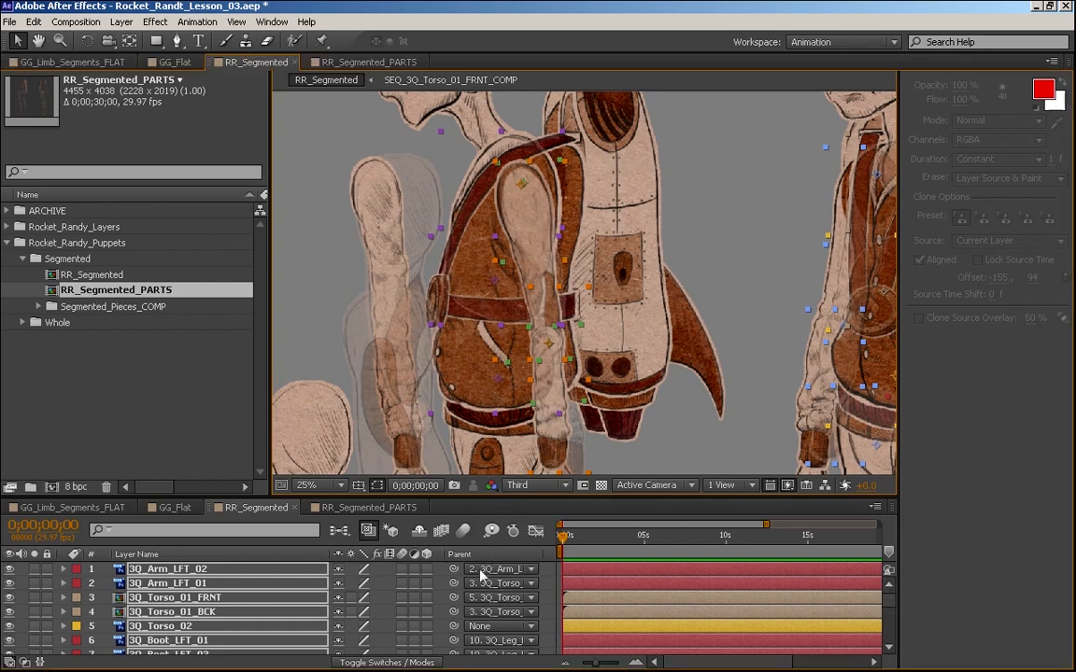
key(grave)
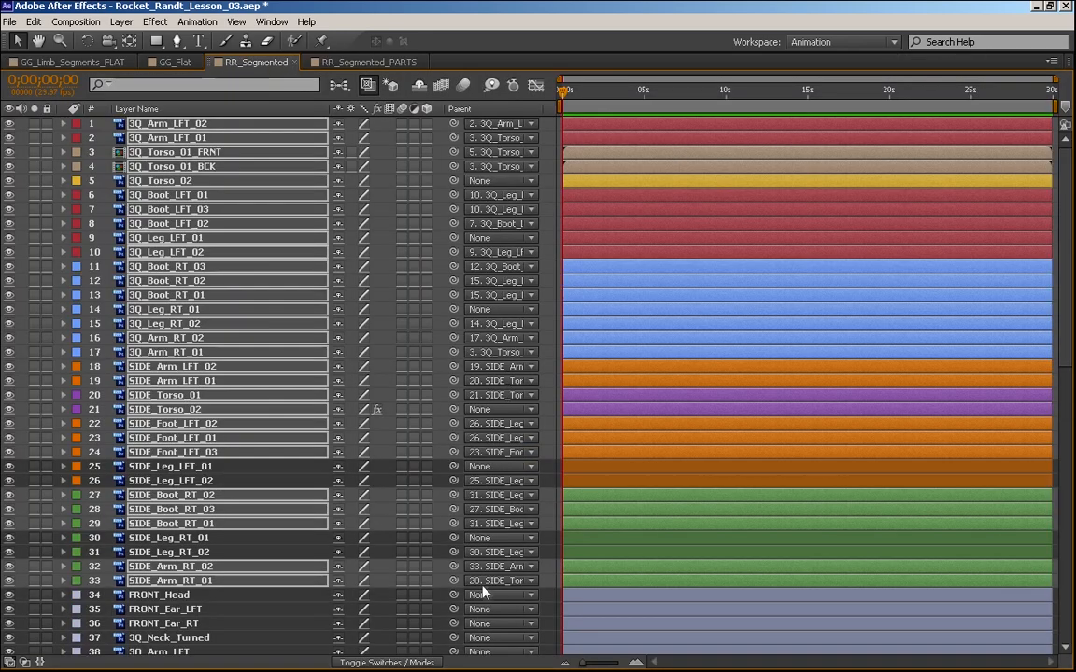
click(168, 466)
shift+click(192, 483)
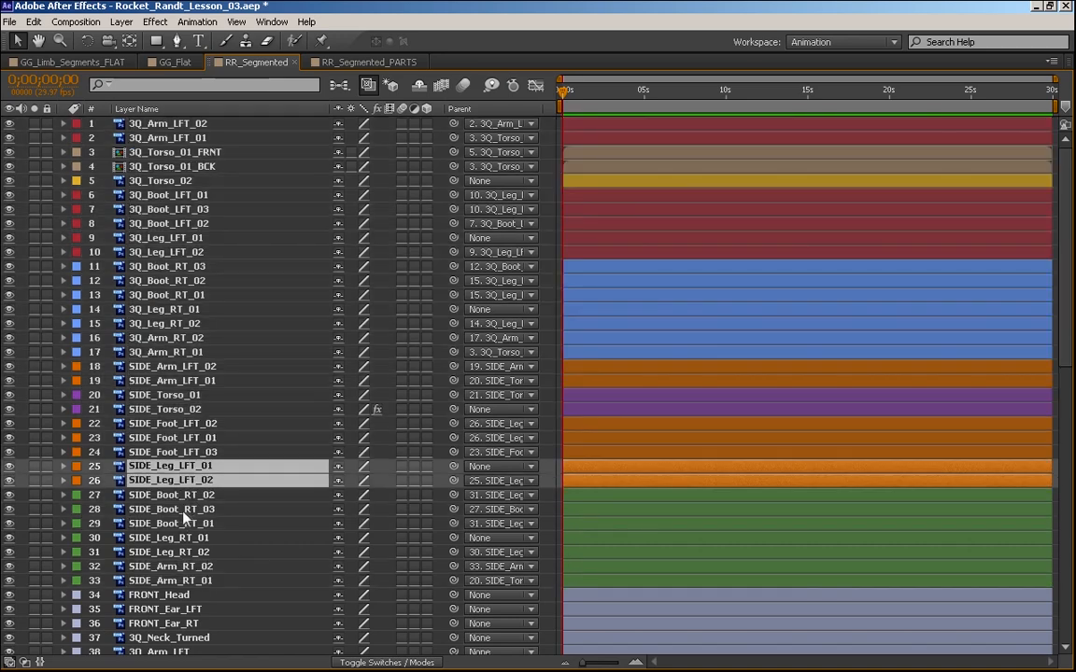
key(grave)
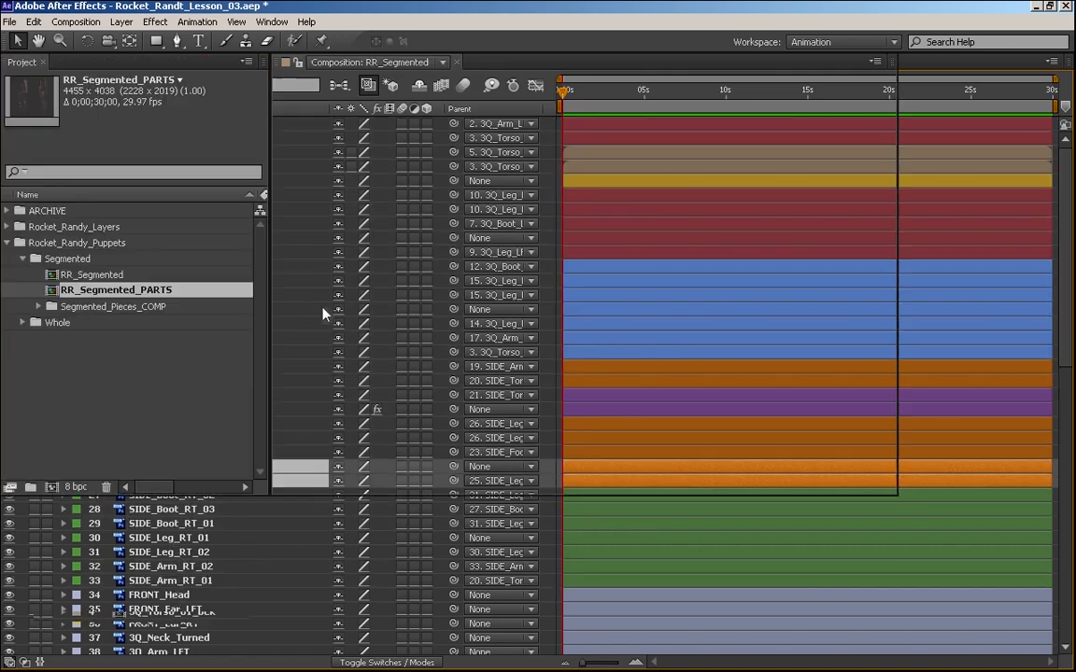
- Try to place the two SIDE_Leg_LFT pieces over the detached leg beside the side-view figure
key(space)
drag(552, 339, 671, 205)
drag(470, 232, 406, 278)
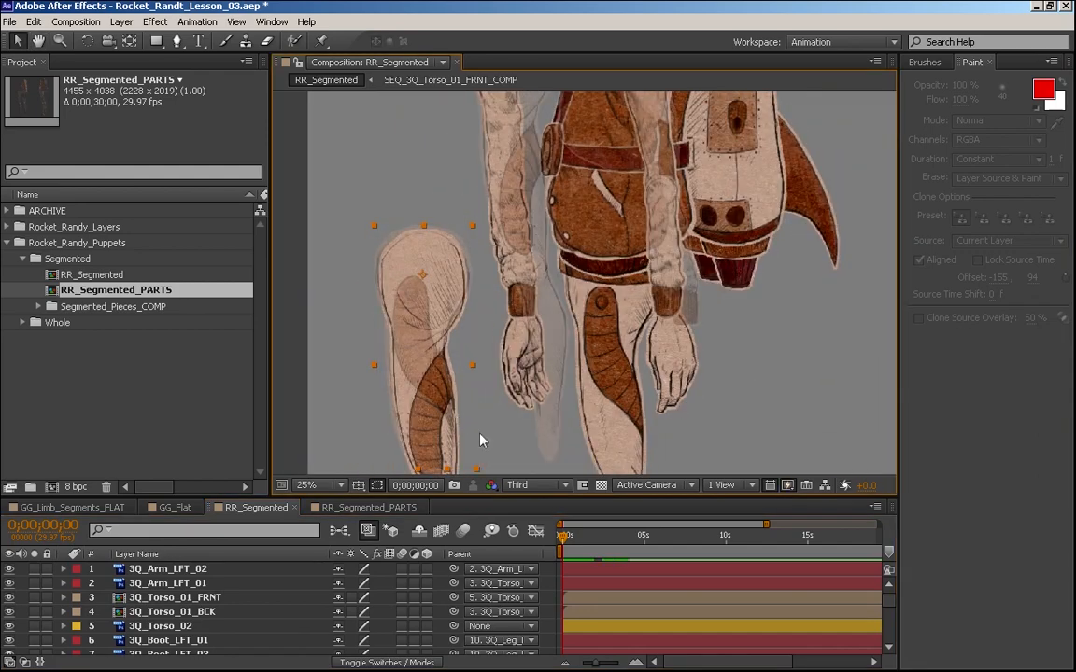
scroll(481, 440, down, 5)
scroll(572, 324, up, 2)
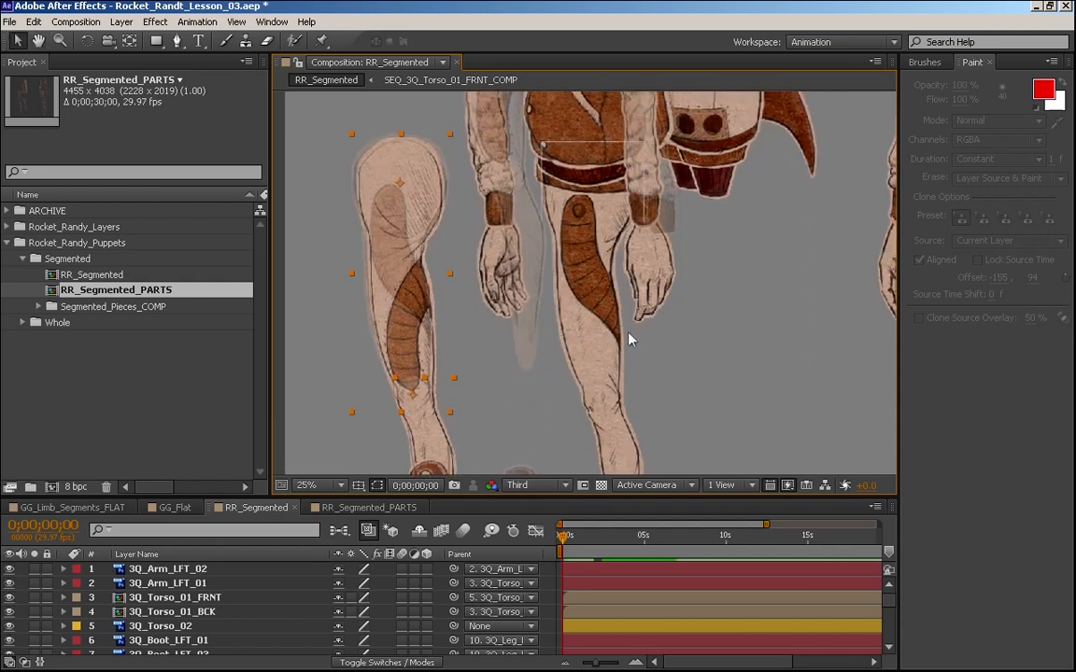
key(ctrl+z)
- Move the two SIDE_Leg_LFT pieces onto the side-view figure's attached leg and nudge them up and left to match
drag(514, 268, 582, 280)
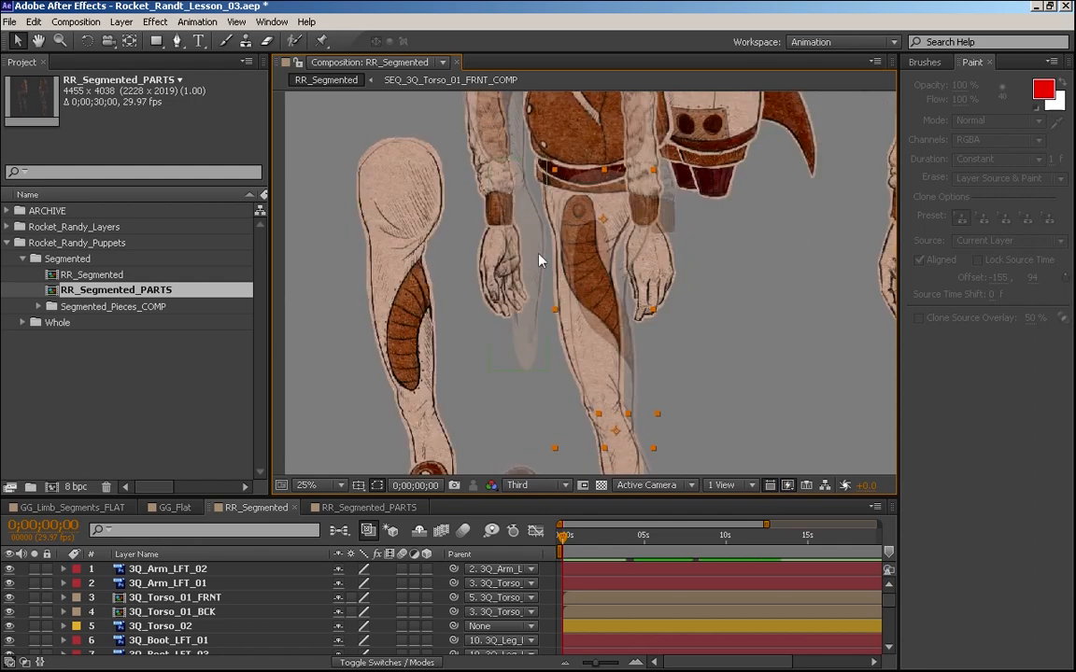
key(shift+Up)
key(shift+Left)
key(shift+Up)
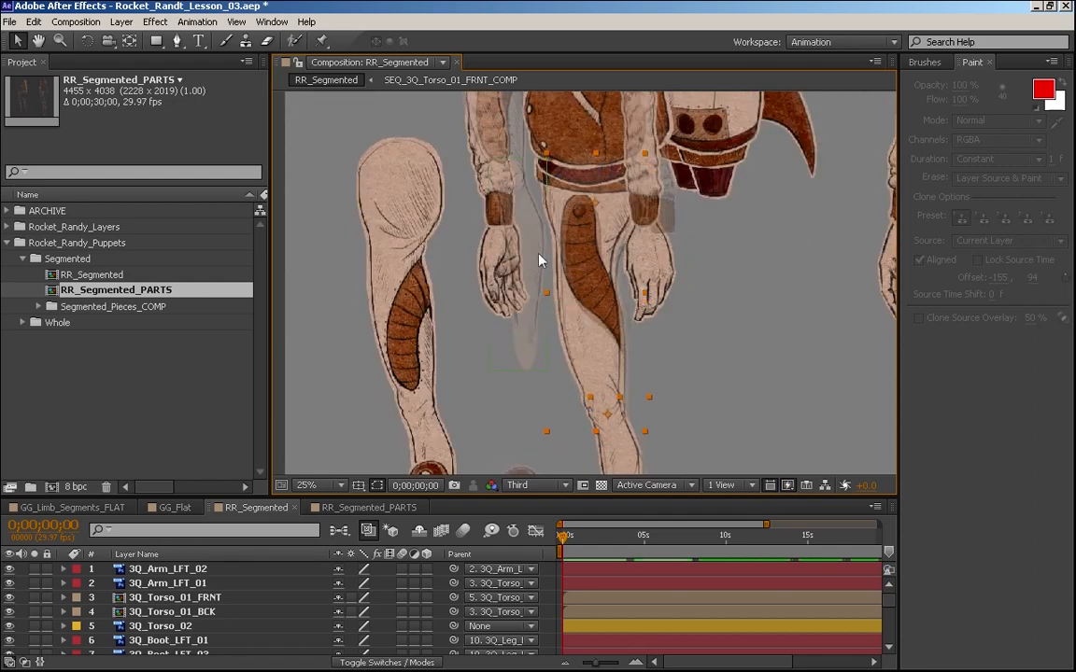
key(shift+Left)
key(shift+Up)
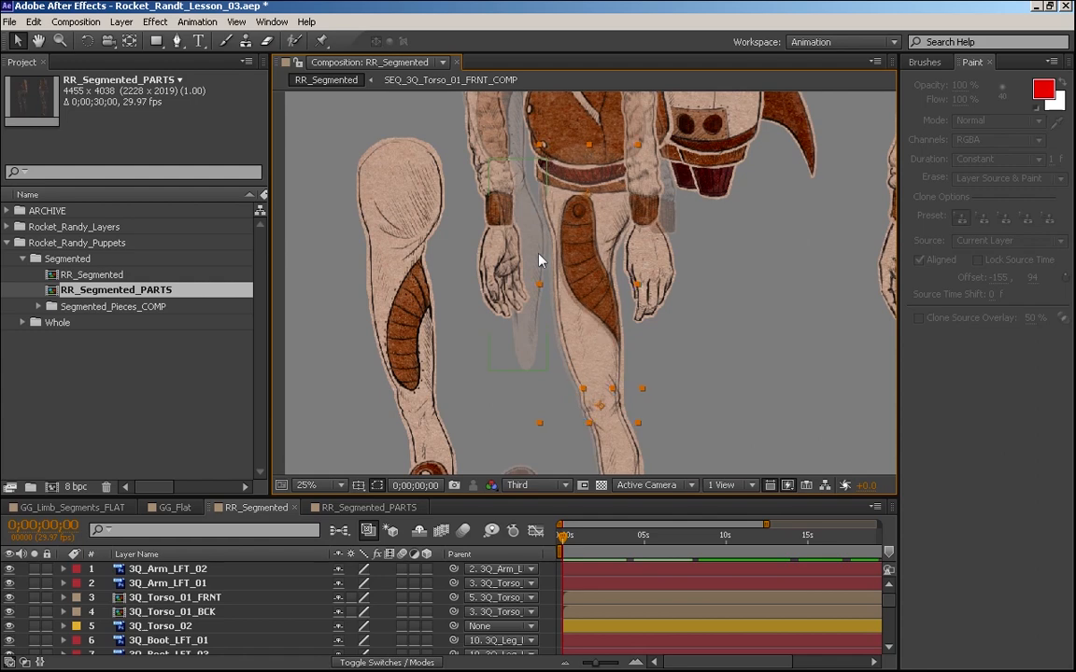
- Fine-tune the two SIDE_Leg_LFT pieces right and up to match the side-view figure's attached leg
key(Right)
key(Right)
key(Right)
key(Up)
key(Up)
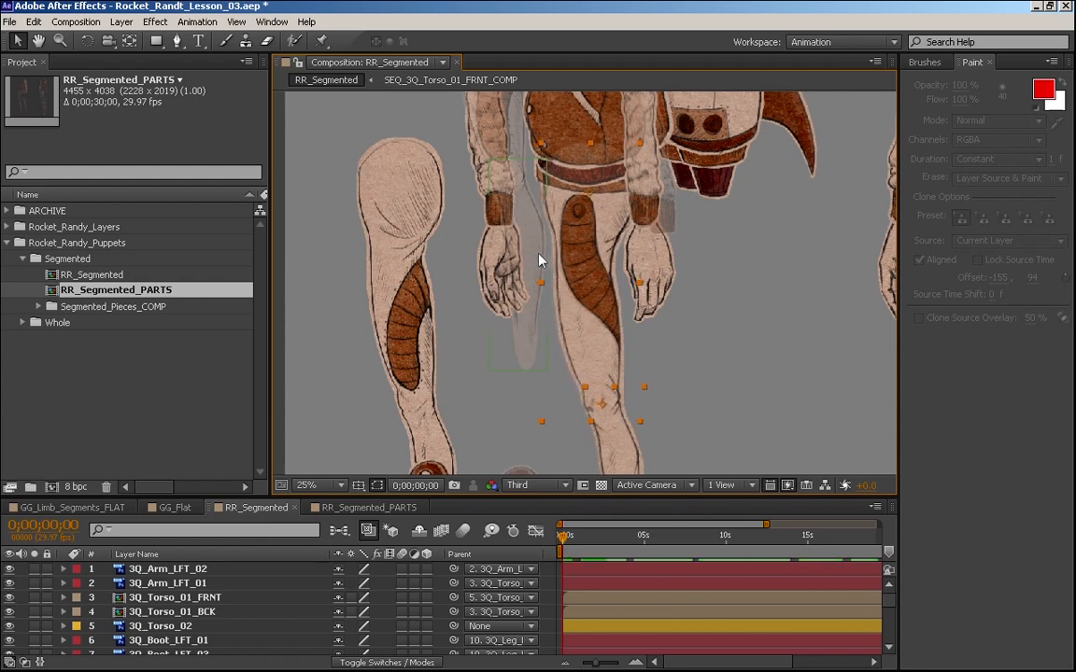
key(Right)
- Select the two SIDE_Leg_RT pieces and move them onto the detached leg beside the side-view figure
key(h)
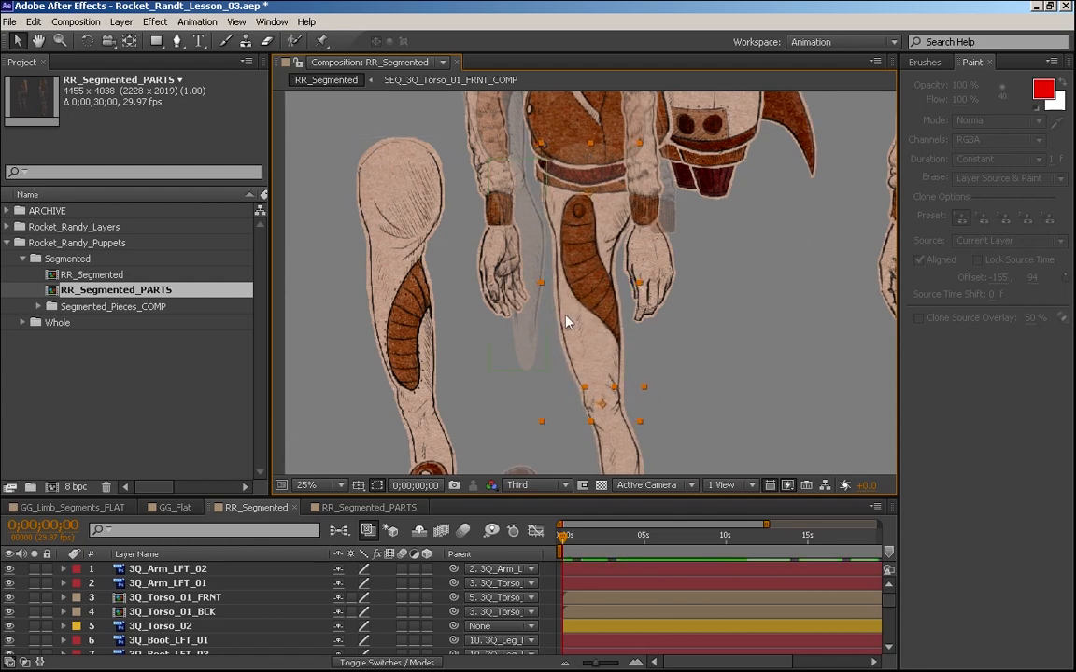
drag(569, 315, 463, 344)
key(v)
click(465, 364)
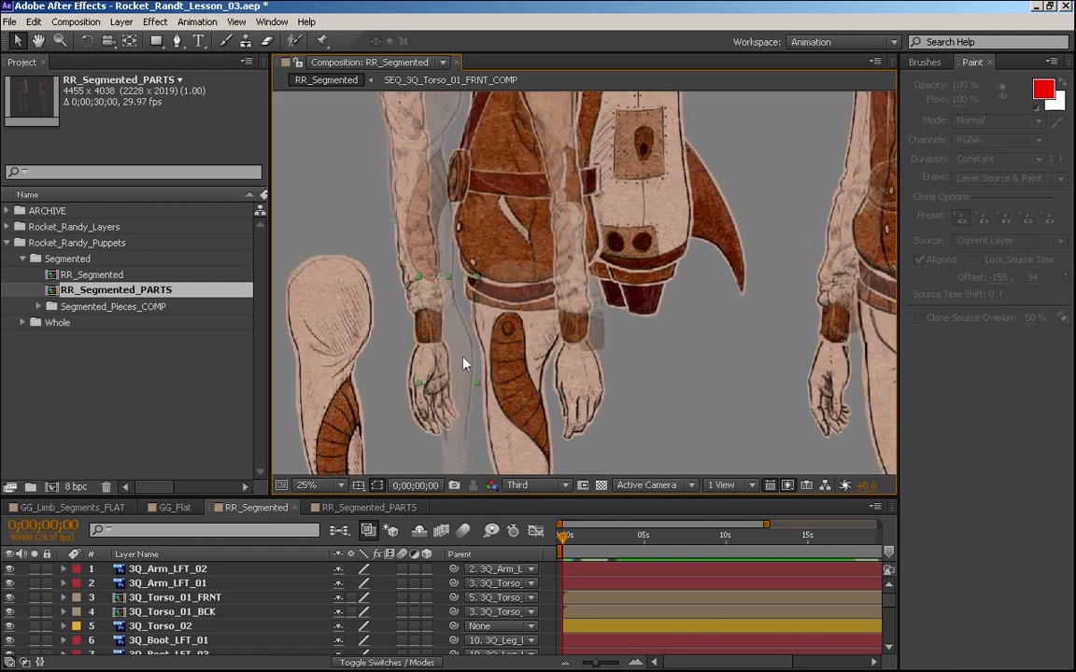
shift+click(442, 135)
key(h)
drag(505, 266, 476, 374)
key(v)
drag(413, 199, 320, 420)
- Nudge the two SIDE_Leg_RT pieces in small increments to line up with the detached leg
key(h)
drag(442, 324, 559, 171)
key(v)
key(shift+Down)
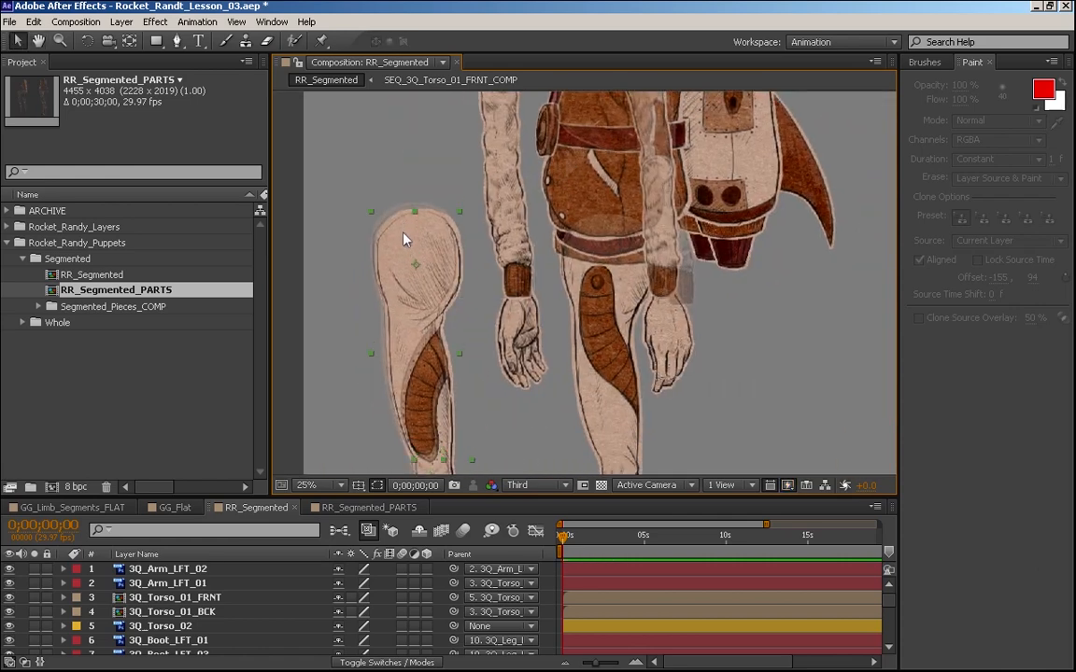
key(shift+Right)
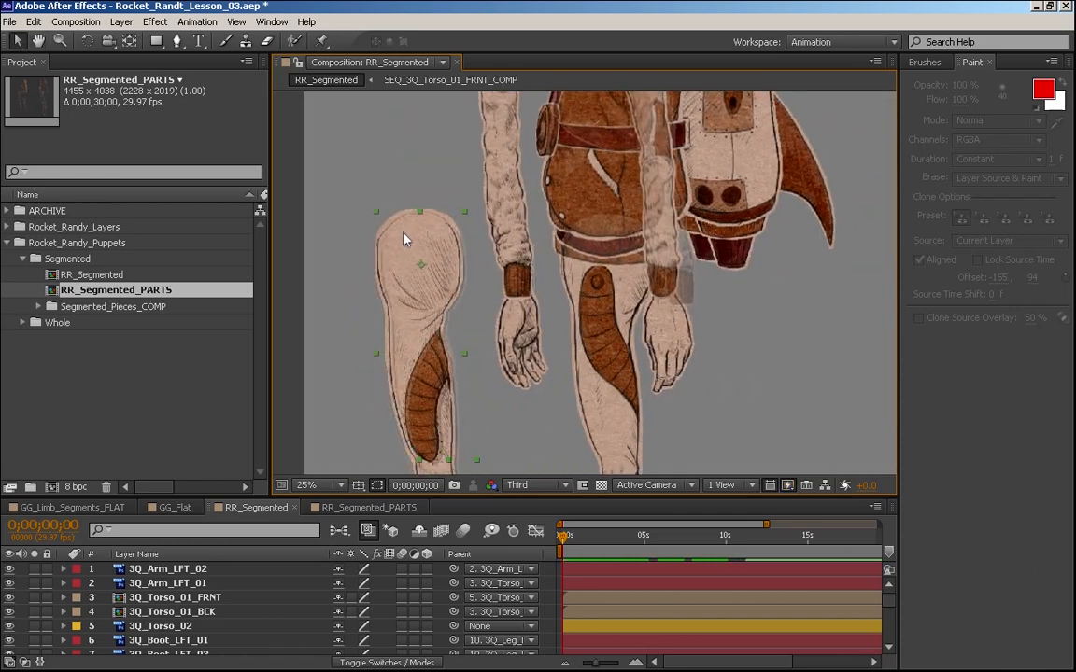
key(shift+Left)
key(shift+Up)
- Move the three SIDE_Foot_LFT pieces onto the side-view figure's attached boot and nudge them into alignment
key(h)
drag(738, 370, 333, 384)
scroll(692, 393, down, 10)
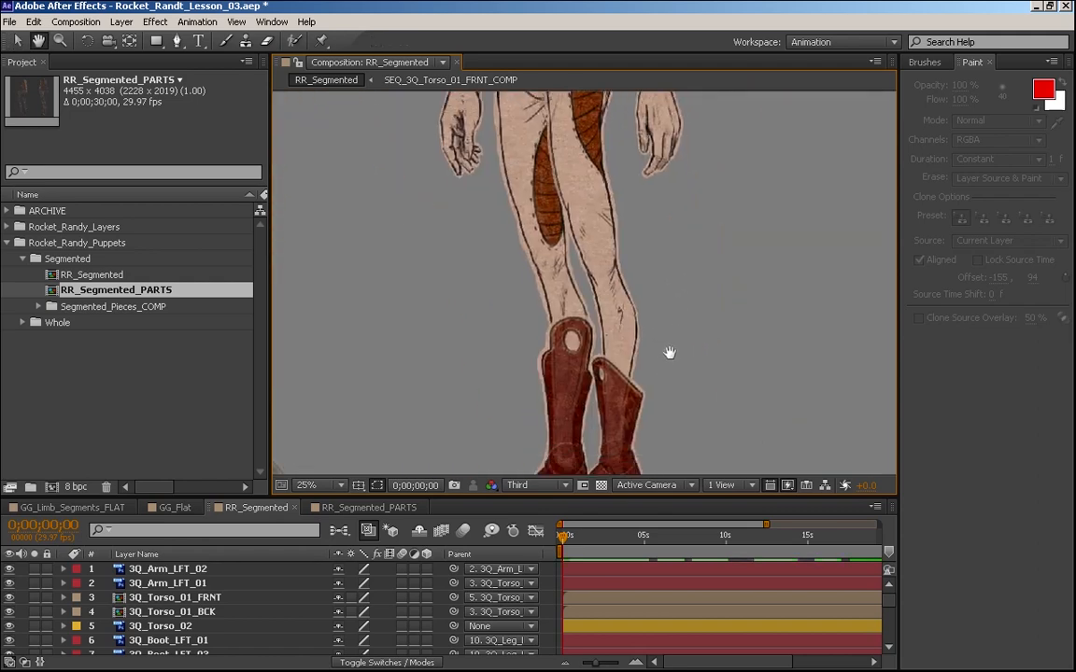
scroll(654, 354, left, 5)
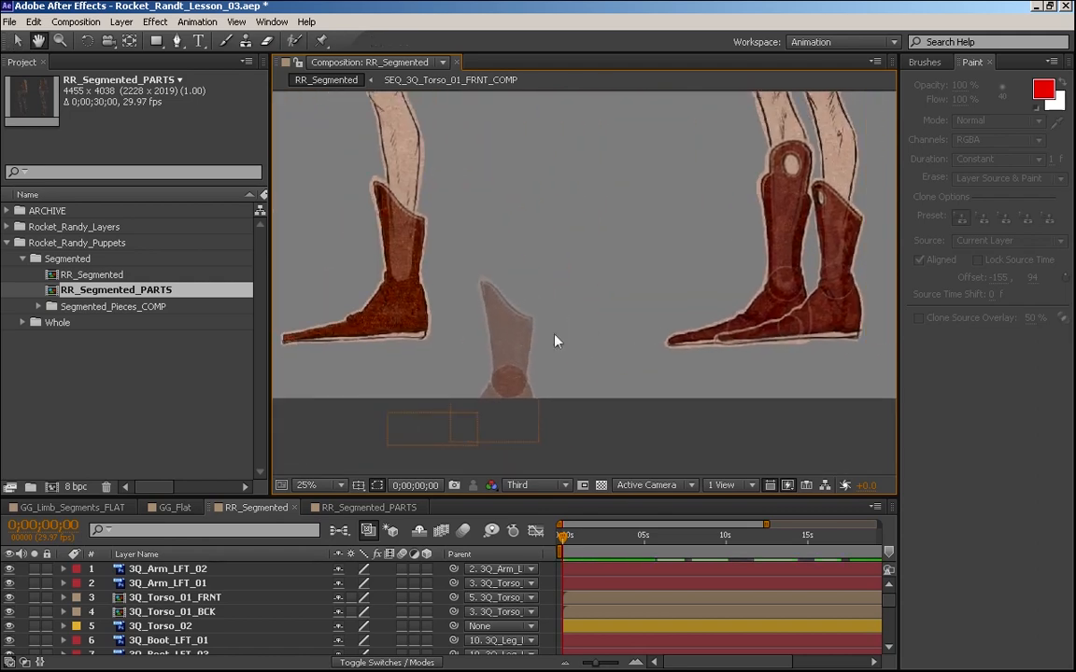
key(v)
click(521, 334)
shift+click(437, 428)
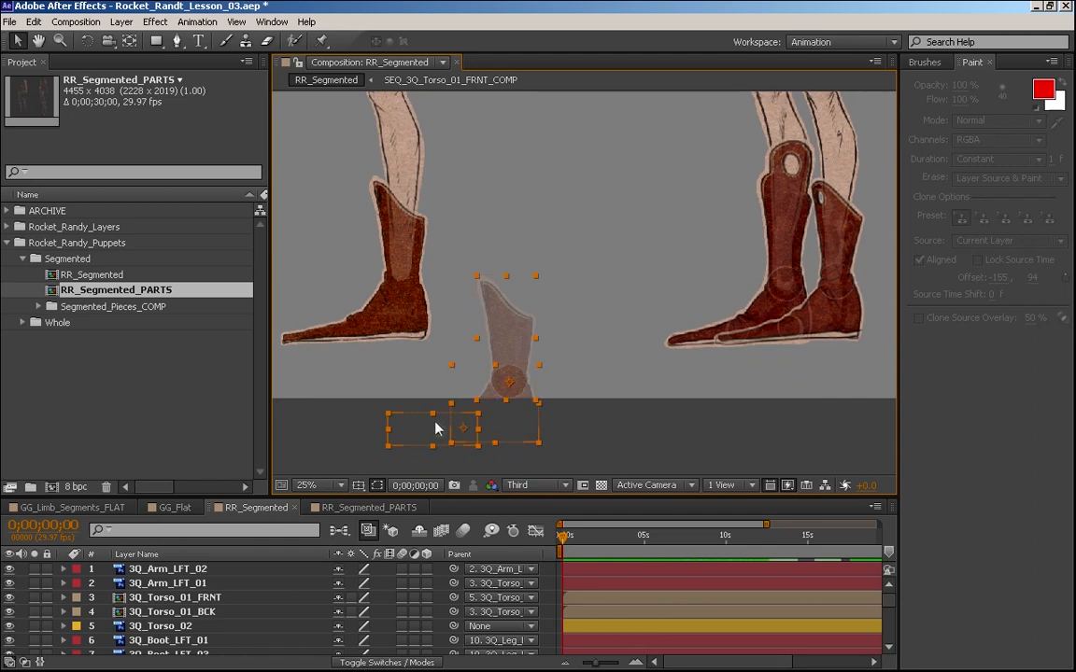
drag(521, 353, 412, 220)
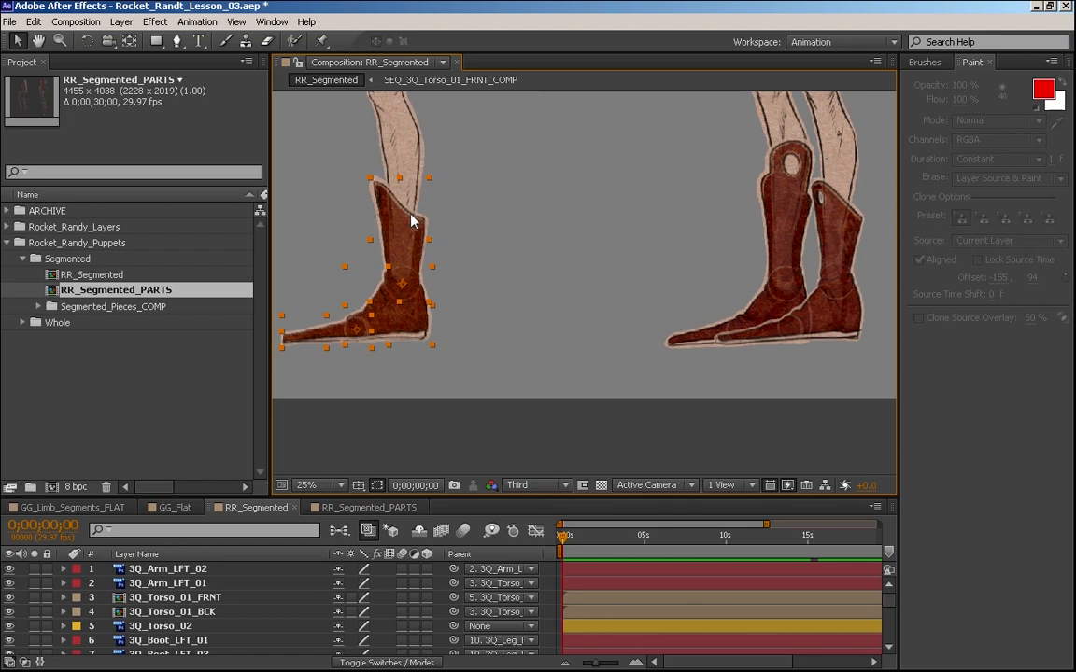
key(shift+Up)
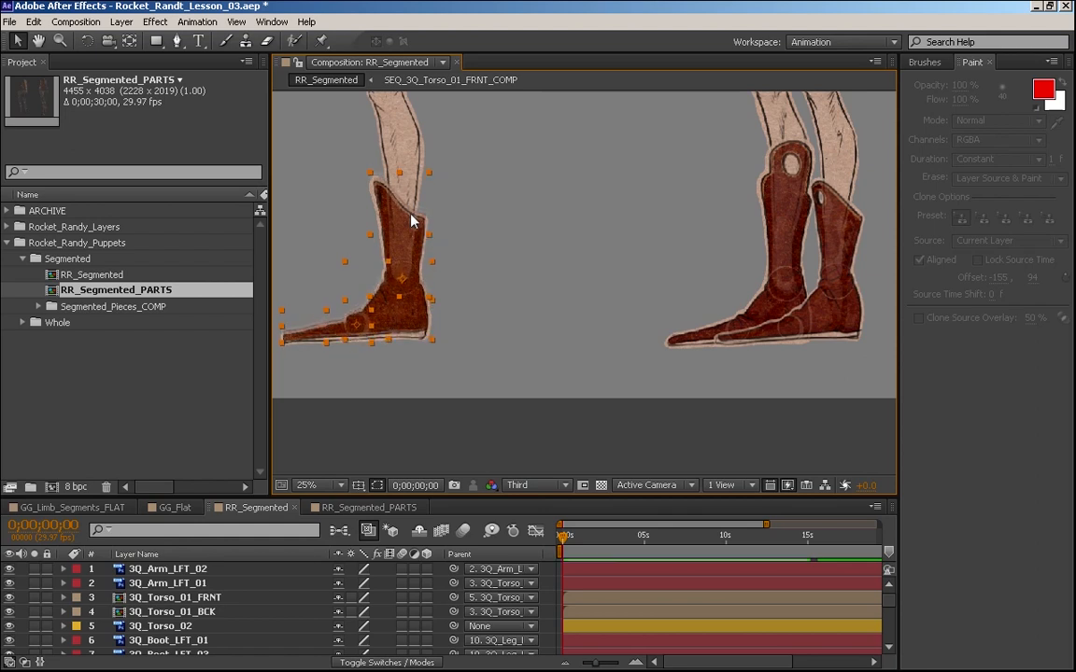
key(Down)
key(Left)
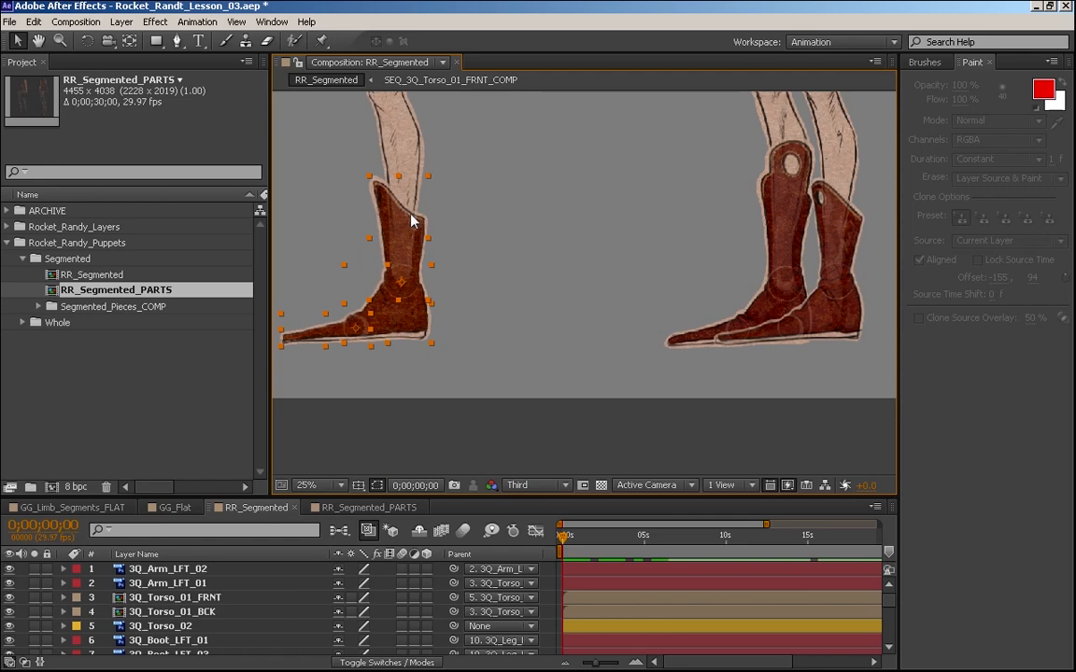
- Review how the placed segments line up across the side-view and three-quarter figures
scroll(410, 220, down, 1)
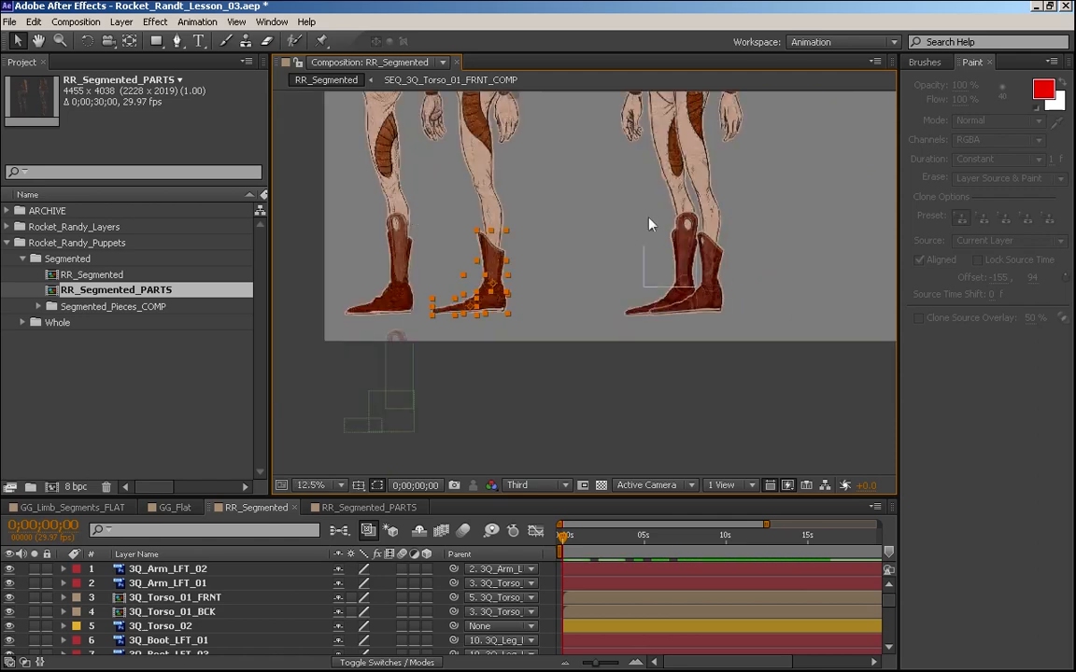
key(space)
drag(624, 324, 548, 458)
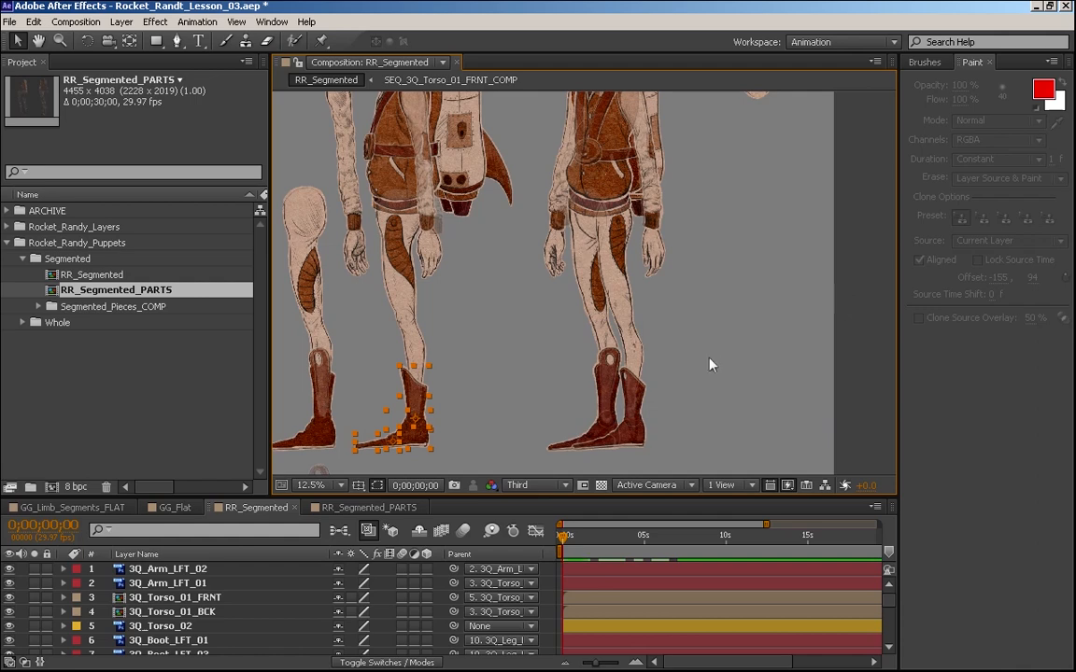
key(space)
drag(706, 319, 771, 346)
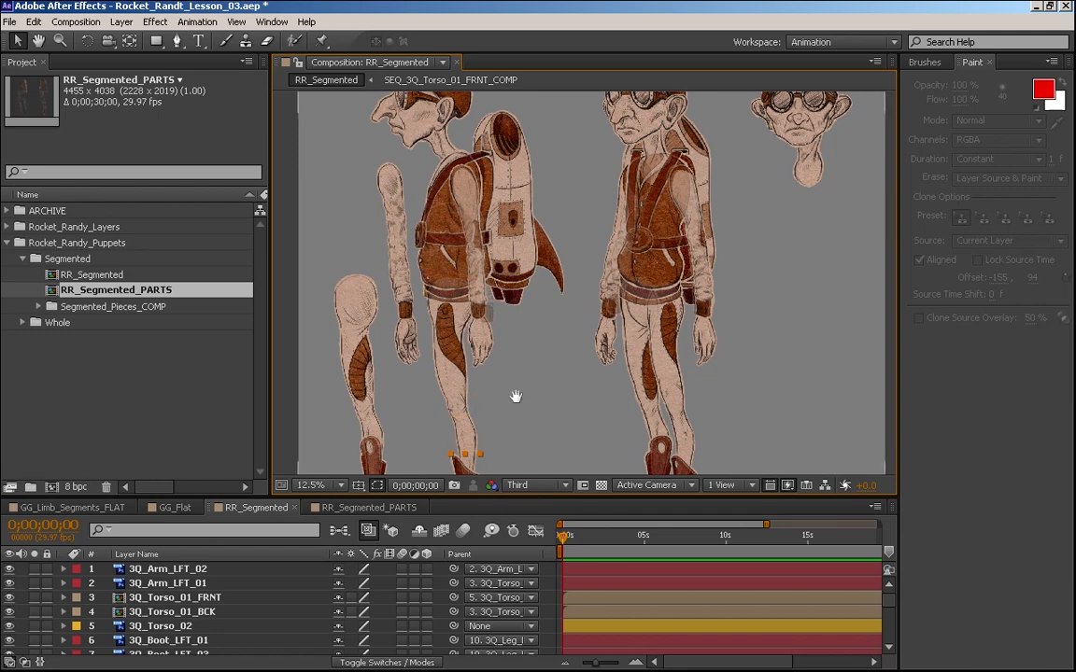
key(space)
drag(516, 396, 546, 382)
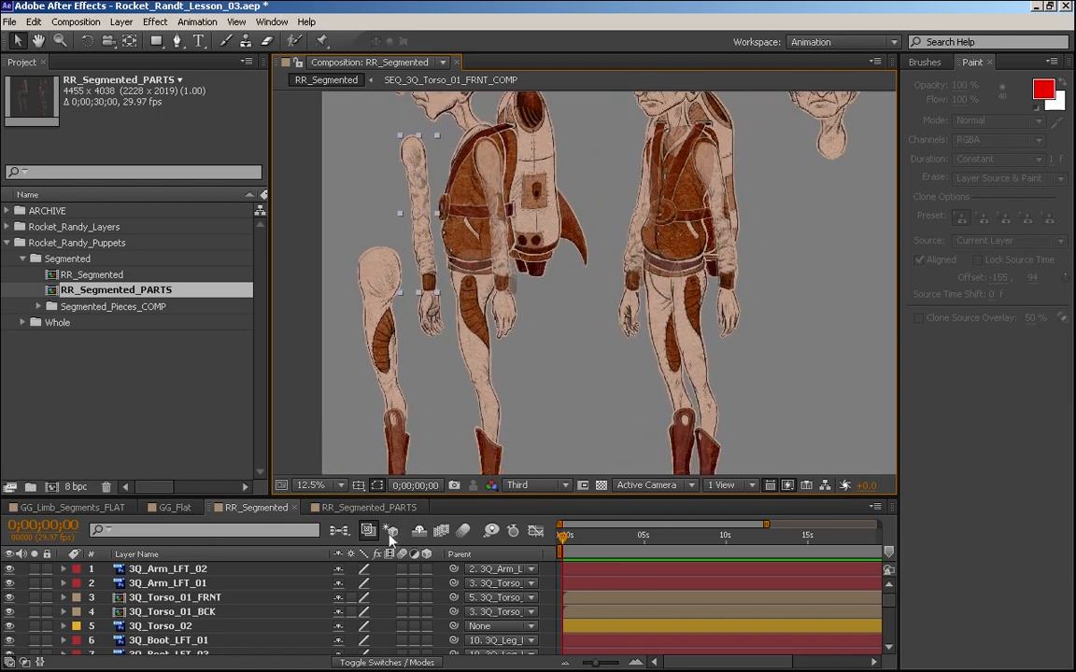
- Maximize the layer list and delete the original unsegmented 3Q_Arm_LFT and 3Q_Torso layers
key(grave)
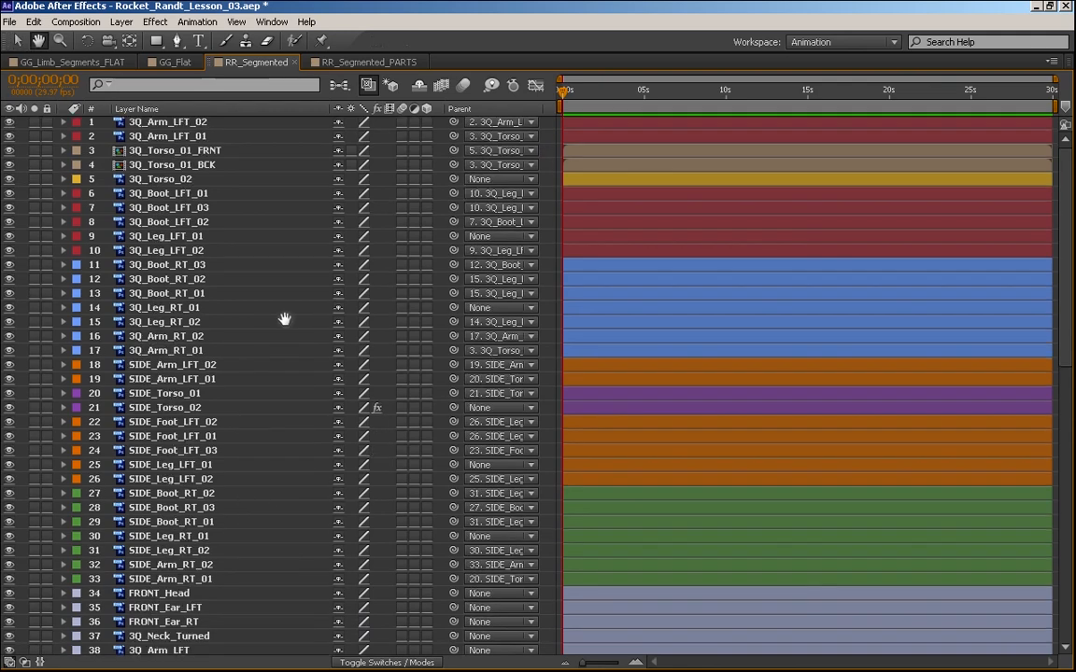
scroll(205, 144, down, 5)
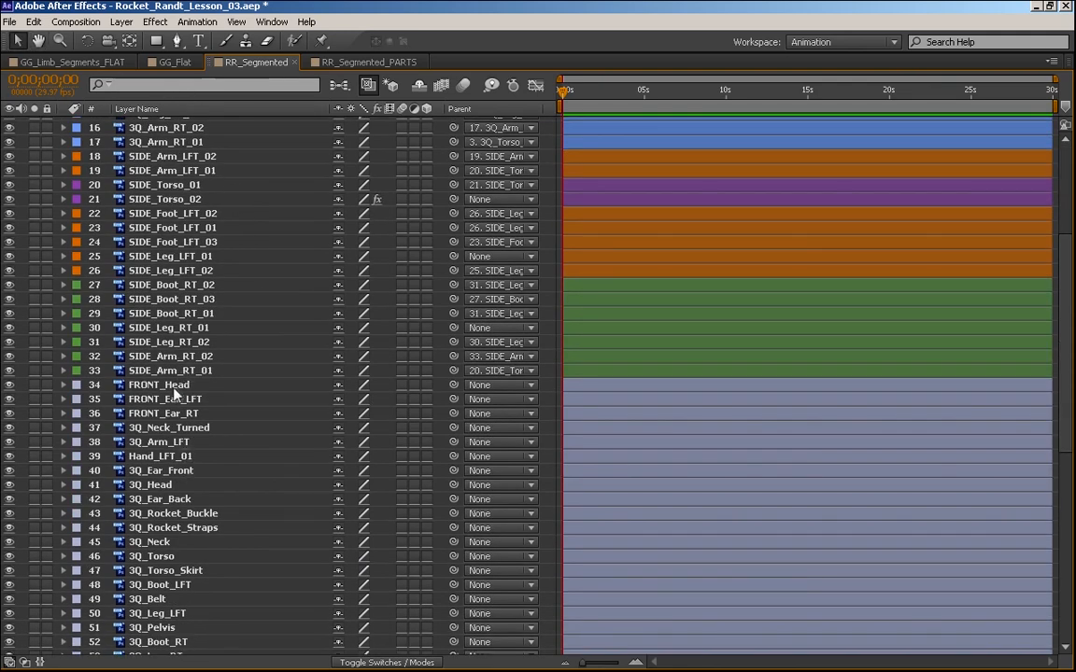
click(159, 385)
click(183, 429)
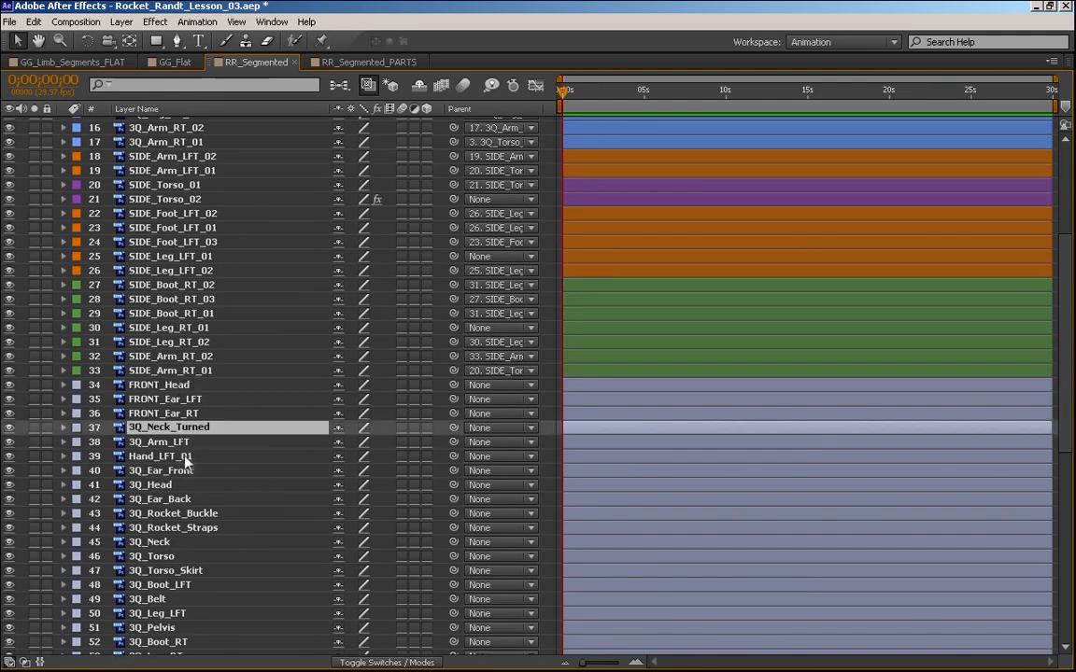
click(182, 442)
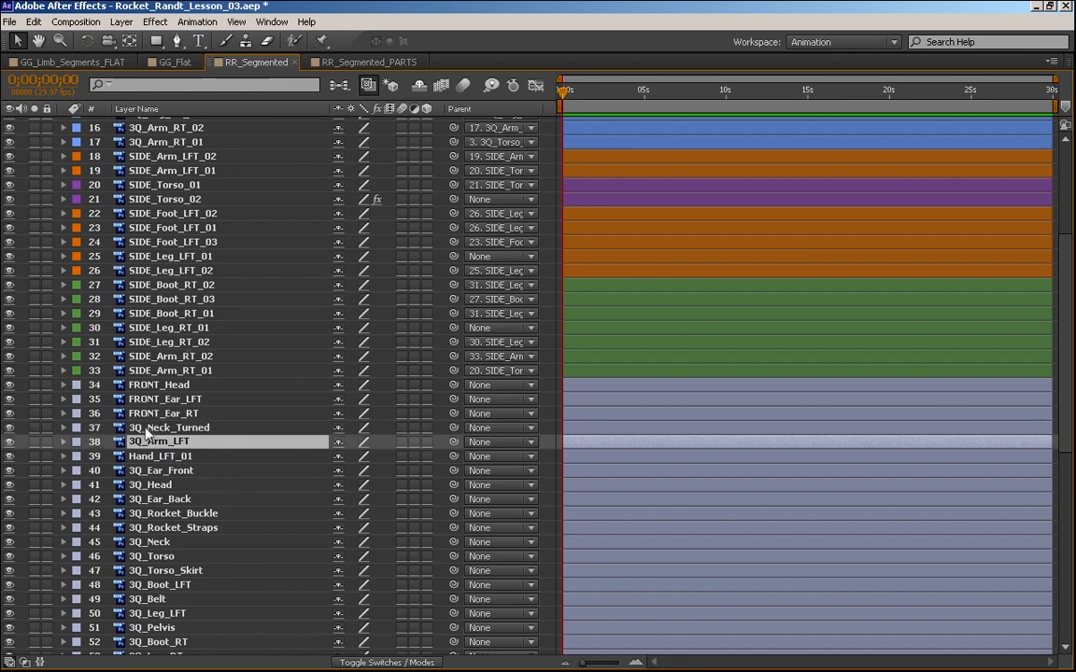
key(Delete)
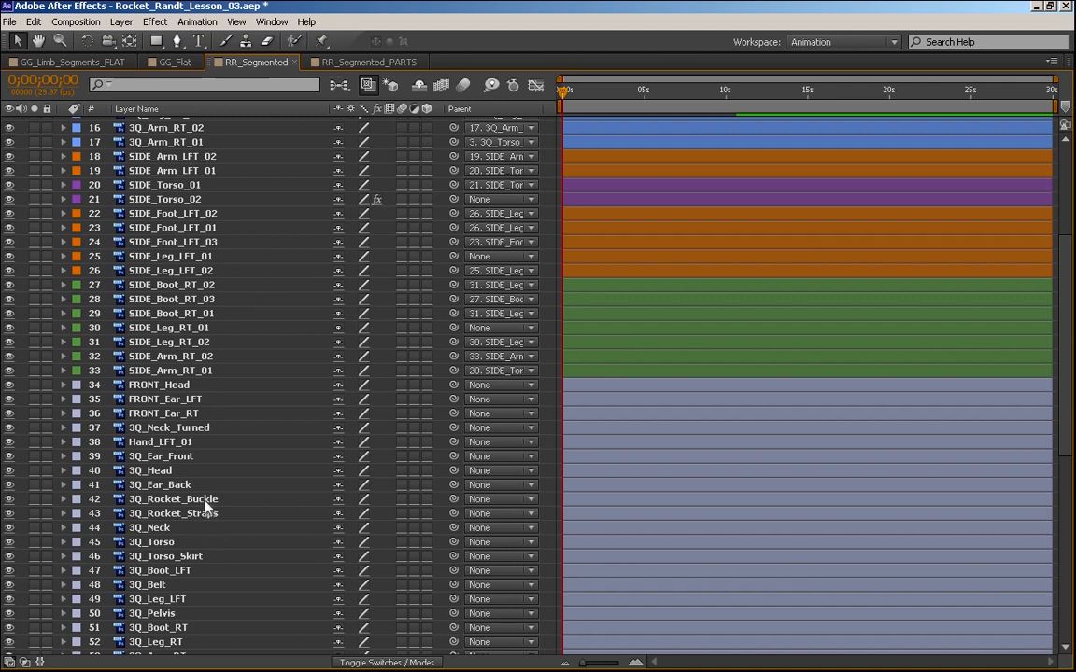
click(192, 542)
key(Delete)
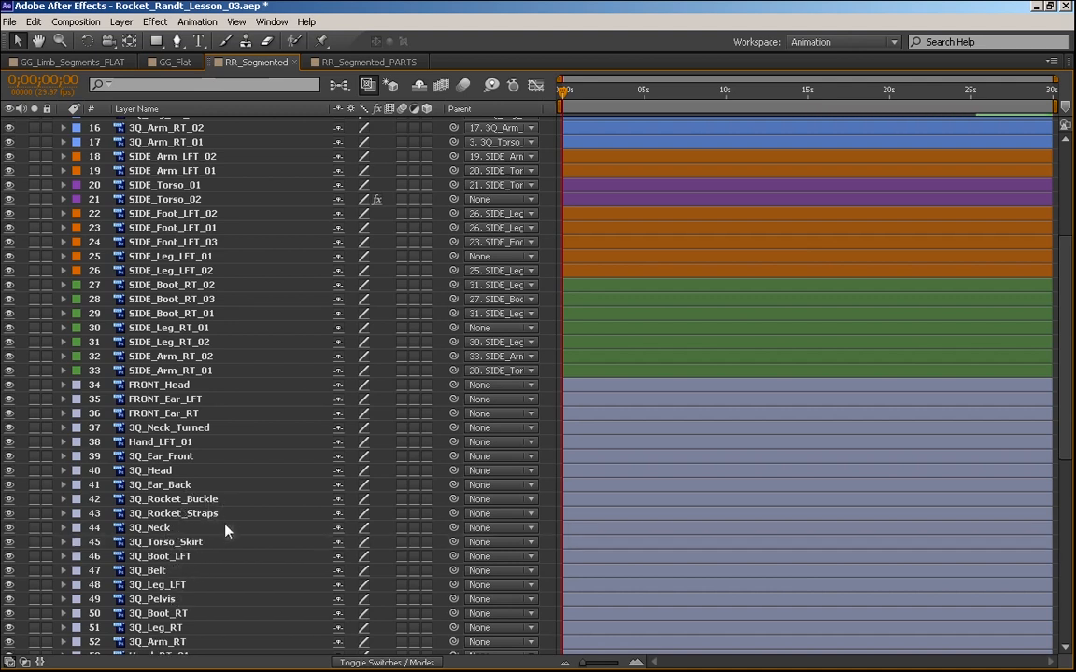
- Delete the original 3Q_Arm_RT, 3Q_Boot_RT, 3Q_Leg_RT and 3Q_Leg_LFT layers
key(space)
drag(220, 549, 221, 471)
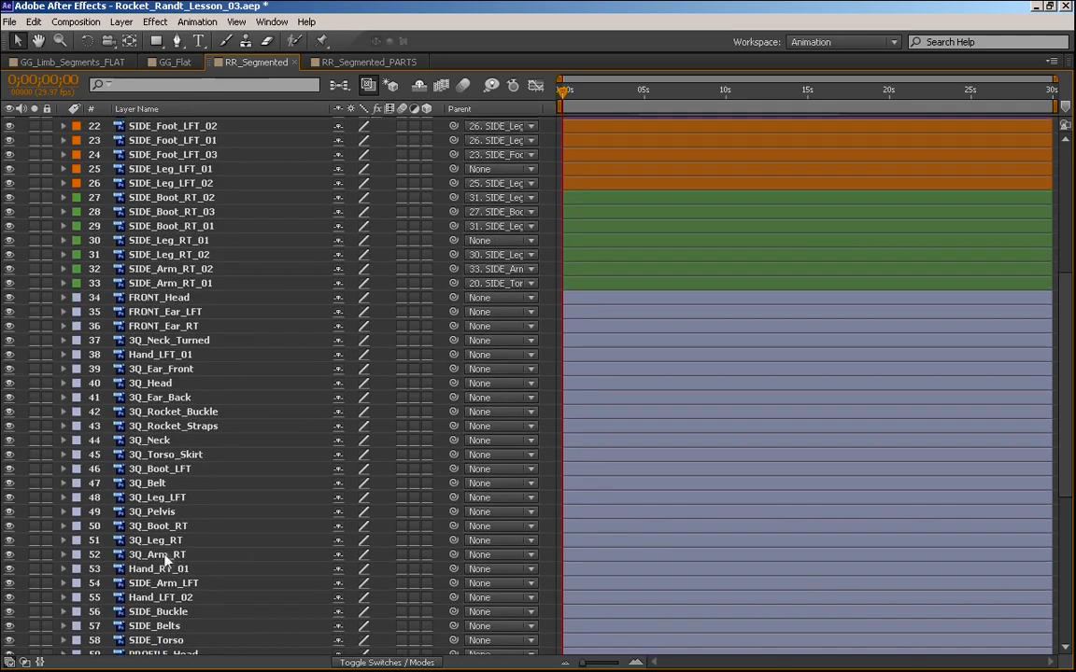
click(155, 553)
key(Delete)
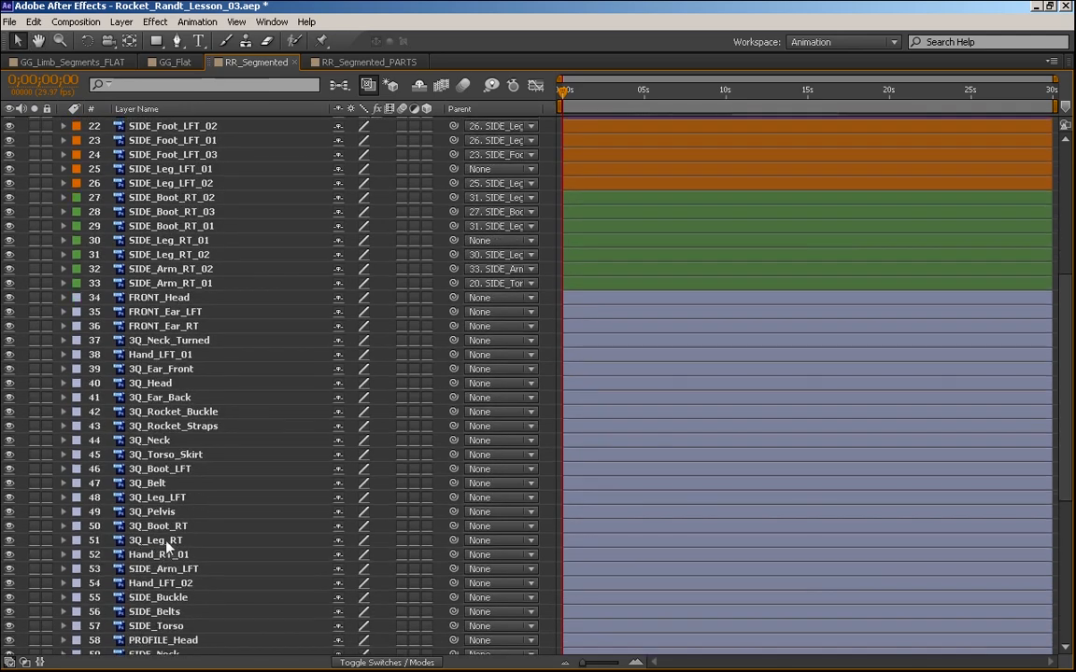
click(176, 532)
key(Delete)
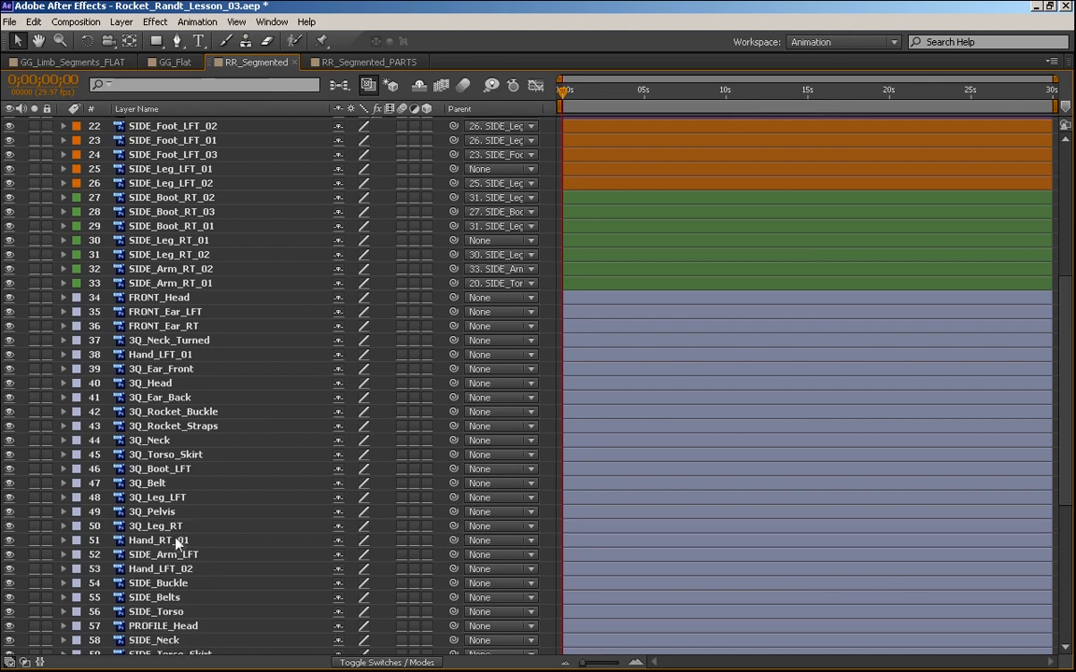
click(175, 529)
key(Delete)
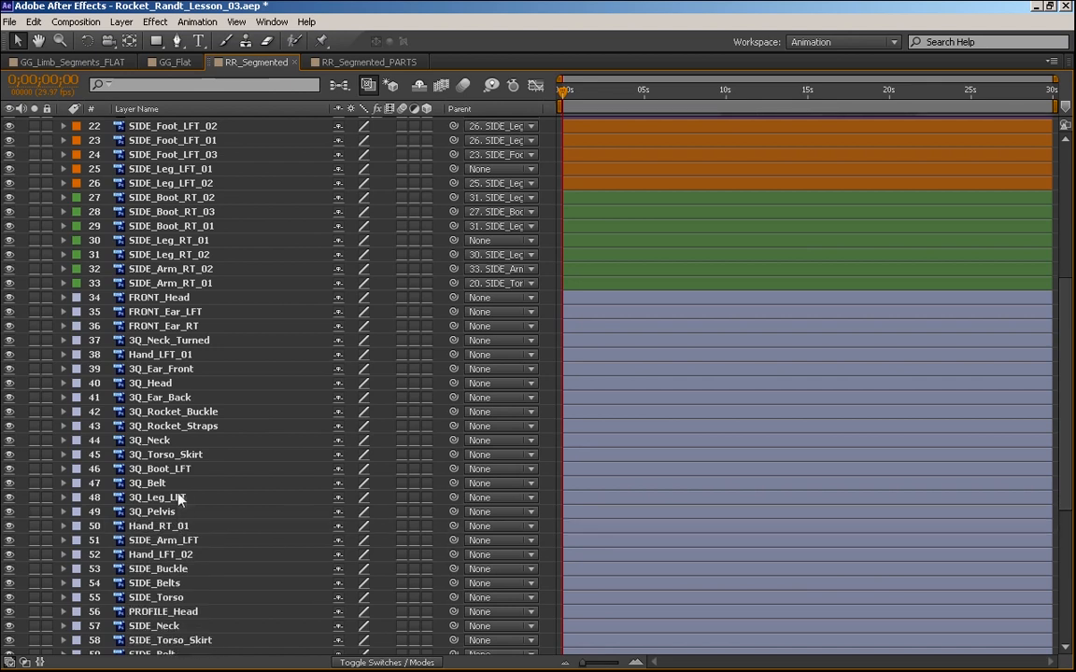
click(177, 498)
key(Delete)
- Delete the original SIDE_Arm_LFT, SIDE_Torso and SIDE_Foot_LFT layers
click(171, 455)
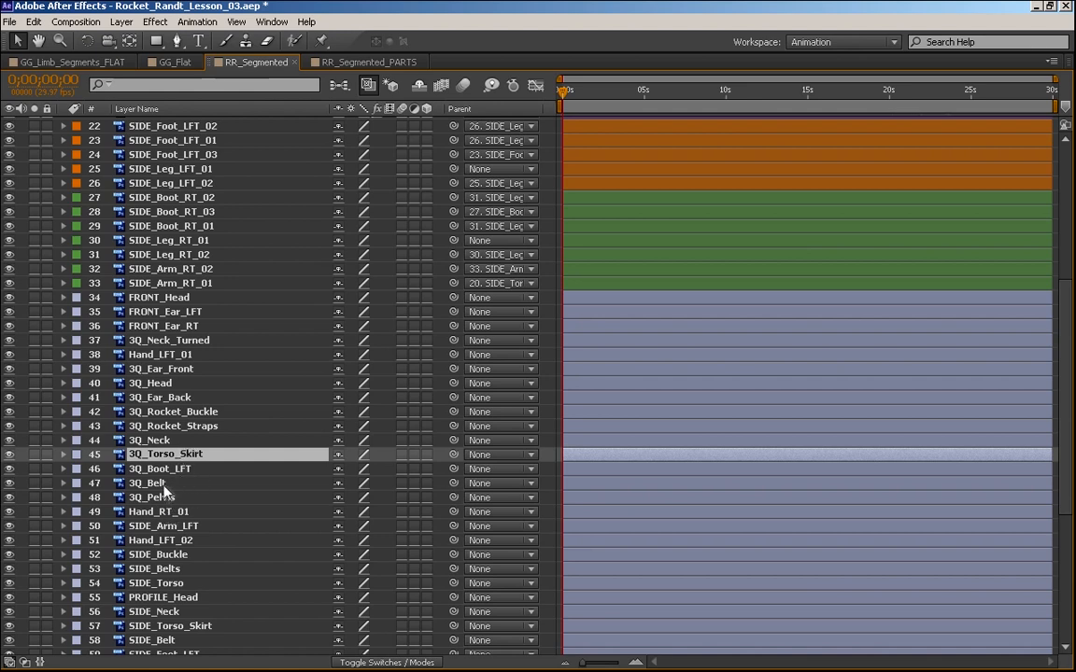
click(172, 527)
key(Delete)
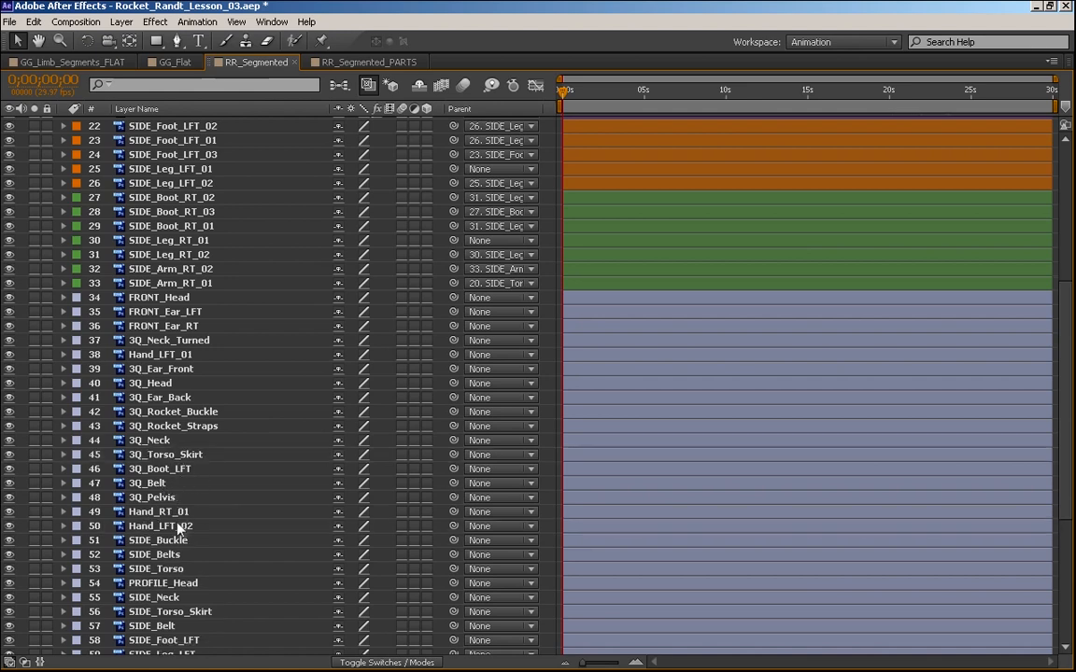
click(174, 571)
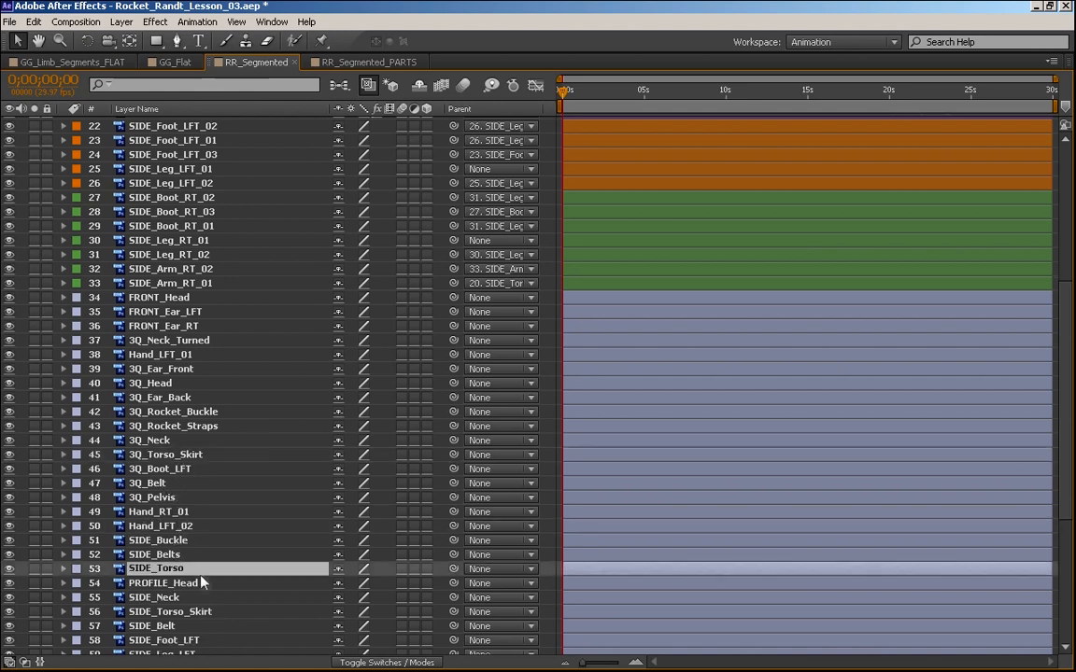
key(Delete)
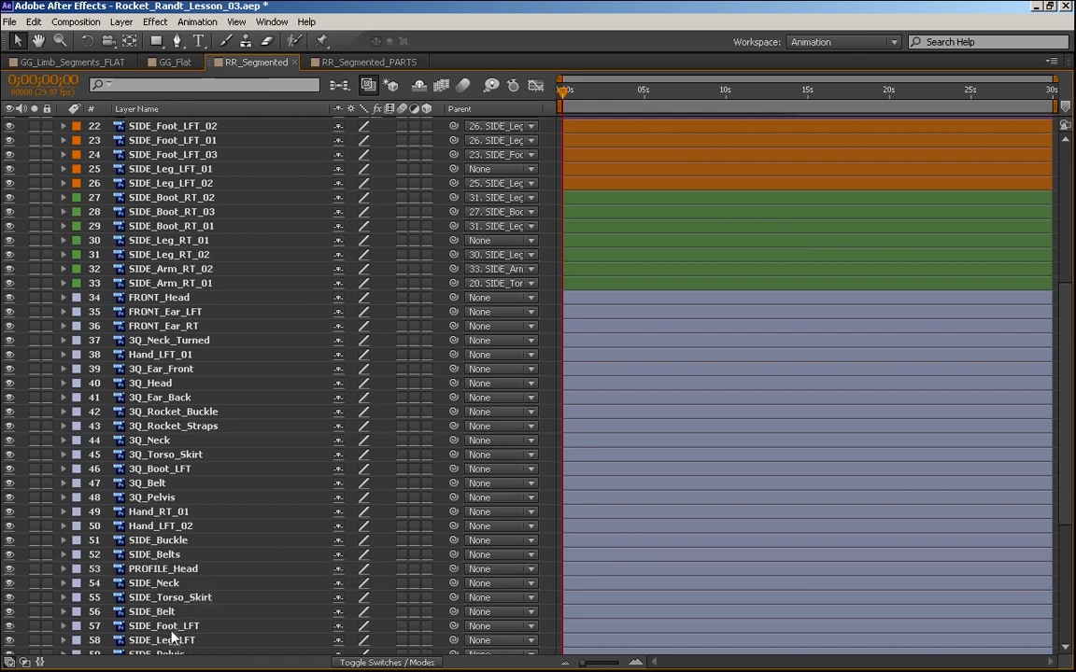
click(179, 627)
key(Delete)
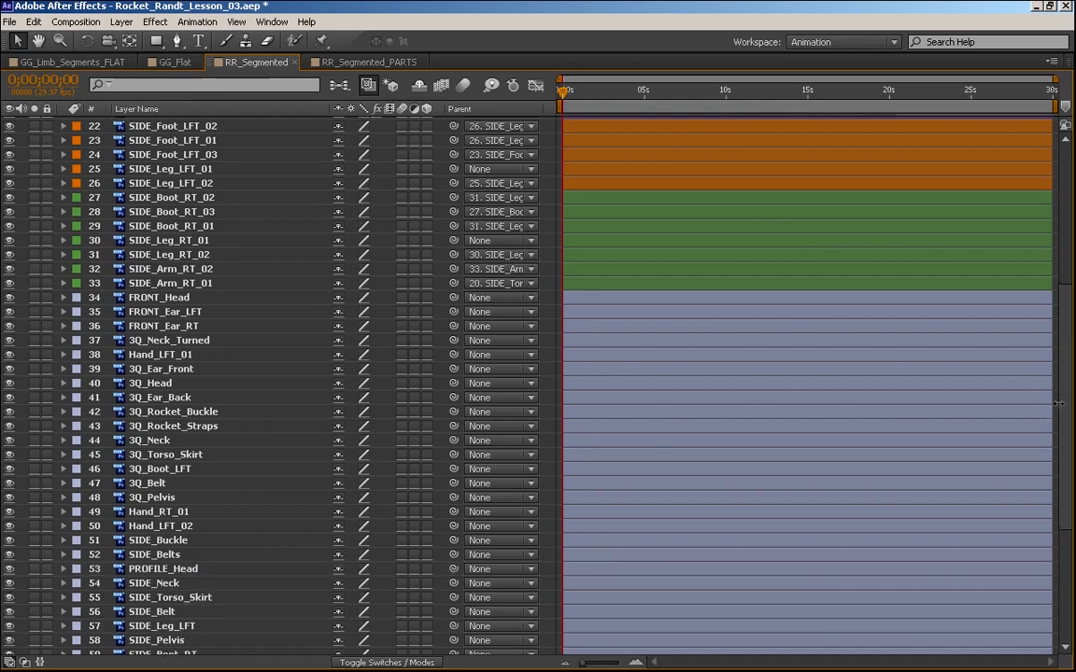
- Delete the original SIDE_Leg_RT, SIDE_Arm_RT and SIDE_Boot_RT layers
scroll(1058, 448, down, 3)
scroll(1060, 485, down, 3)
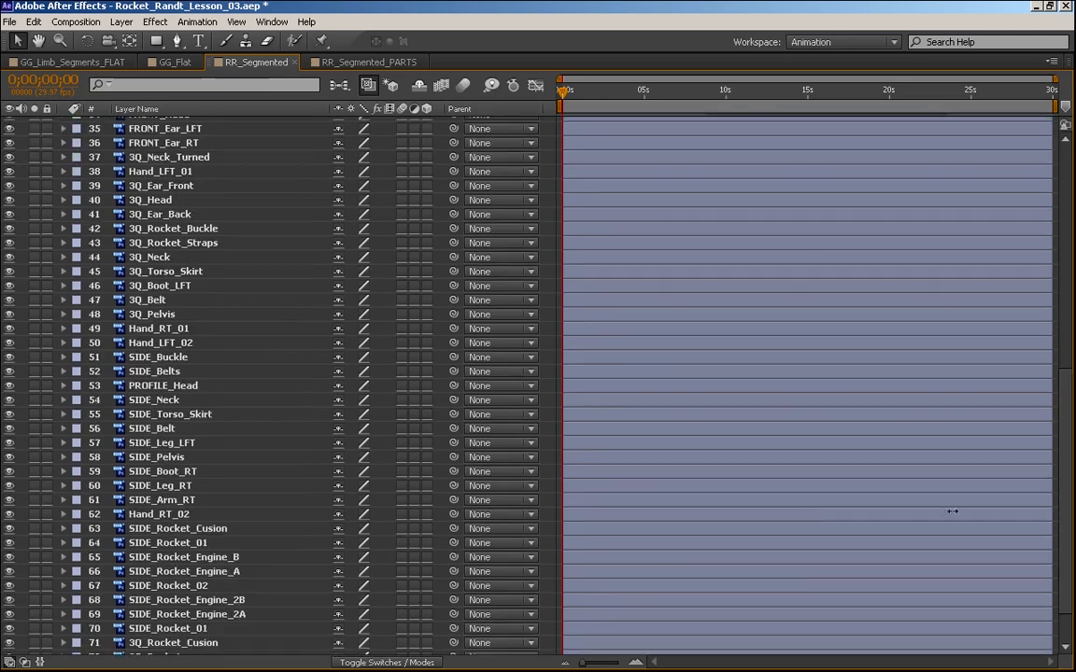
click(179, 505)
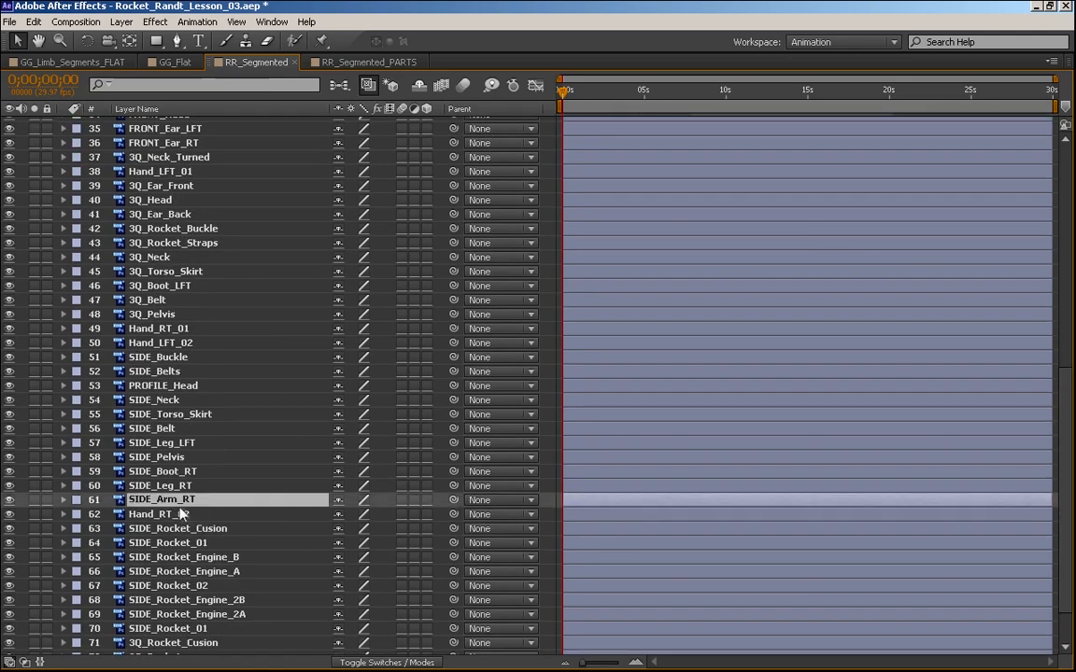
click(171, 489)
key(Delete)
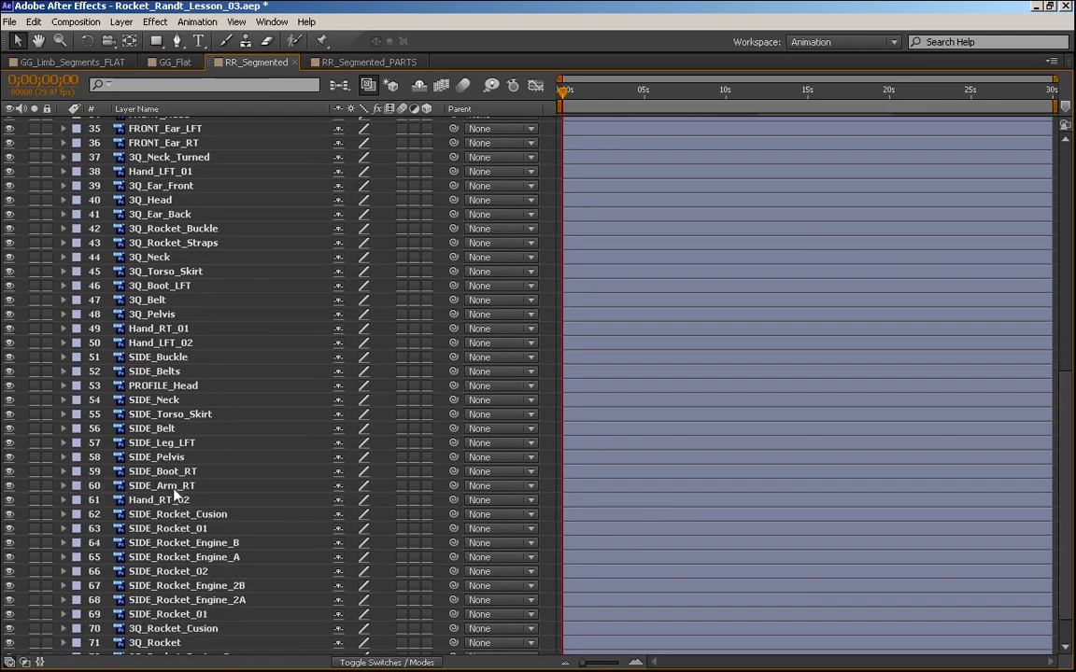
click(173, 489)
key(Delete)
click(174, 472)
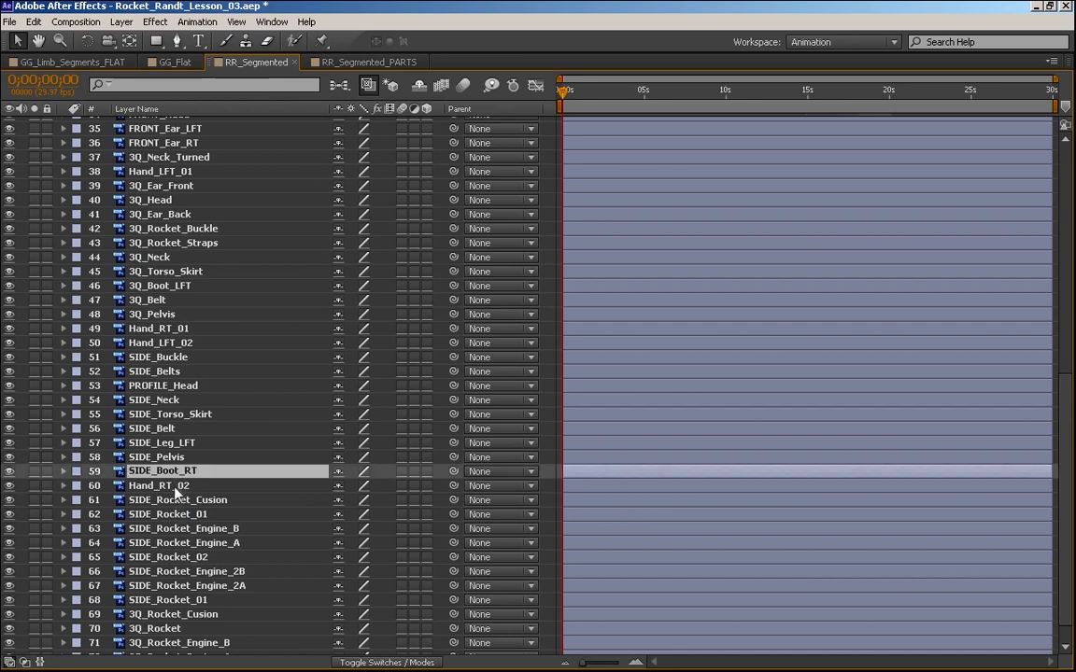
key(Delete)
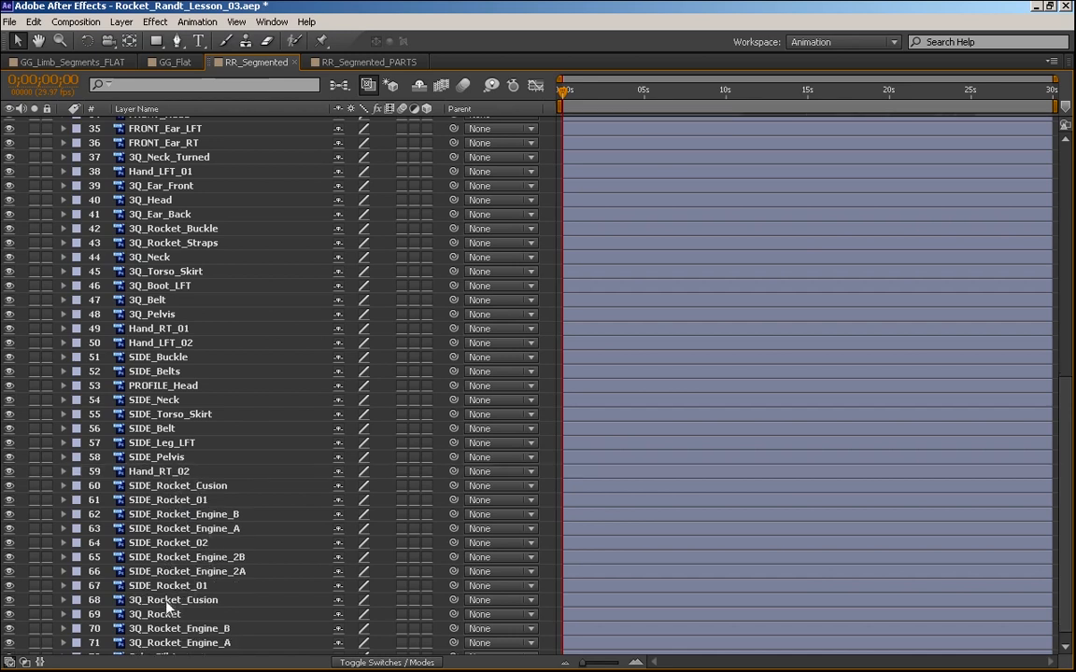
- Delete the original unsegmented SIDE_Leg_LFT layer
scroll(1060, 504, down, 1)
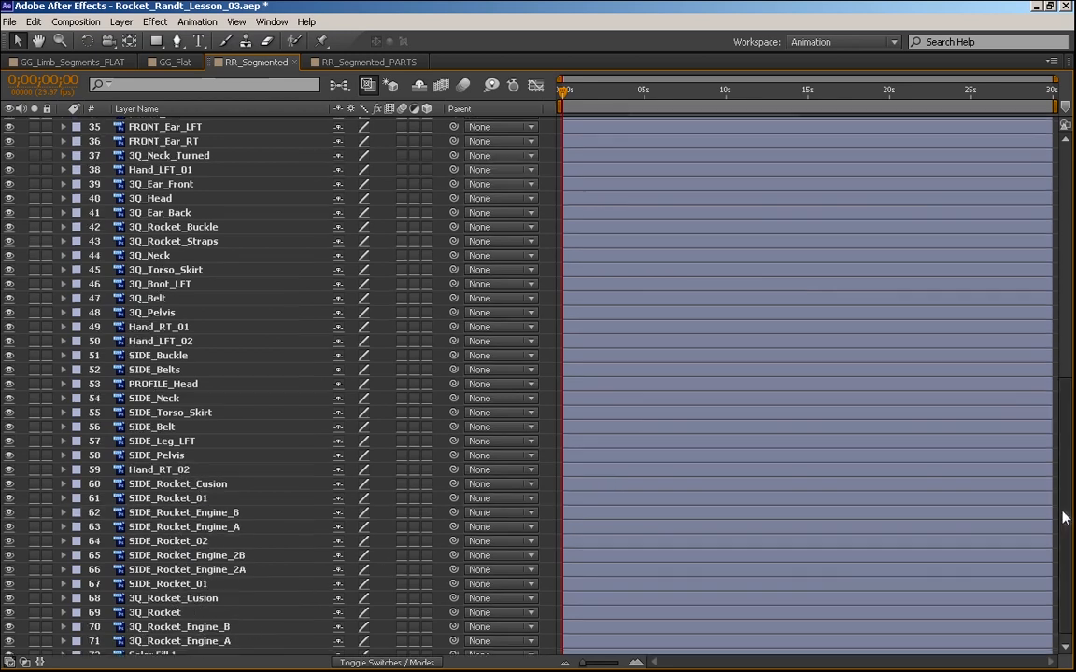
key(grave)
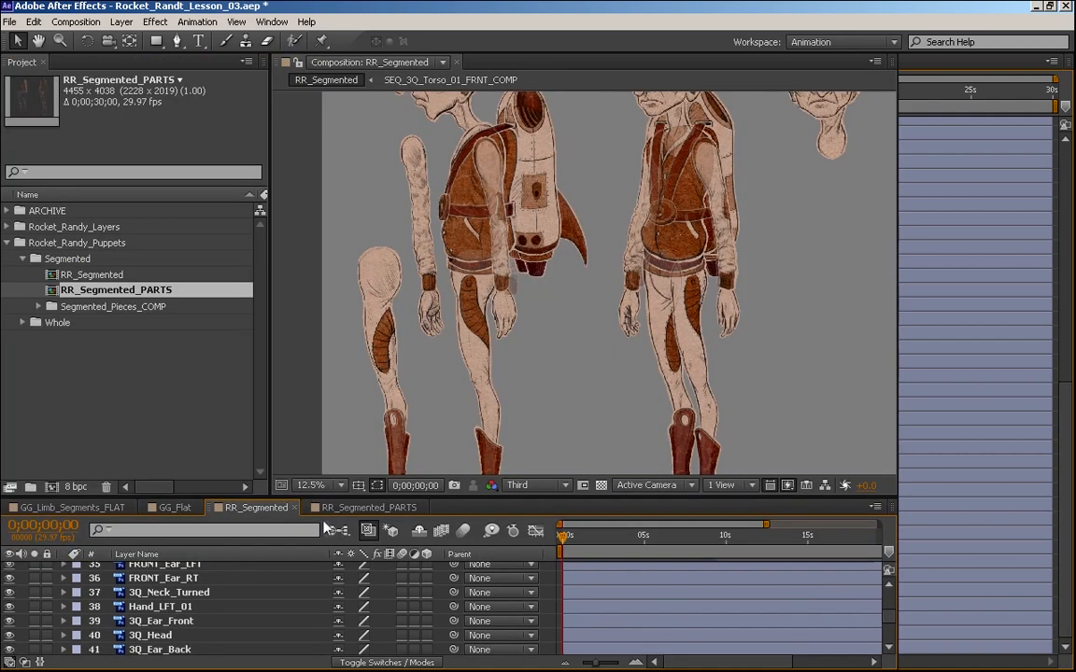
key(space)
drag(643, 278, 635, 217)
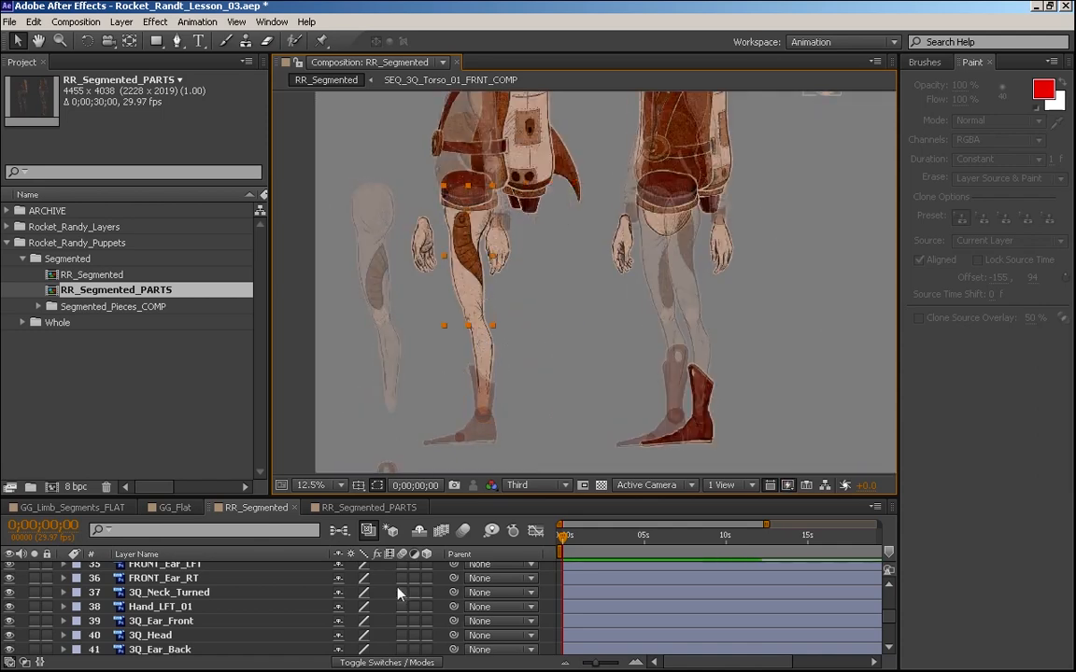
key(grave)
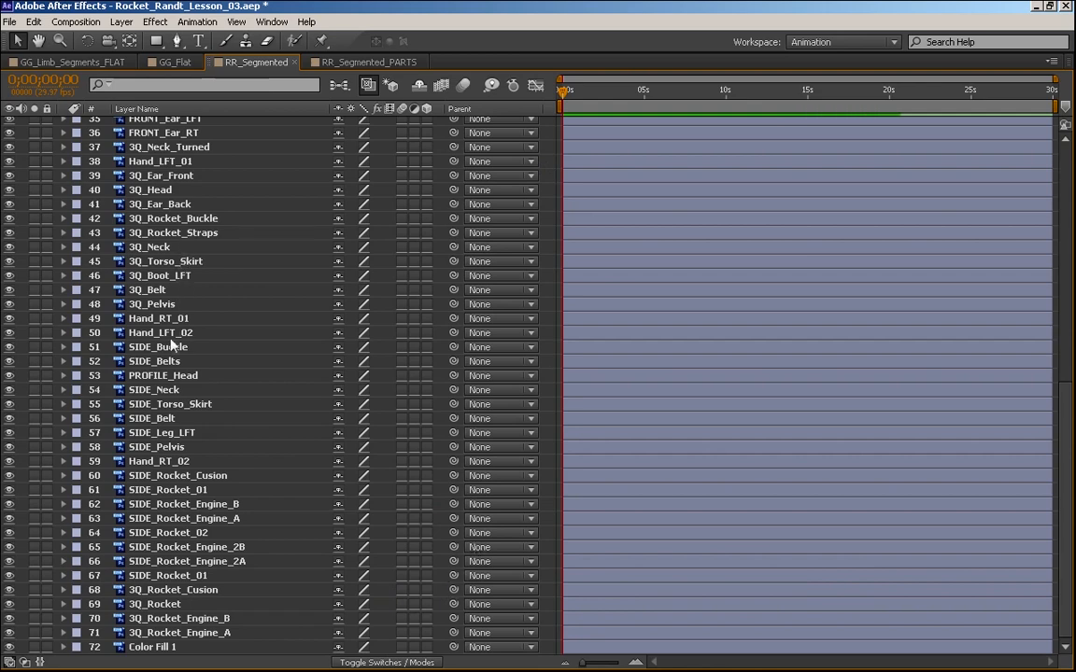
click(233, 432)
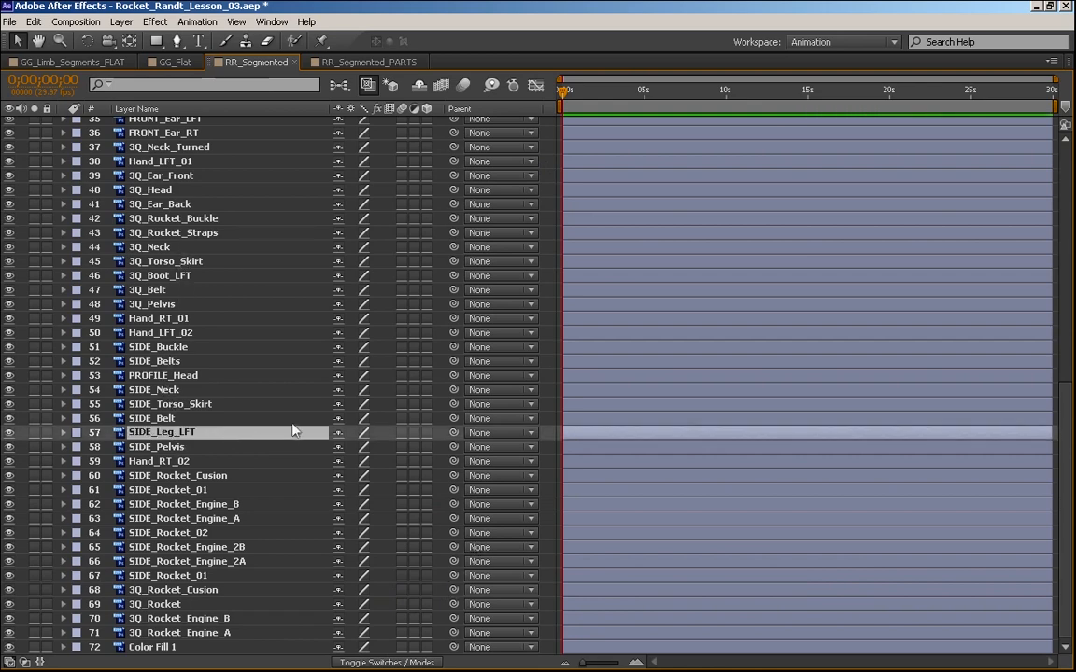
key(Delete)
key(grave)
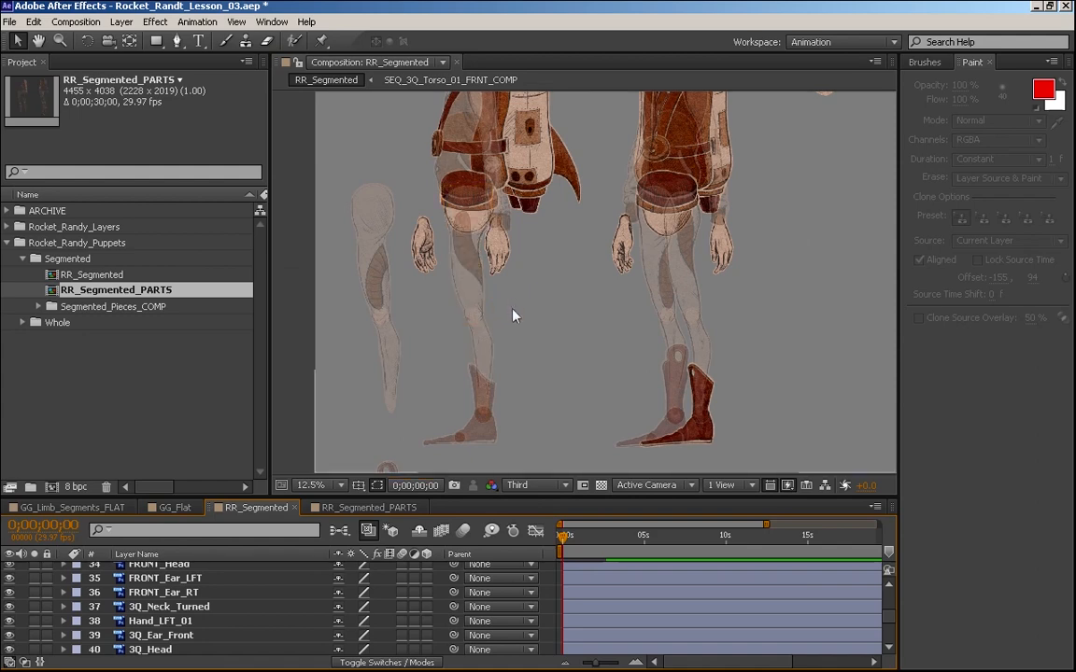
- Examine the side and three-quarter puppets in the composition, comparing the faded segment pieces with the remaining artwork from head to feet
key(space)
drag(762, 267, 673, 265)
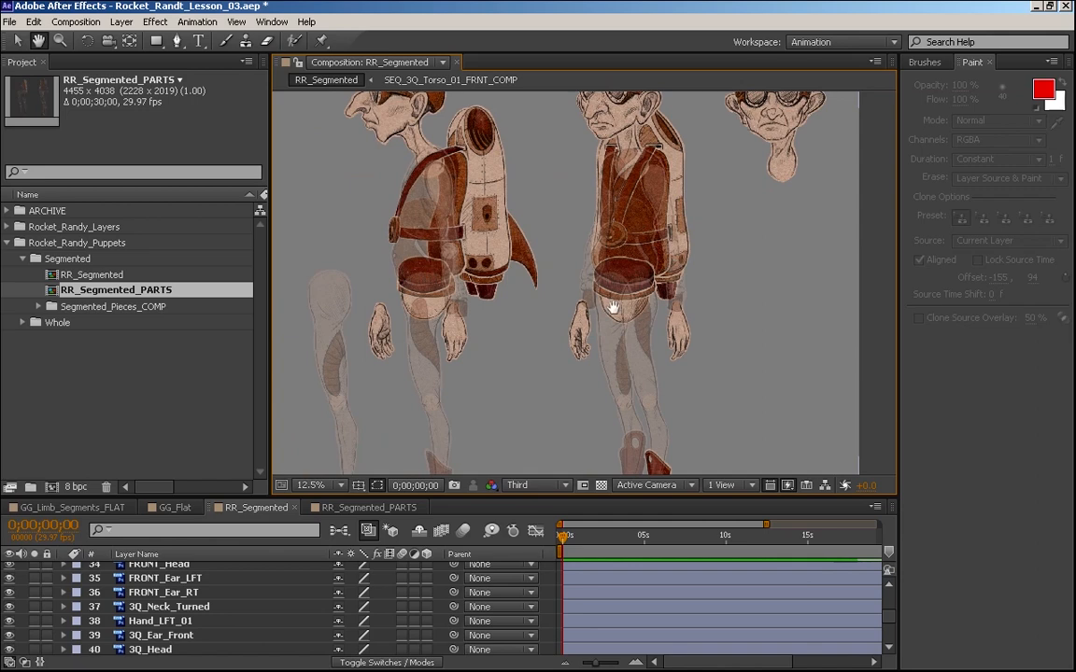
mouse_move(615, 307)
mouse_down()
mouse_move(652, 312)
mouse_move(619, 360)
mouse_move(610, 343)
mouse_move(632, 307)
mouse_up()
key(grave)
key(space)
drag(602, 387, 584, 337)
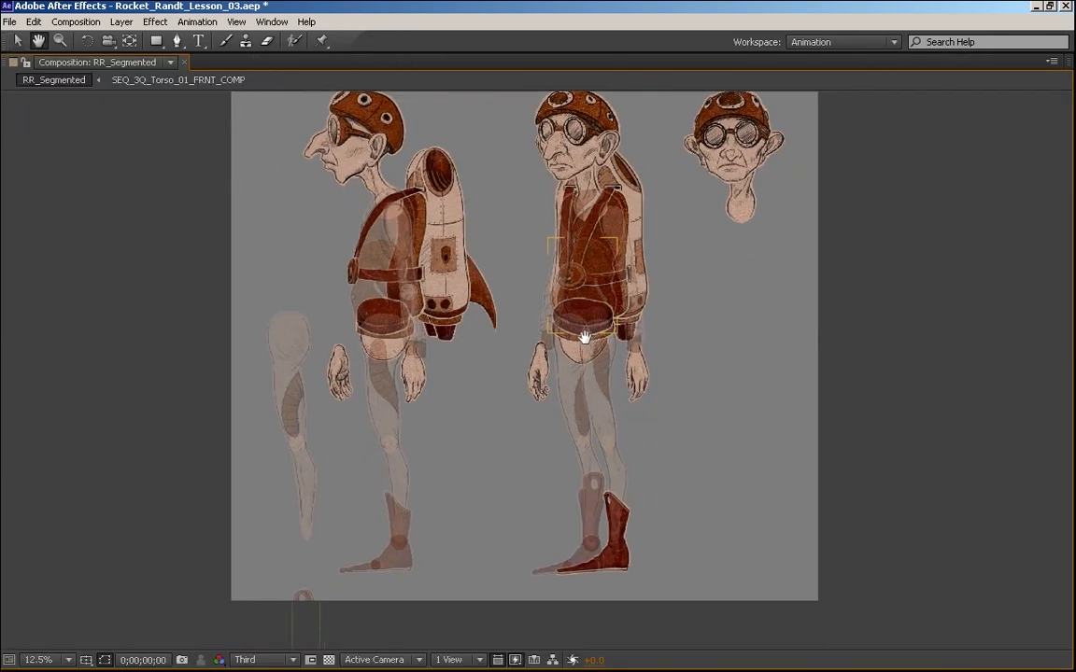
drag(663, 319, 585, 367)
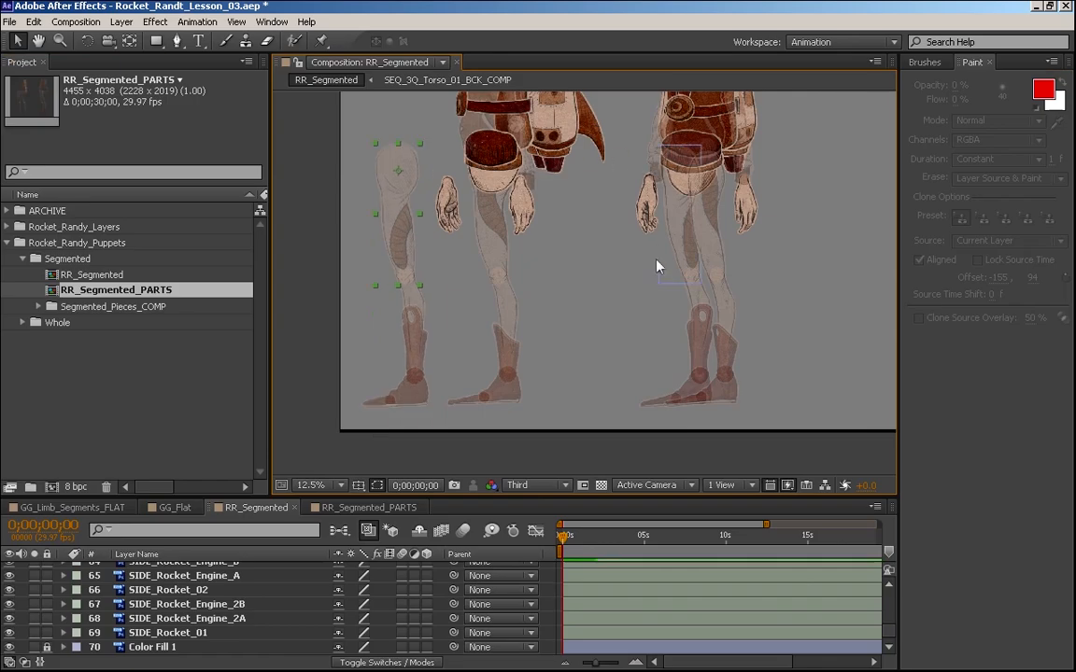
key(space)
drag(636, 246, 656, 289)
drag(590, 371, 566, 365)
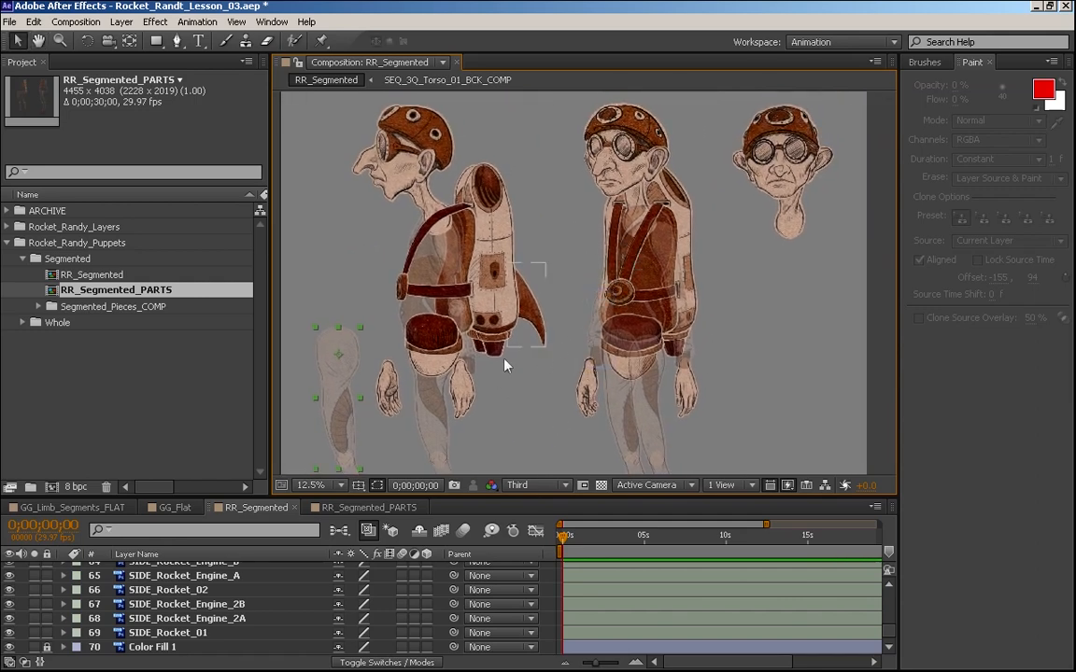
- Review the colour-labelled layers and their parenting across the whole maximized RR_Segmented layer list
key(grave)
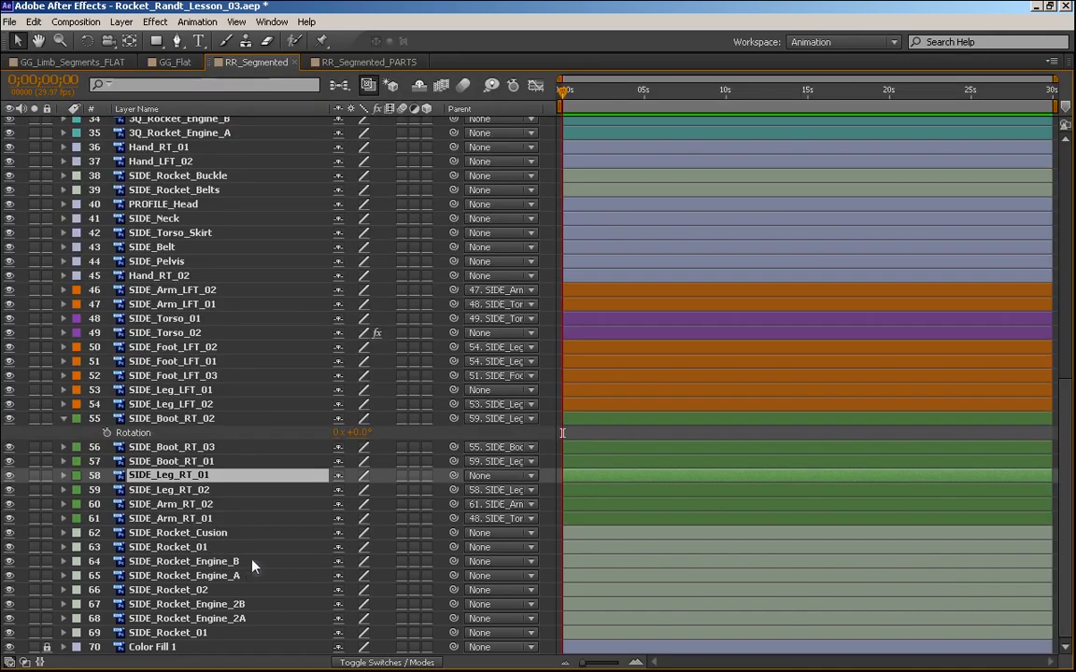
scroll(1070, 416, up, 6)
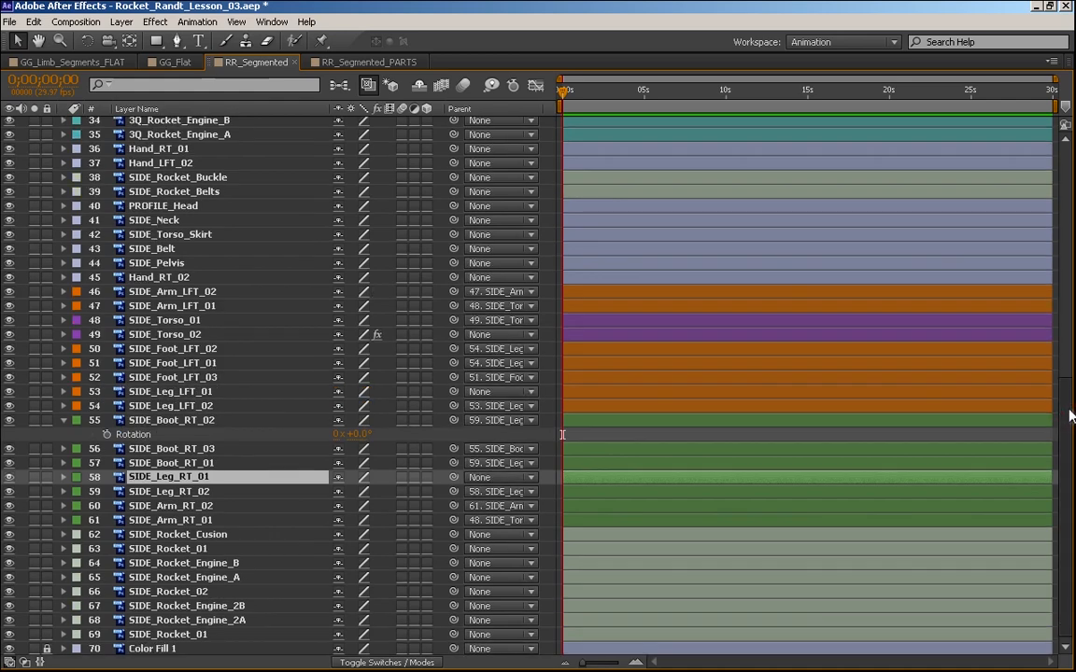
scroll(1070, 416, up, 3)
scroll(1026, 397, down, 8)
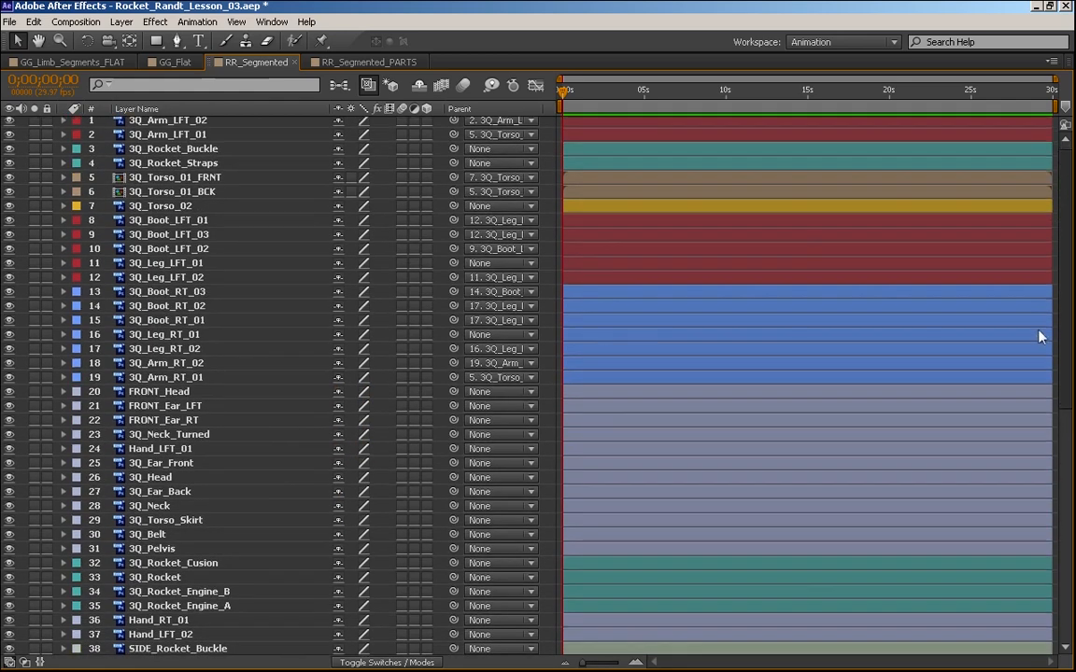
drag(1027, 391, 1039, 526)
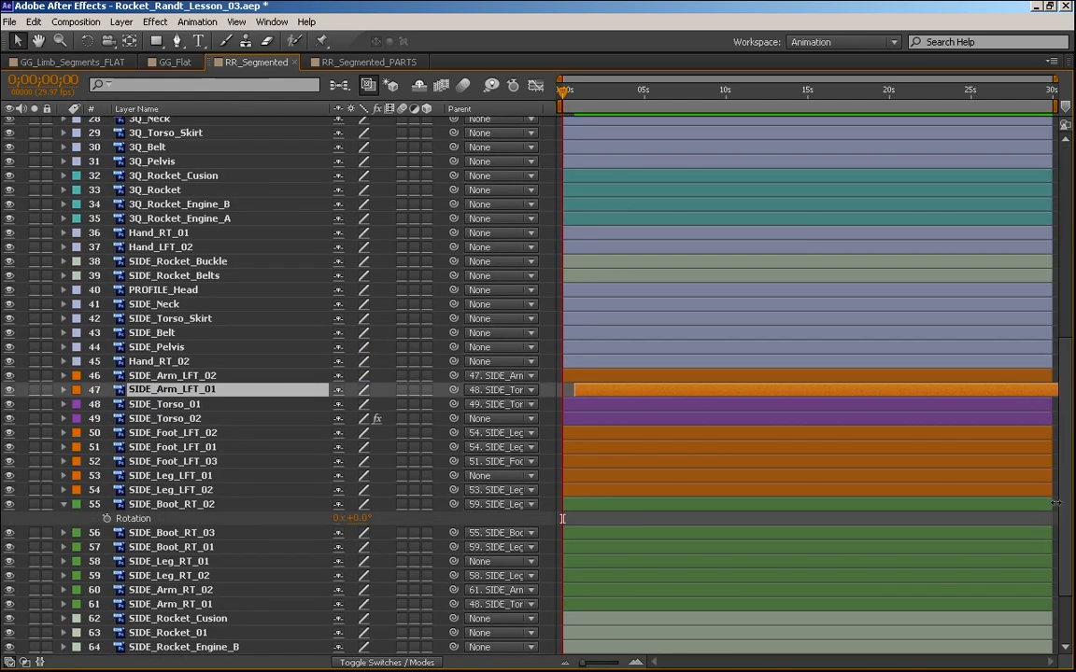
scroll(1061, 467, down, 2)
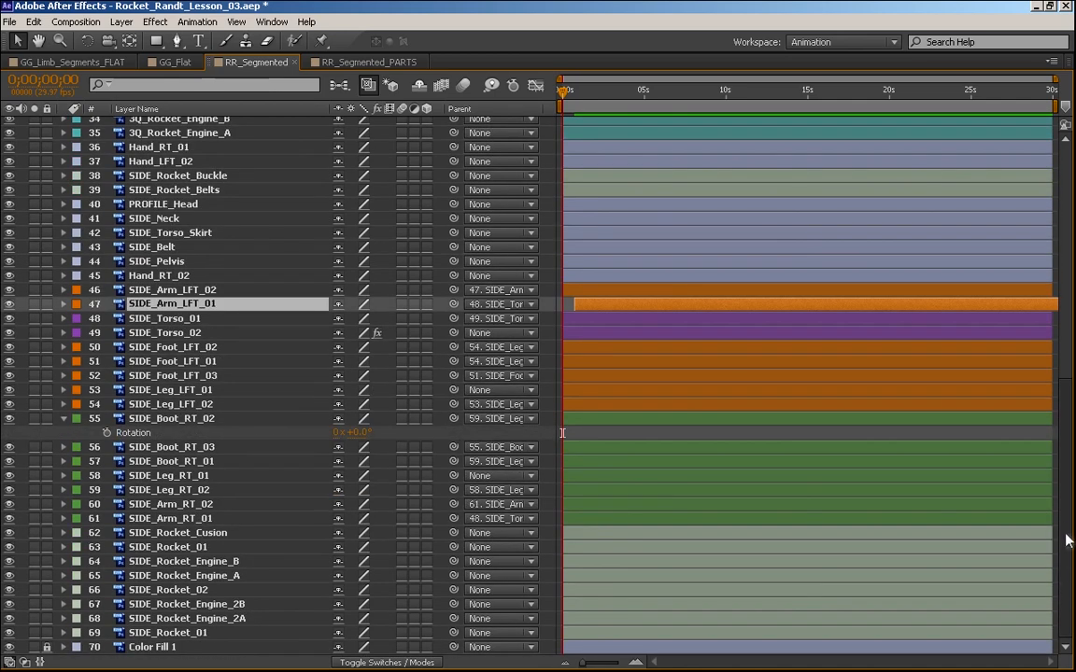
scroll(1063, 523, up, 2)
scroll(1070, 445, up, 5)
scroll(259, 495, down, 7)
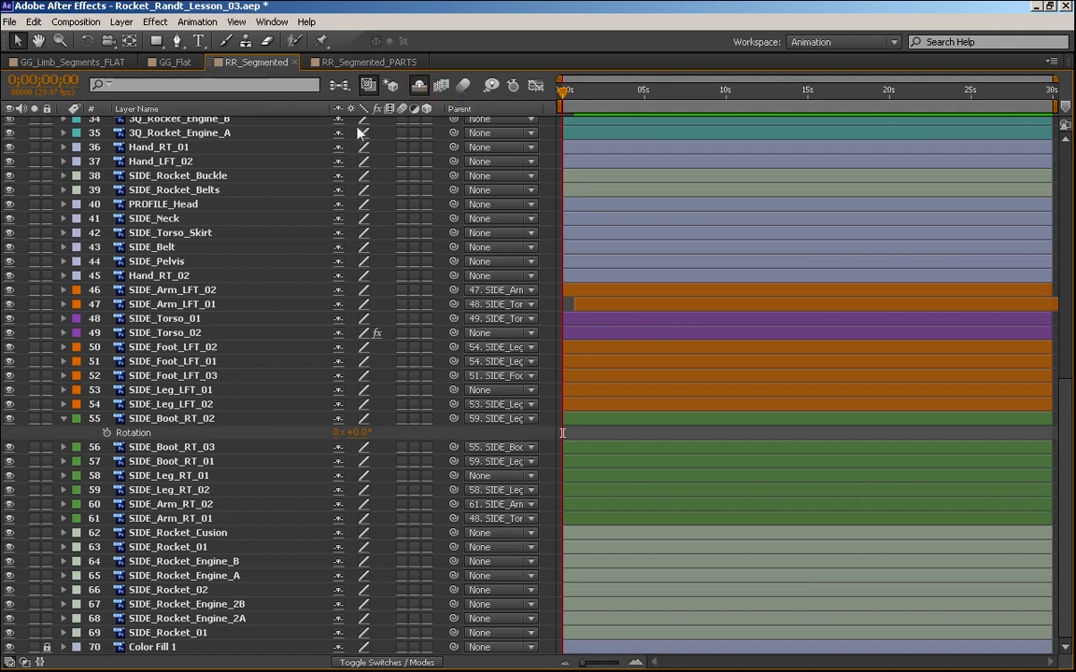
- Turn on hiding of shy layers for RR_Segmented and check the full layer list
click(420, 86)
drag(1068, 456, 1067, 455)
scroll(1068, 457, up, 10)
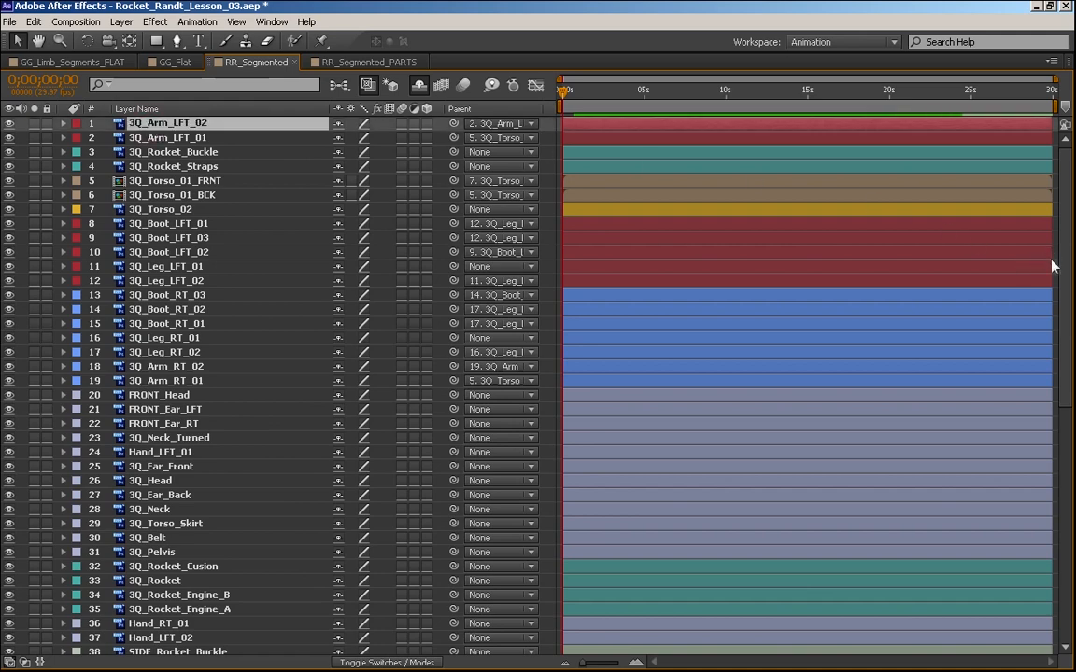
scroll(1068, 269, down, 1)
scroll(1064, 269, down, 10)
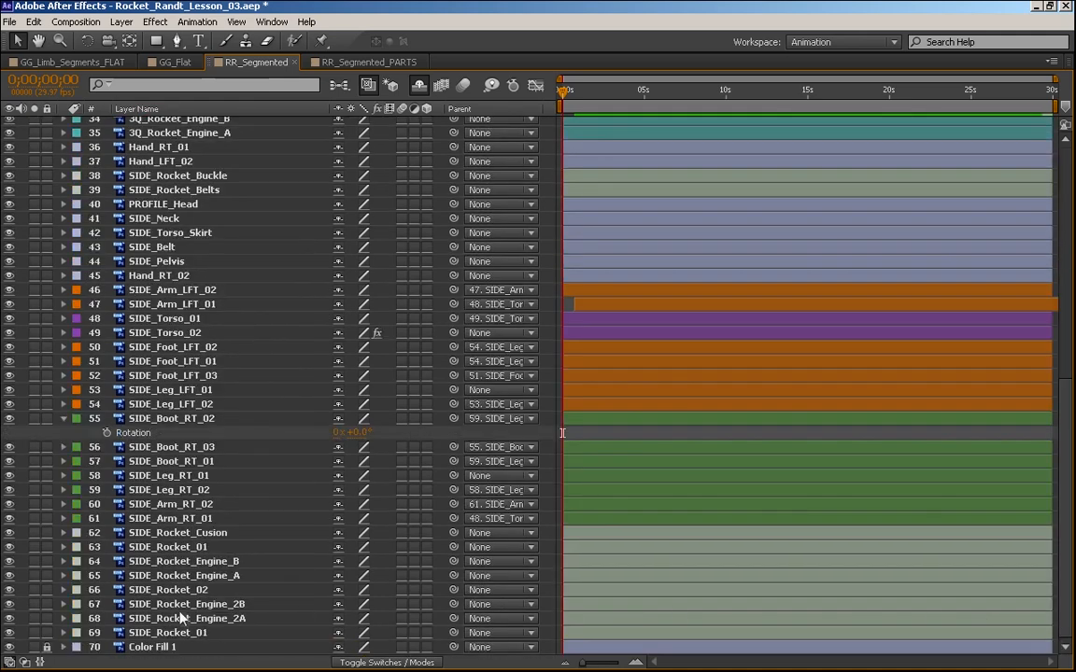
- Reveal the opacity of all layers and set it to 100%, then return to the full workspace and deselect everything
key(ctrl+a)
key(t)
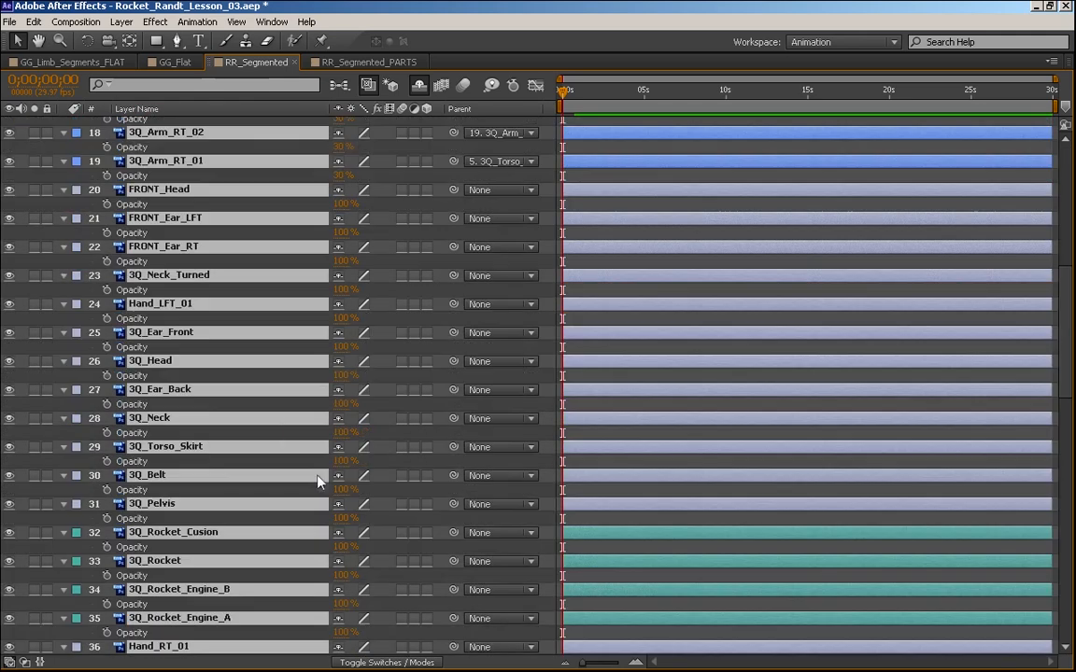
scroll(336, 420, up, 10)
click(338, 367)
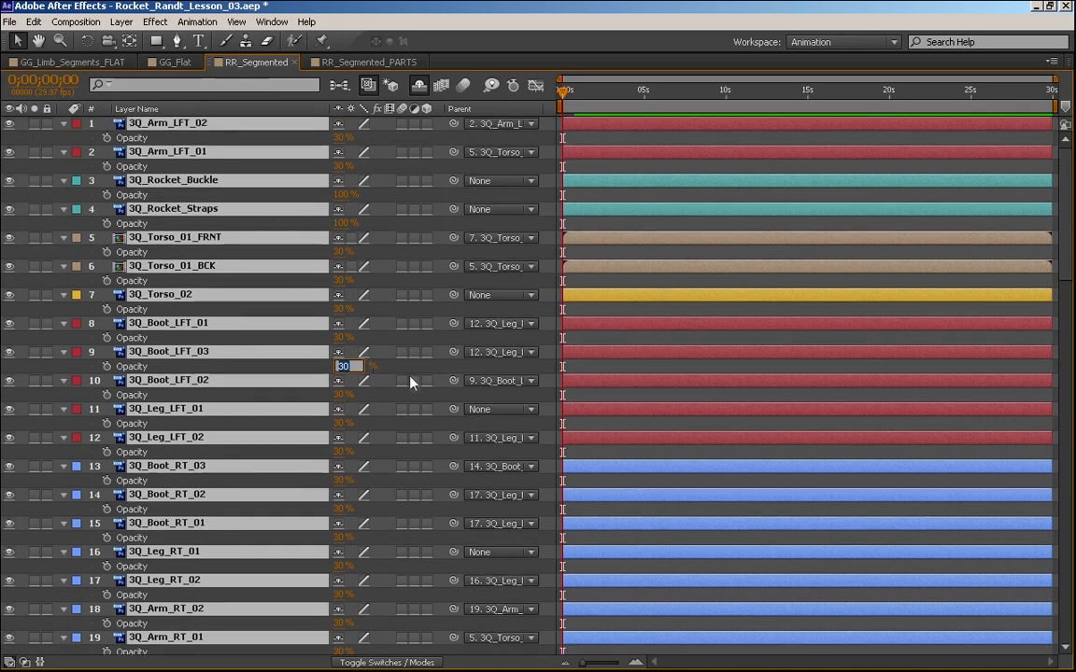
text(100)
key(Return)
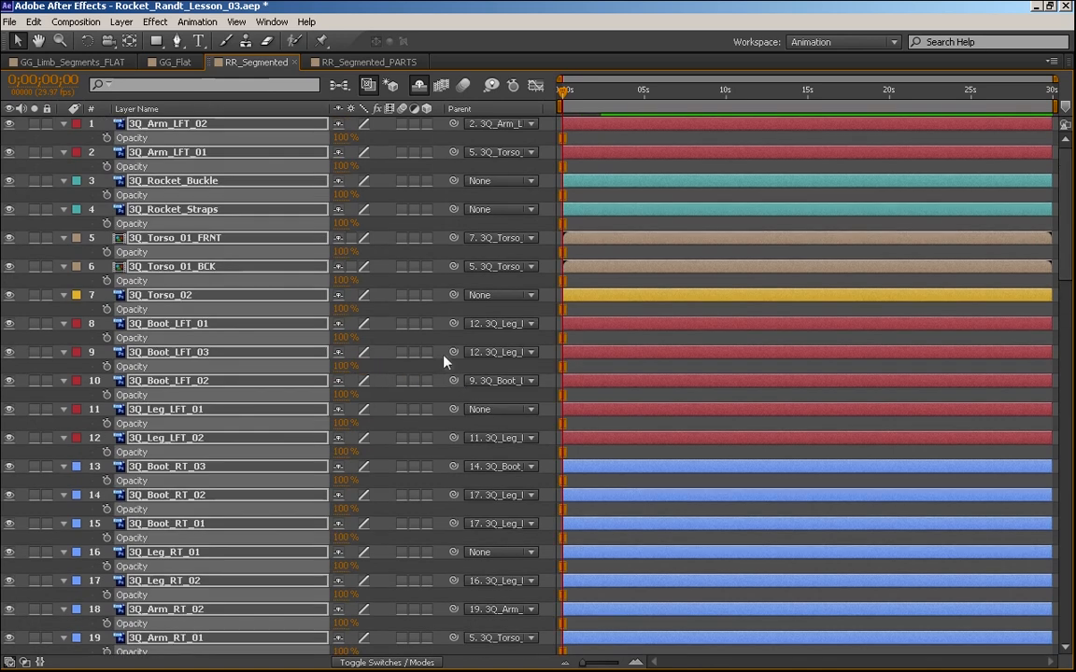
key(grave)
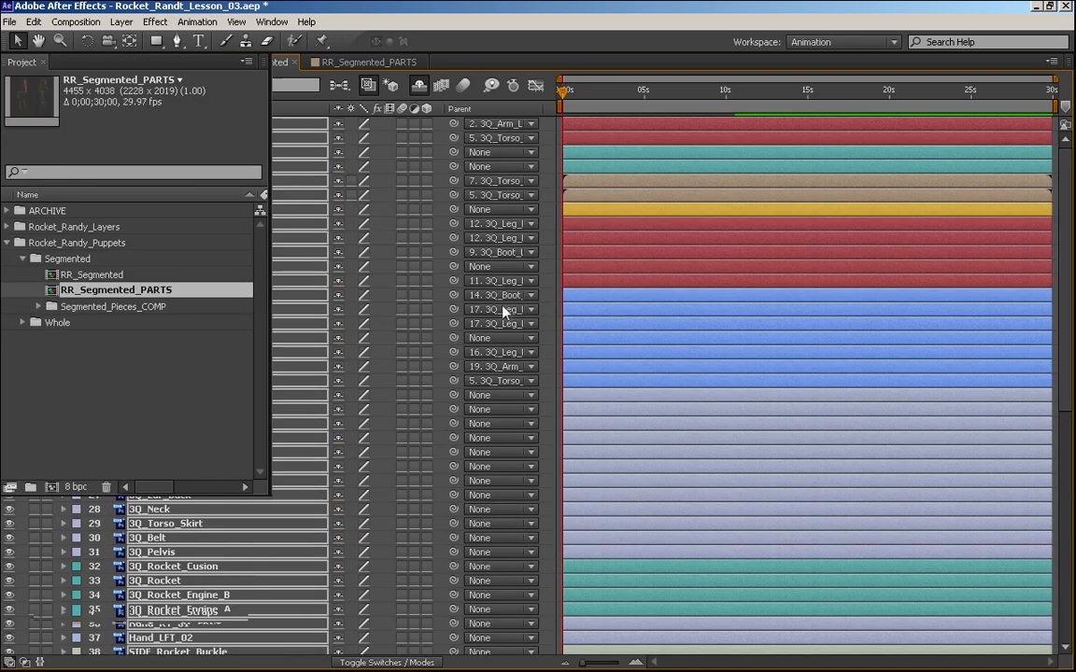
click(800, 348)
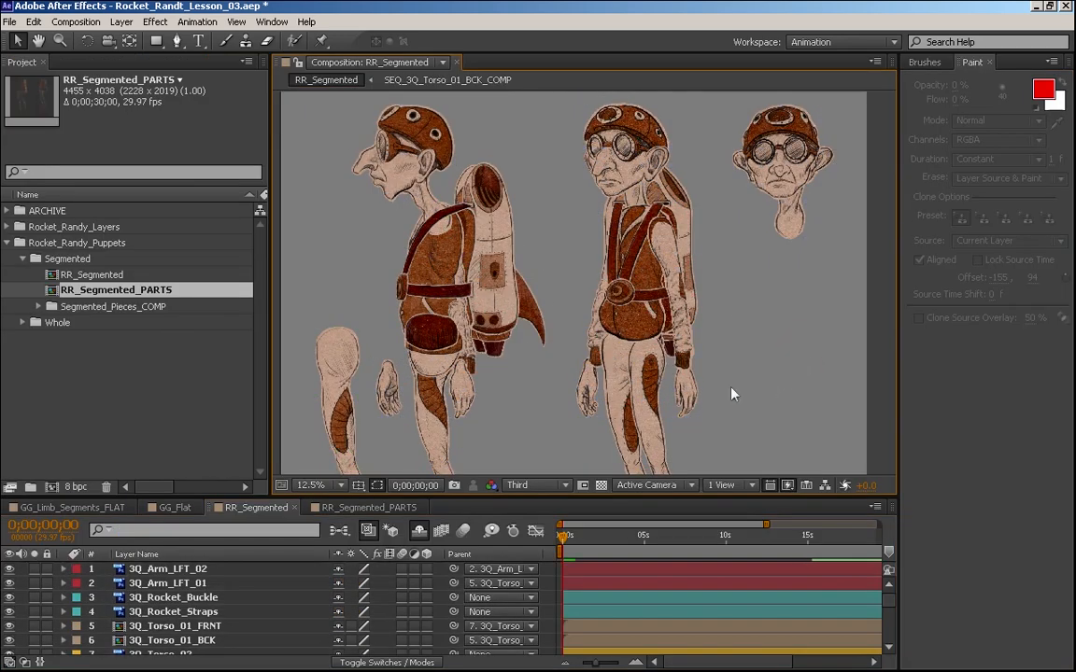
- Examine how the torso, skirt, arm and straps overlap on the side-view puppet at 25% magnification
drag(736, 375, 751, 293)
drag(635, 253, 692, 323)
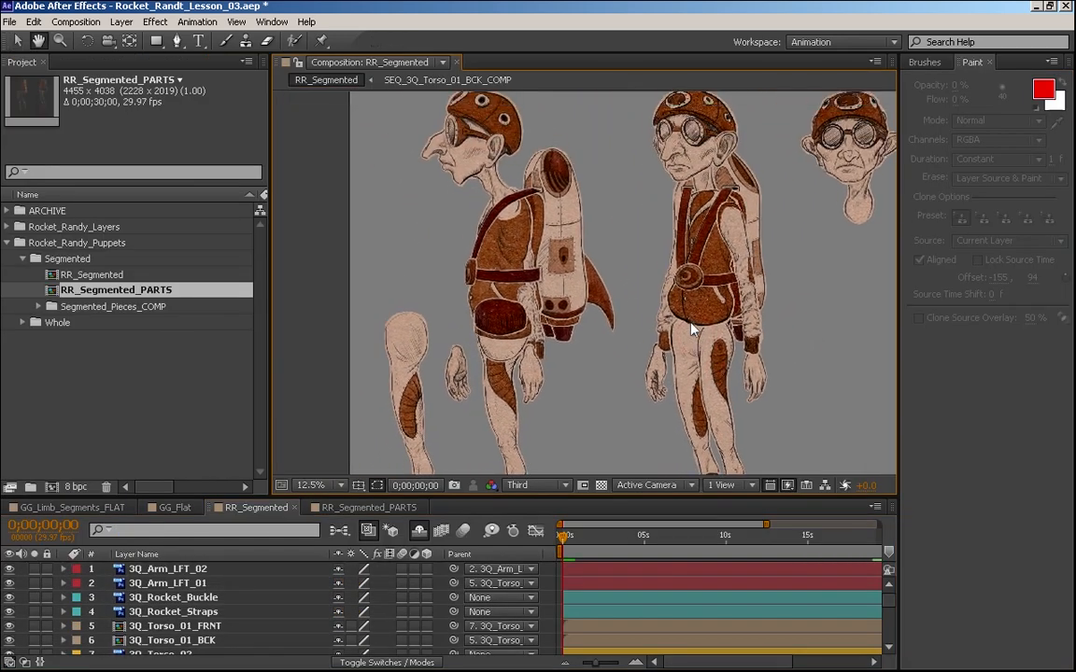
key(period)
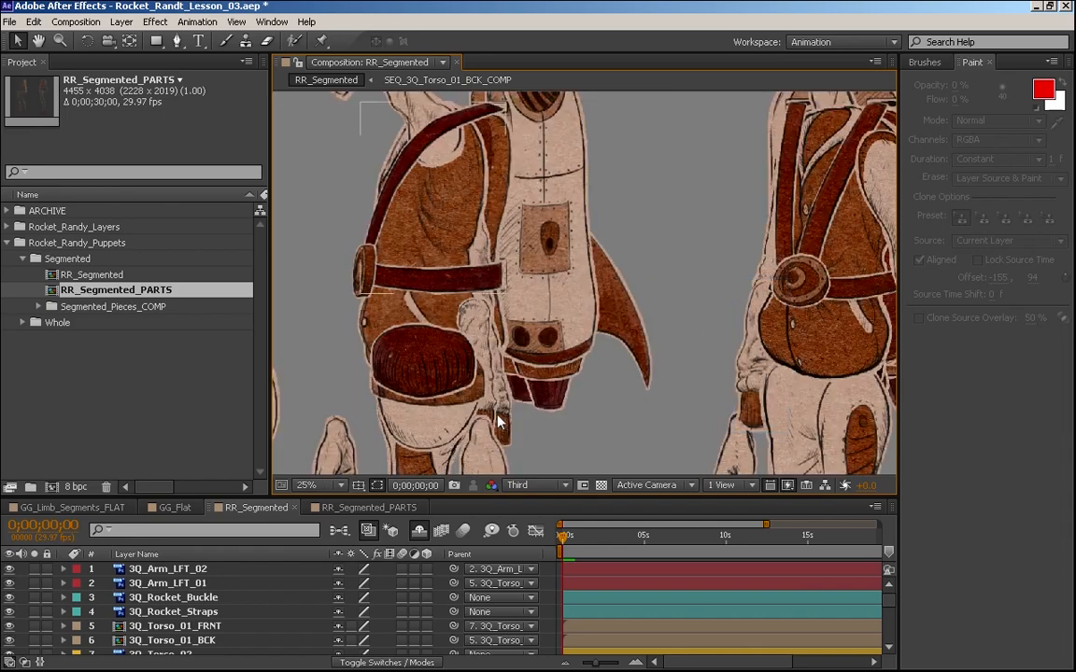
drag(692, 389, 700, 233)
drag(673, 193, 712, 326)
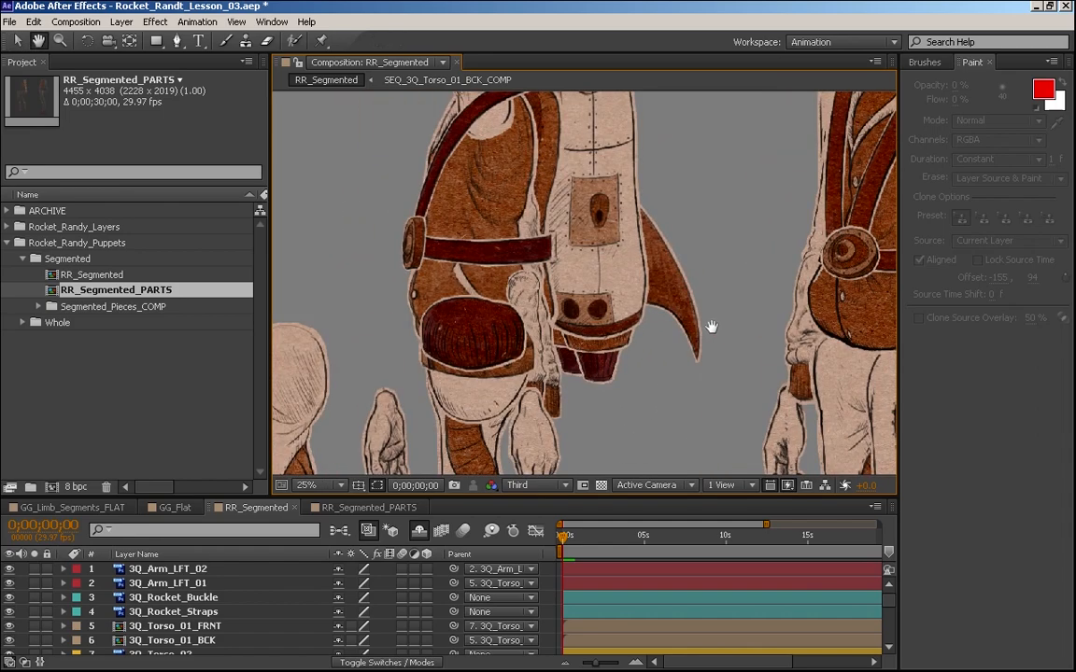
mouse_move(678, 259)
mouse_down()
mouse_move(677, 358)
mouse_move(715, 334)
mouse_up()
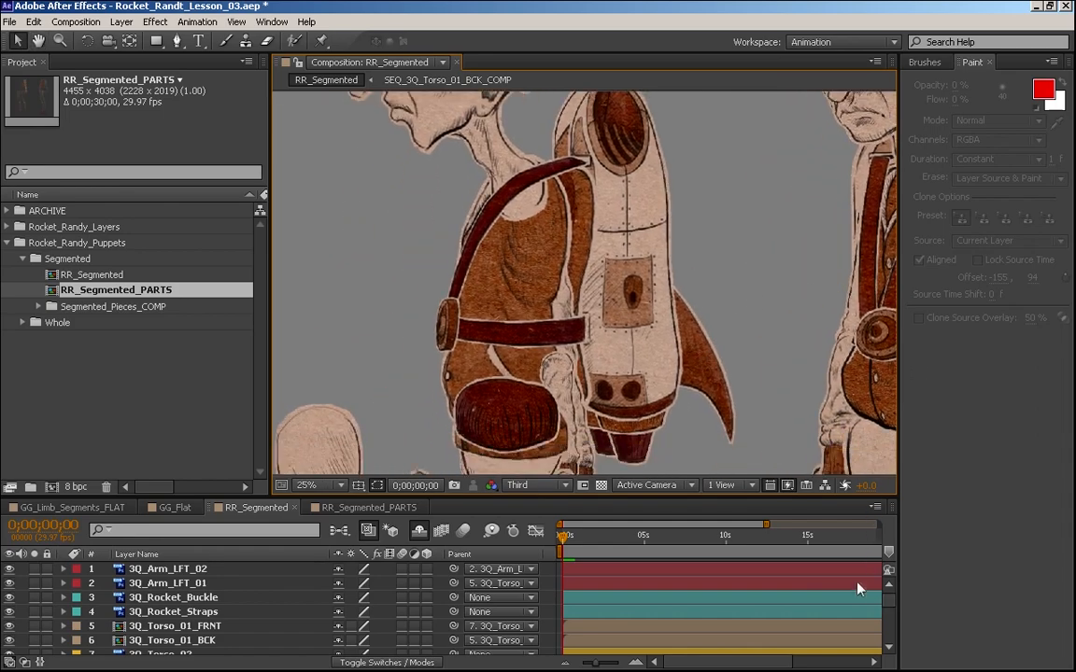
- Move the SIDE_Torso_Skirt layer directly below SIDE_Torso_02 in the layer stack, with the timeline area enlarged
key(grave)
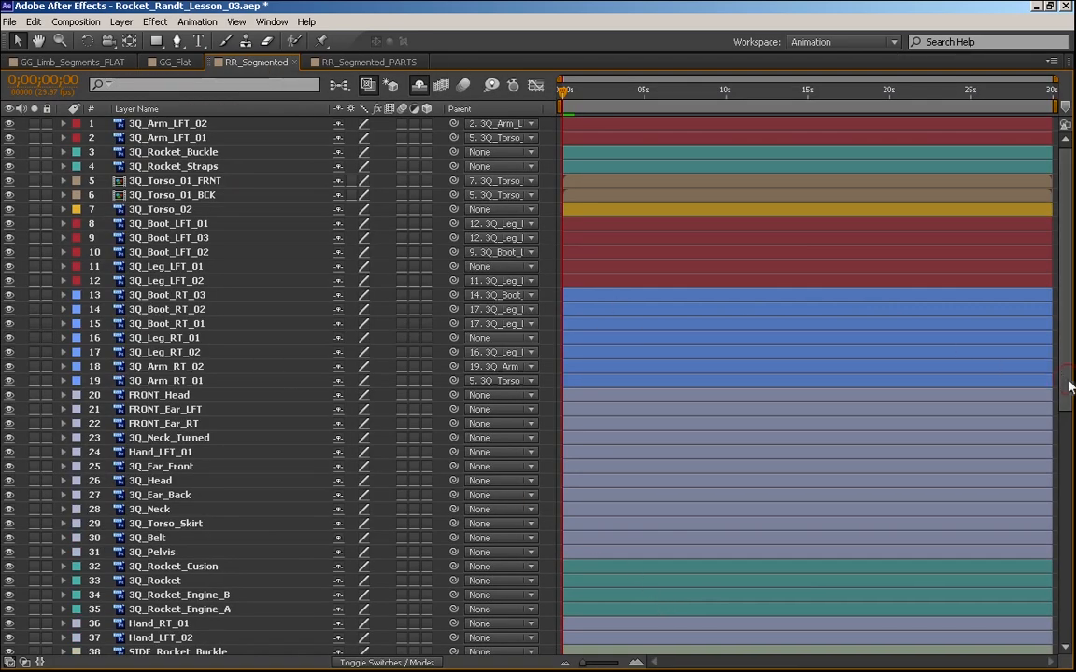
scroll(1069, 384, down, 7)
scroll(1070, 384, down, 4)
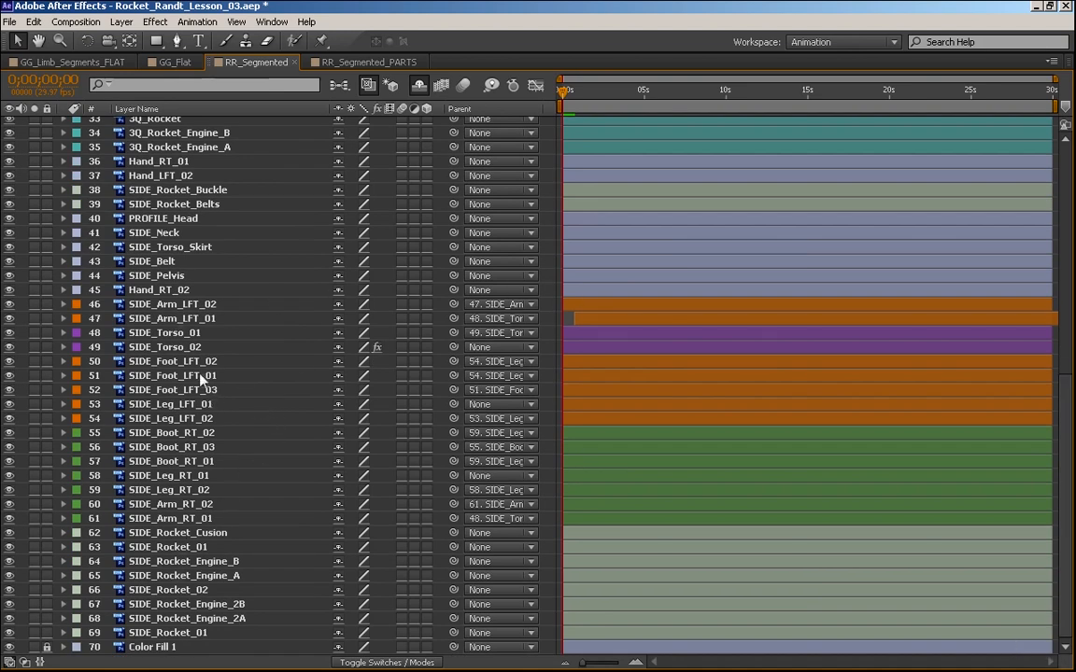
click(186, 320)
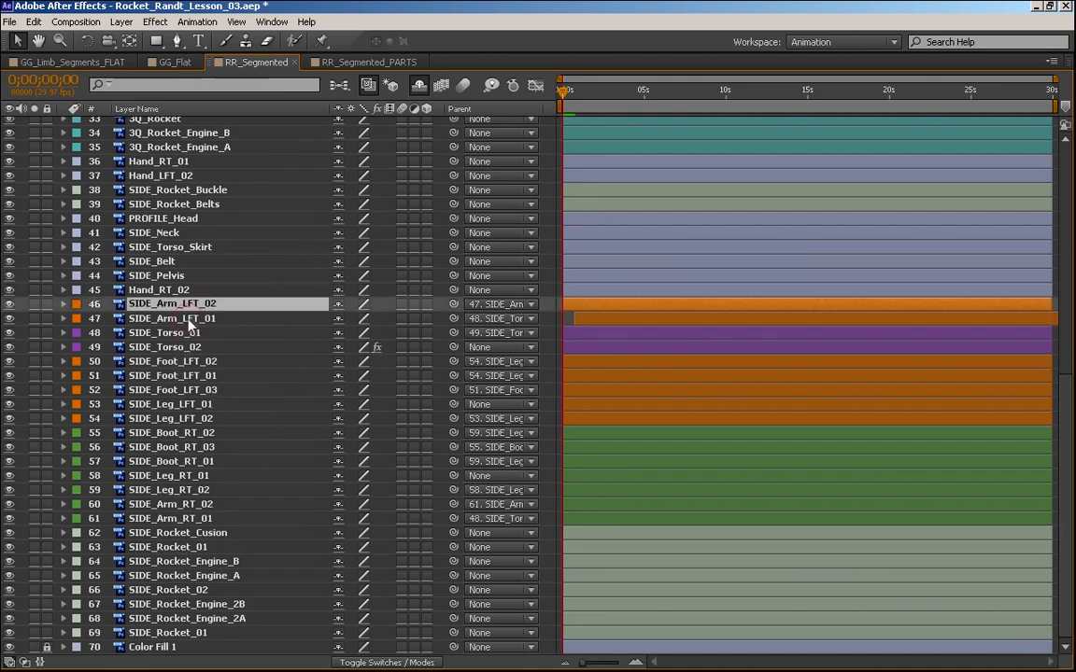
click(186, 248)
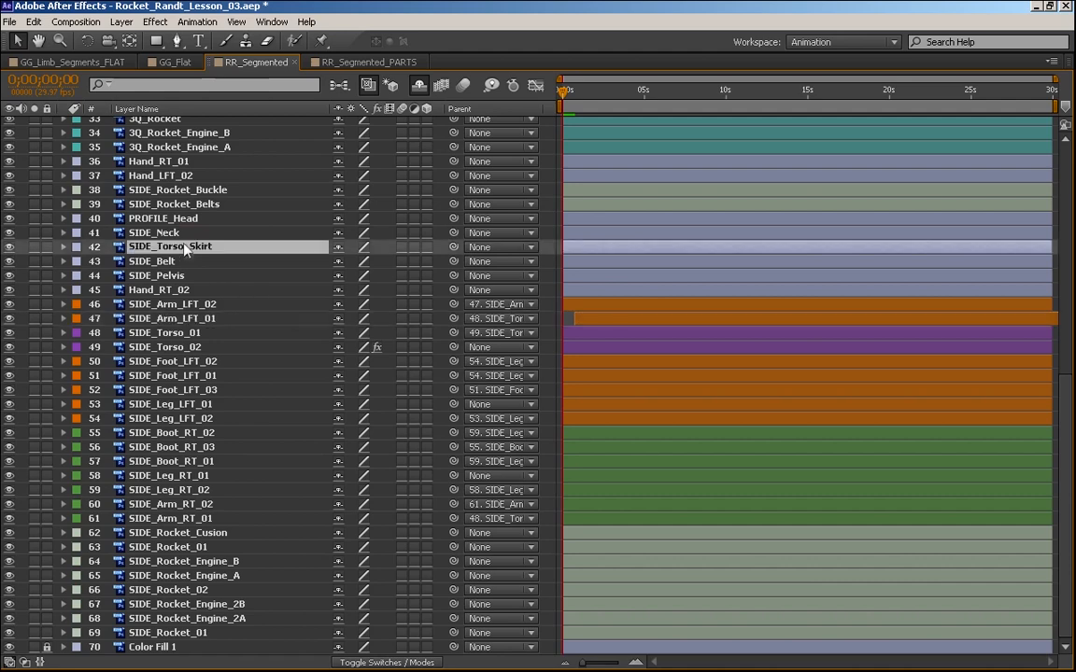
key(grave)
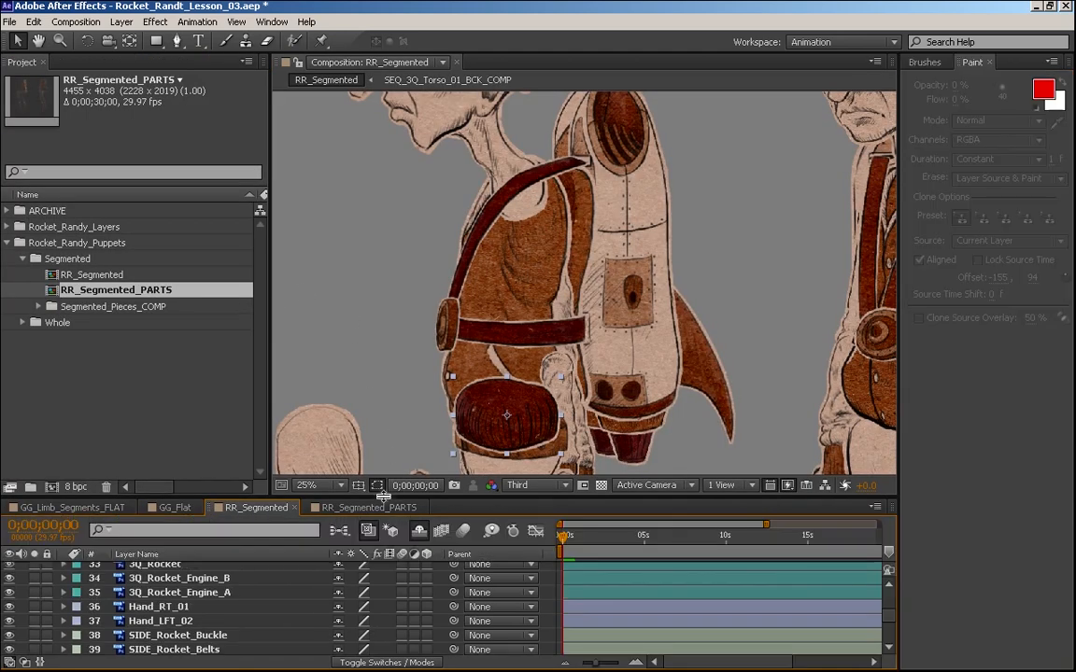
drag(374, 496, 378, 435)
key(h)
drag(557, 325, 687, 190)
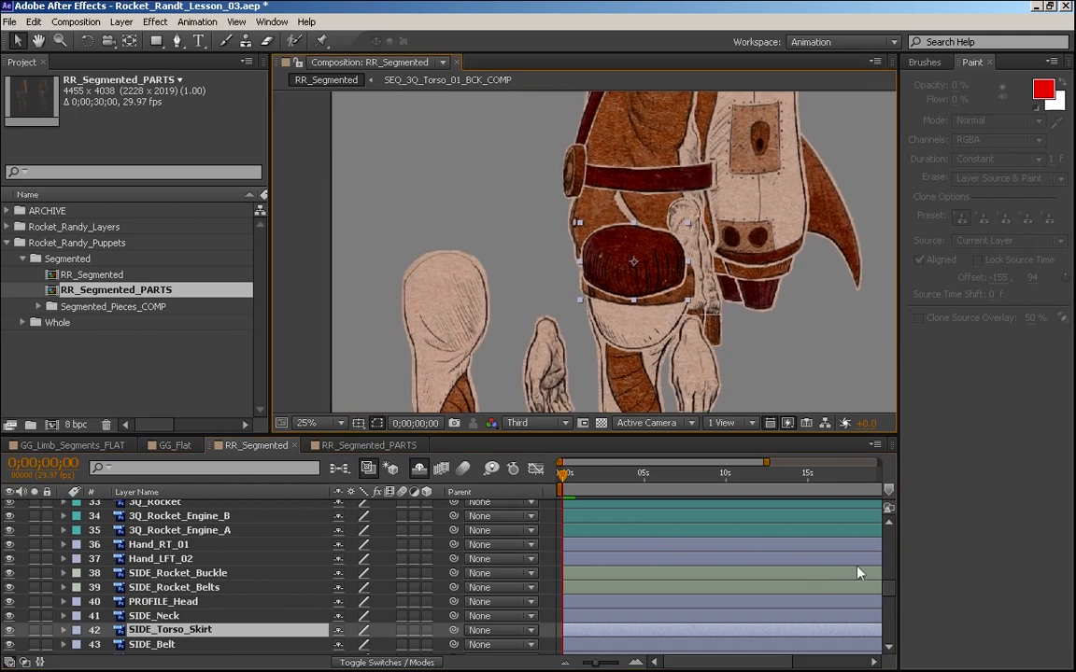
scroll(892, 597, down, 4)
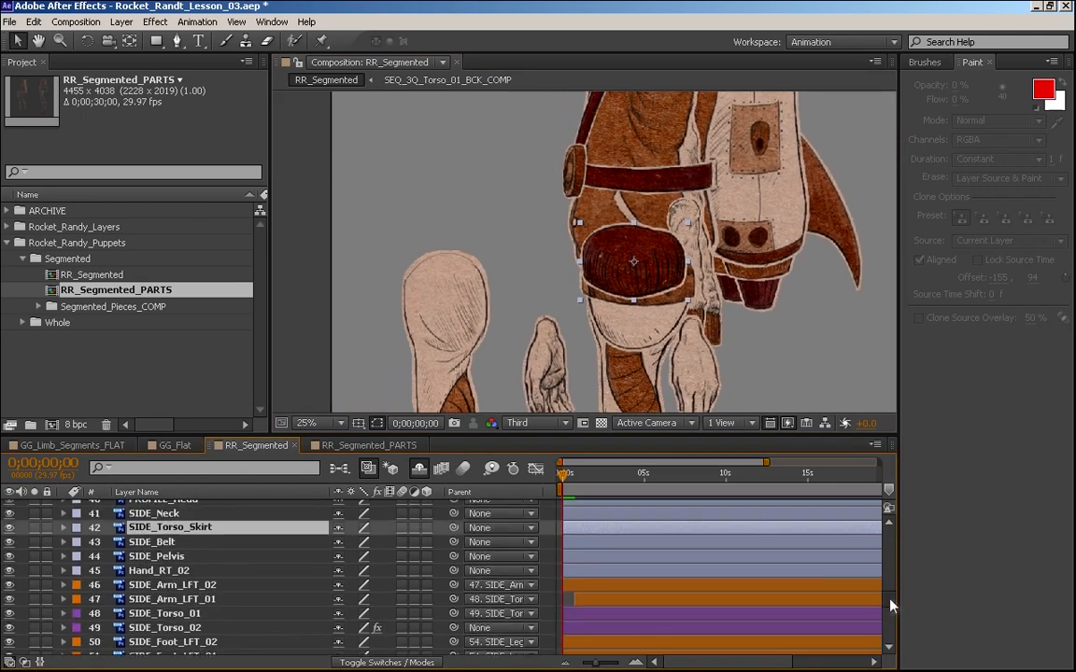
drag(184, 526, 240, 614)
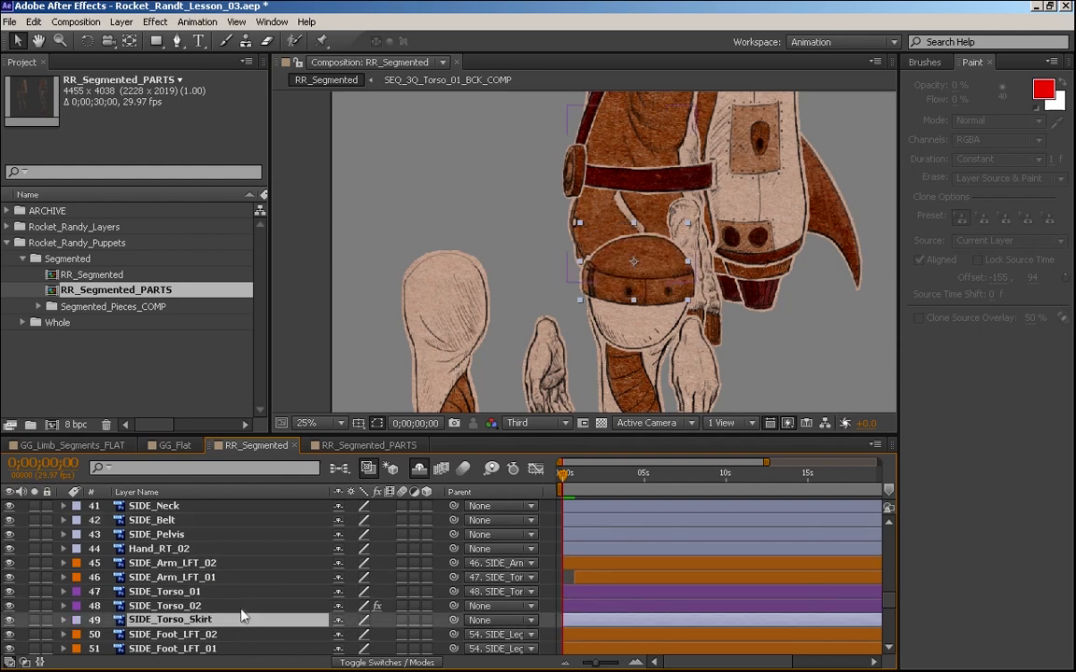
- Toggle the visibility of SIDE_Torso_01, SIDE_Torso_Skirt and SIDE_Torso_02 off and on to identify which torso piece each one is
click(141, 591)
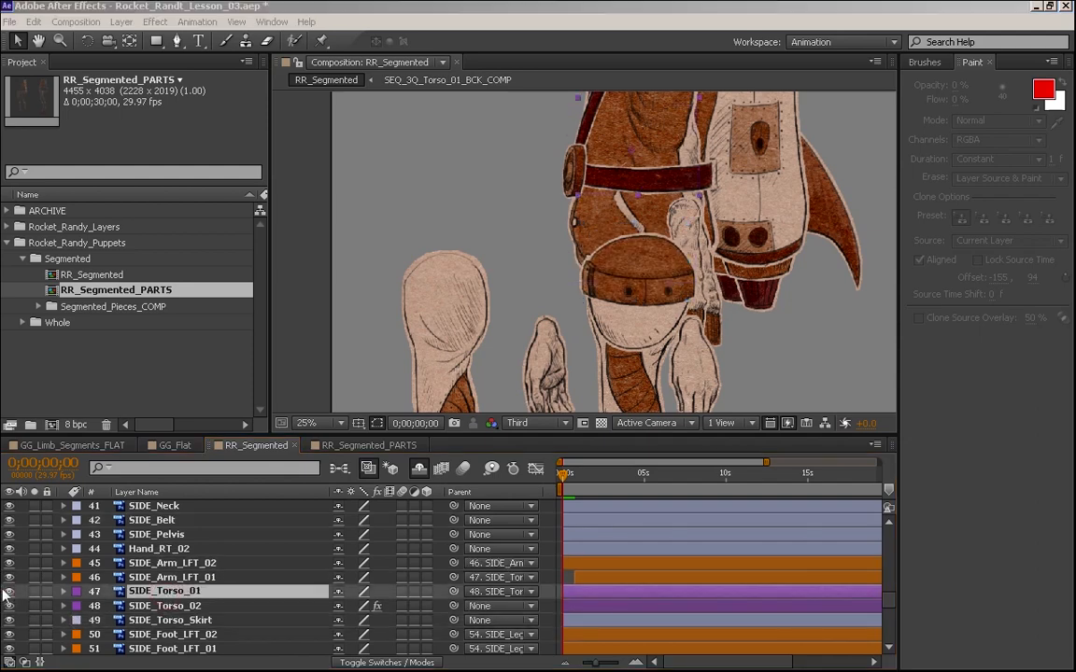
click(3, 592)
click(8, 618)
click(8, 618)
click(8, 606)
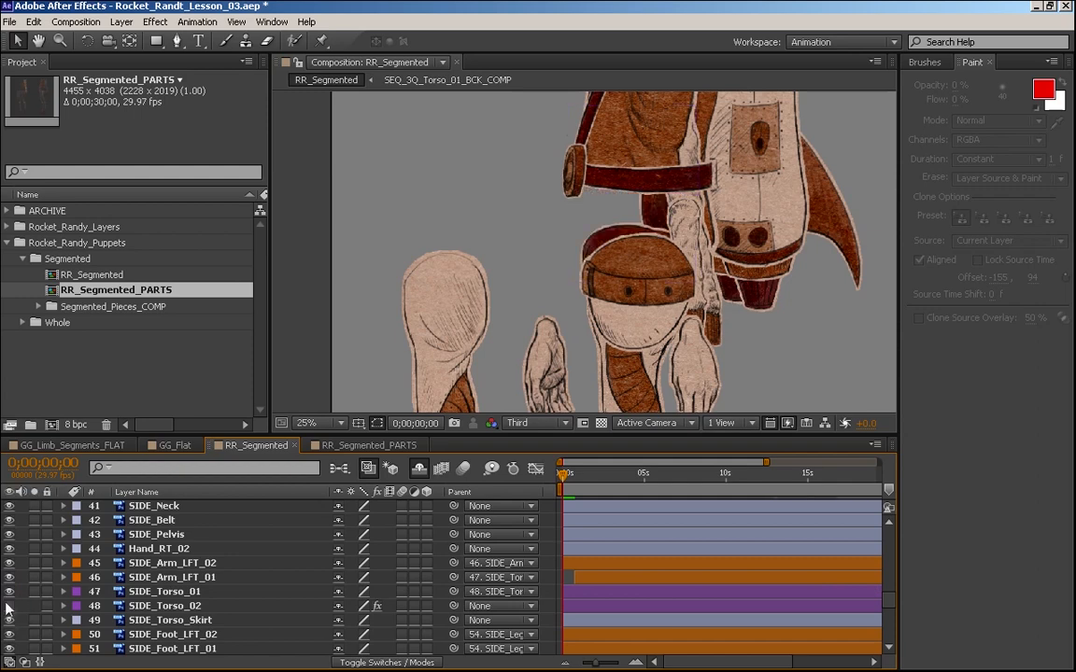
click(7, 606)
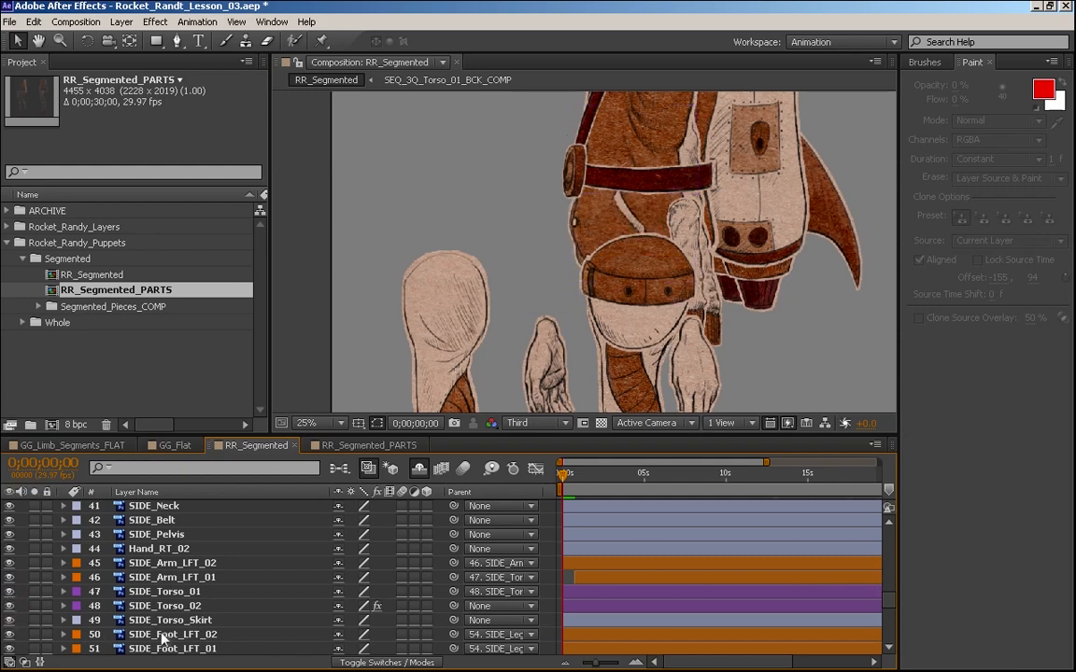
click(187, 620)
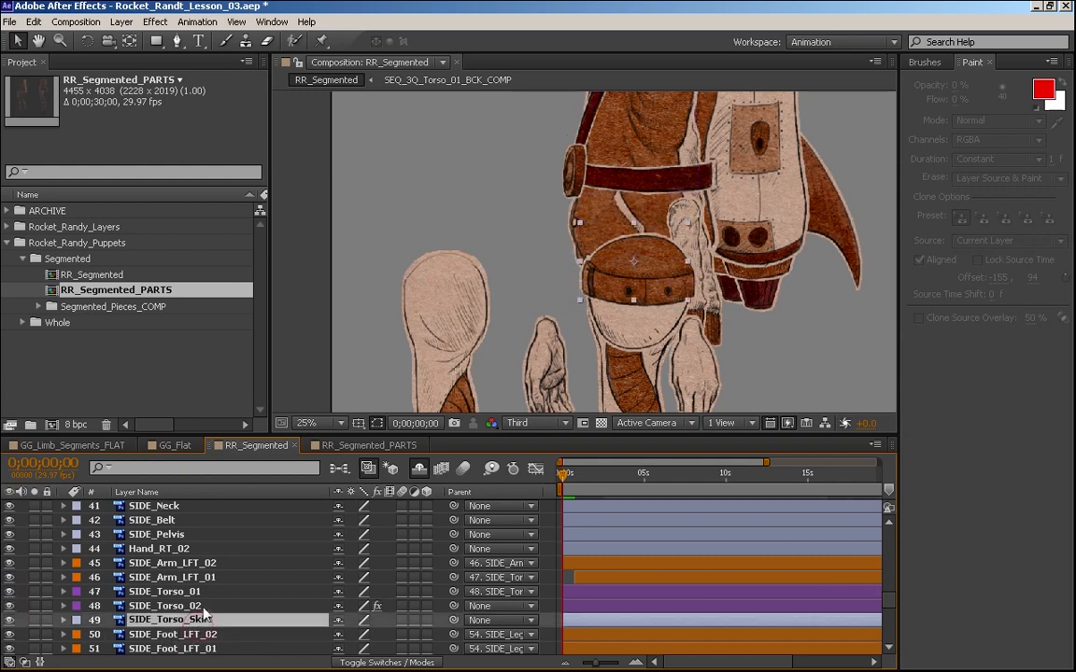
click(76, 634)
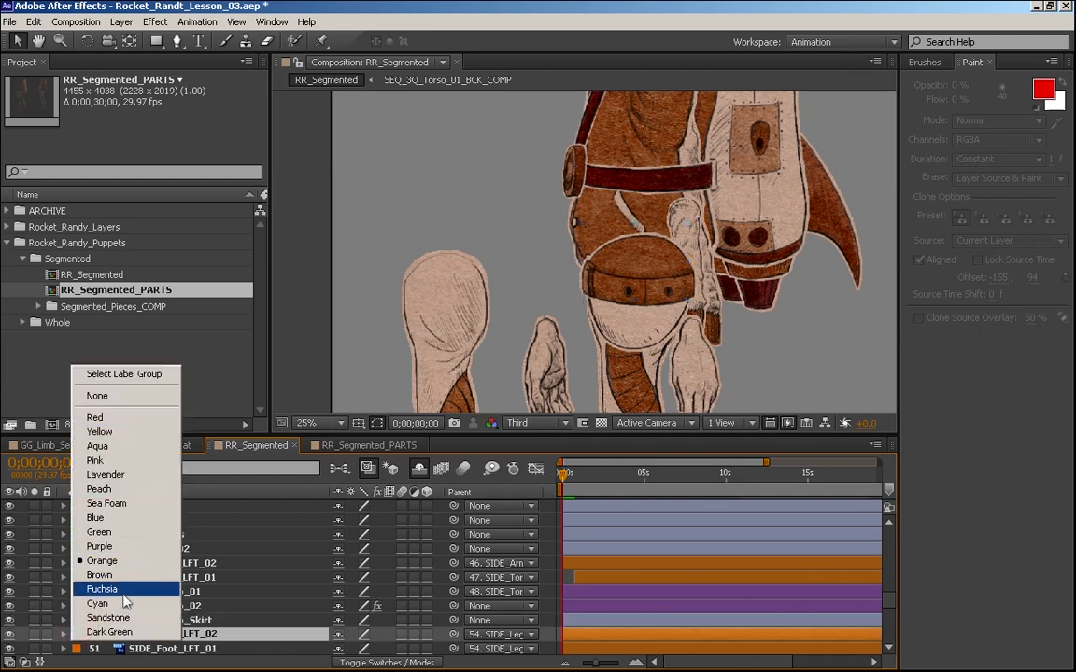
click(99, 546)
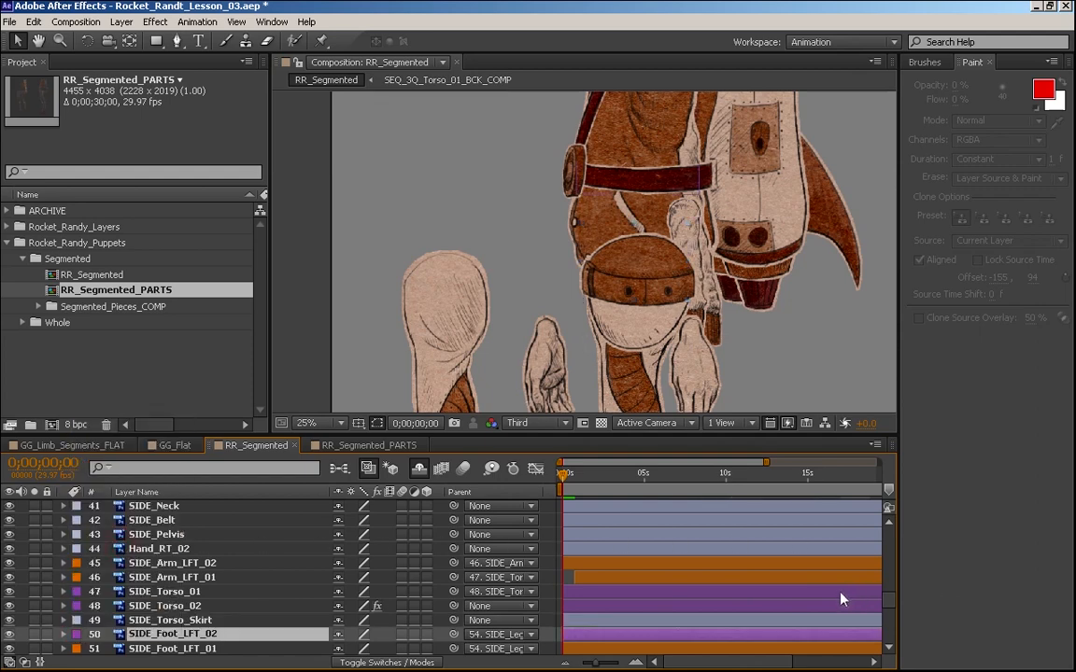
- Set the label colour of the SIDE_Torso_Skirt layer to Purple
click(159, 620)
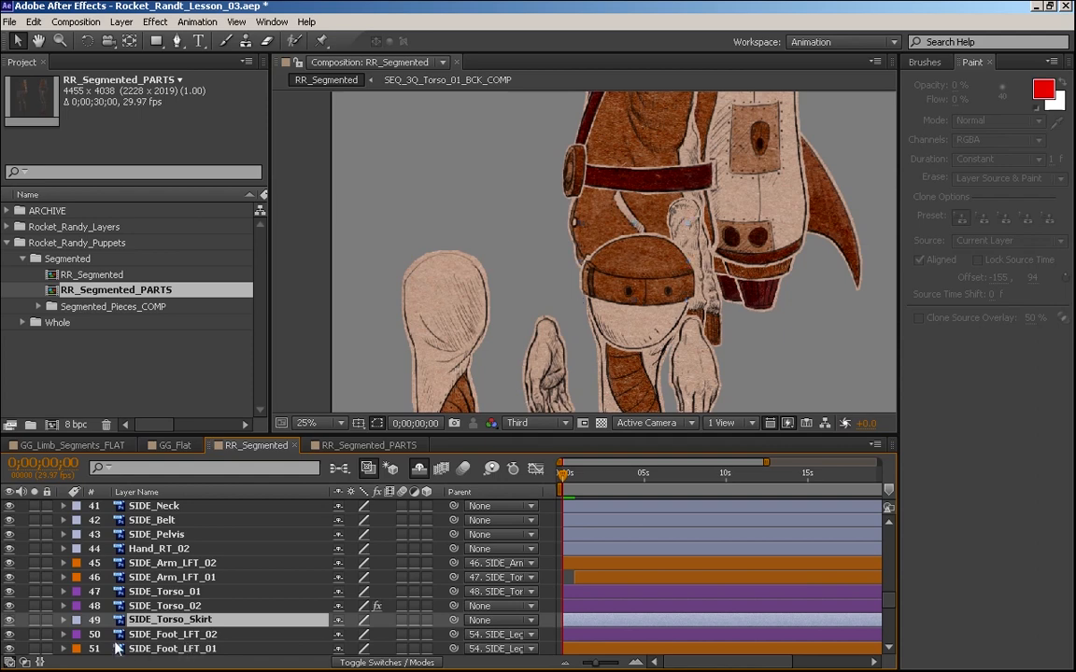
click(76, 620)
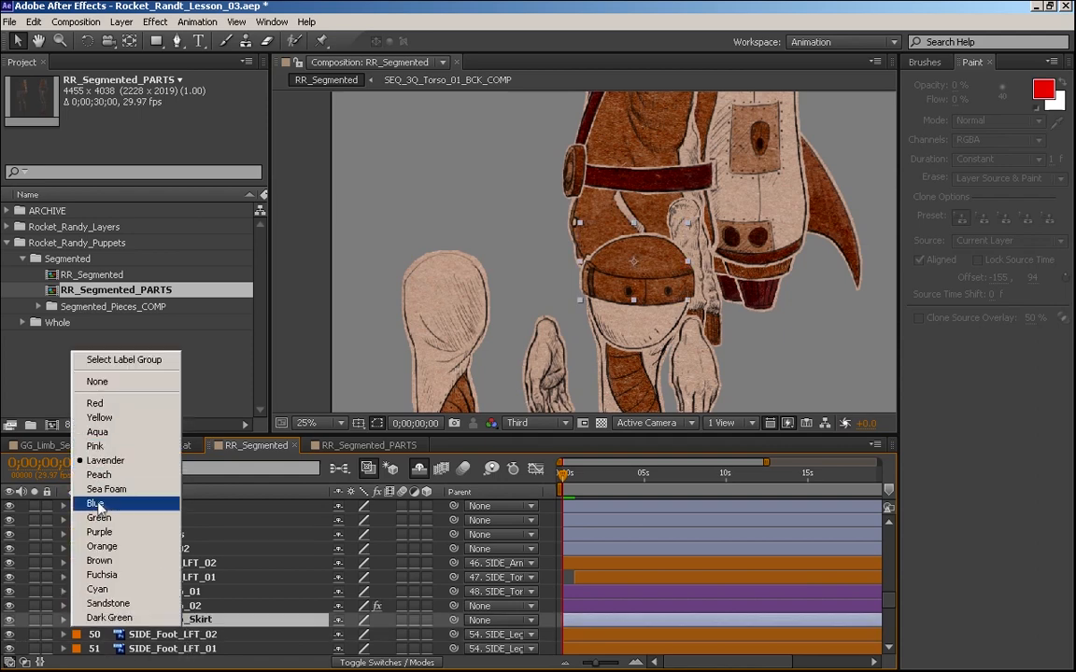
click(99, 531)
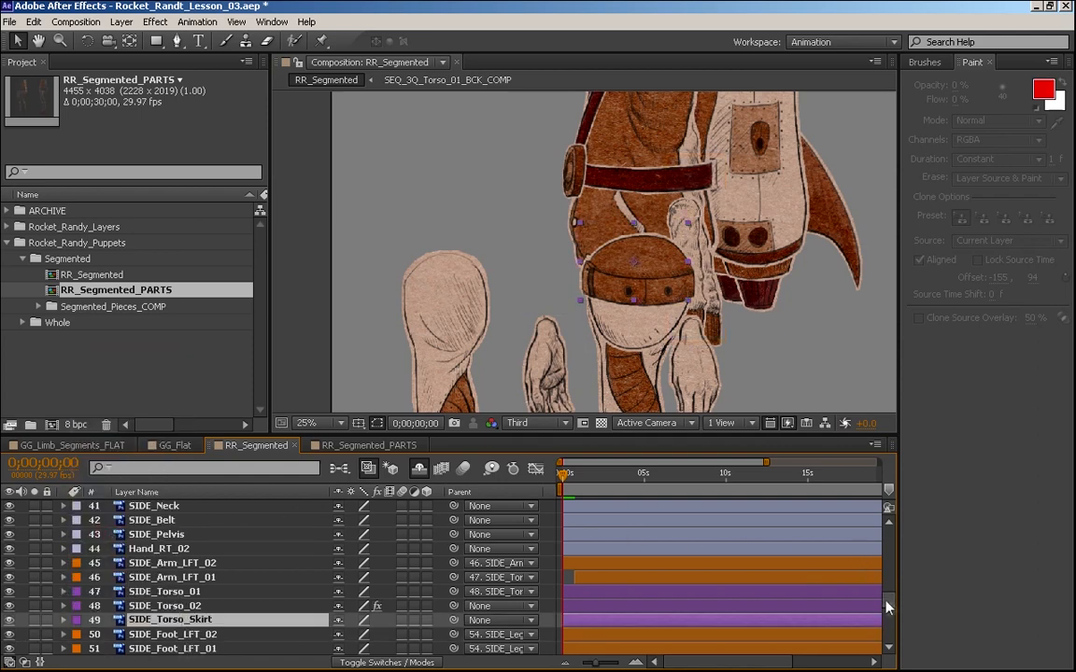
- Move the SIDE_Belt layer directly below SIDE_Torso_Skirt in the layer stack
scroll(887, 608, up, 7)
scroll(887, 608, down, 5)
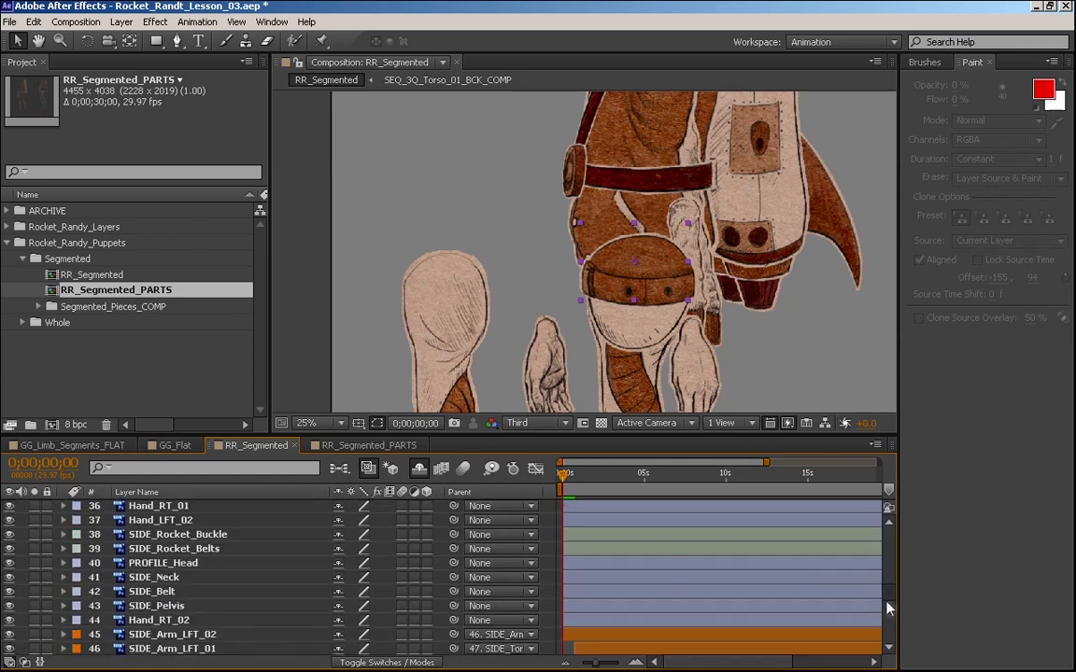
scroll(888, 579, down, 4)
scroll(888, 544, up, 3)
scroll(888, 537, down, 1)
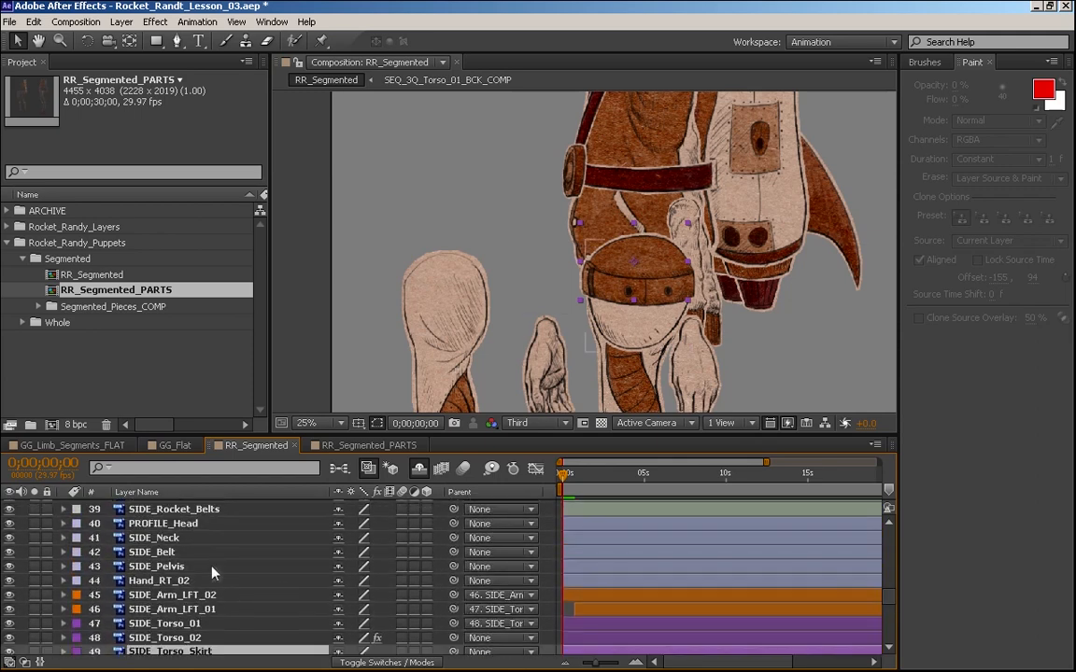
click(154, 552)
scroll(196, 651, down, 2)
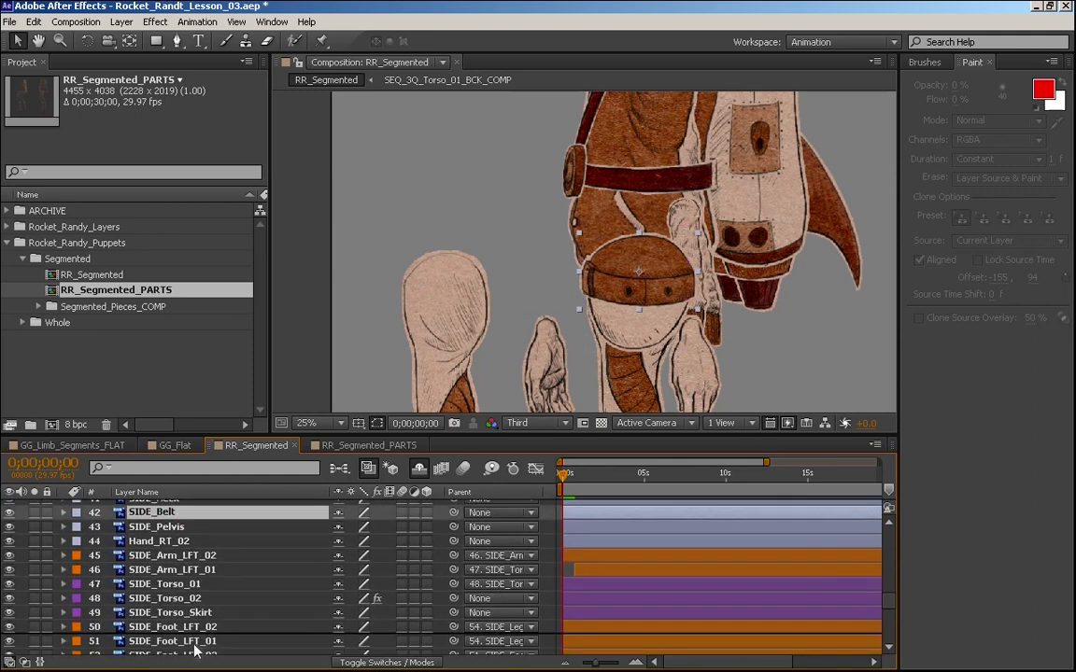
drag(195, 646, 200, 594)
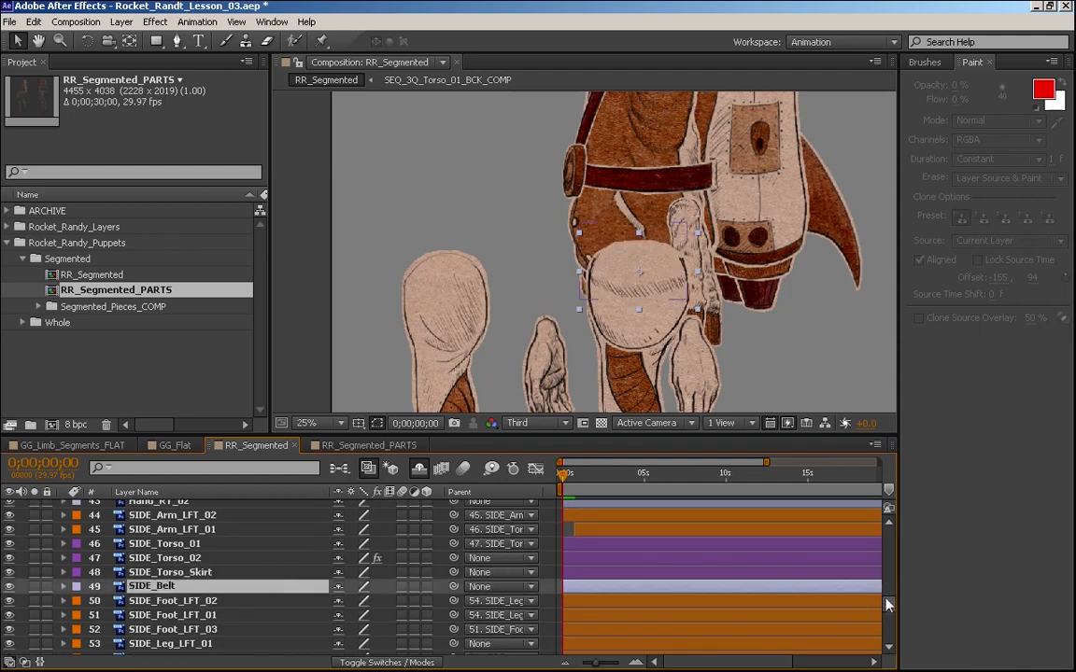
- Move the SIDE_Pelvis layer down past the belt and left leg pieces, directly below SIDE_Leg_LFT_02
scroll(887, 605, up, 4)
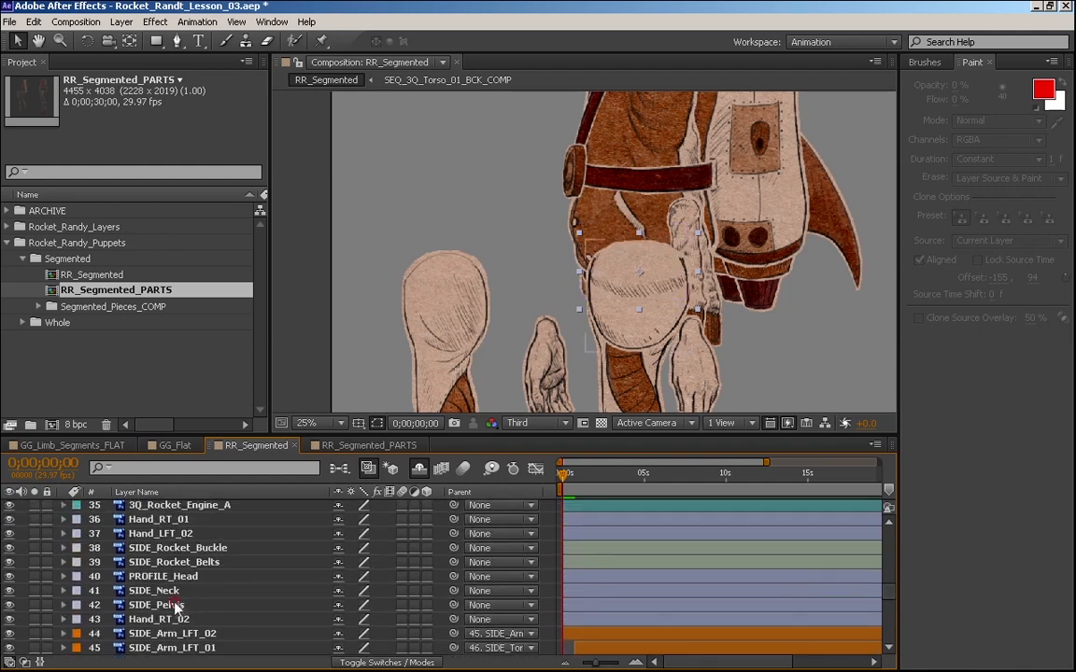
mouse_move(175, 604)
mouse_down()
mouse_move(185, 646)
mouse_move(194, 581)
mouse_move(194, 598)
mouse_up()
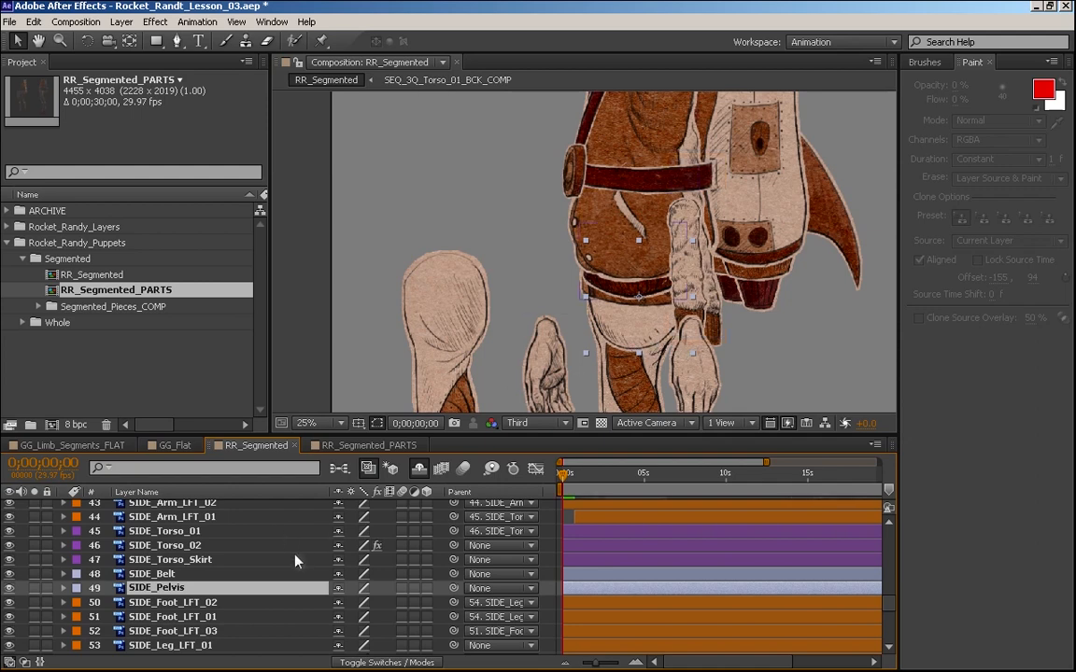
click(222, 603)
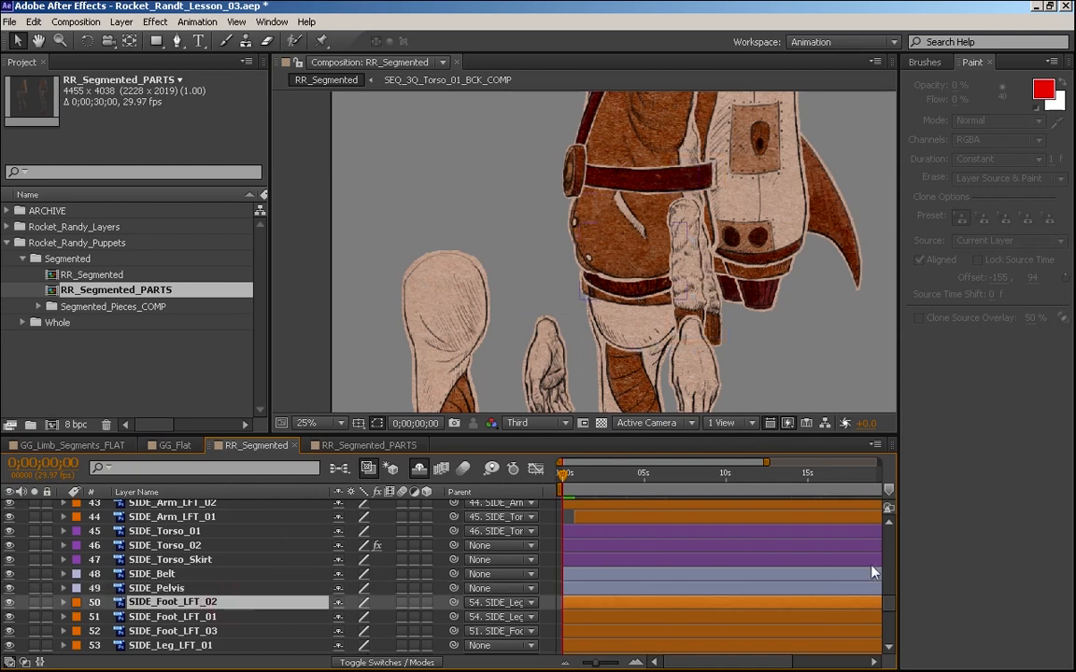
scroll(879, 602, down, 3)
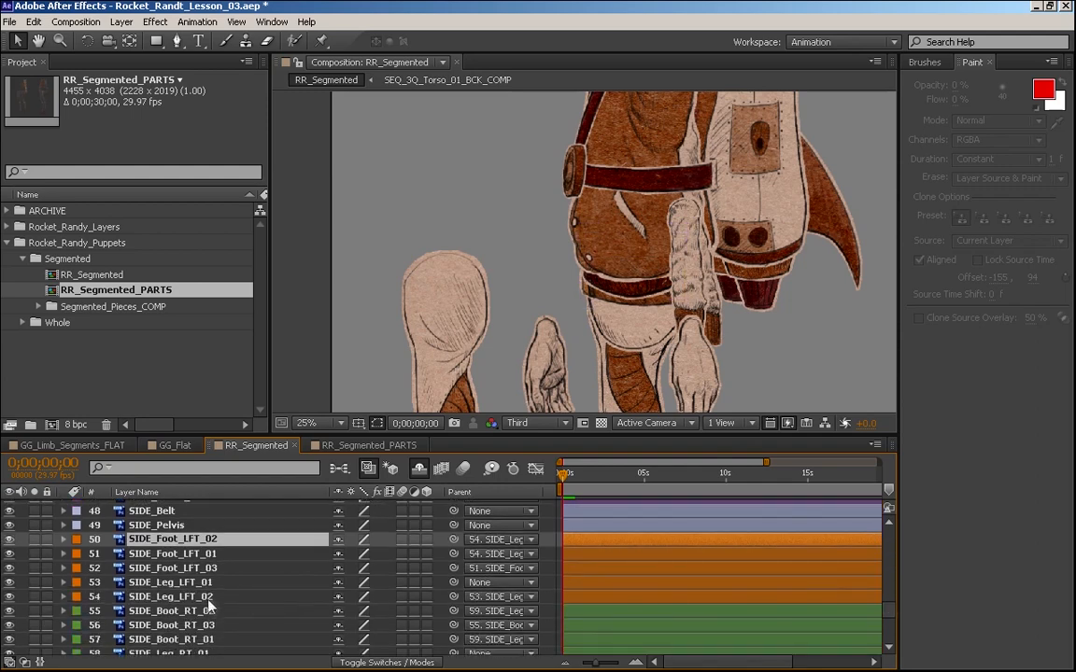
drag(177, 525, 166, 609)
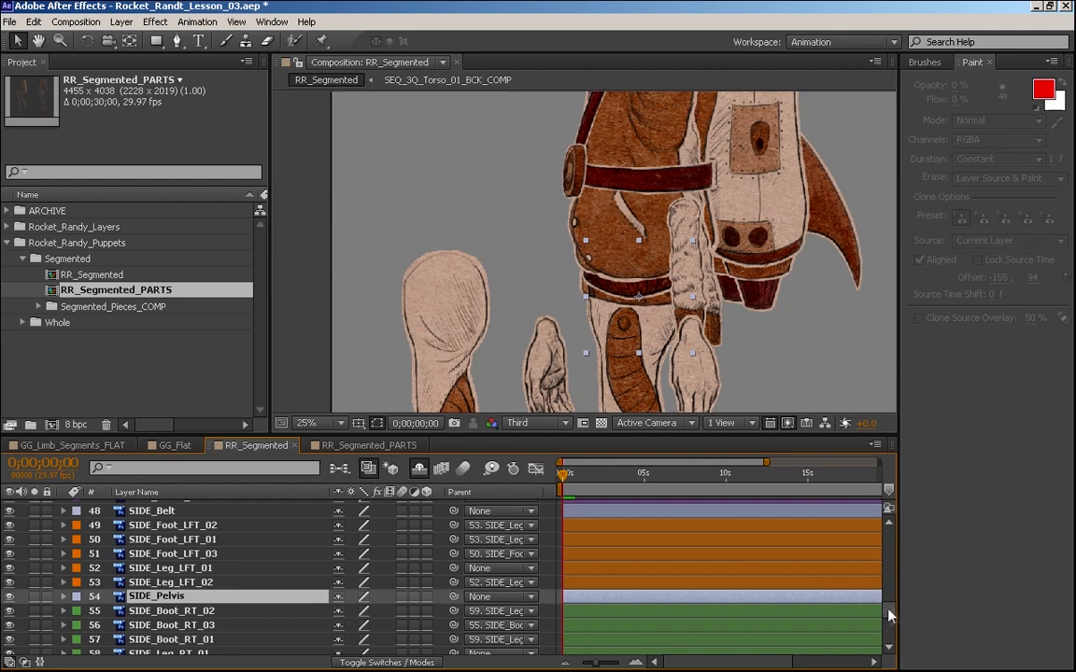
- Set the label colour of both the SIDE_Belt and SIDE_Pelvis layers to Purple
scroll(889, 614, up, 3)
click(150, 558)
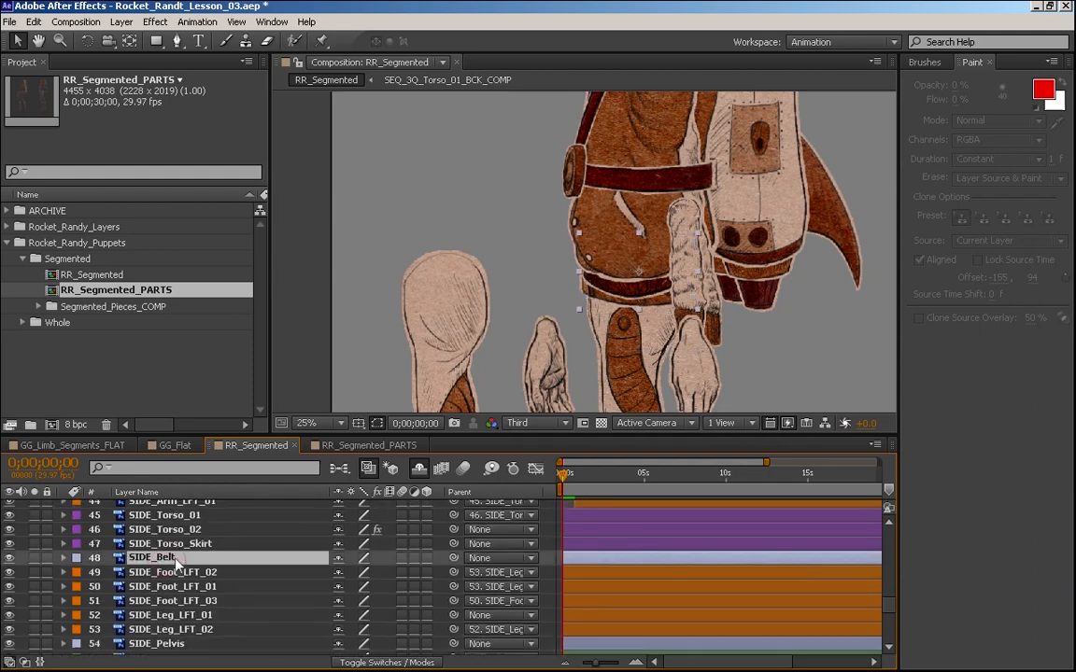
ctrl+click(139, 644)
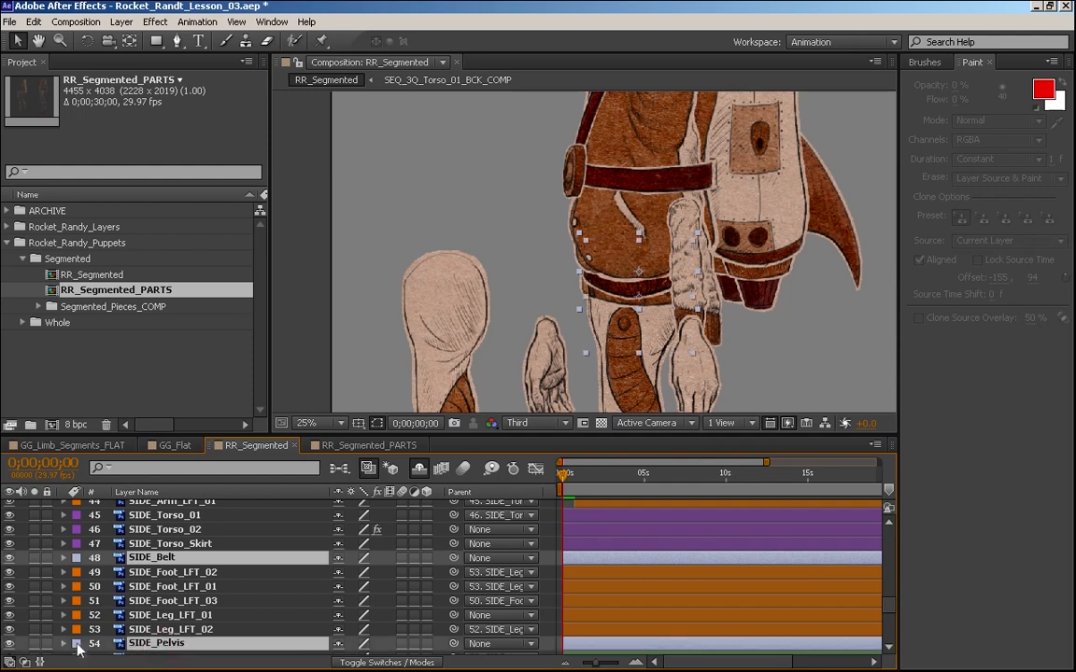
click(76, 644)
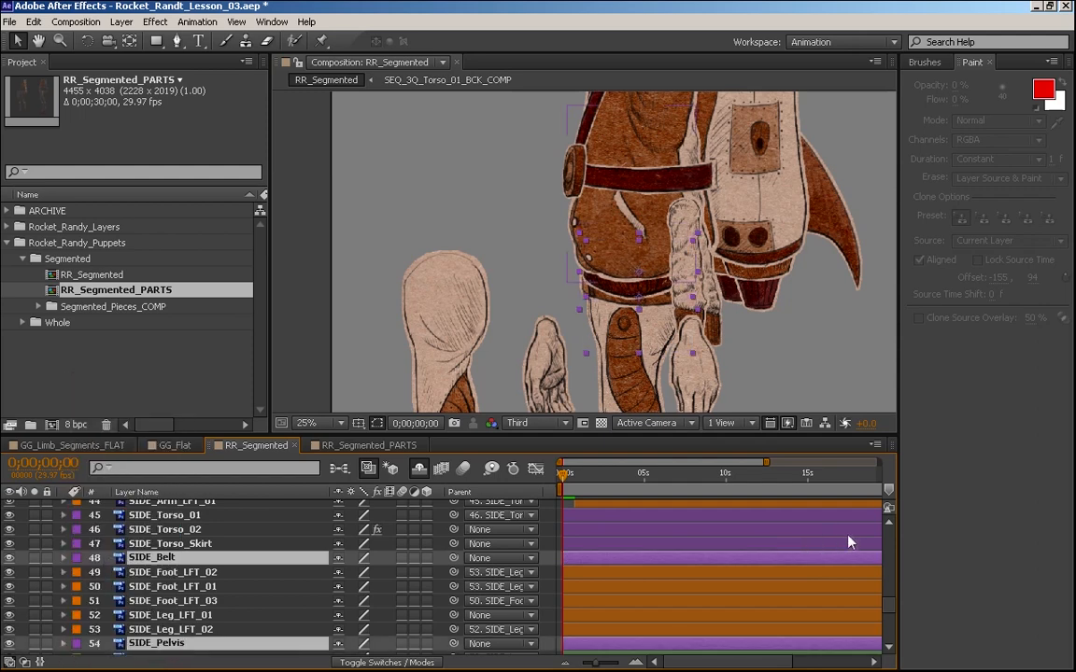
- Clear the parent of SIDE_Arm_LFT_01 and shift the layer in time so that it starts at 0;00;00;00
key(h)
mouse_move(793, 312)
mouse_down()
mouse_move(748, 403)
mouse_move(807, 322)
mouse_up()
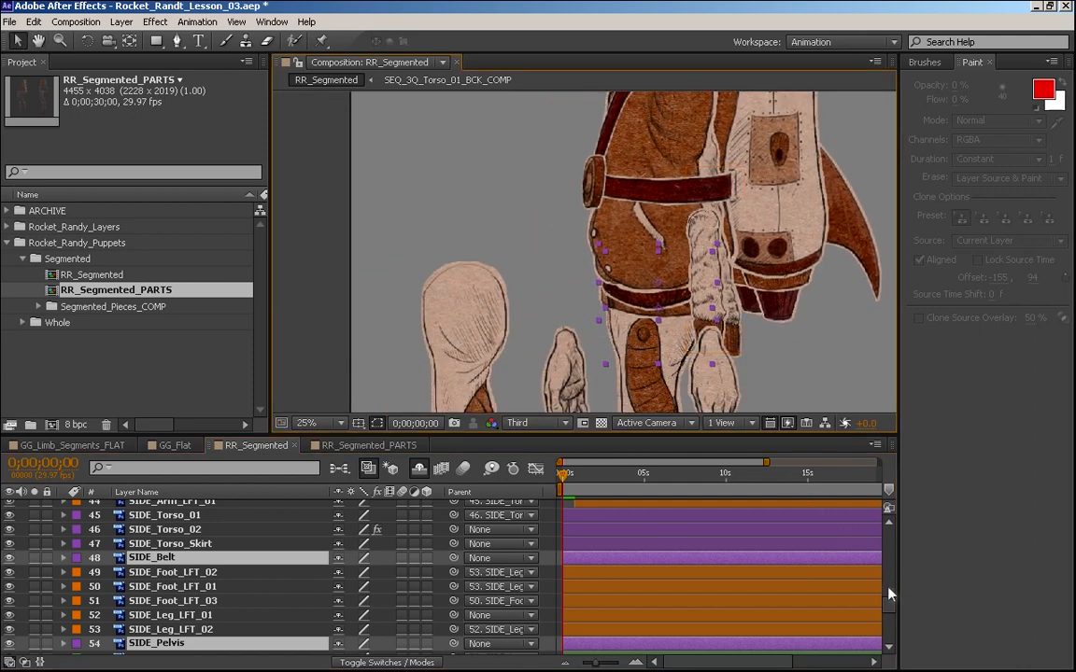
scroll(890, 590, up, 5)
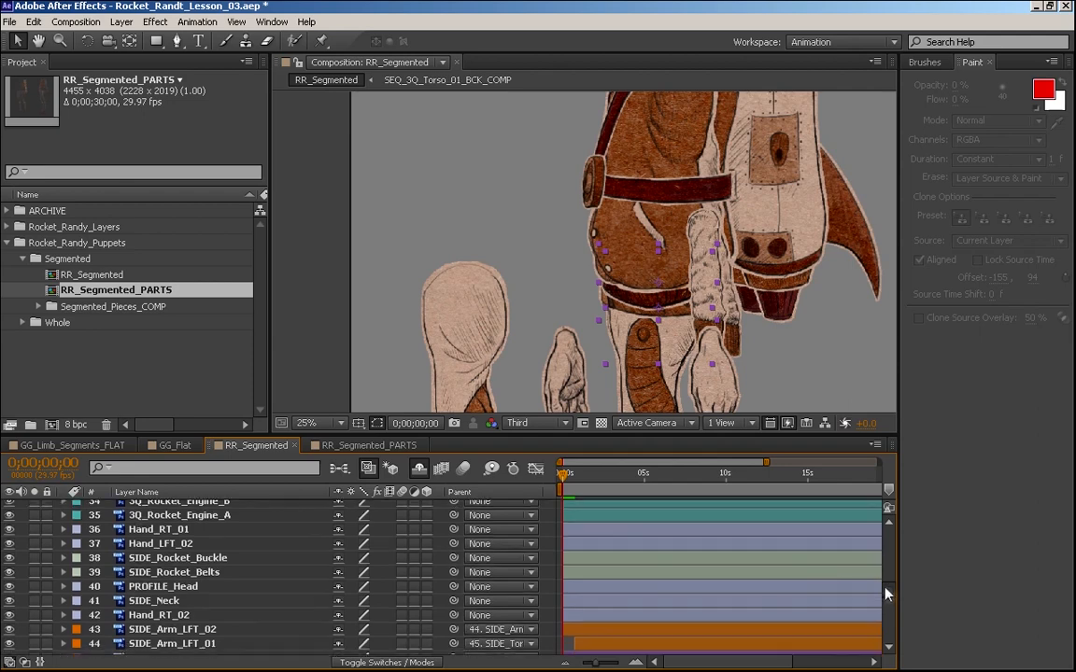
scroll(882, 594, down, 2)
click(188, 581)
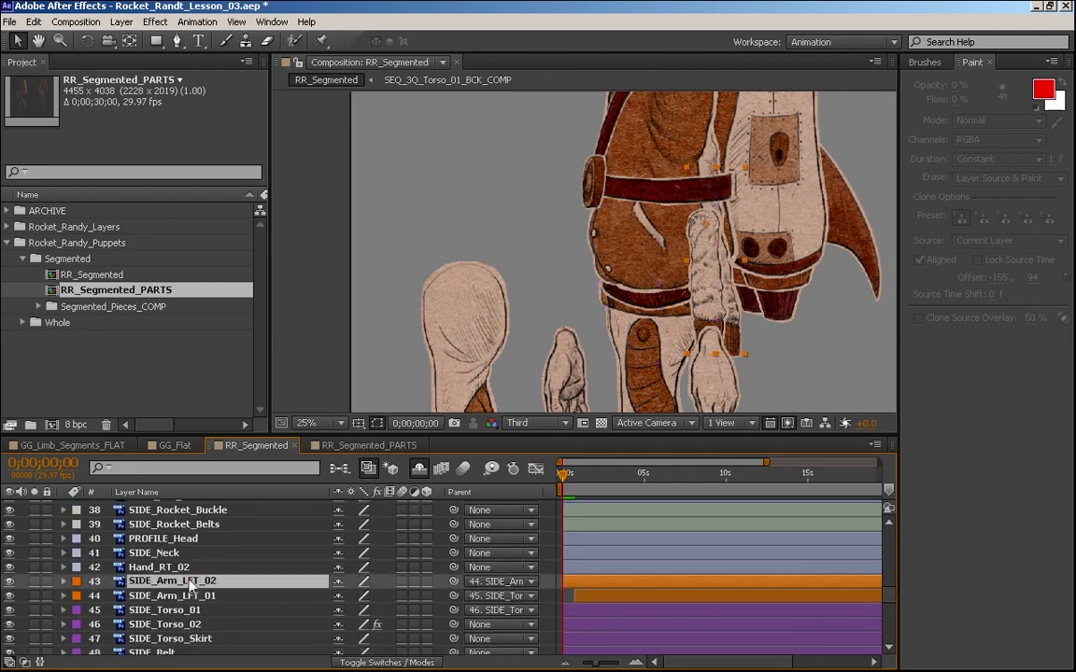
click(178, 595)
key(h)
drag(482, 320, 417, 412)
drag(531, 322, 745, 190)
key(v)
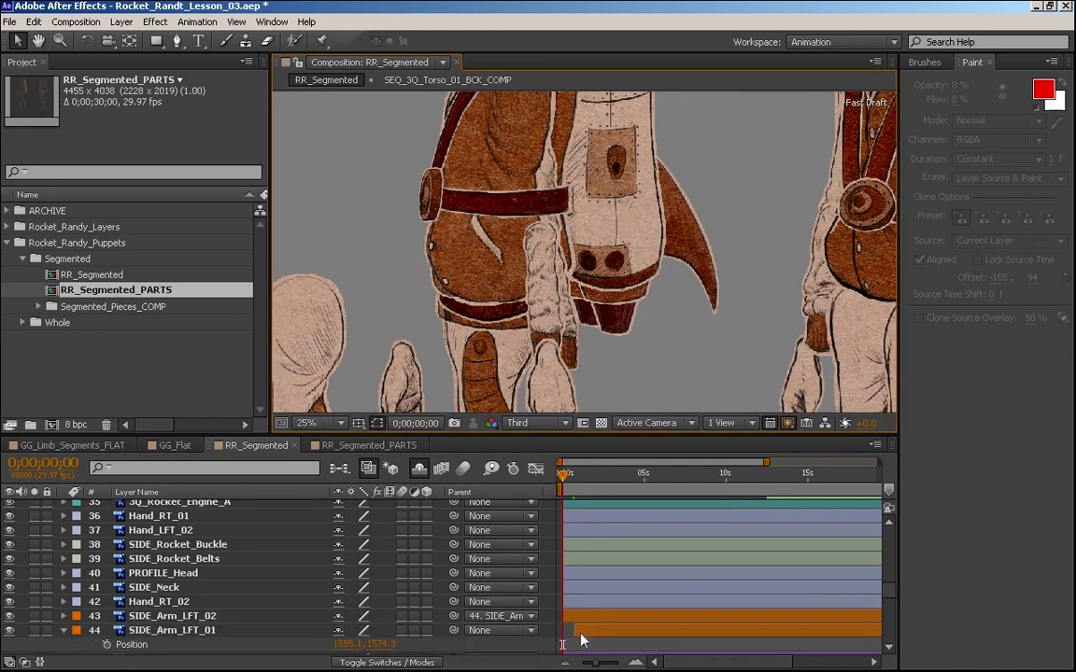
drag(638, 628, 624, 639)
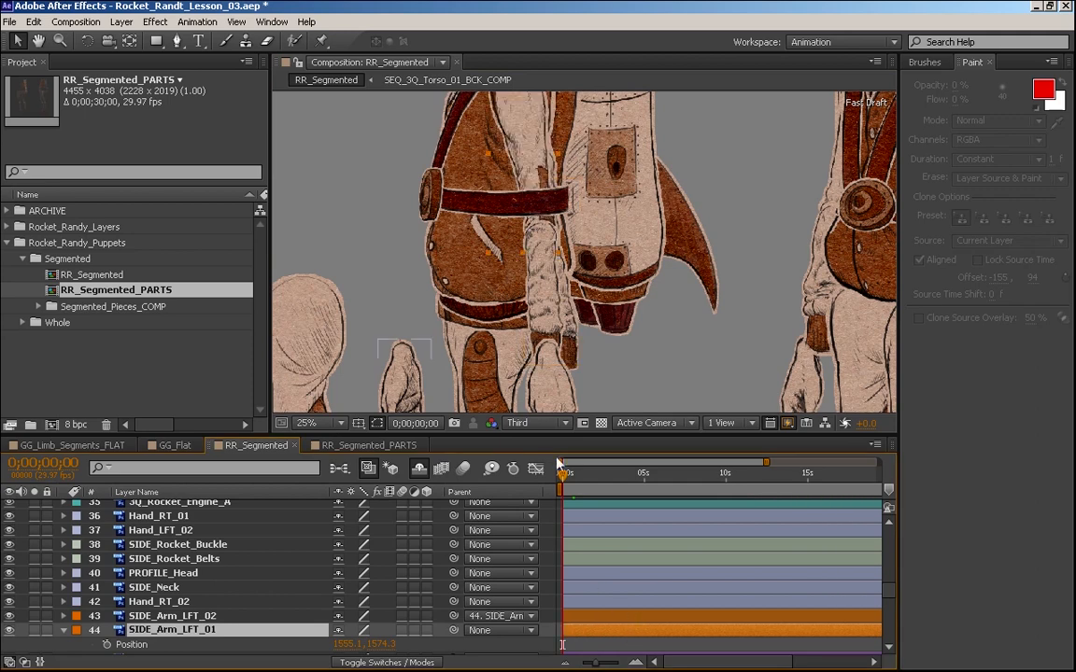
- Move the SIDE_Neck layer directly below SIDE_Torso_02 so the neck sits behind the torso
key(space)
drag(670, 185, 699, 319)
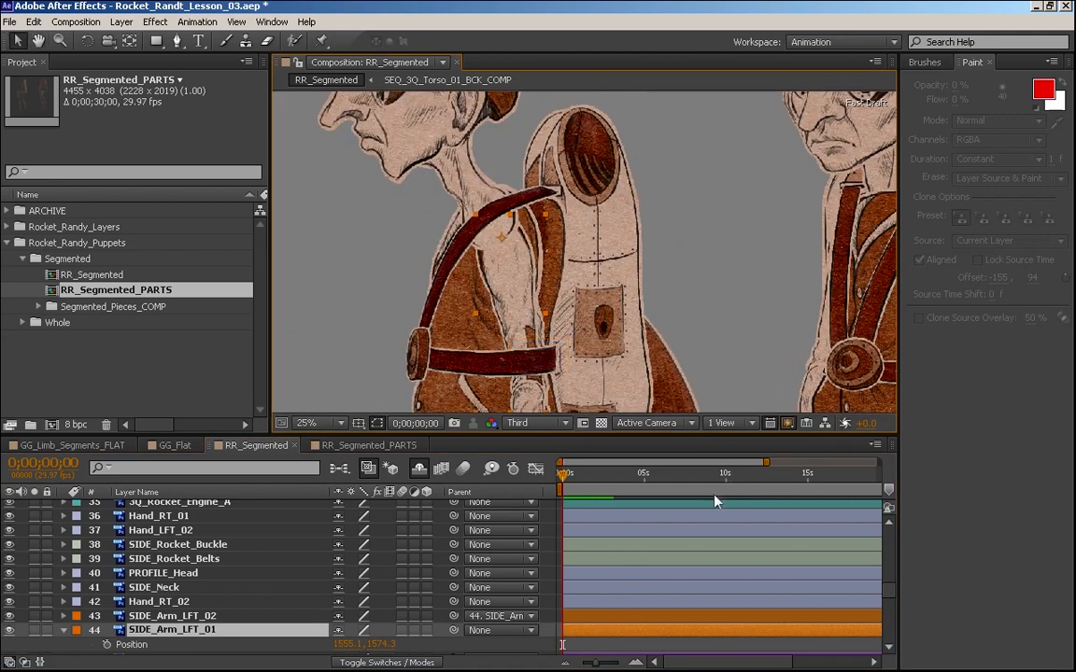
shift+click(175, 619)
click(171, 590)
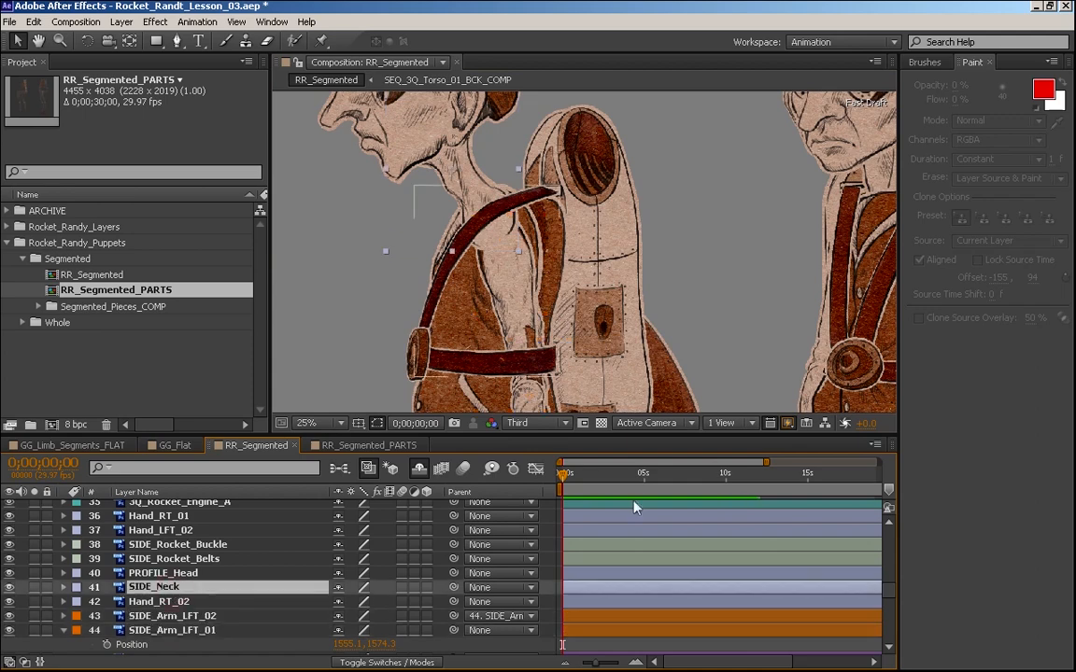
key(space)
drag(847, 403, 668, 236)
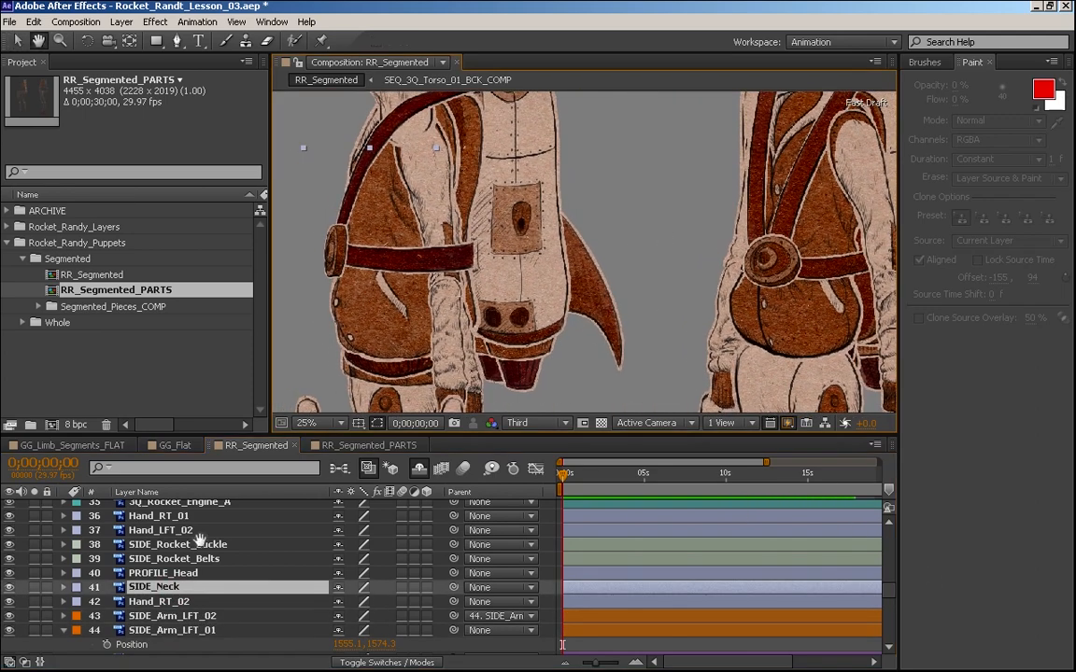
drag(157, 588, 191, 556)
key(space)
mouse_move(517, 193)
mouse_down()
mouse_move(546, 347)
mouse_move(519, 196)
mouse_up()
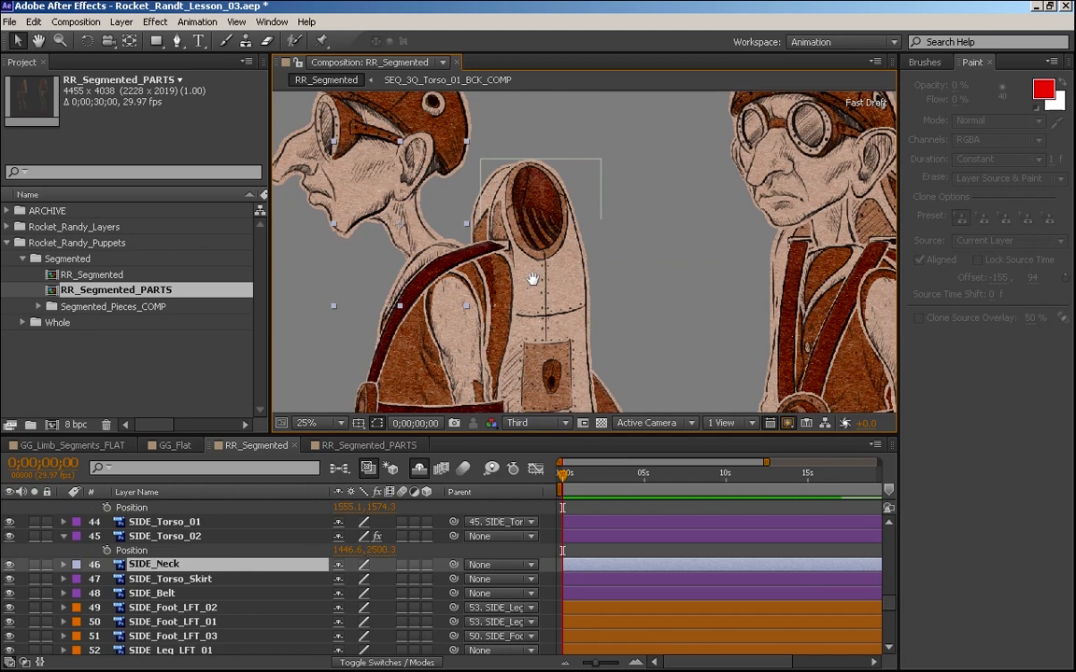
- Hide the SIDE_Rocket_Buckle and SIDE_Rocket_Belts layers together
click(166, 537)
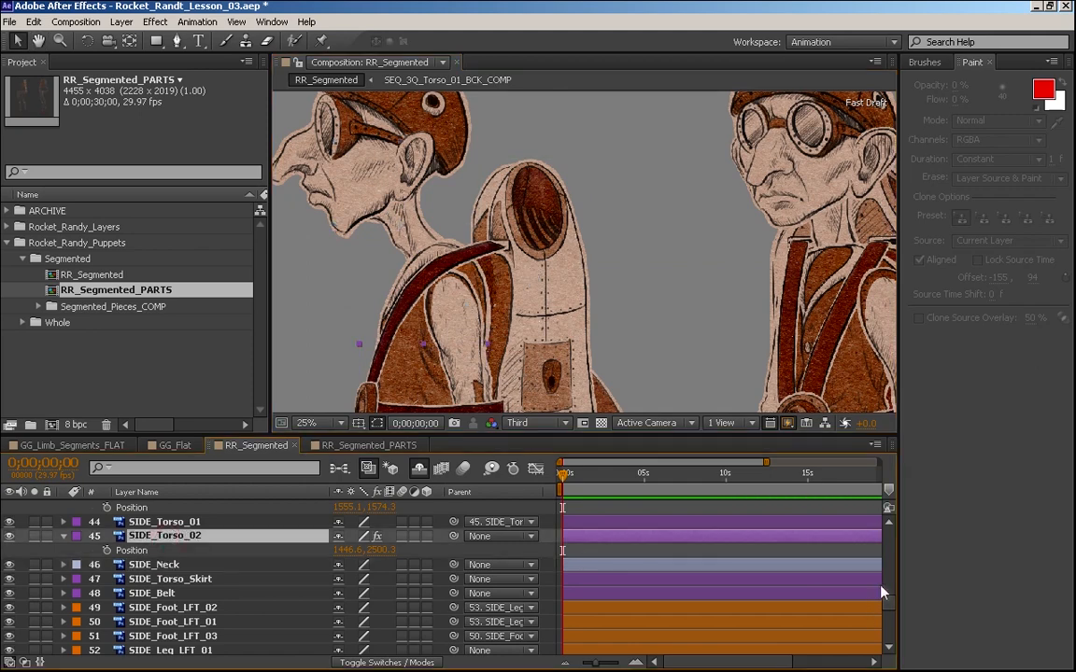
scroll(890, 608, up, 5)
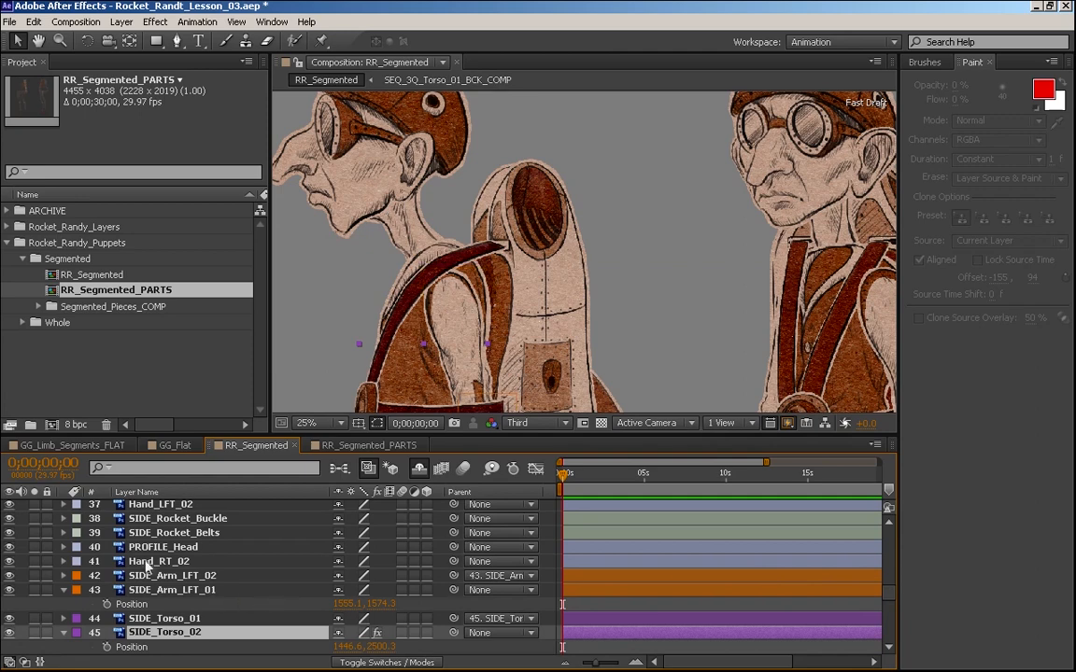
click(47, 519)
shift+click(11, 533)
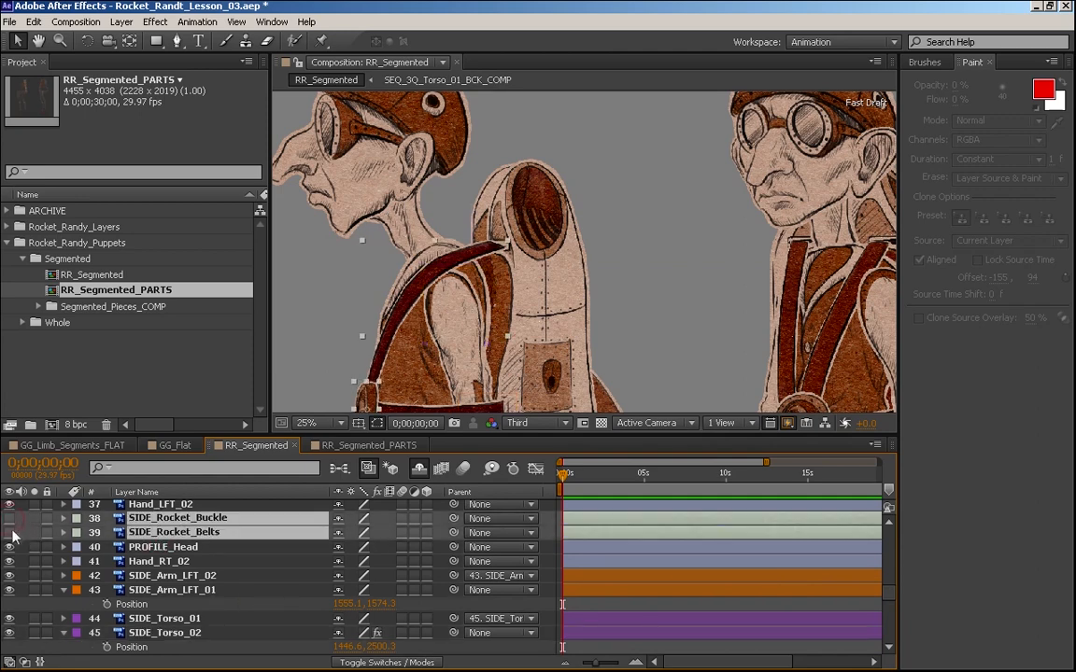
- Stack SIDE_Arm_LFT_01, SIDE_Arm_LFT_02 and Hand_LFT_02 in that order directly above the SIDE_Torso_01 layer
key(space)
drag(598, 394, 588, 317)
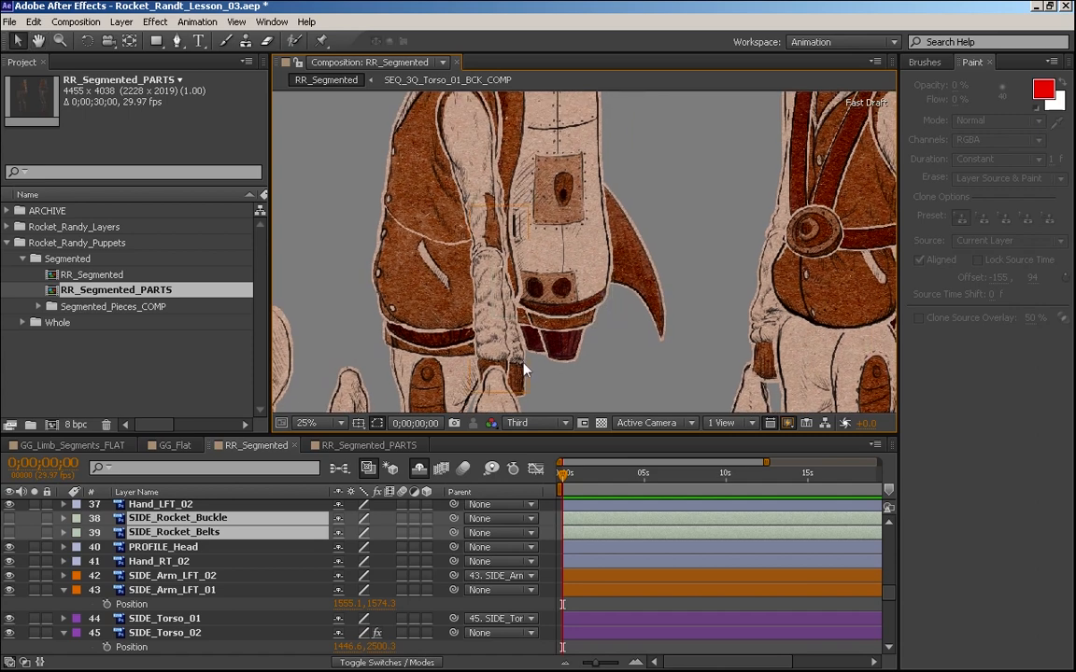
click(524, 374)
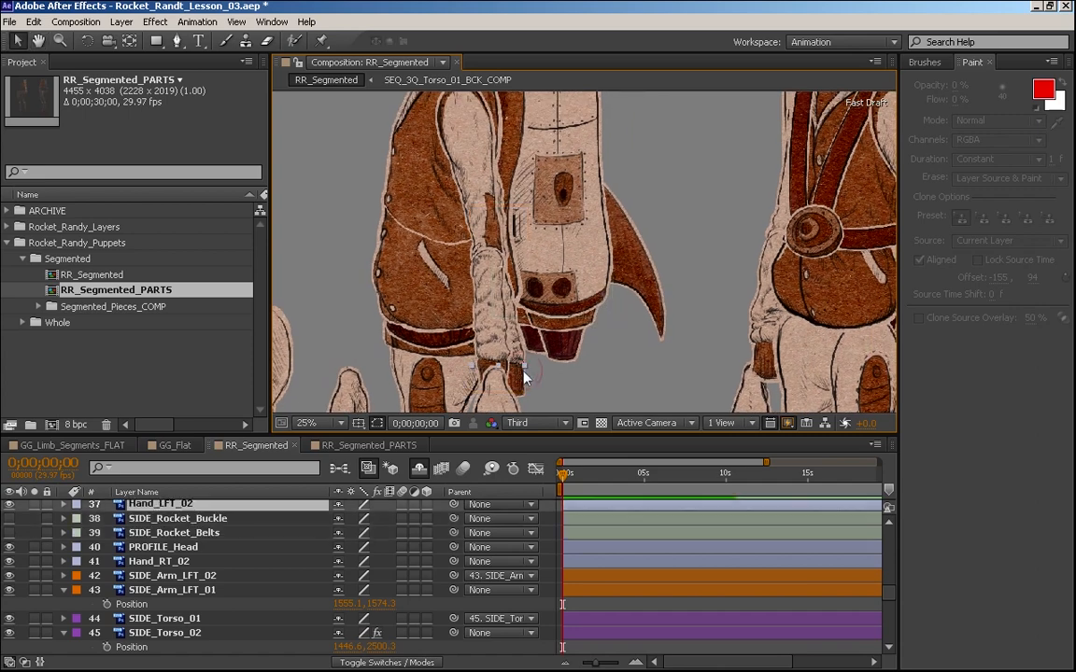
click(199, 589)
drag(885, 593, 886, 593)
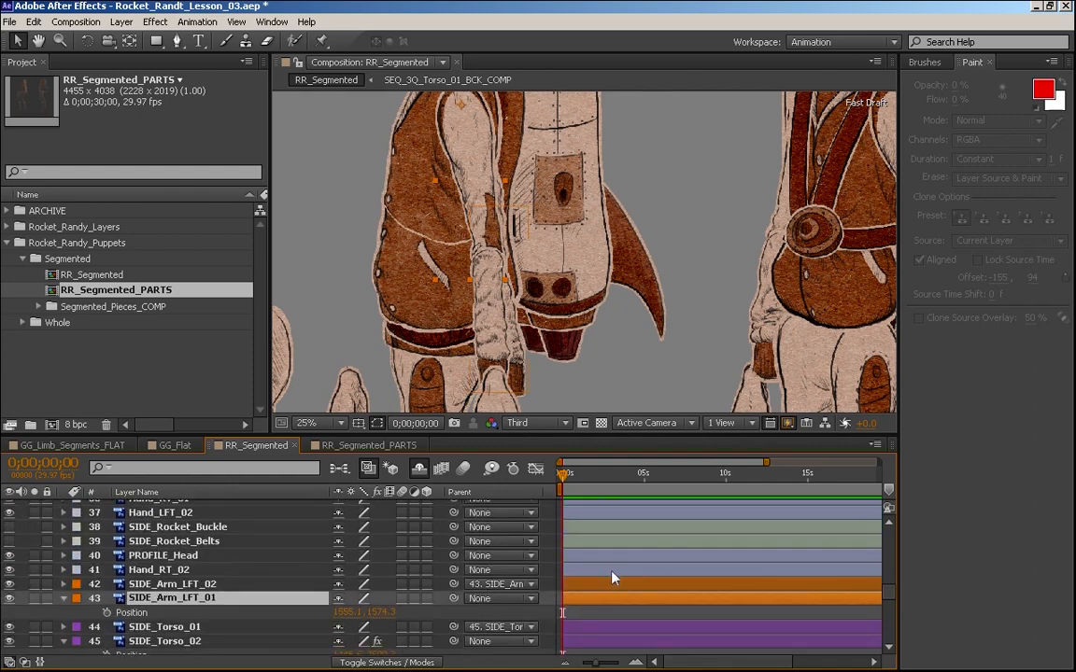
click(163, 570)
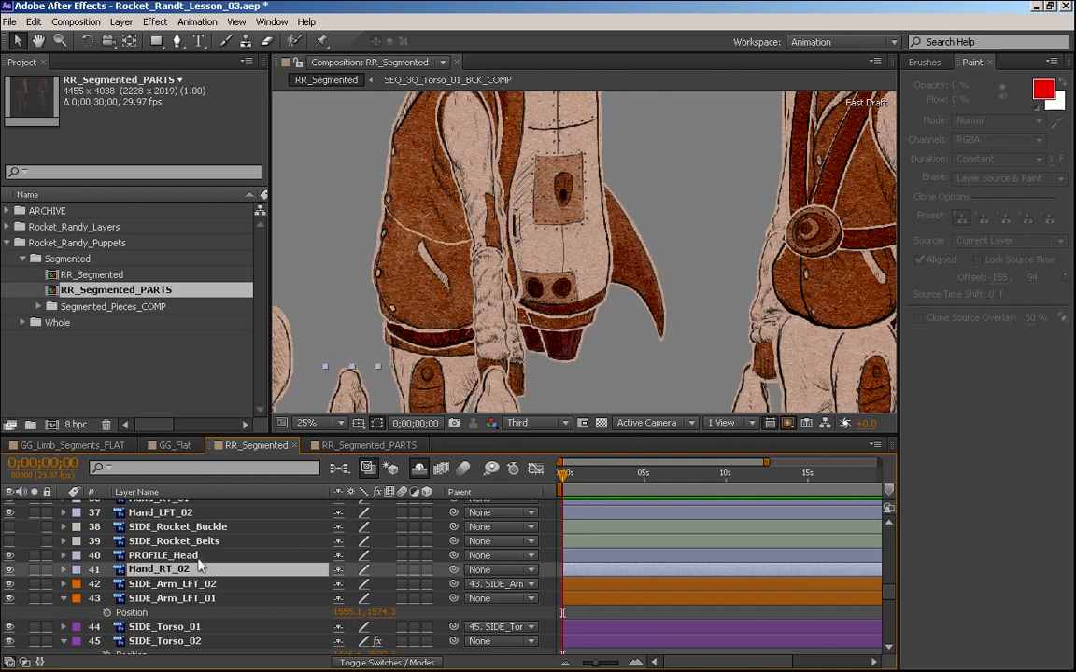
scroll(888, 527, up, 2)
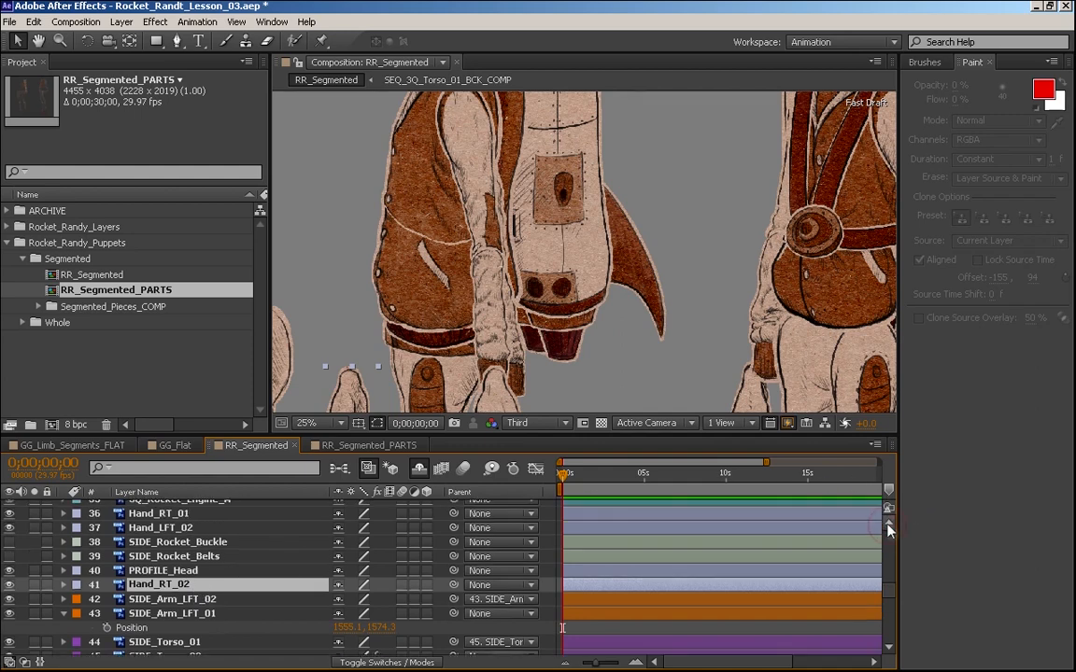
click(161, 542)
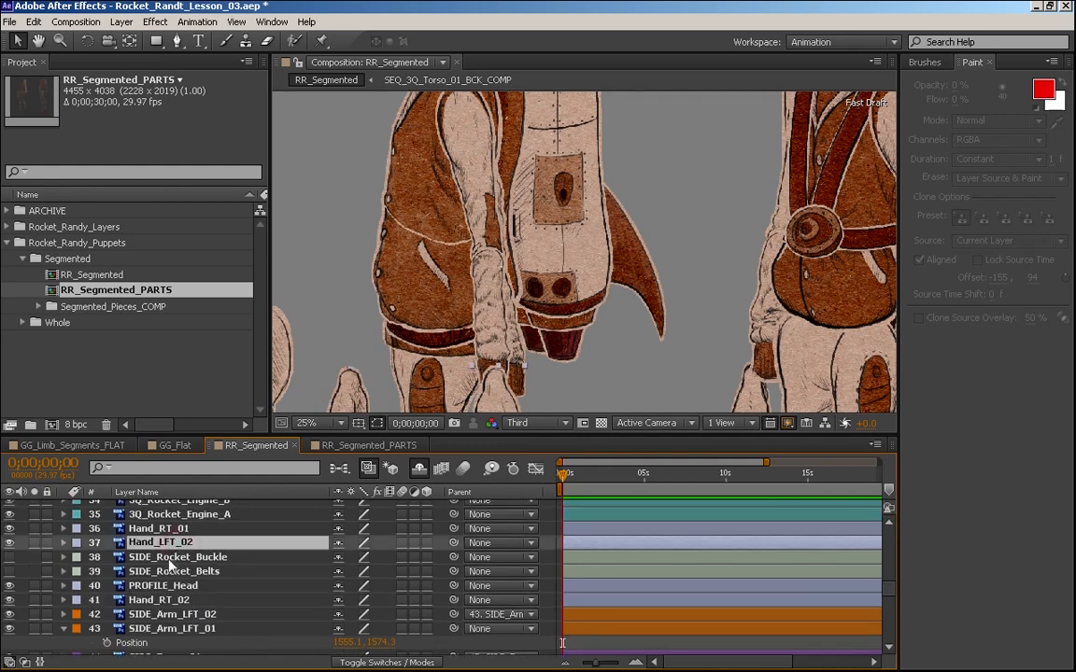
key(h)
drag(519, 388, 512, 315)
key(v)
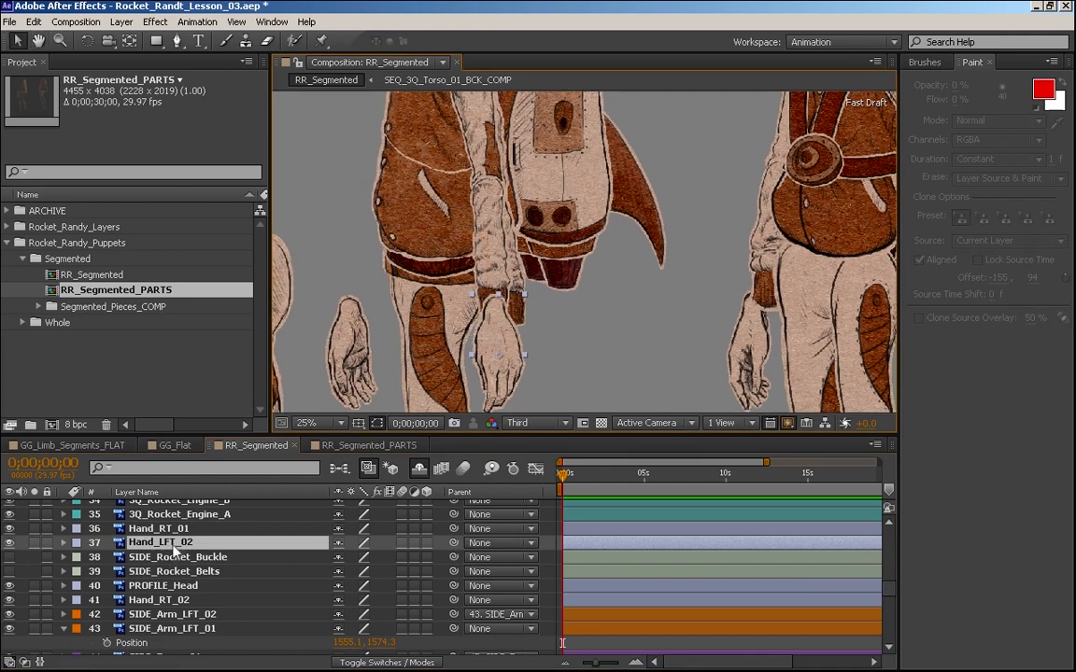
drag(174, 551, 208, 632)
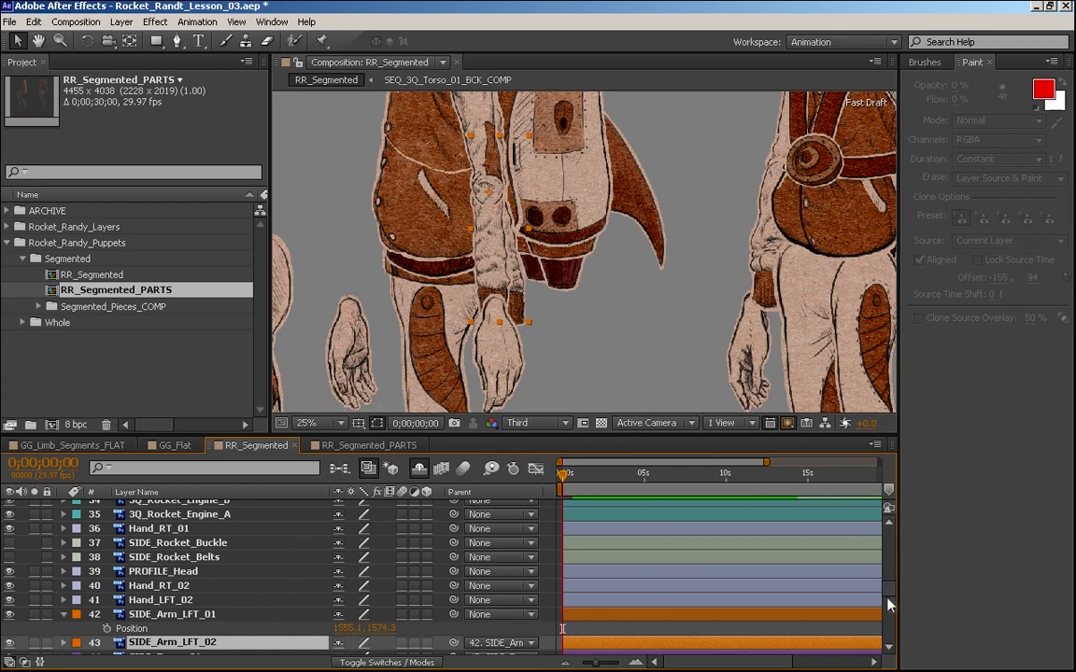
scroll(887, 651, down, 2)
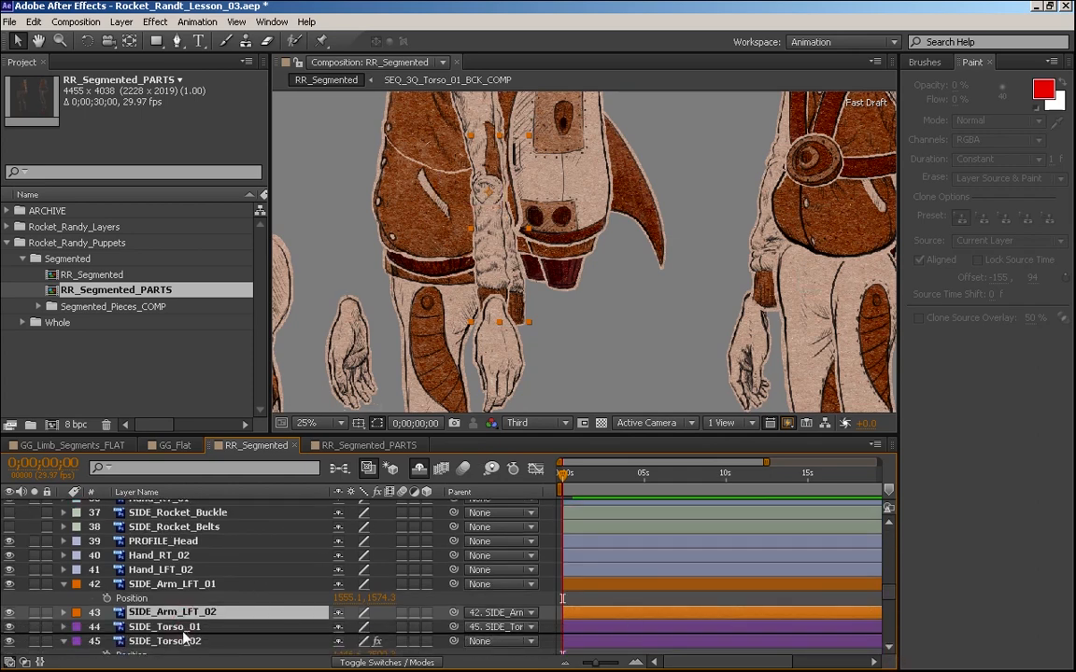
mouse_move(185, 624)
mouse_down()
mouse_move(185, 634)
mouse_move(183, 607)
mouse_move(170, 606)
mouse_move(168, 617)
mouse_up()
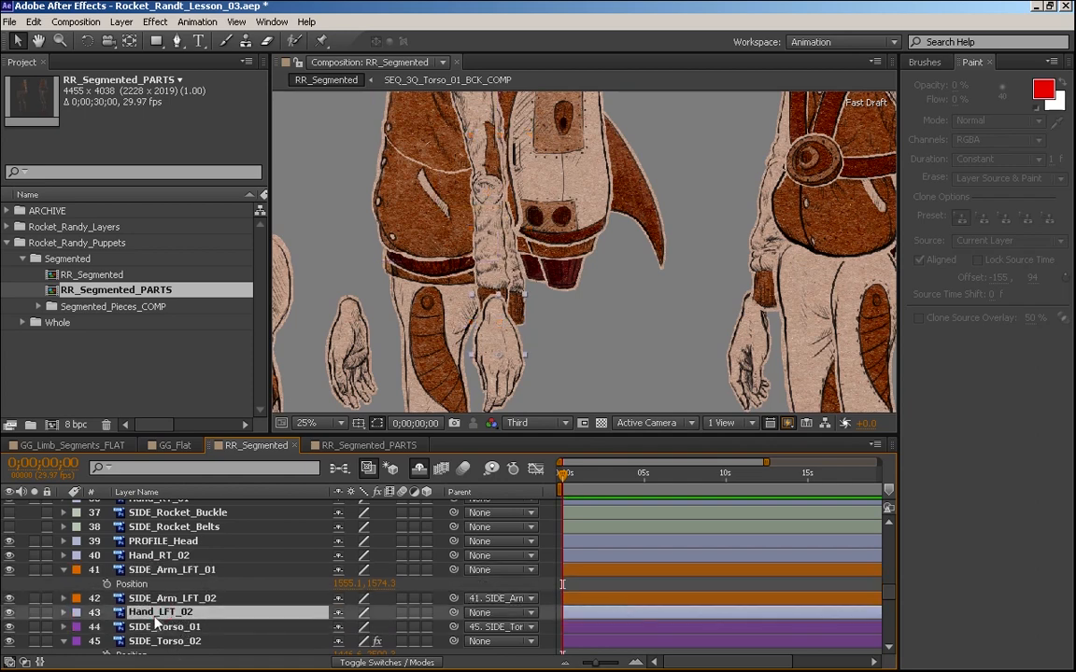
- Set the label colour of the Hand_LFT_02 layer to Orange
click(79, 614)
click(80, 610)
click(78, 614)
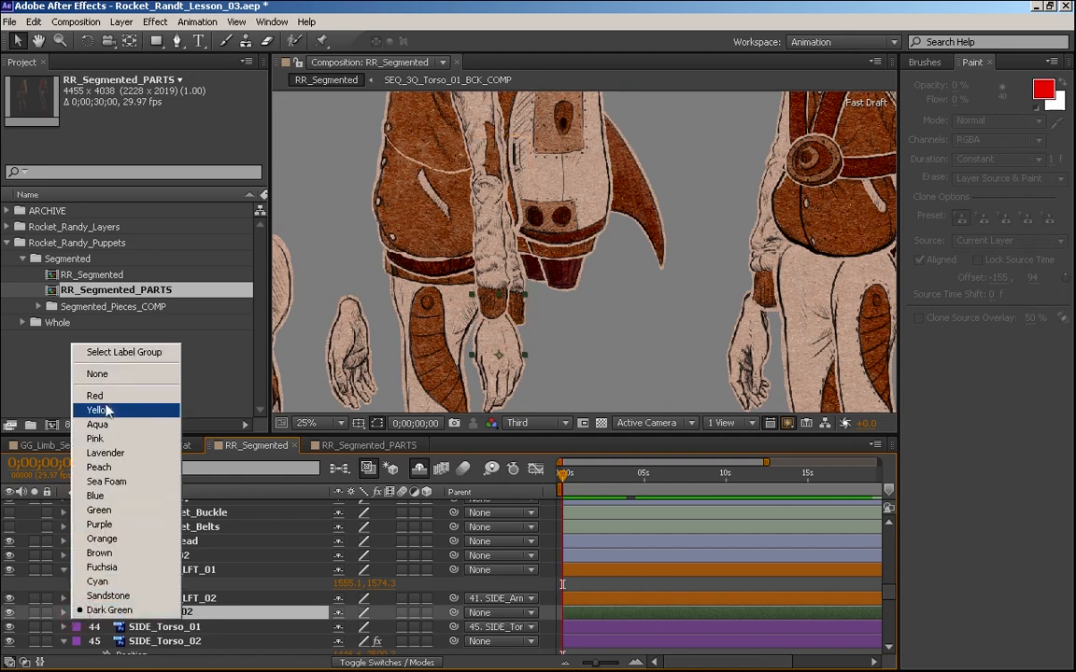
click(105, 539)
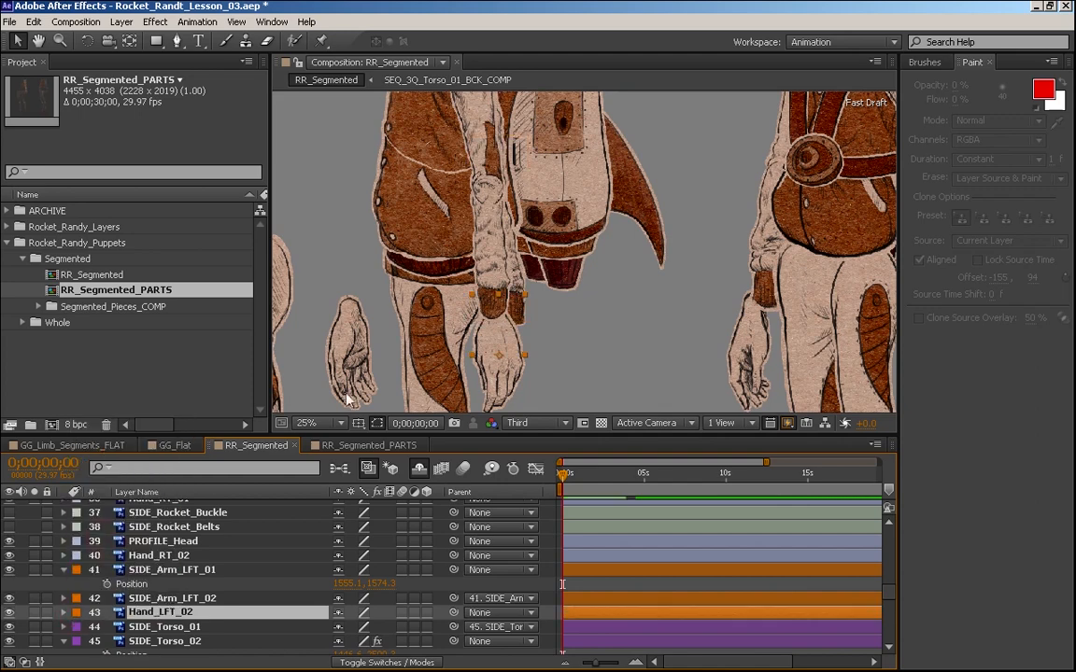
- Hide SIDE_Arm_LFT_02 briefly to examine the right forearm behind it, and show the layer again
drag(609, 180, 607, 294)
key(v)
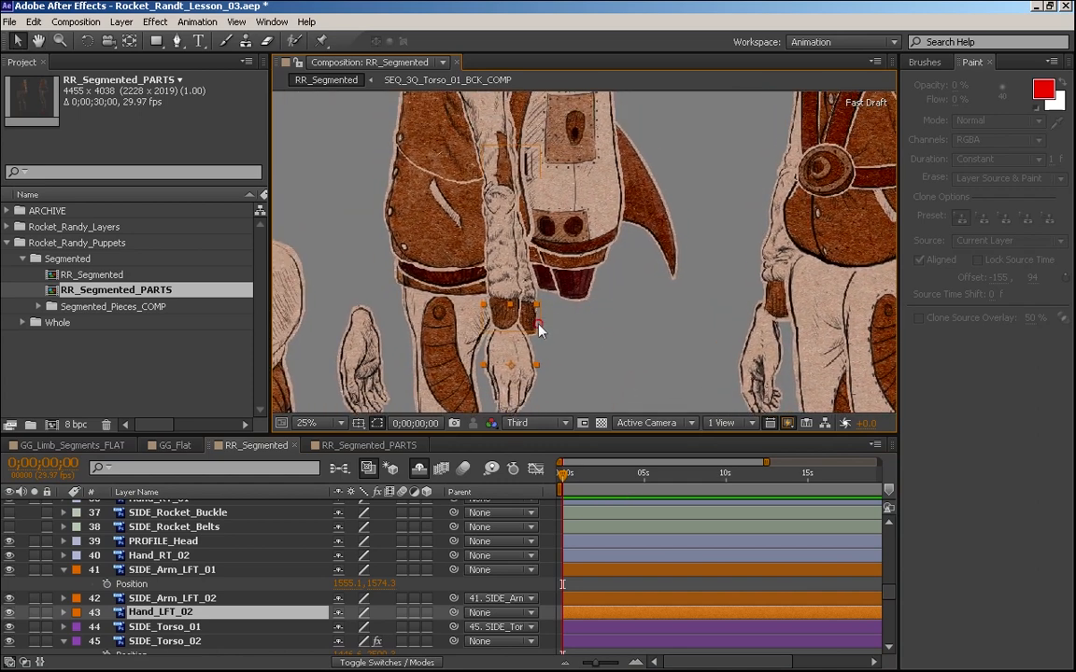
click(539, 332)
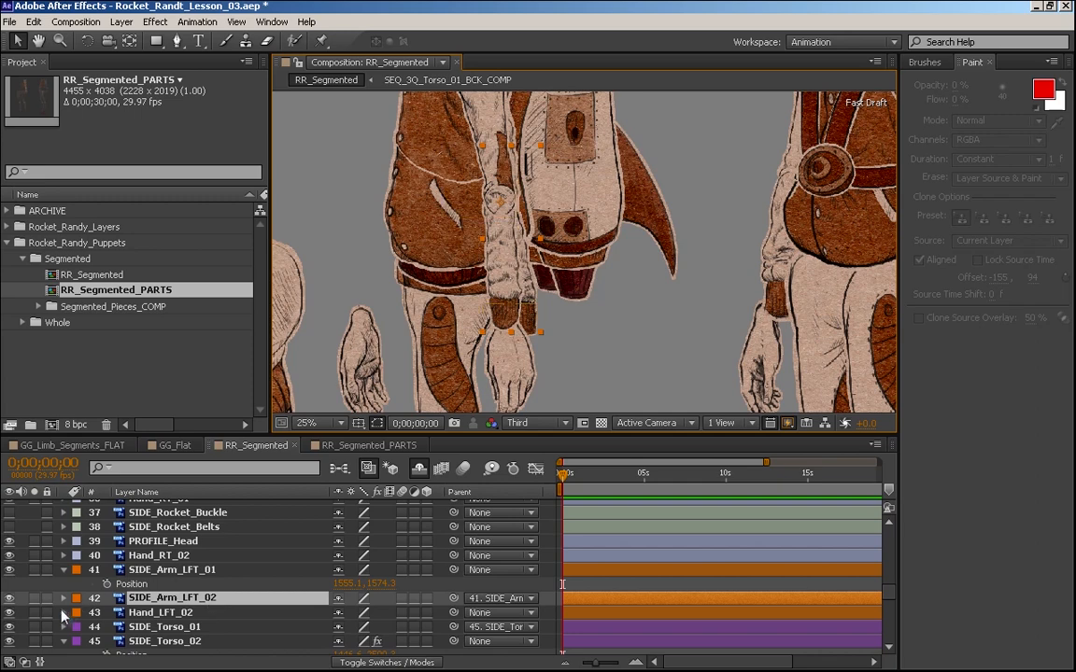
click(10, 598)
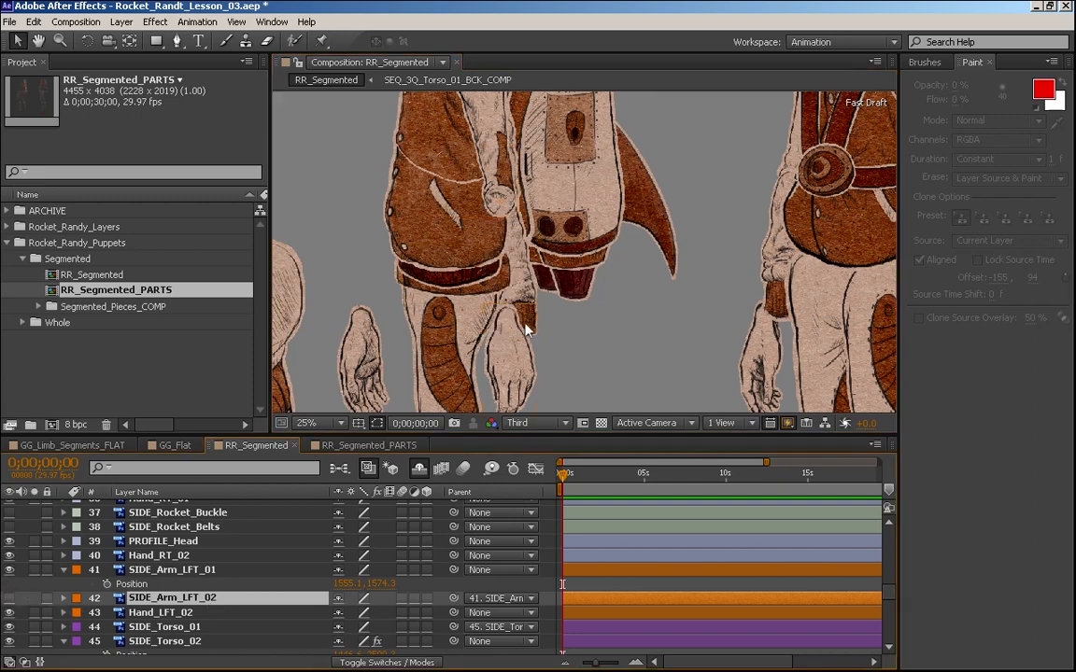
click(366, 412)
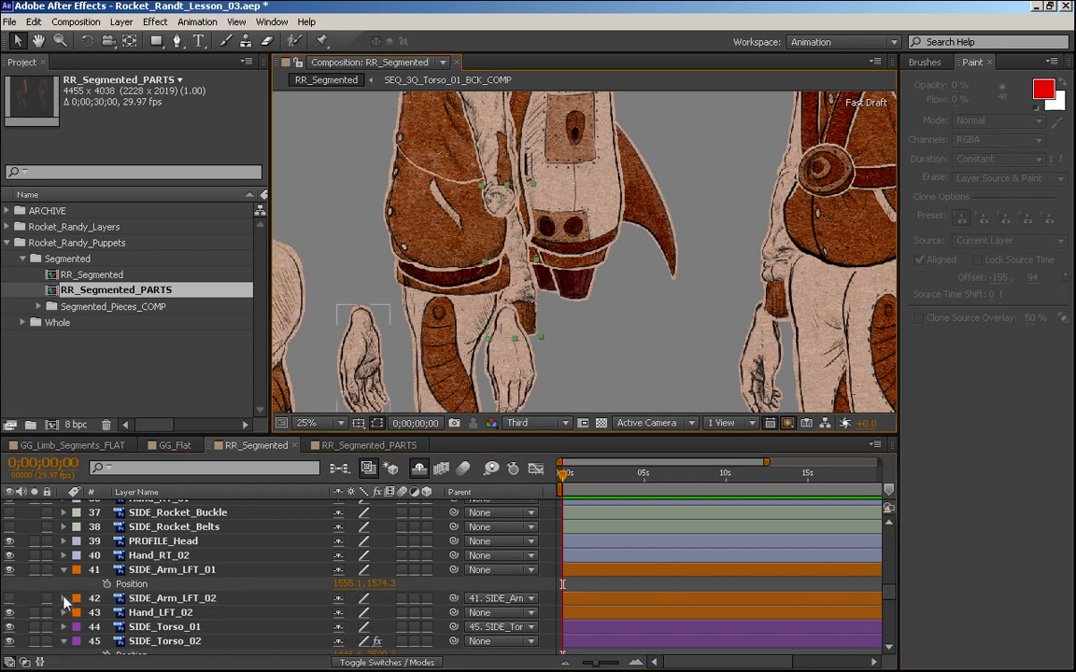
click(10, 599)
- Collapse the expanded Position properties of the layers
scroll(162, 617, up, 10)
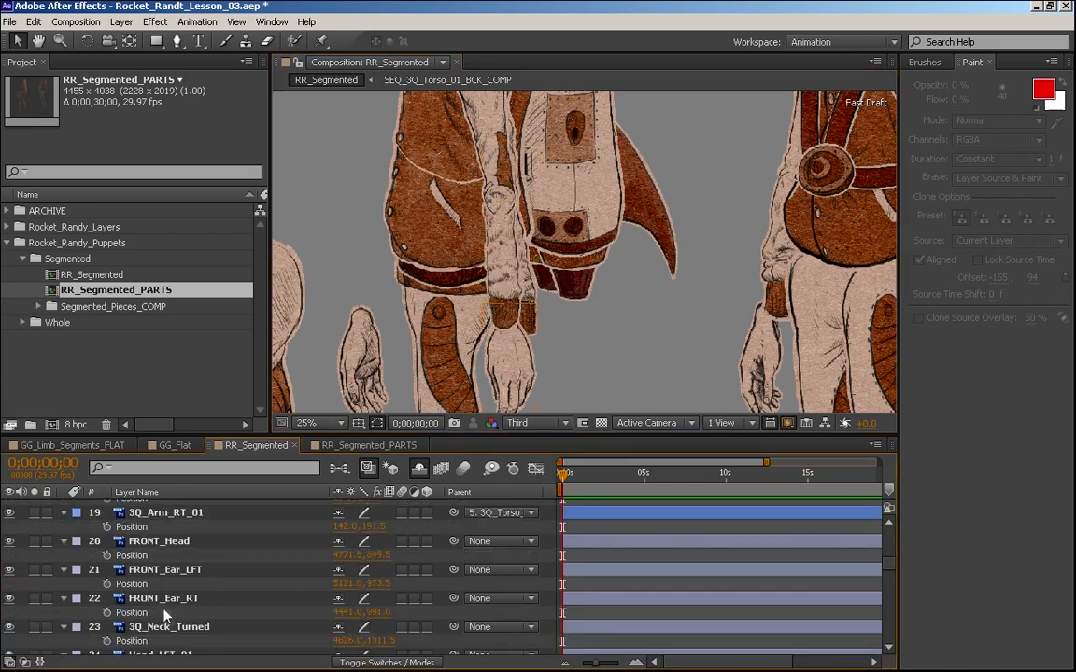
key(p)
drag(887, 534, 883, 627)
- Move all the side-view rocket layers, from SIDE_Rocket_Cusion down to the last SIDE_Rocket_01, directly below SIDE_Leg_RT_02 so they sit above the right arm layers
click(176, 543)
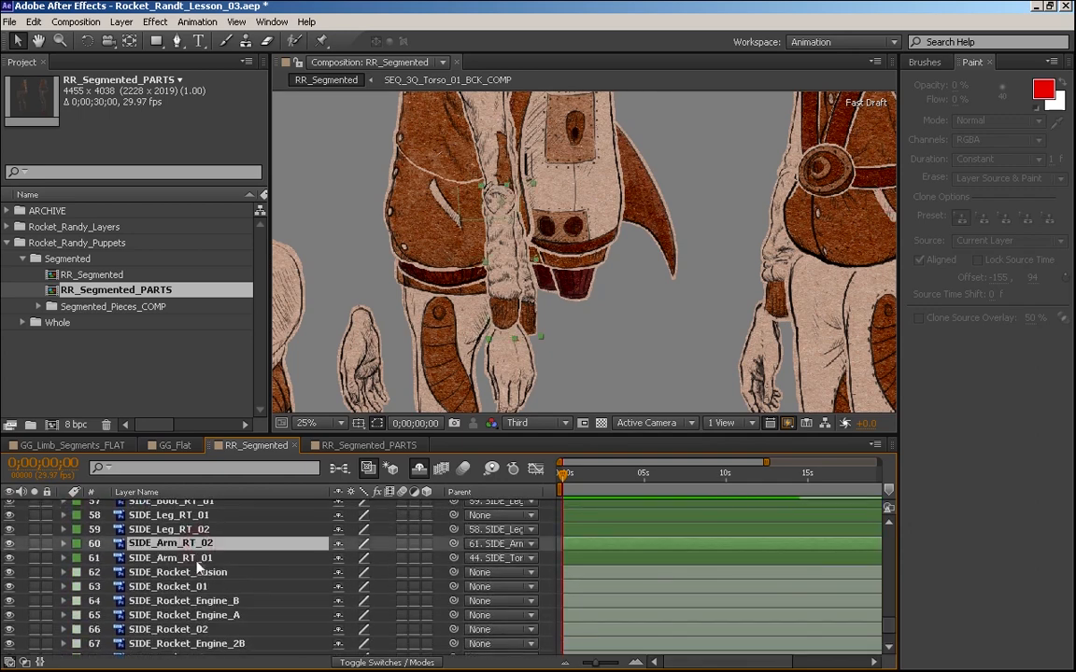
click(171, 531)
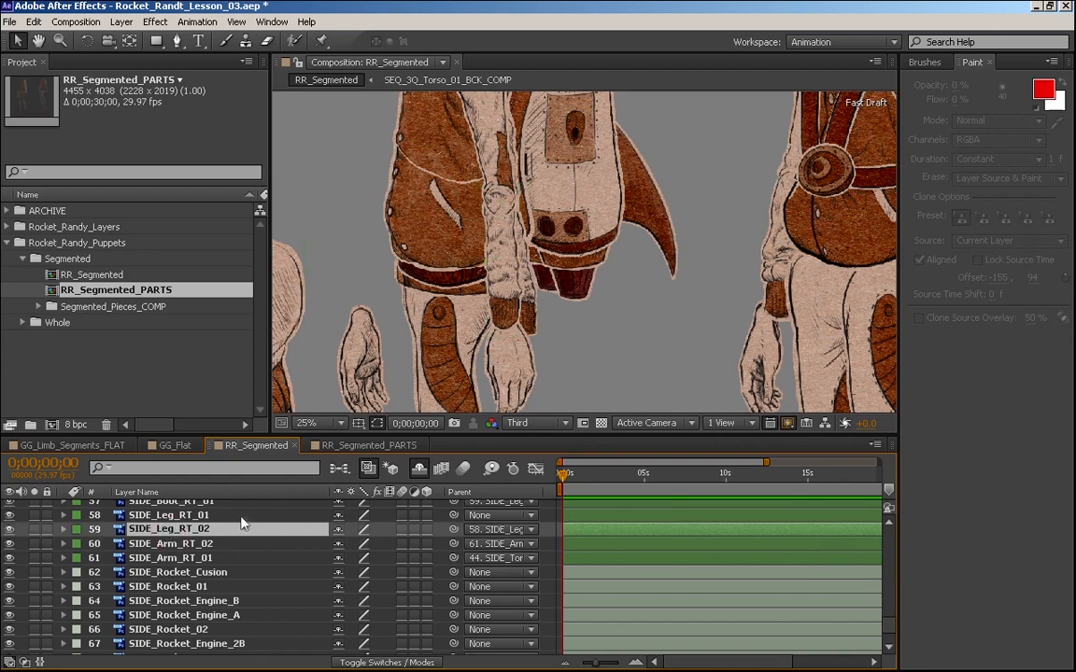
click(164, 545)
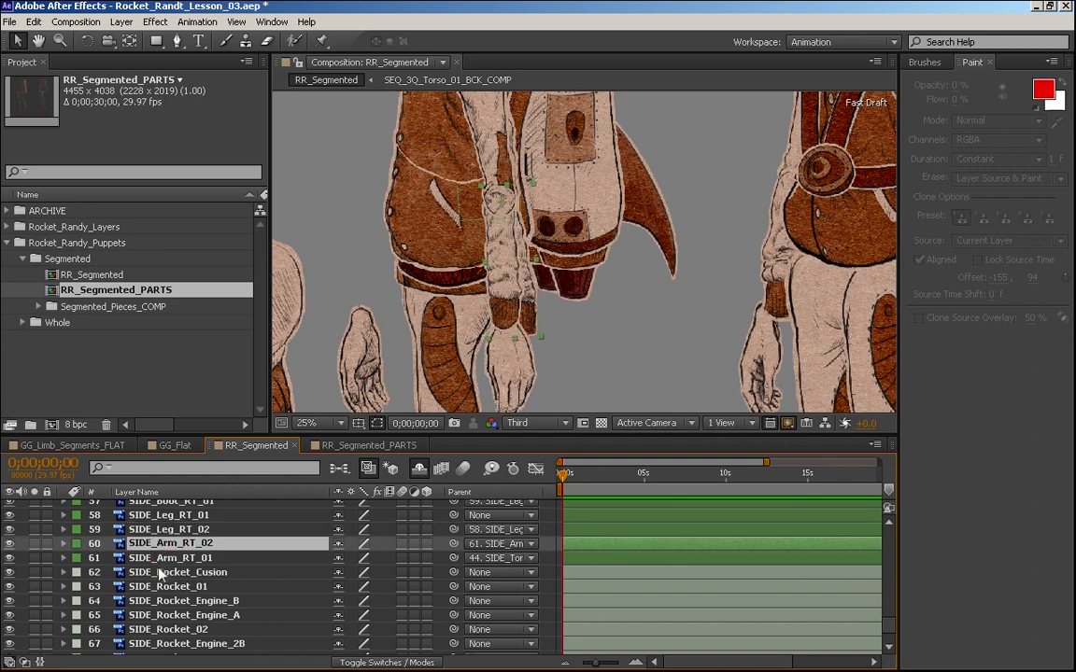
shift+click(171, 559)
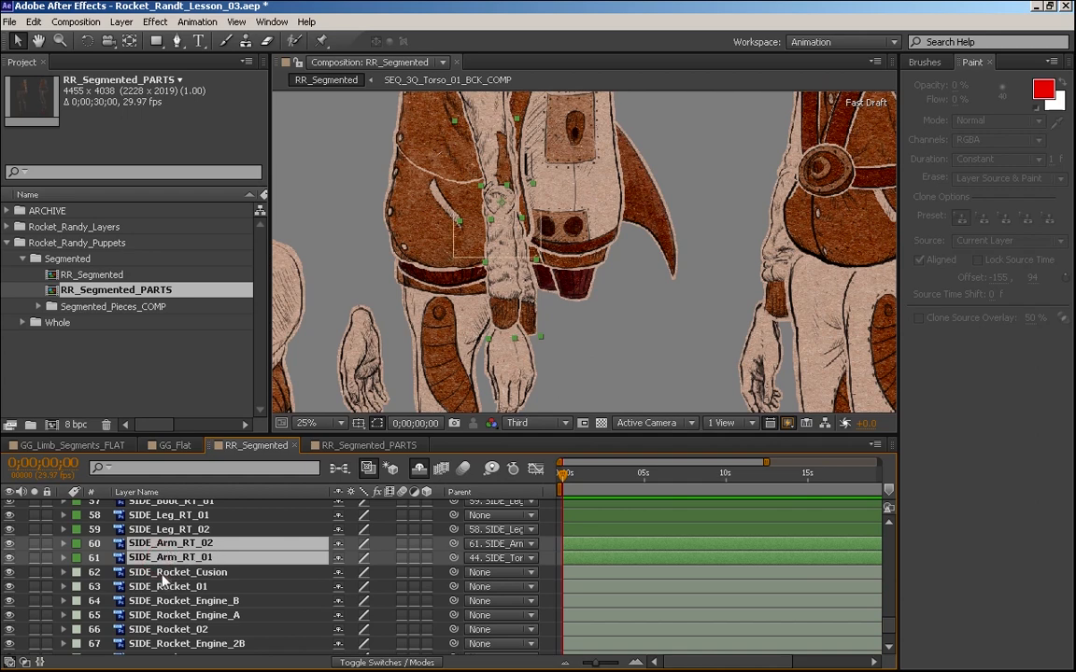
click(171, 572)
shift+click(182, 643)
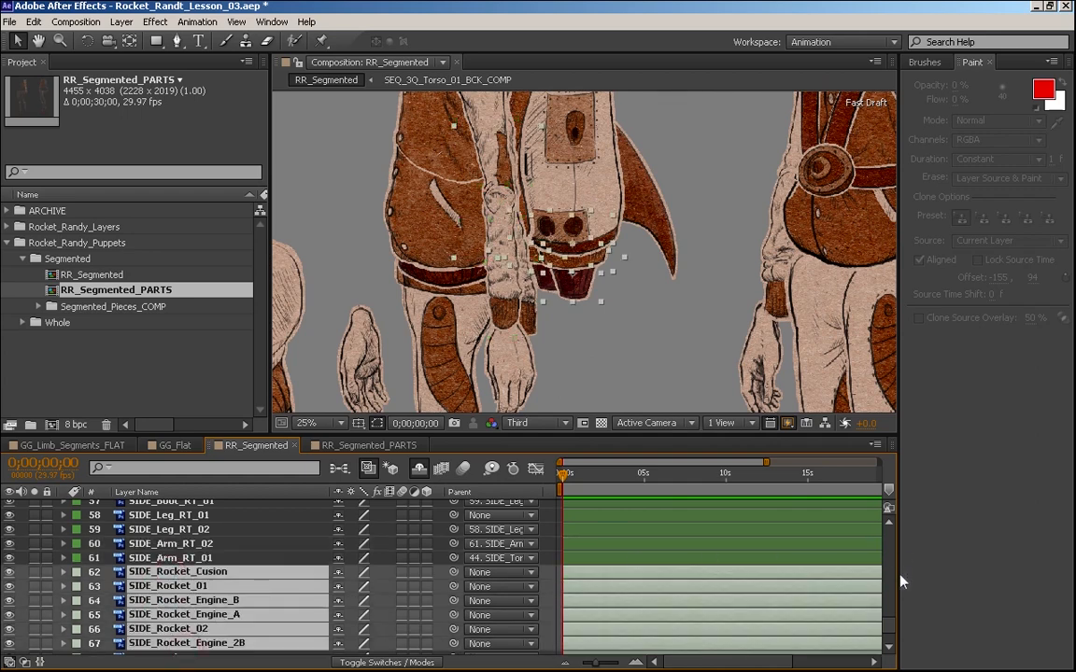
scroll(888, 635, down, 2)
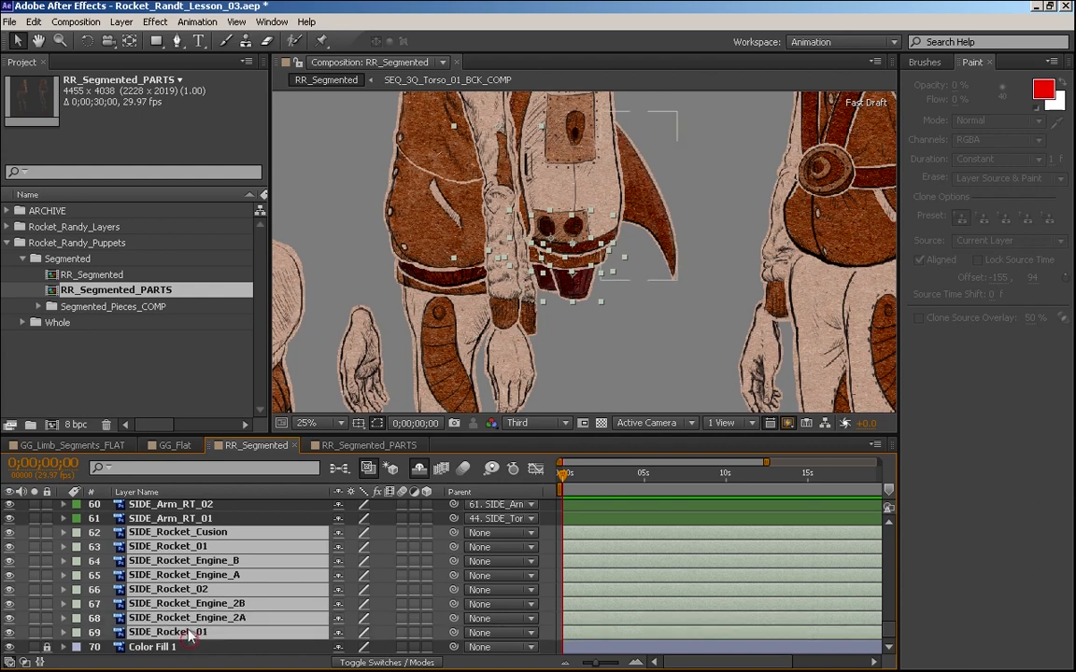
scroll(178, 523, up, 3)
scroll(177, 521, up, 1)
drag(183, 617, 182, 576)
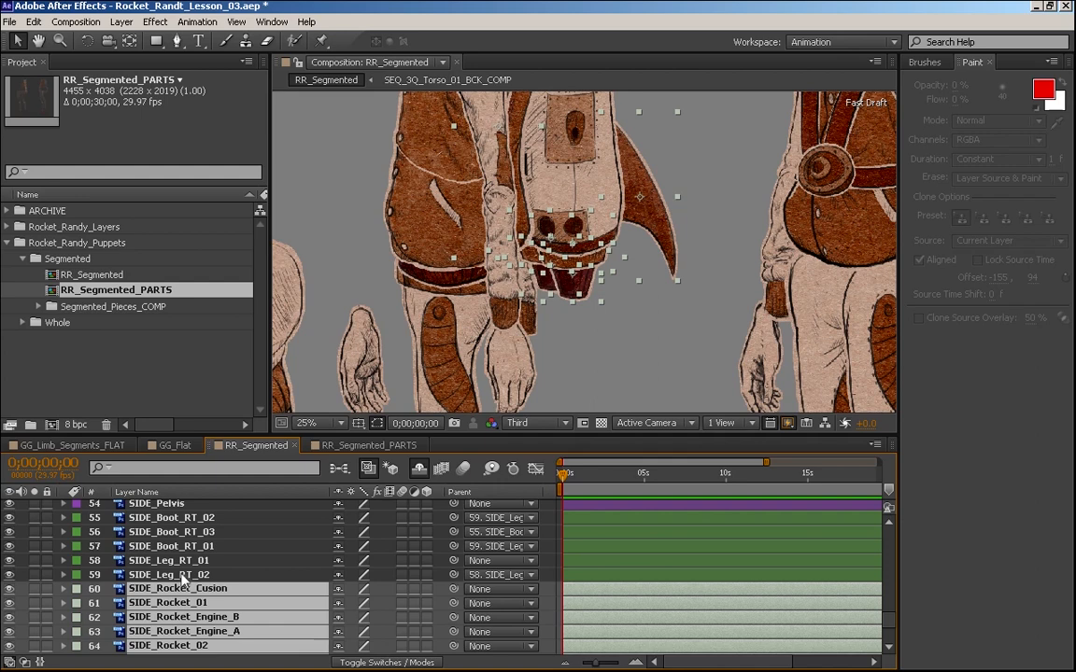
- Place Hand_RT_02 at the side figure's right wrist and move its layer directly below SIDE_Arm_RT_01
click(355, 361)
drag(354, 362, 517, 361)
drag(888, 630, 888, 605)
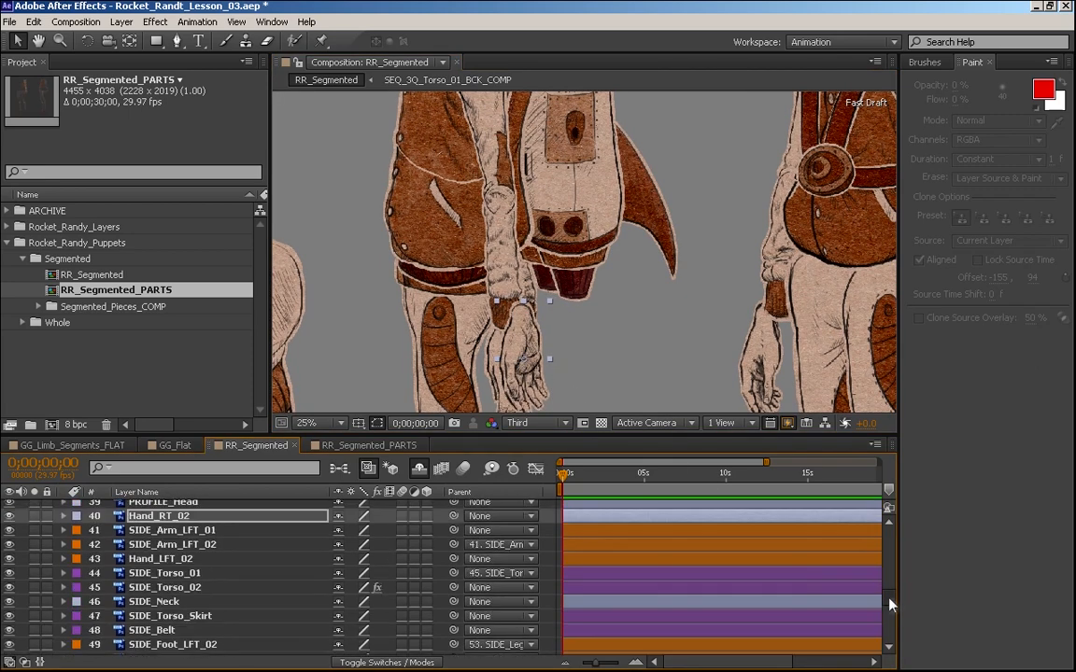
click(170, 519)
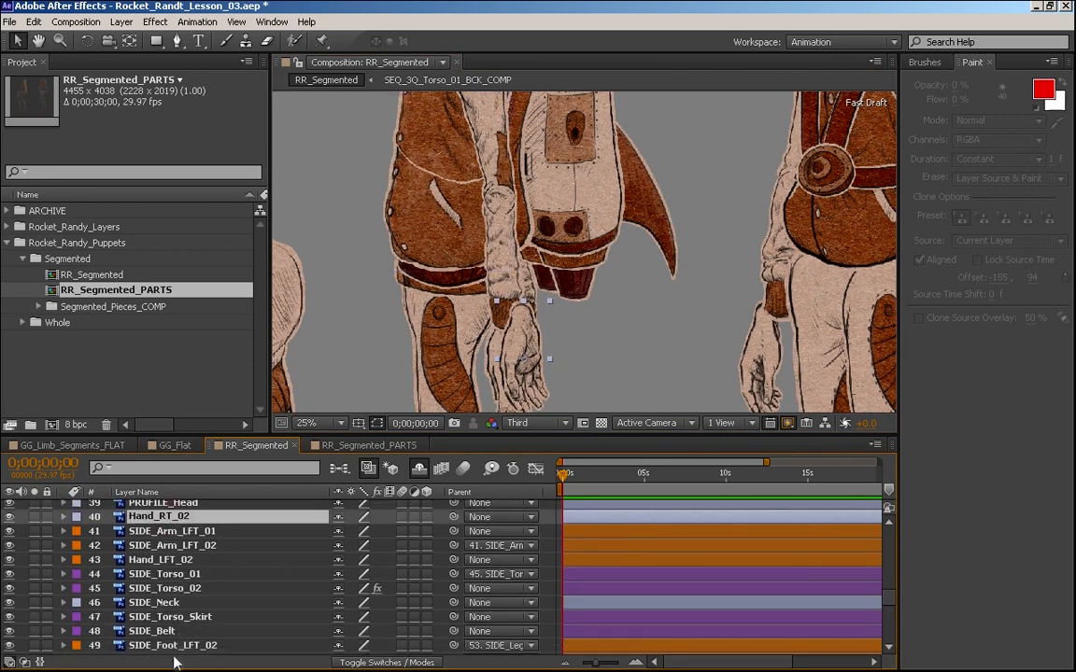
scroll(173, 654, down, 7)
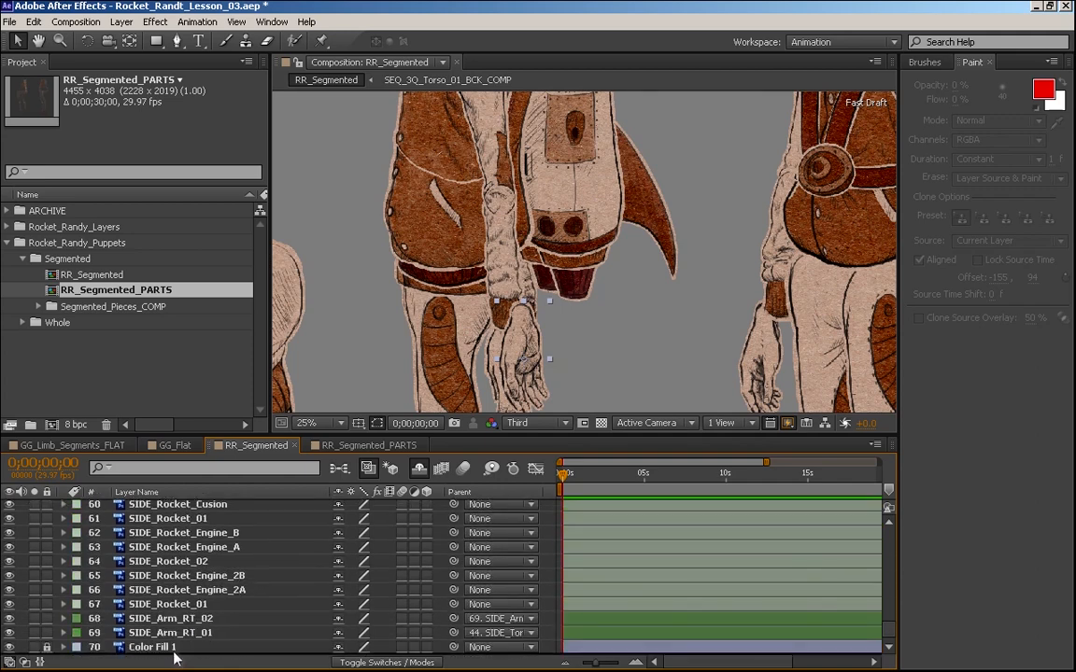
drag(175, 647, 177, 640)
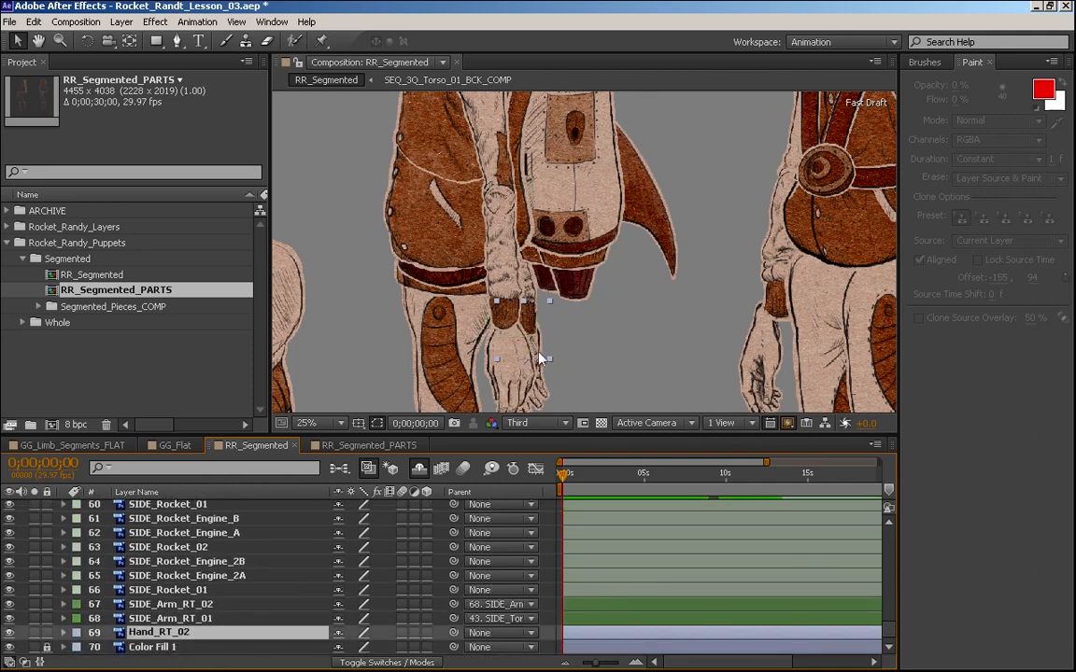
- Nudge Hand_RT_02 in small increments to fit the end of the side figure's right sleeve
key(Left)
key(Left)
key(Left)
key(Left)
key(Left)
key(Left)
key(Left)
key(Left)
key(Left)
key(Left)
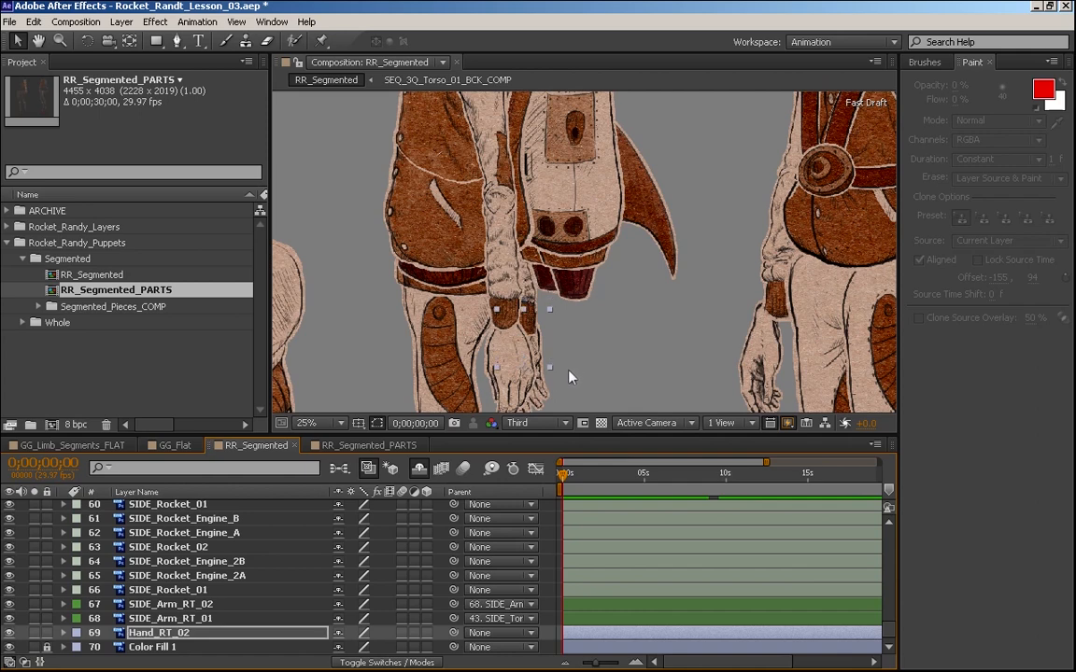
key(shift+Right)
key(shift+Right)
key(shift+Right)
key(shift+Right)
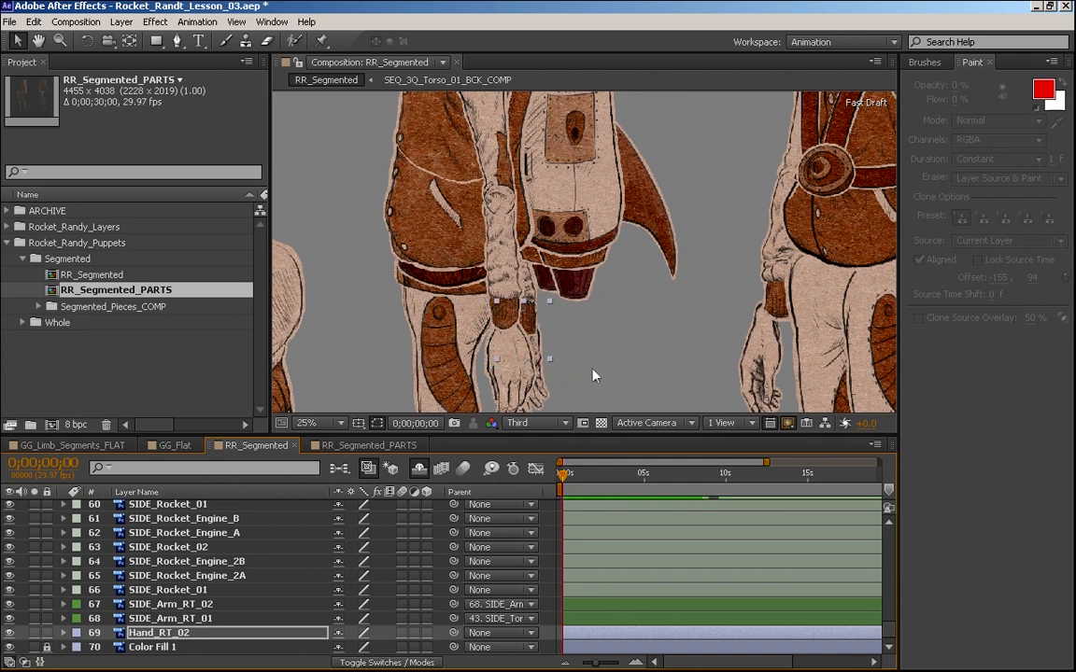
drag(580, 378, 618, 320)
key(shift+Left)
key(shift+Left)
key(shift+Left)
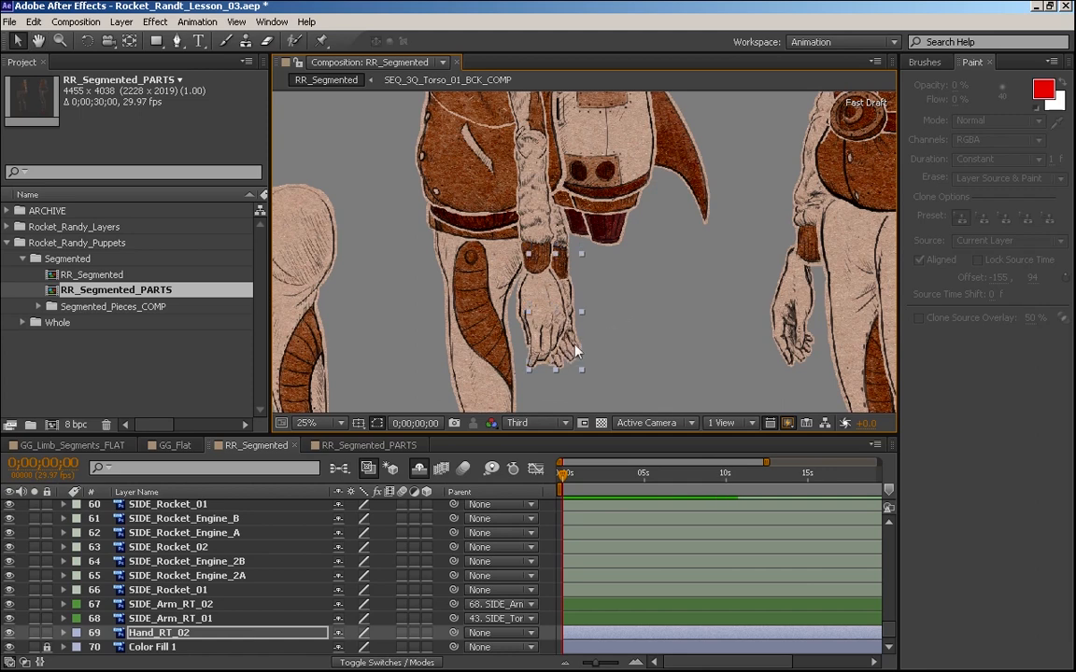
key(Right)
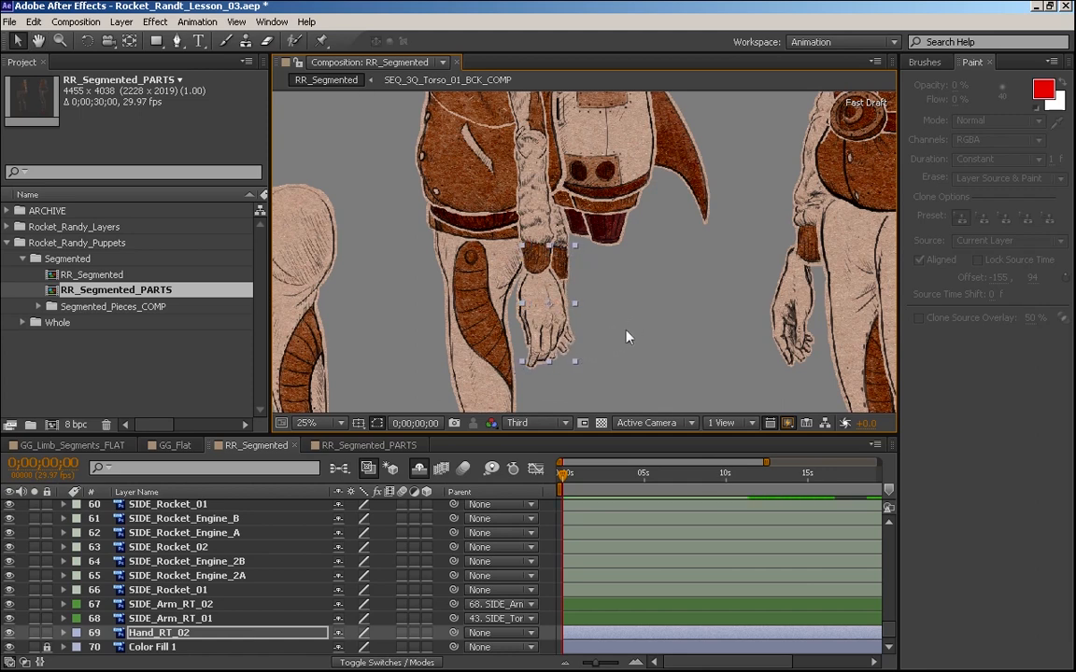
- Make the SIDE_Rocket_Buckle and SIDE_Rocket_Belts layers visible and move them directly below Hand_LFT_02 so the straps pass under the left arm
drag(648, 276, 617, 387)
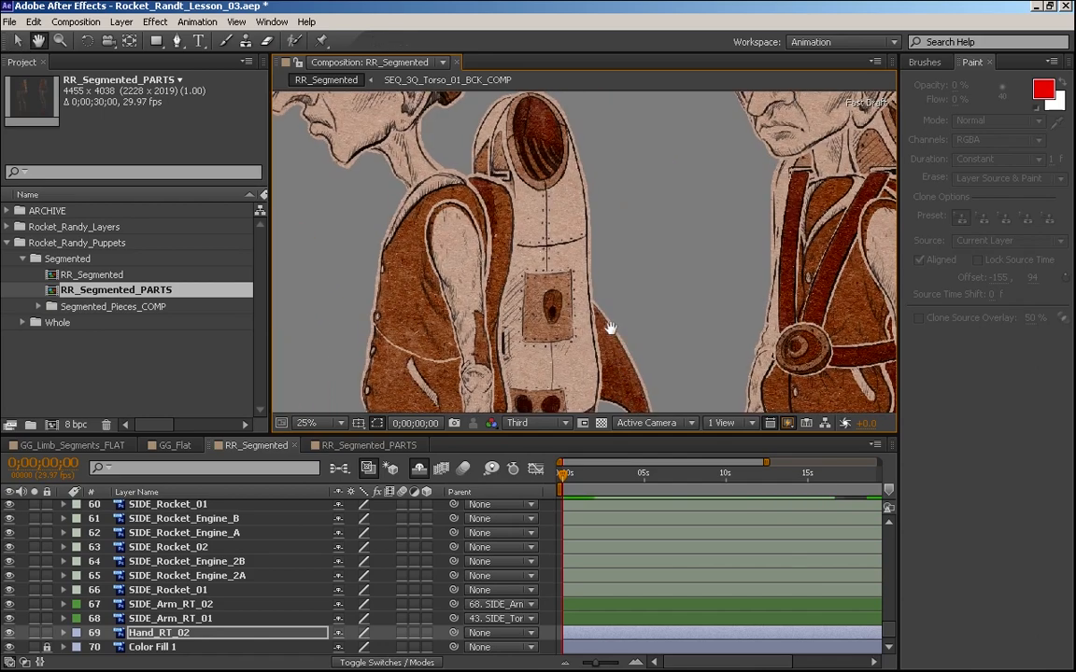
drag(565, 300, 666, 379)
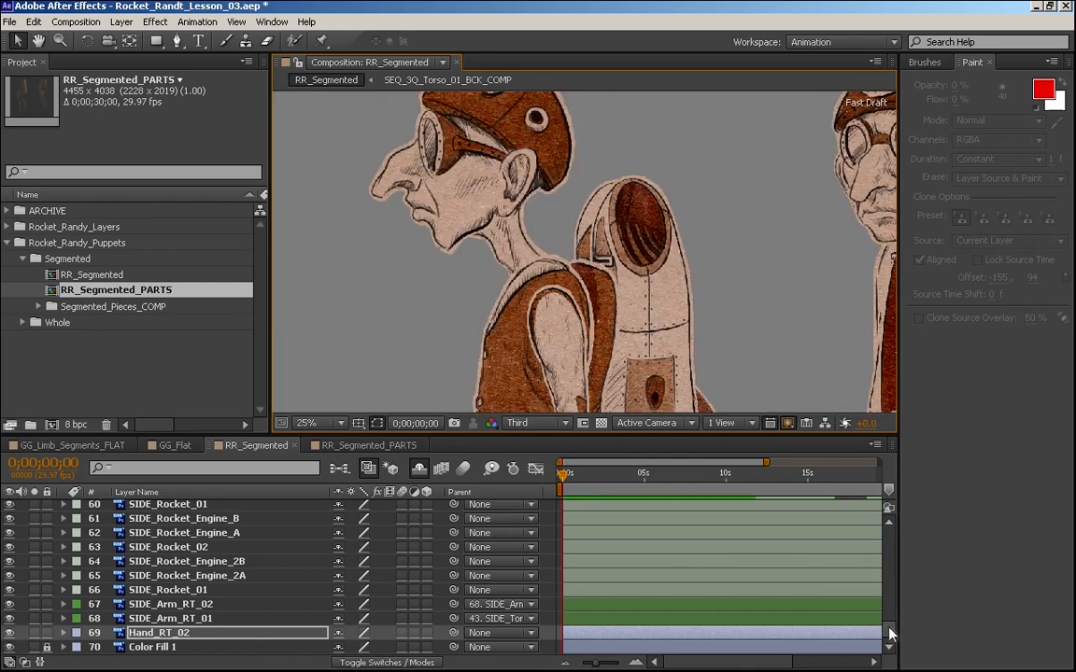
drag(890, 634, 893, 583)
click(178, 554)
shift+click(170, 568)
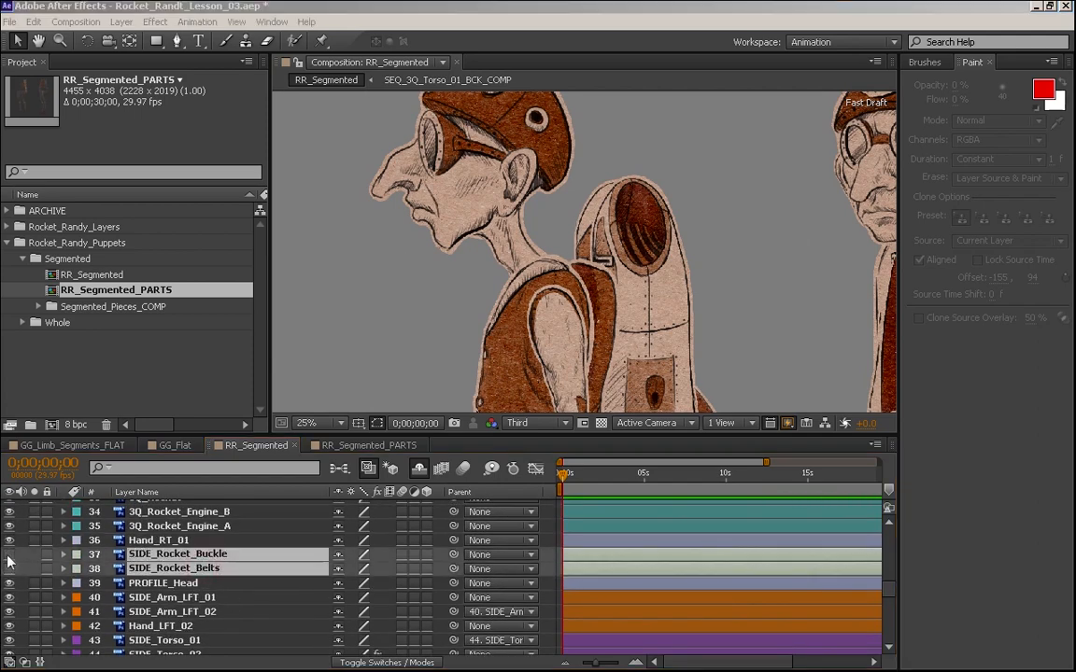
drag(9, 554, 9, 568)
key(h)
drag(641, 325, 647, 227)
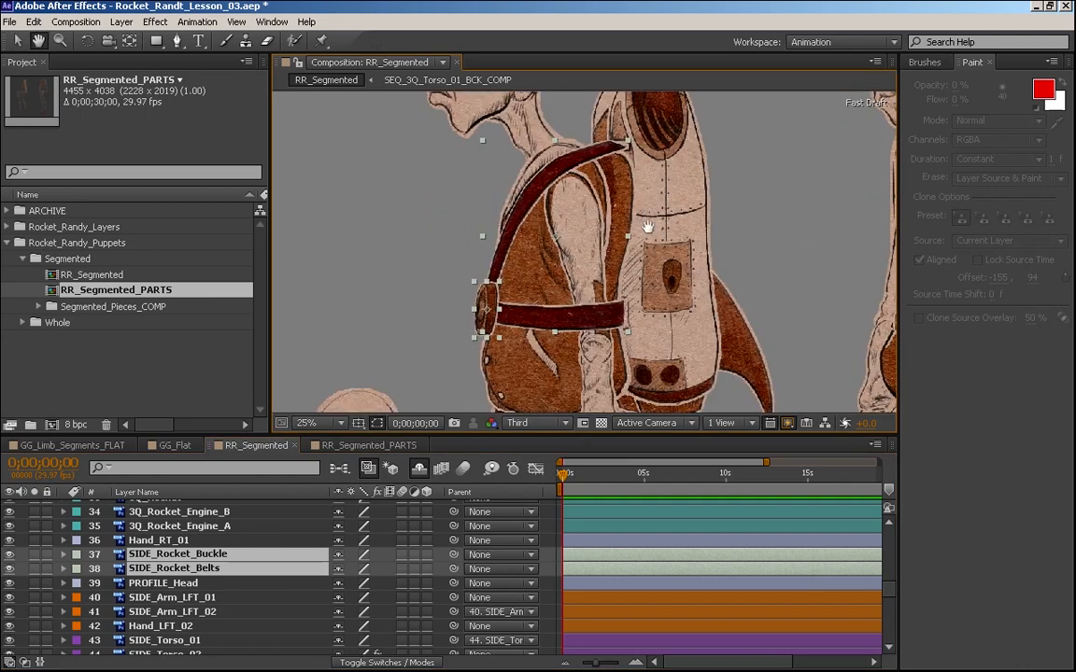
key(v)
drag(173, 560, 183, 627)
- Move the detached right leg, SIDE_Leg_RT_01, with its attached parts to the side figure's hip, beside the left leg
key(h)
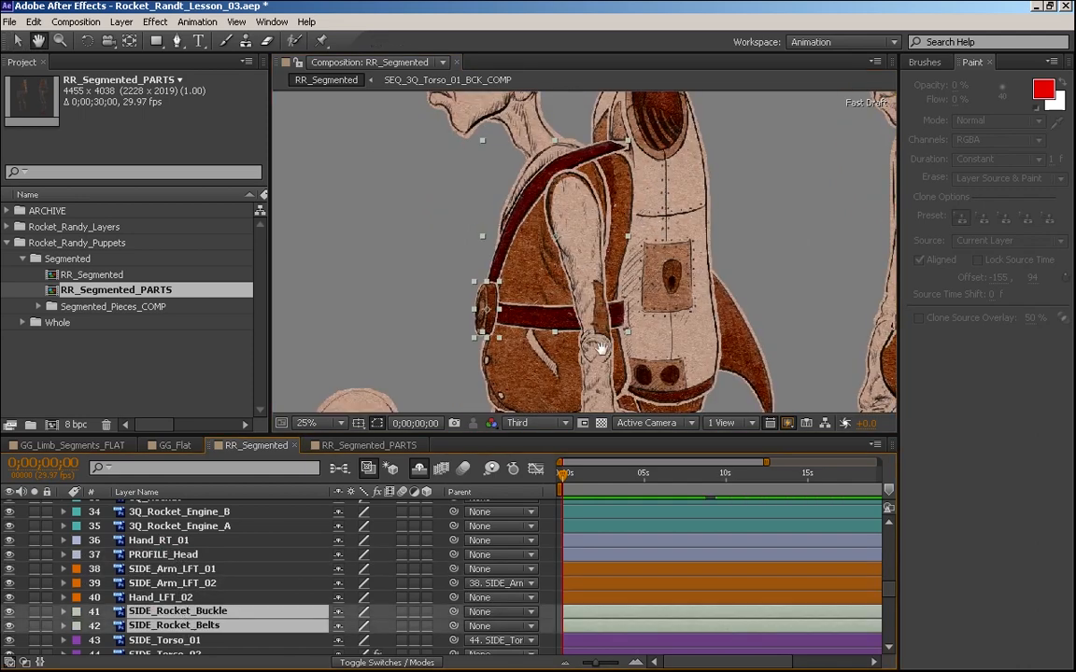
drag(654, 401, 622, 206)
drag(604, 271, 709, 233)
key(v)
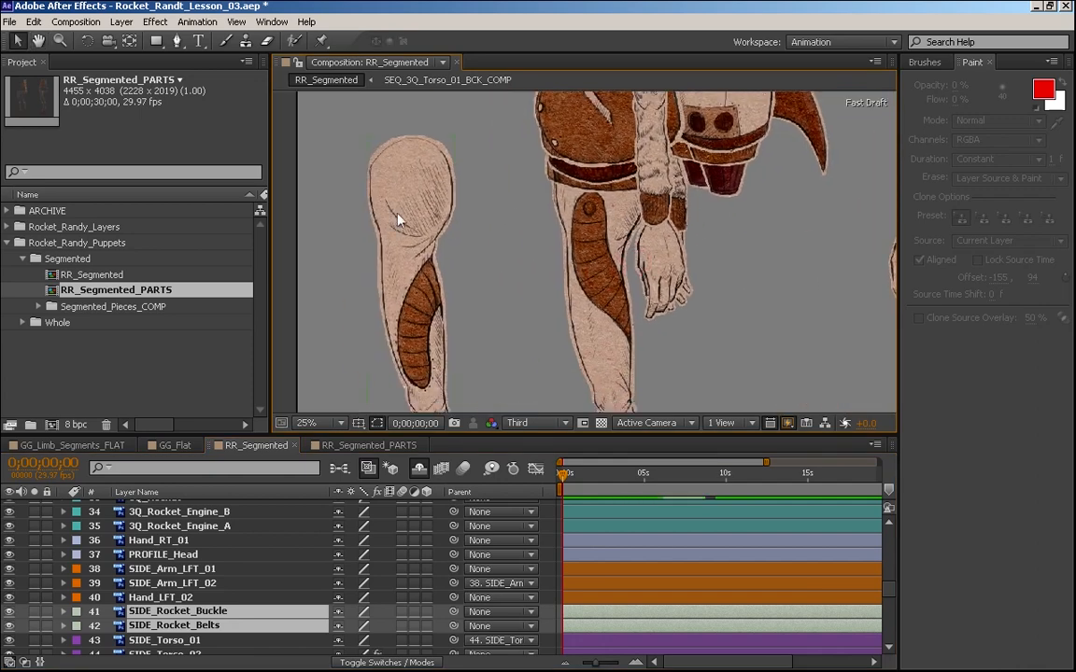
click(397, 215)
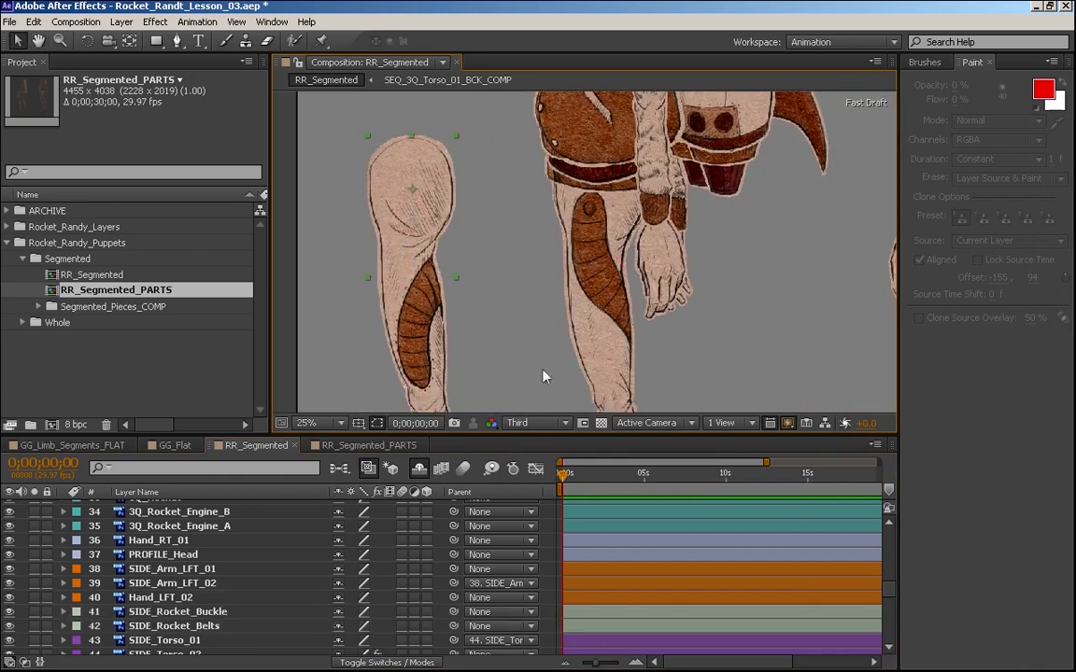
scroll(889, 596, down, 7)
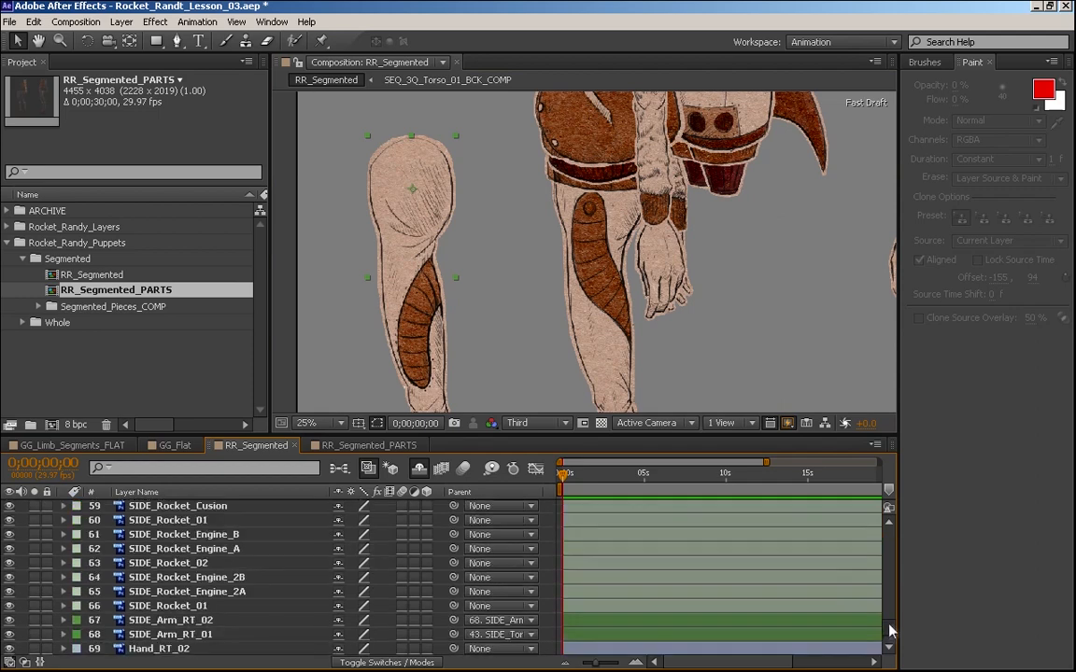
drag(432, 209, 586, 225)
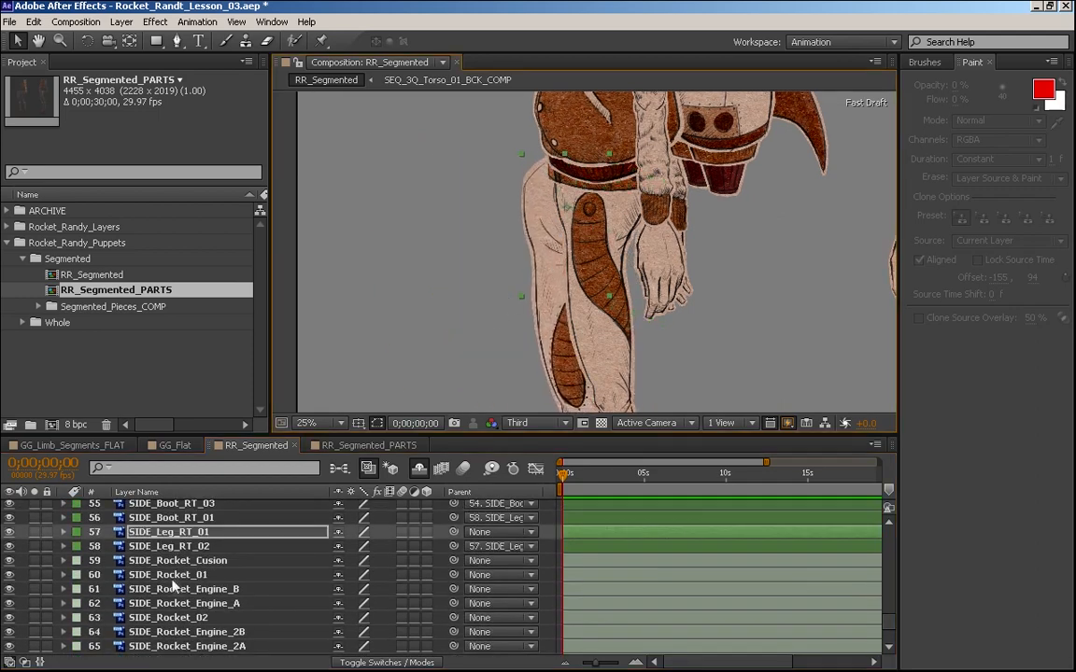
- Move the SIDE_Boot_RT and SIDE_Leg_RT layers directly above SIDE_Arm_RT_02 so they sit below the side-view rocket layers
shift+click(184, 548)
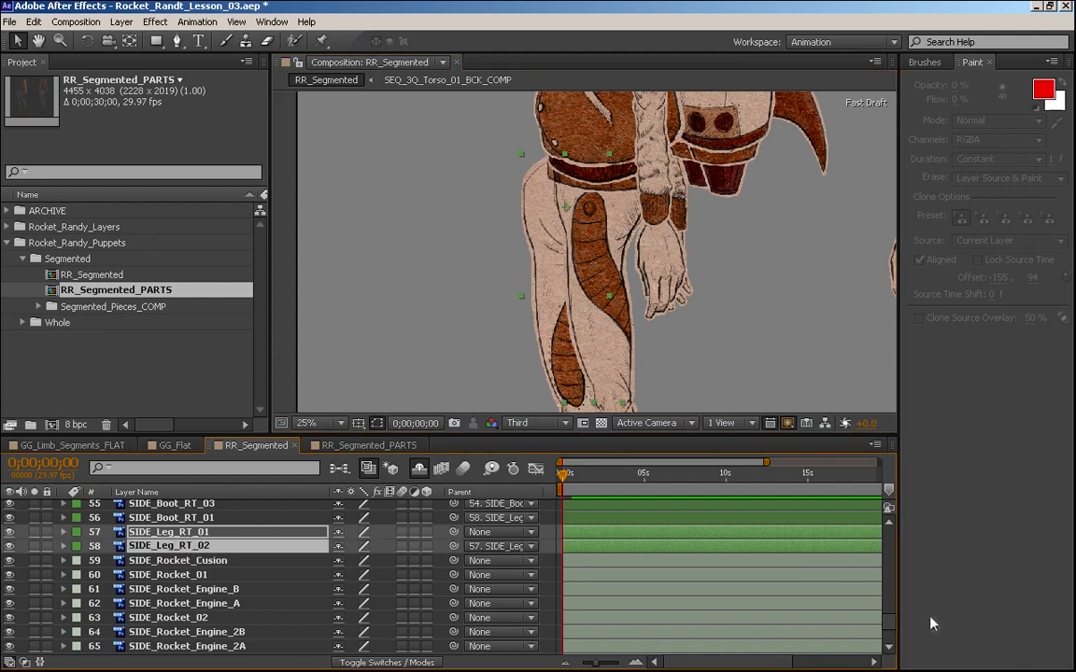
scroll(890, 624, up, 2)
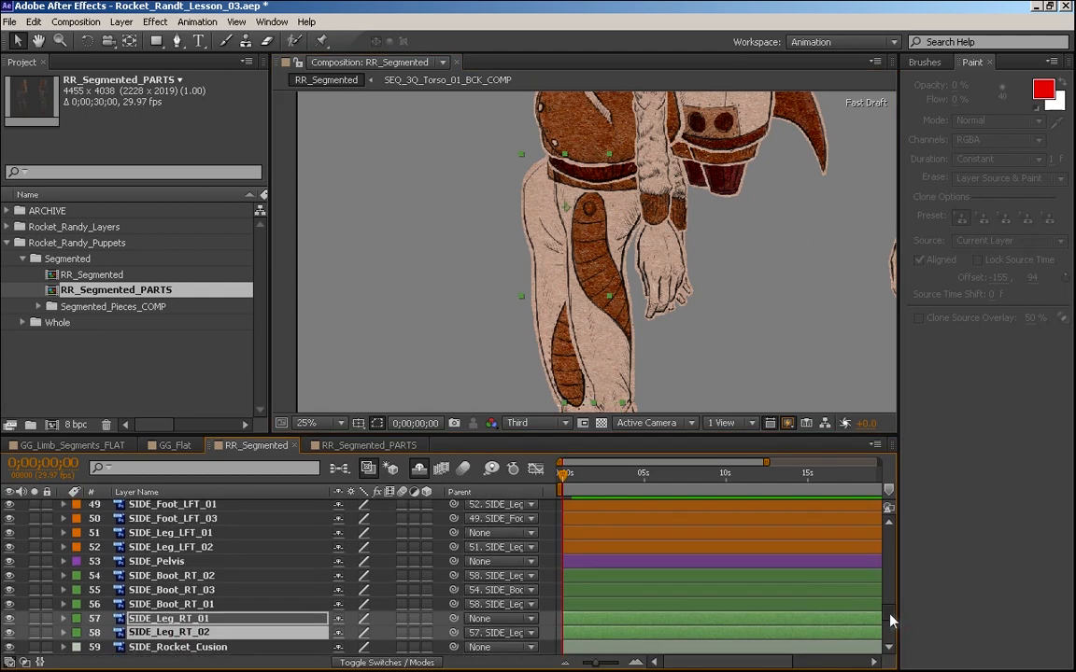
shift+click(154, 553)
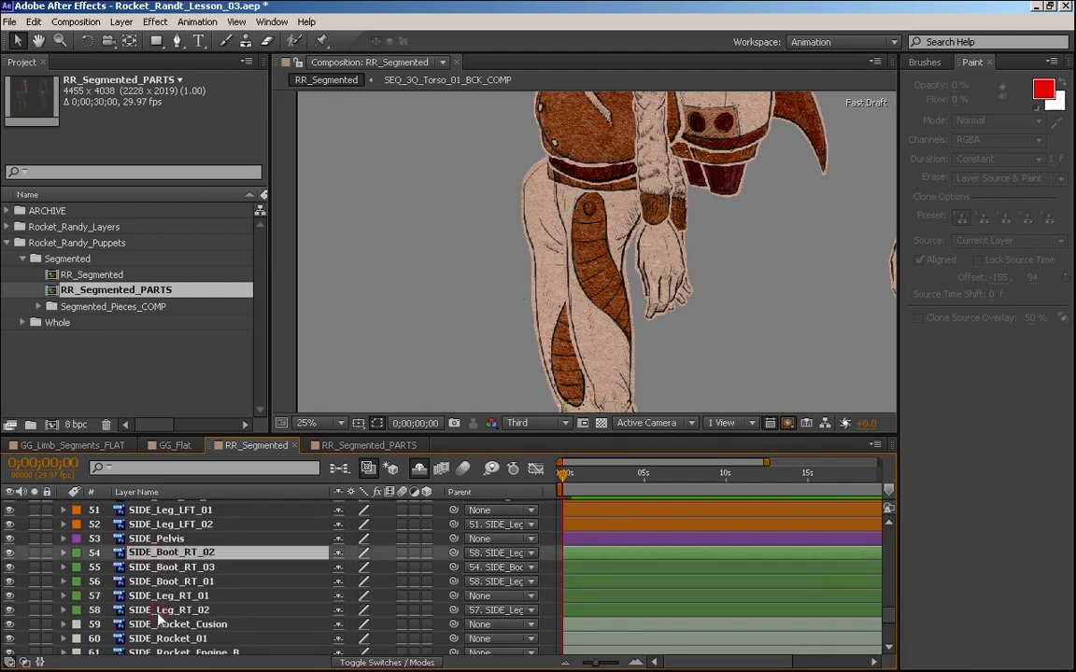
scroll(168, 648, down, 4)
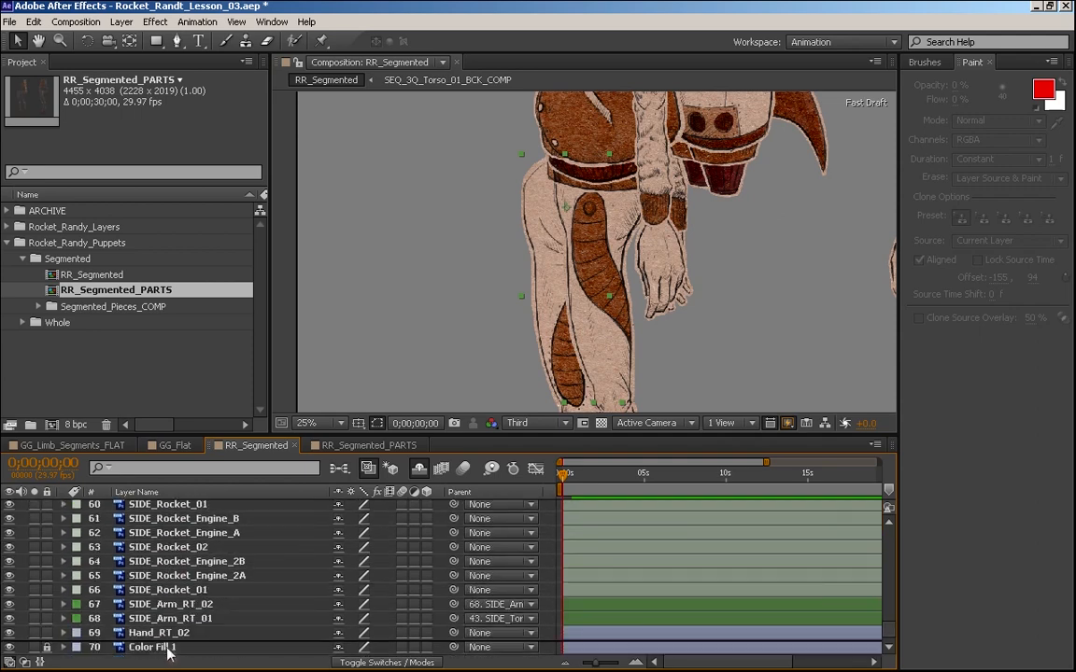
drag(168, 632, 168, 631)
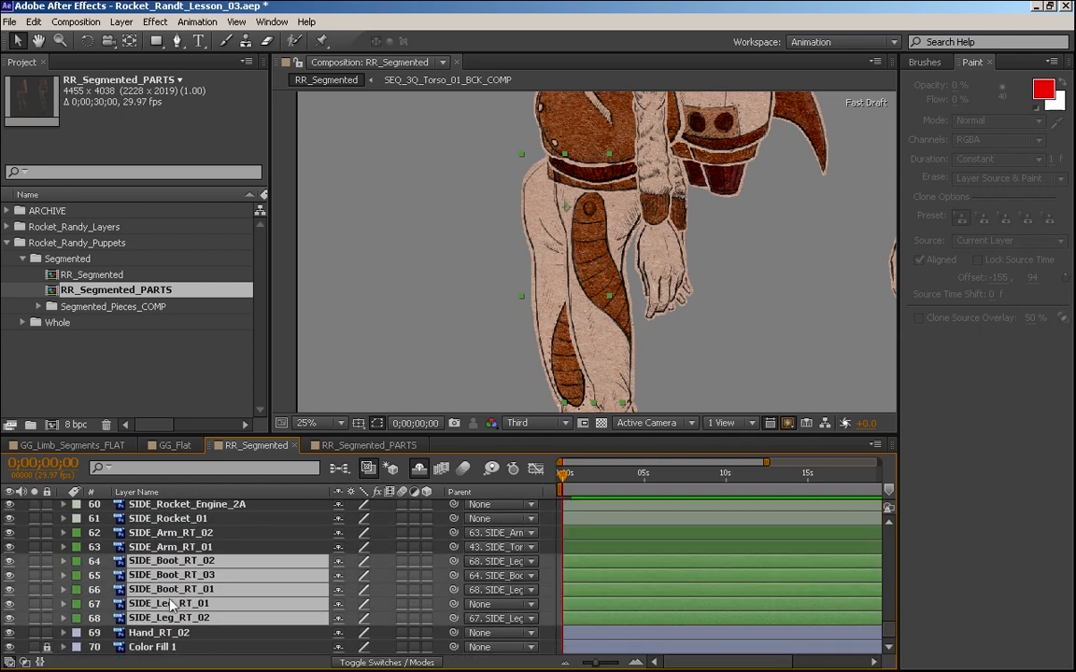
drag(168, 565, 154, 526)
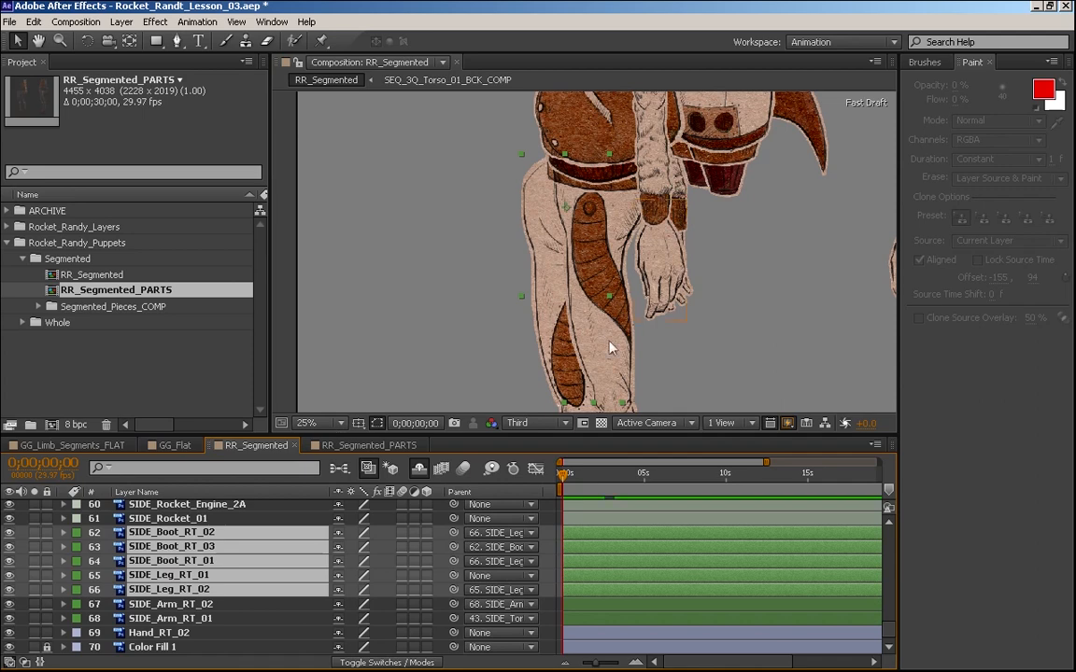
- Raise the side figure's right leg and boot pieces and shift them right in small increments to line up behind the left leg
drag(544, 240, 540, 202)
key(space)
drag(630, 365, 639, 192)
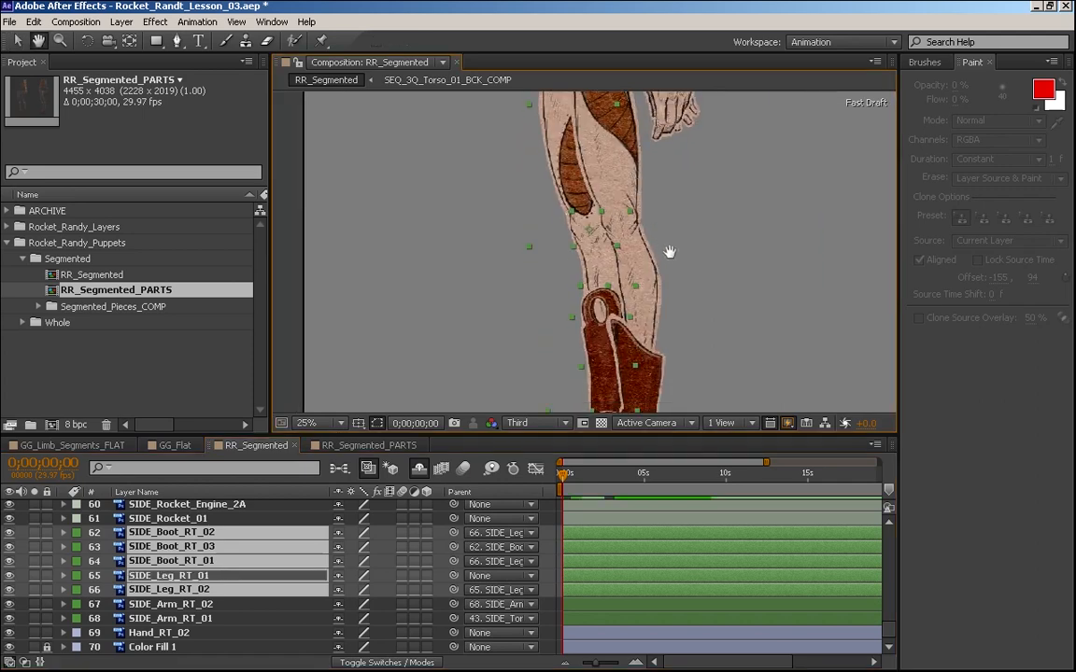
drag(693, 283, 668, 176)
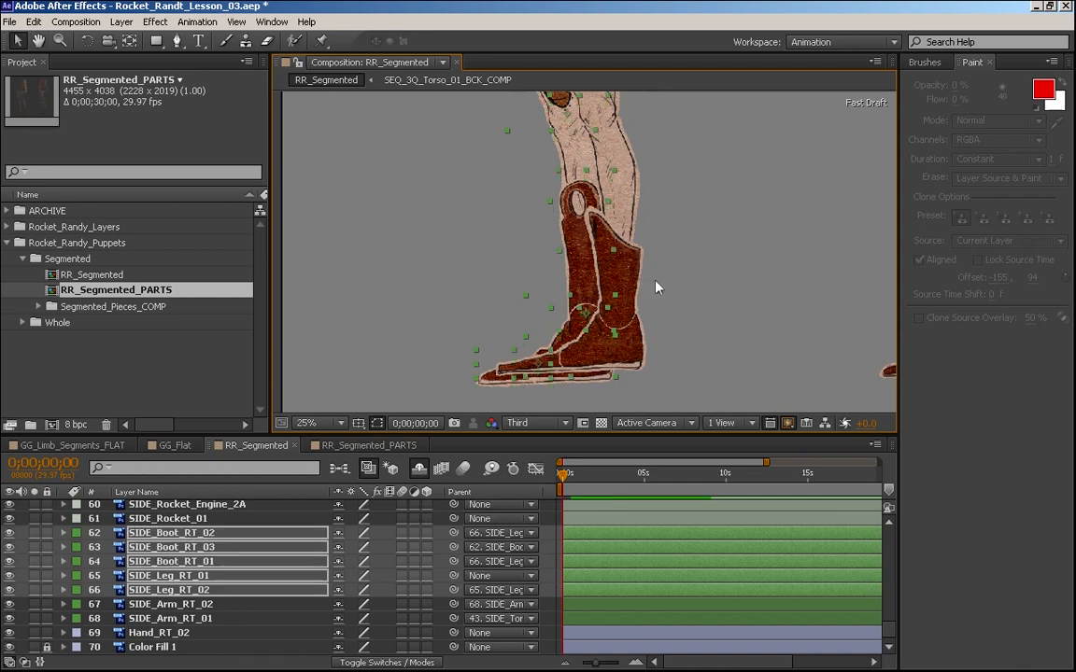
key(shift+Up)
key(shift+Up)
key(shift+Up)
key(shift+Right)
key(shift+Right)
key(shift+Right)
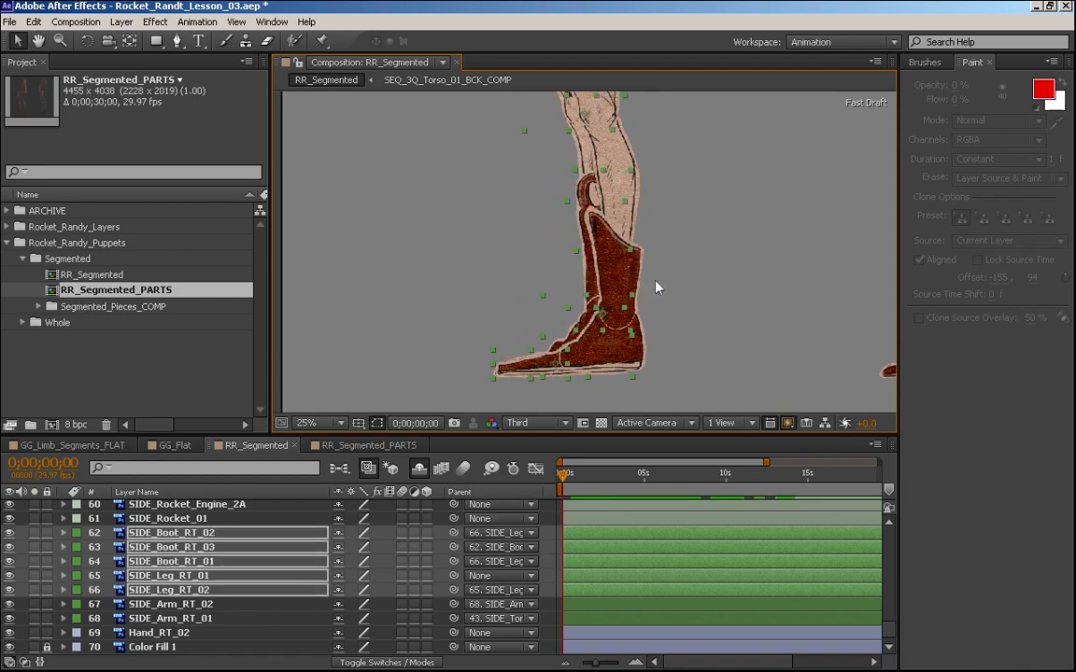
key(Up)
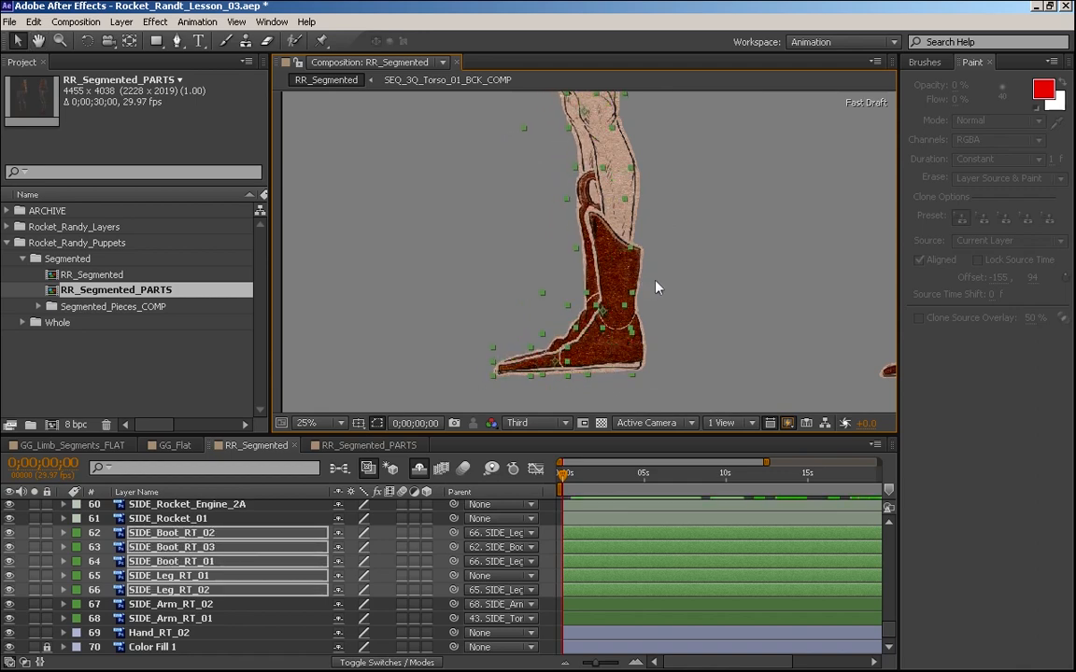
key(shift+Right)
key(shift+Right)
key(shift+Right)
key(shift+Right)
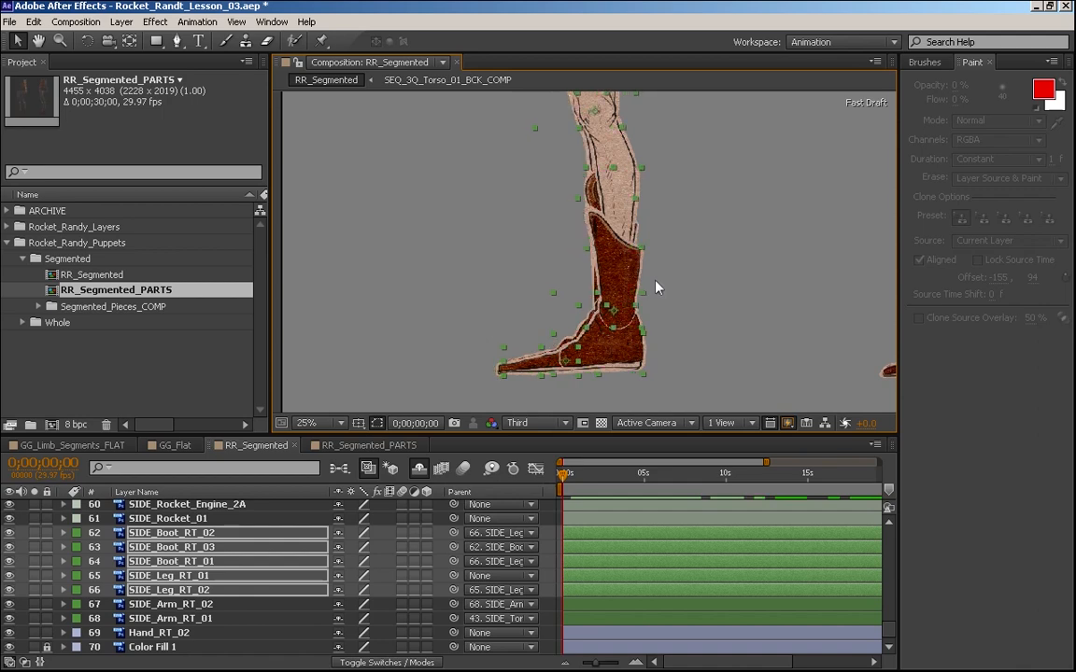
key(Right)
key(Right)
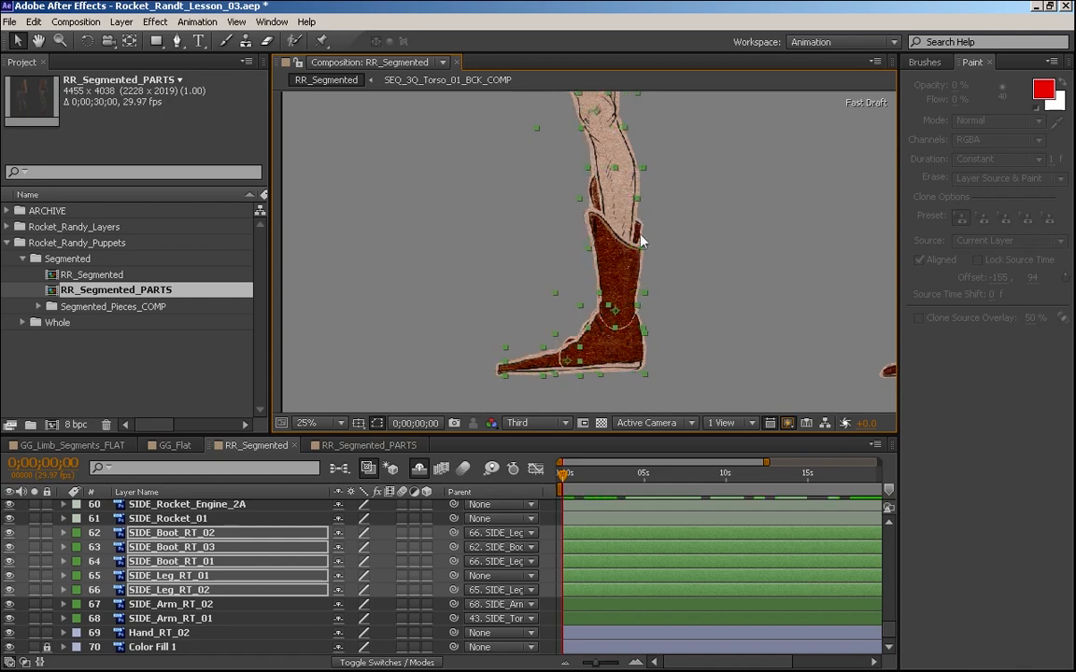
key(h)
drag(664, 185, 645, 279)
drag(658, 294, 641, 430)
key(v)
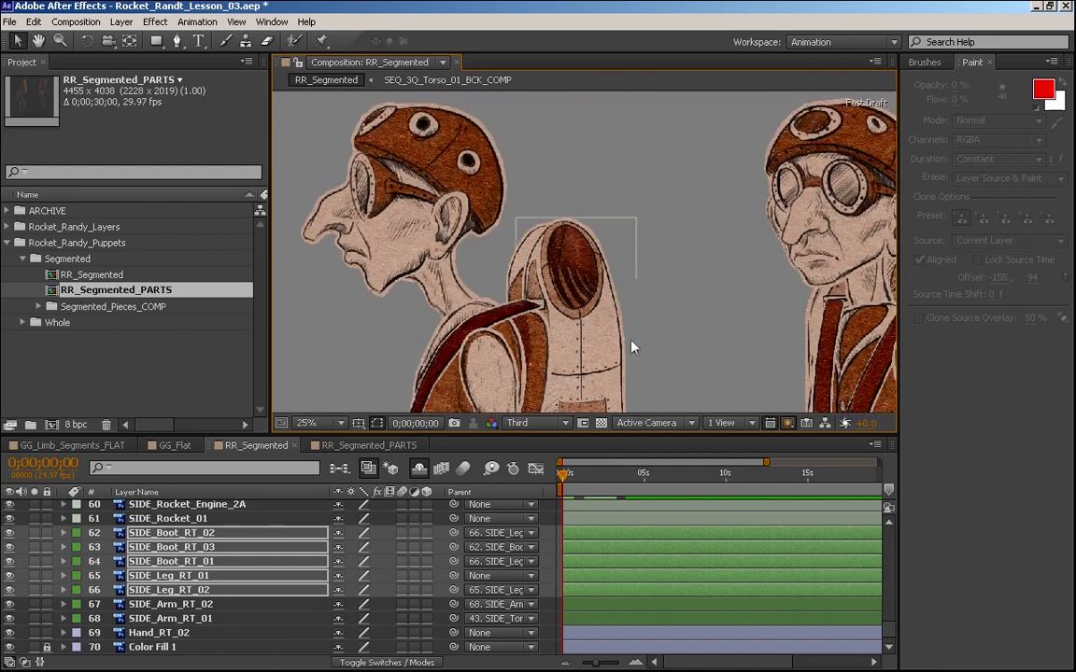
- Examine the assembled side and three-quarter puppets and the stacking order of the 3Q leg and boot layers
key(grave)
drag(601, 471, 567, 410)
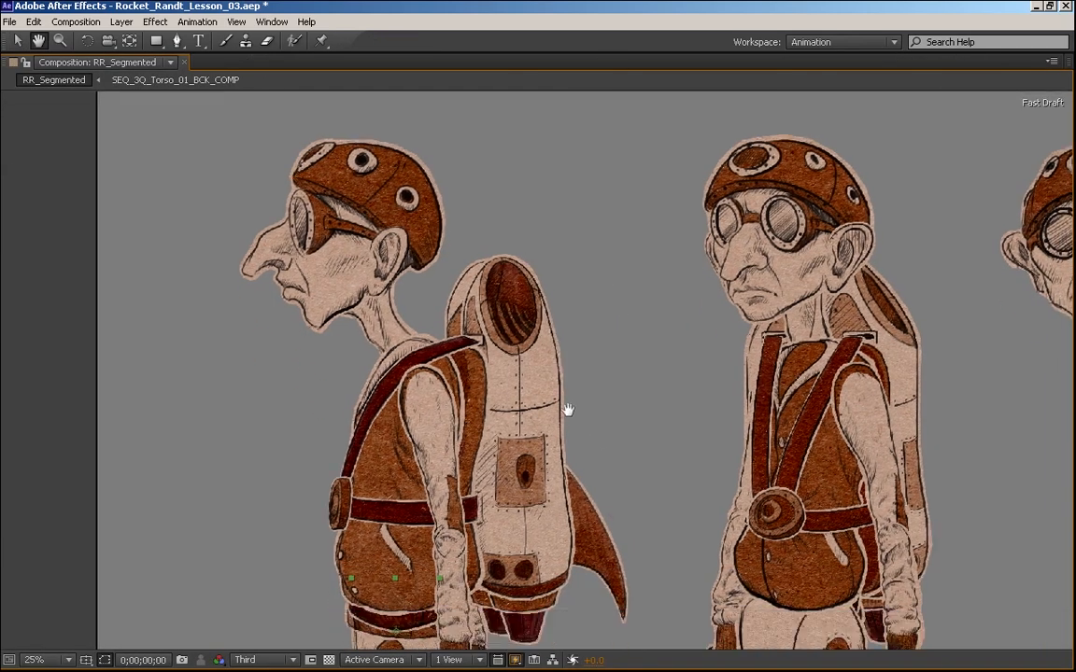
scroll(553, 408, down, 1)
key(space)
drag(623, 538, 612, 452)
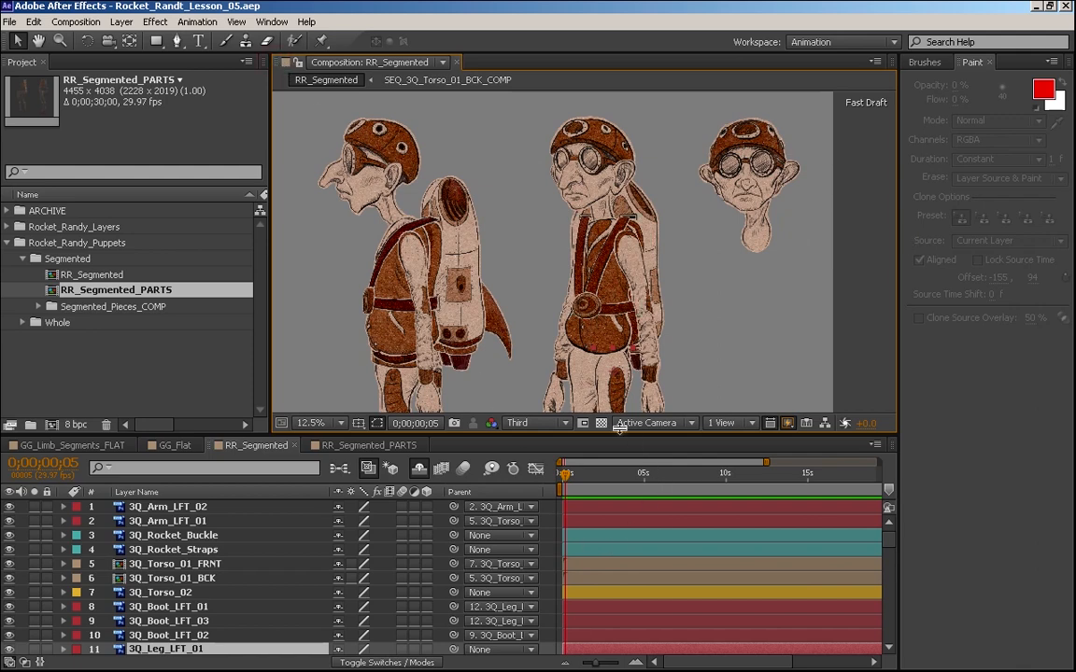
key(grave)
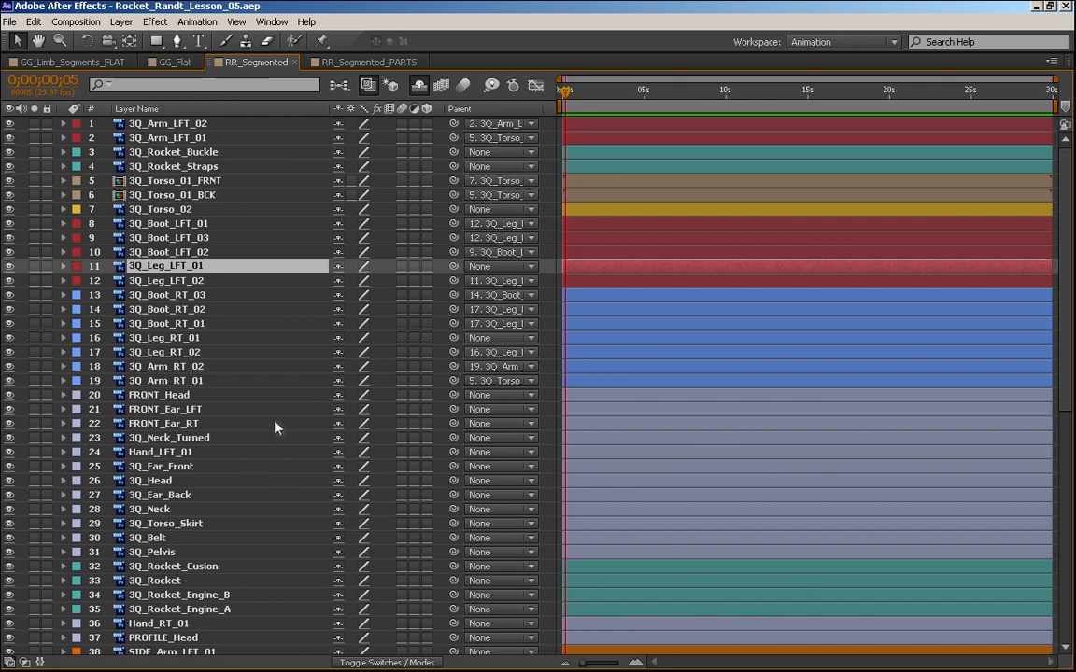
key(grave)
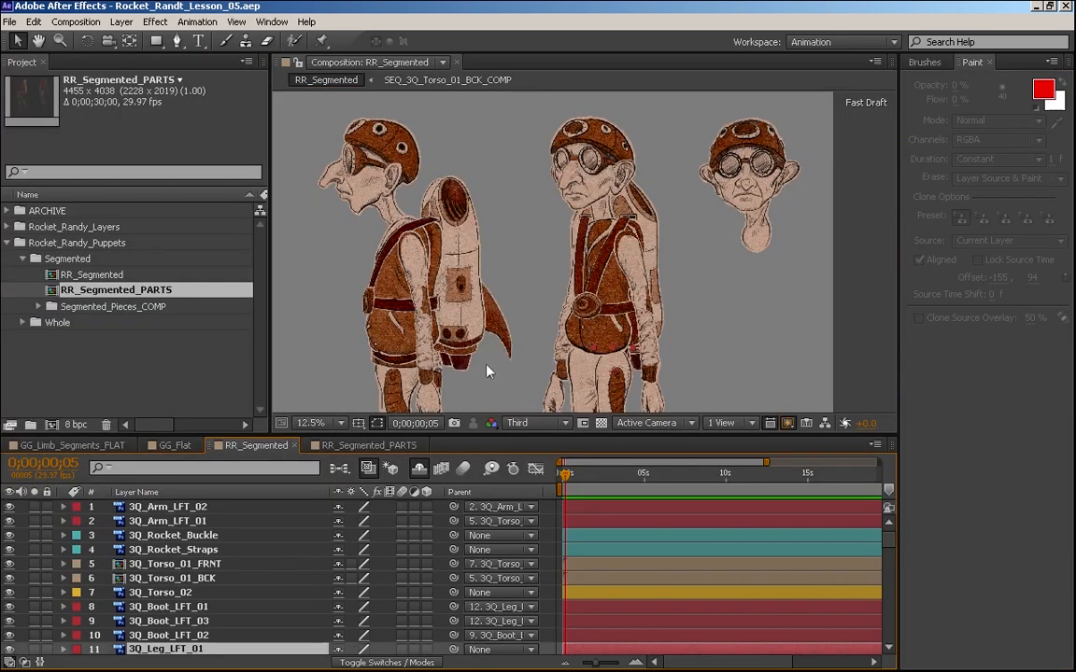
click(661, 340)
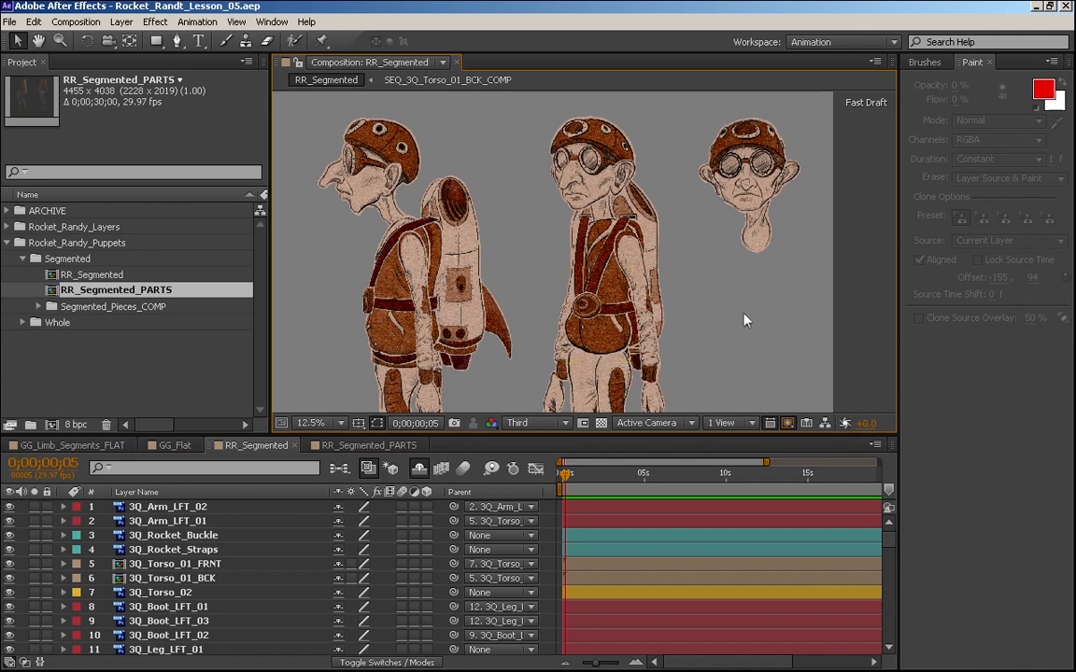
drag(702, 370, 702, 329)
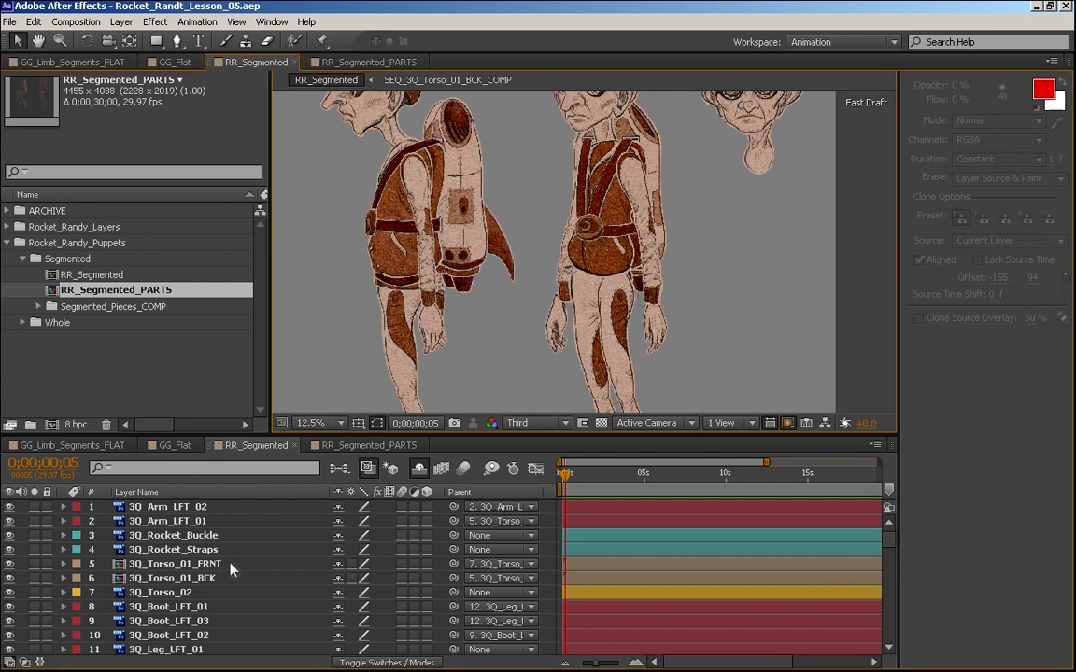
key(grave)
click(168, 297)
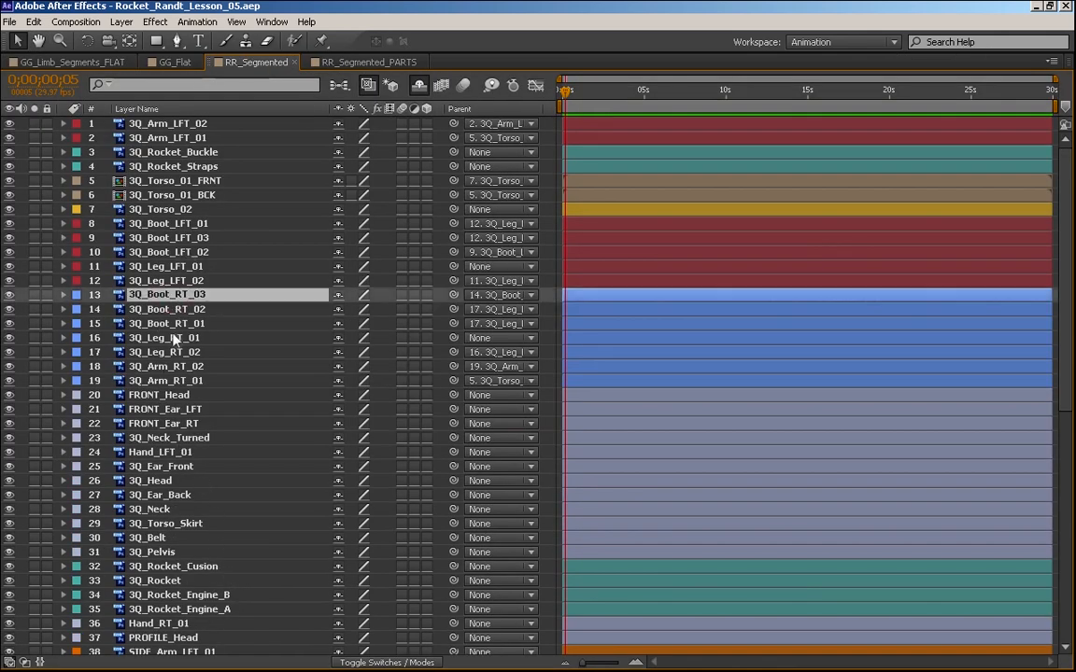
key(h)
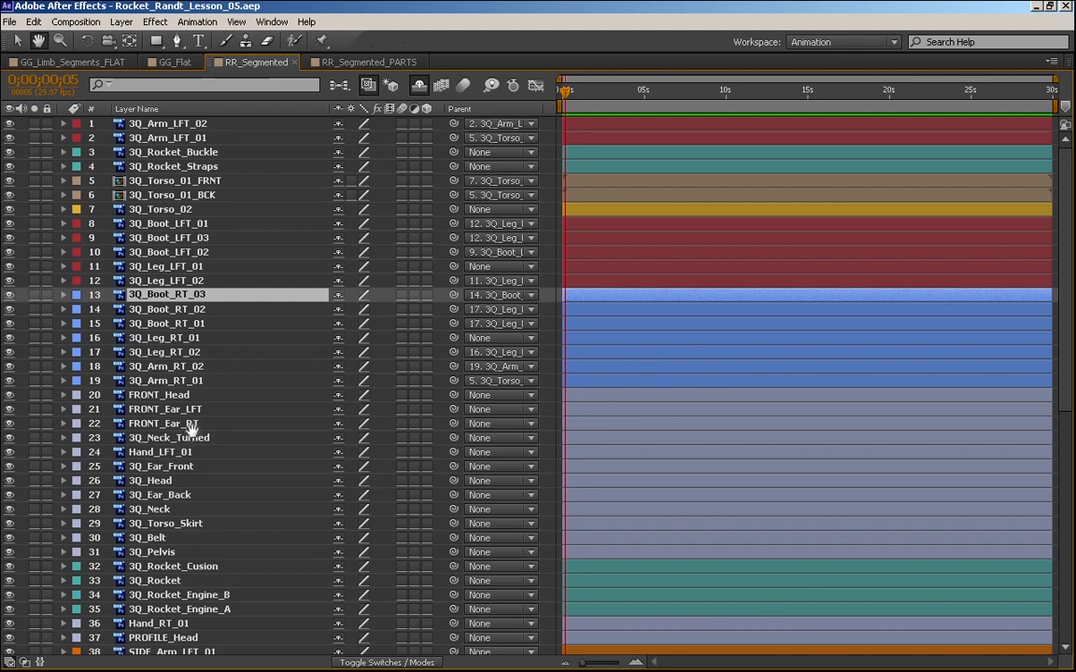
key(v)
click(200, 225)
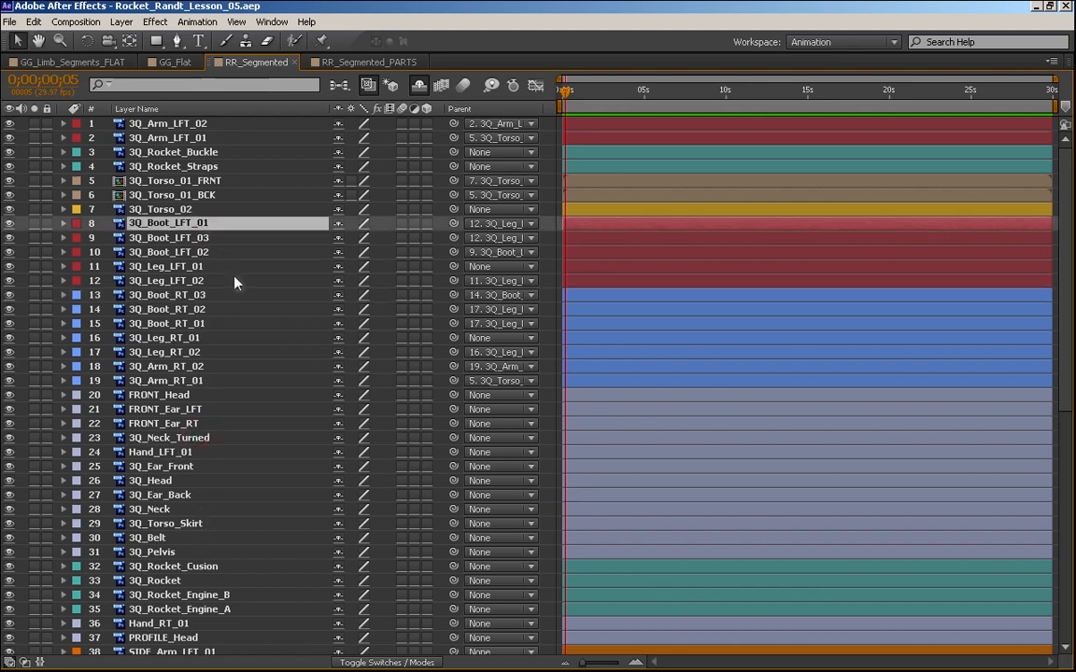
- Move the 3Q_Torso_Skirt, 3Q_Belt and 3Q_Pelvis layers between 3Q_Leg_LFT_02 and 3Q_Boot_RT_03
click(163, 553)
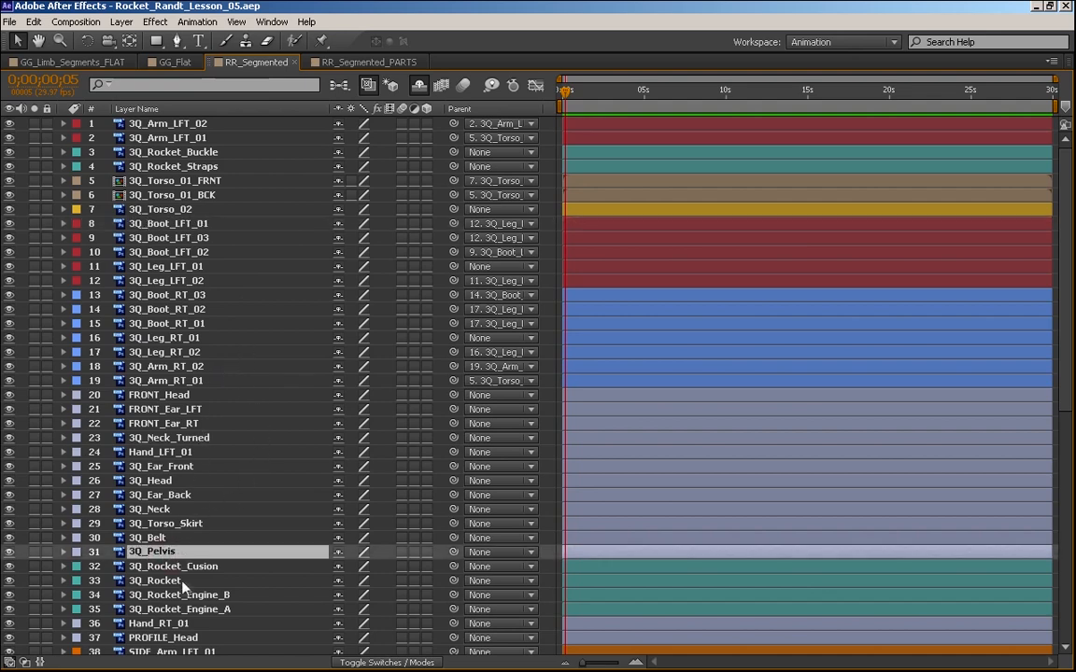
key(grave)
drag(888, 549, 887, 596)
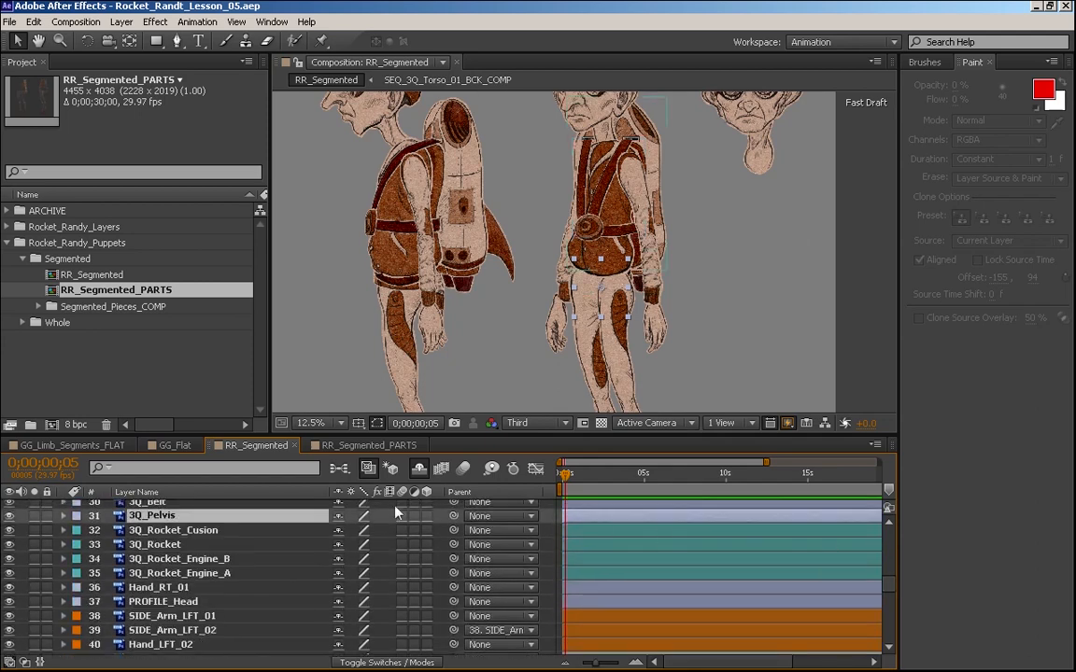
scroll(888, 525, up, 3)
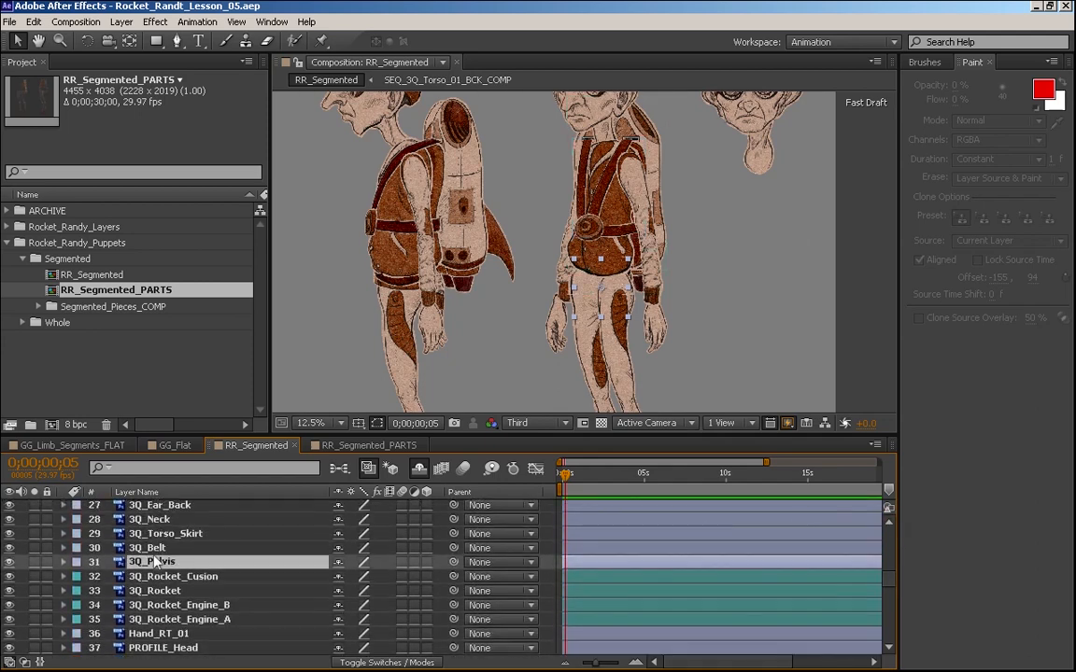
ctrl+click(159, 547)
ctrl+click(154, 533)
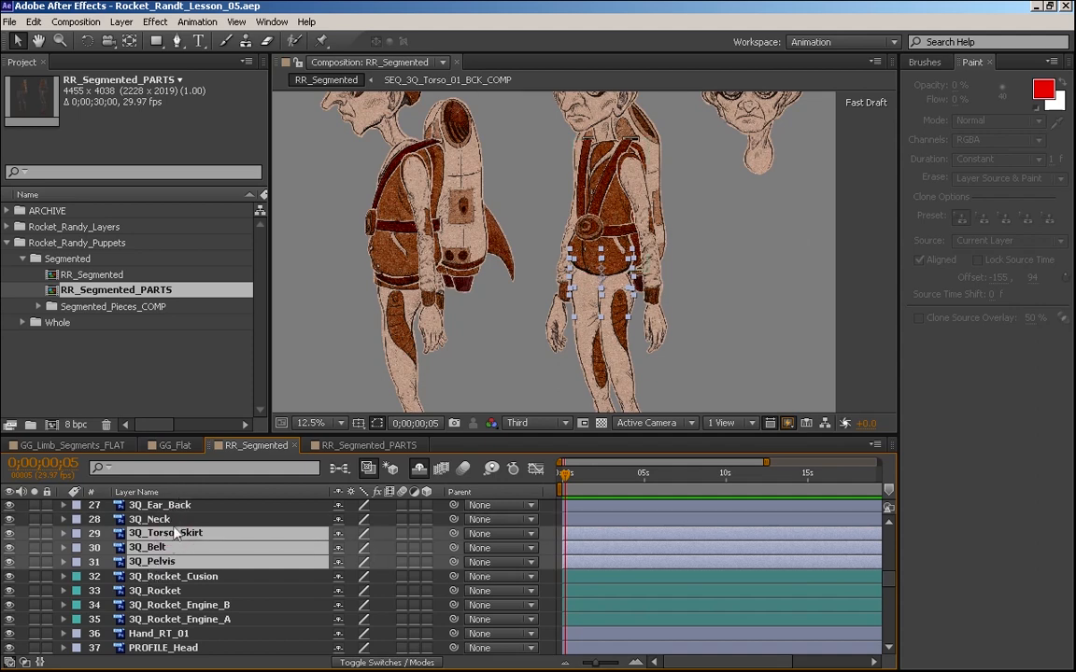
scroll(177, 516, up, 4)
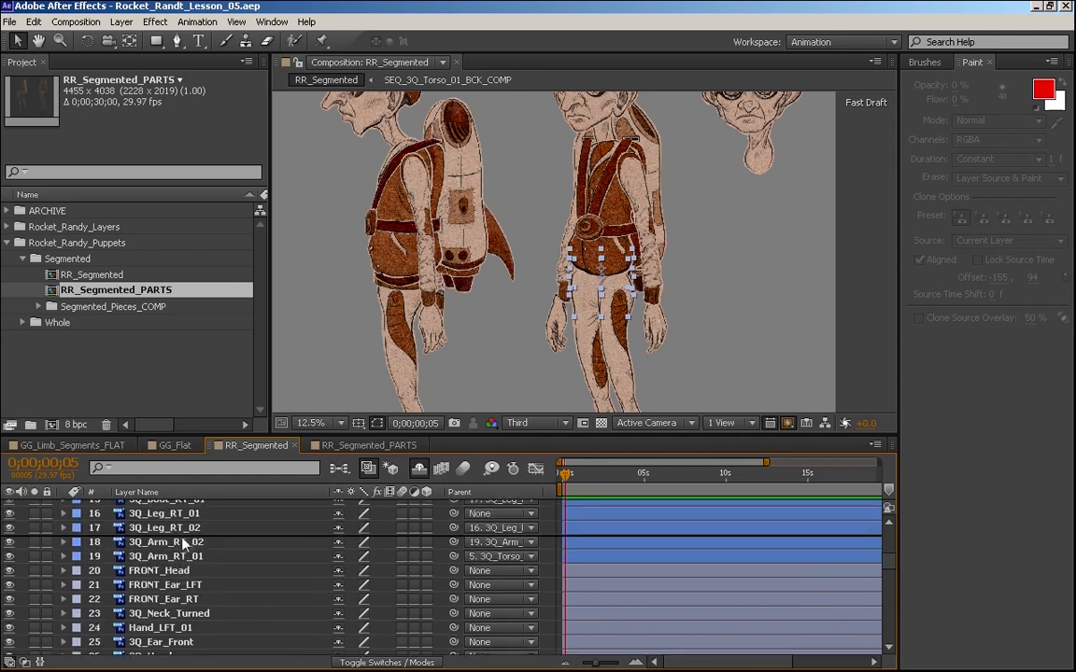
scroll(185, 530, up, 3)
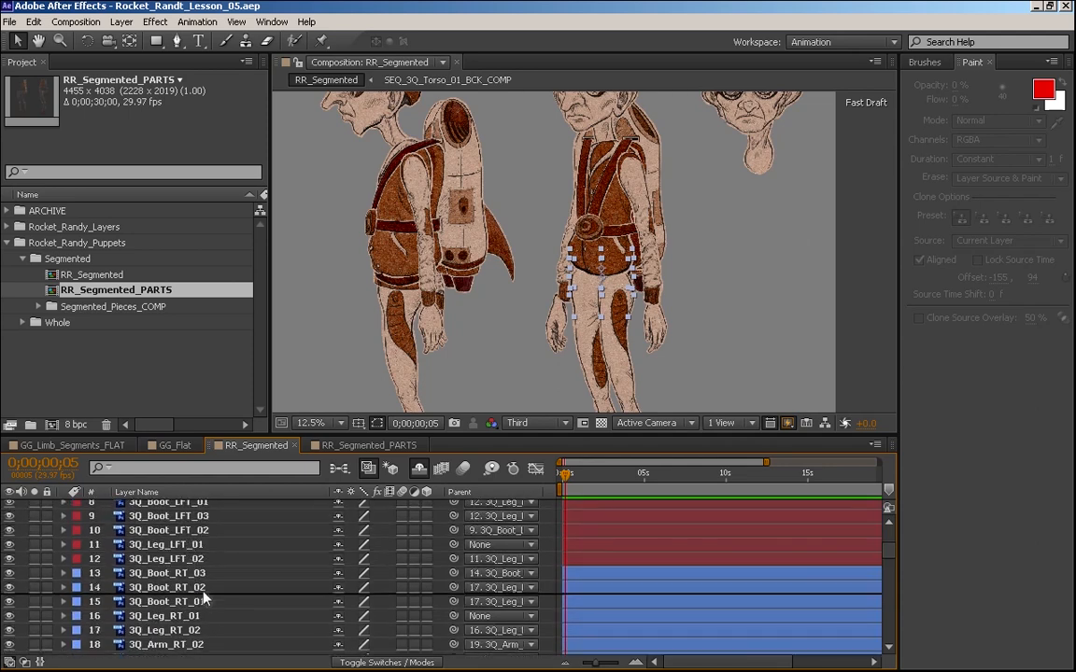
drag(202, 579, 210, 558)
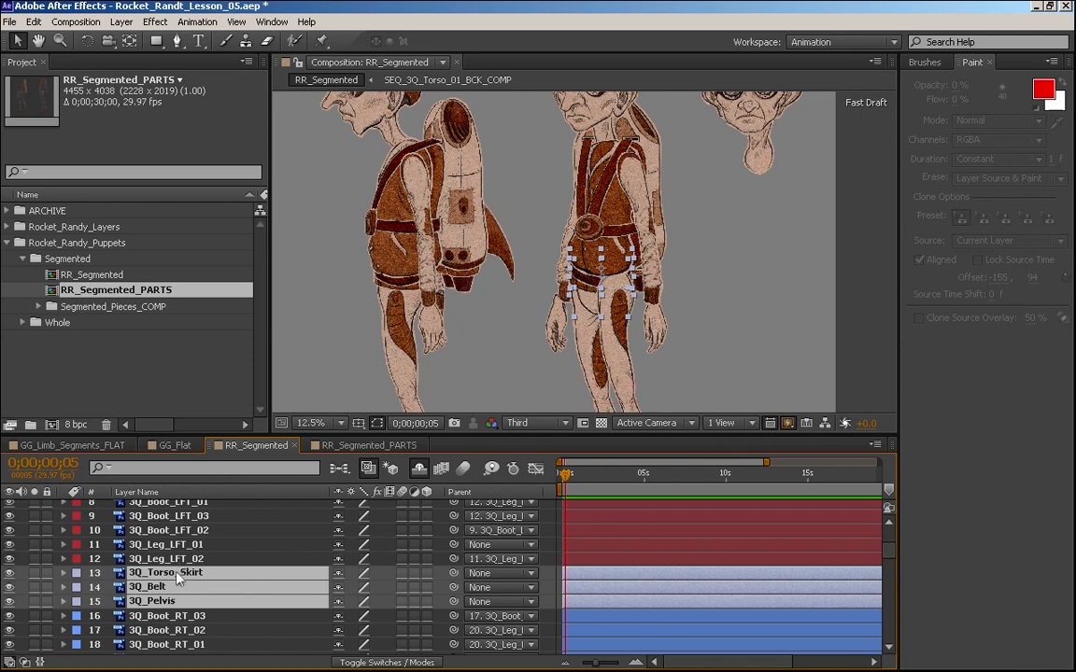
- Move the 3Q_Torso_Skirt and 3Q_Belt layers directly above 3Q_Leg_LFT_01, leaving 3Q_Pelvis below the left leg layers
click(173, 559)
click(170, 574)
click(182, 587)
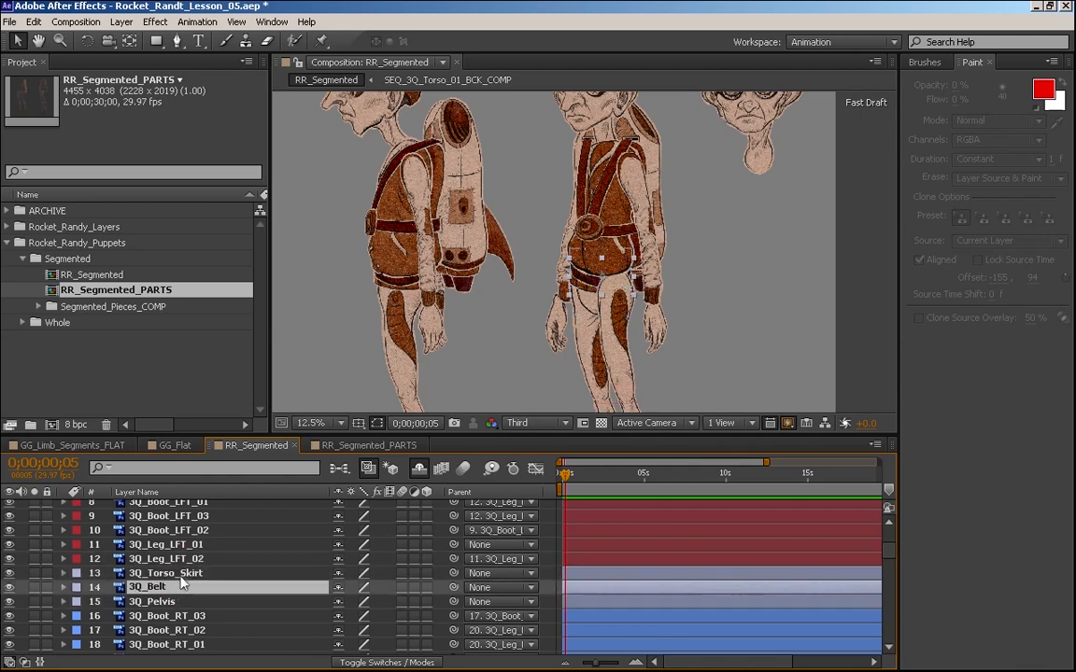
click(174, 573)
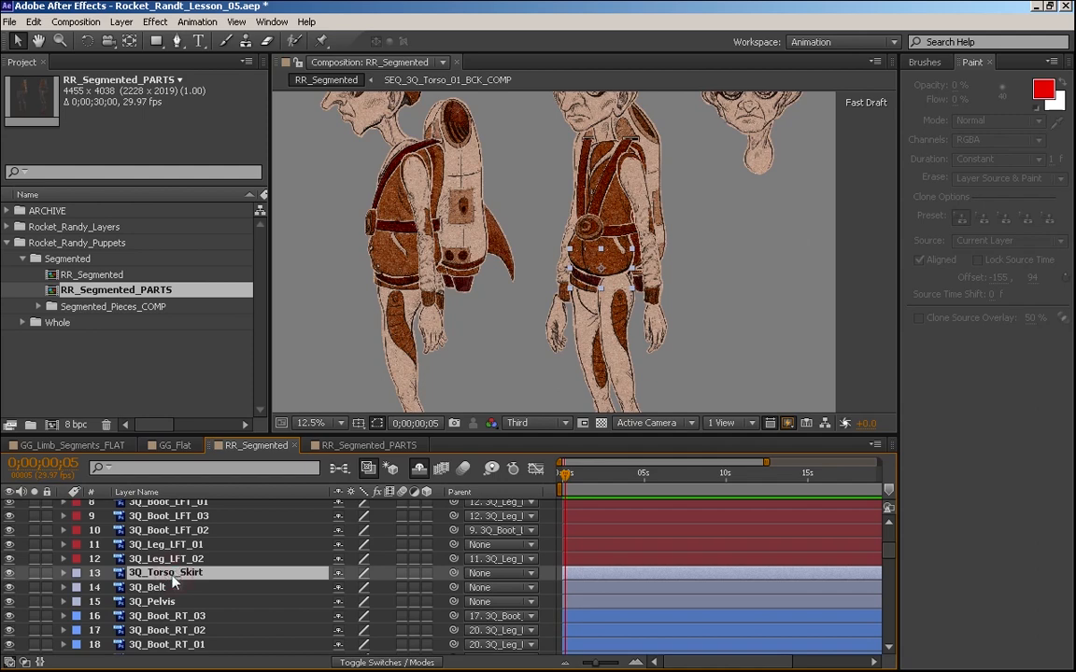
shift+click(172, 588)
drag(178, 551, 168, 542)
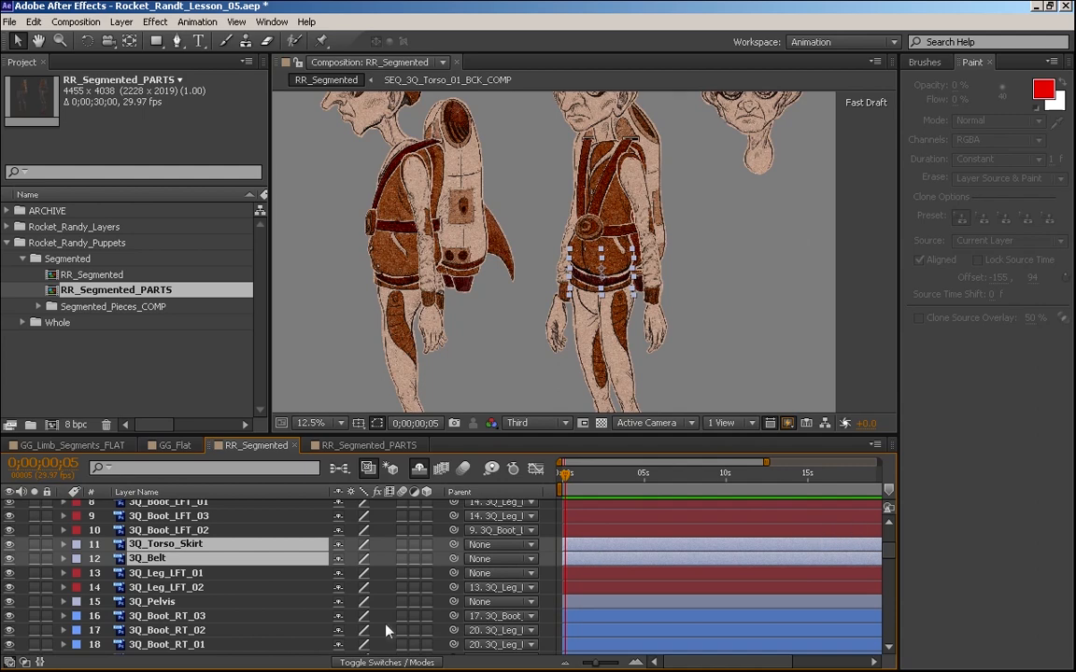
- Move the 3Q_Ear_Front, 3Q_Head, 3Q_Ear_Back and 3Q_Neck layers between 3Q_Torso_01_FRNT and 3Q_Torso_01_BCK
key(grave)
click(220, 194)
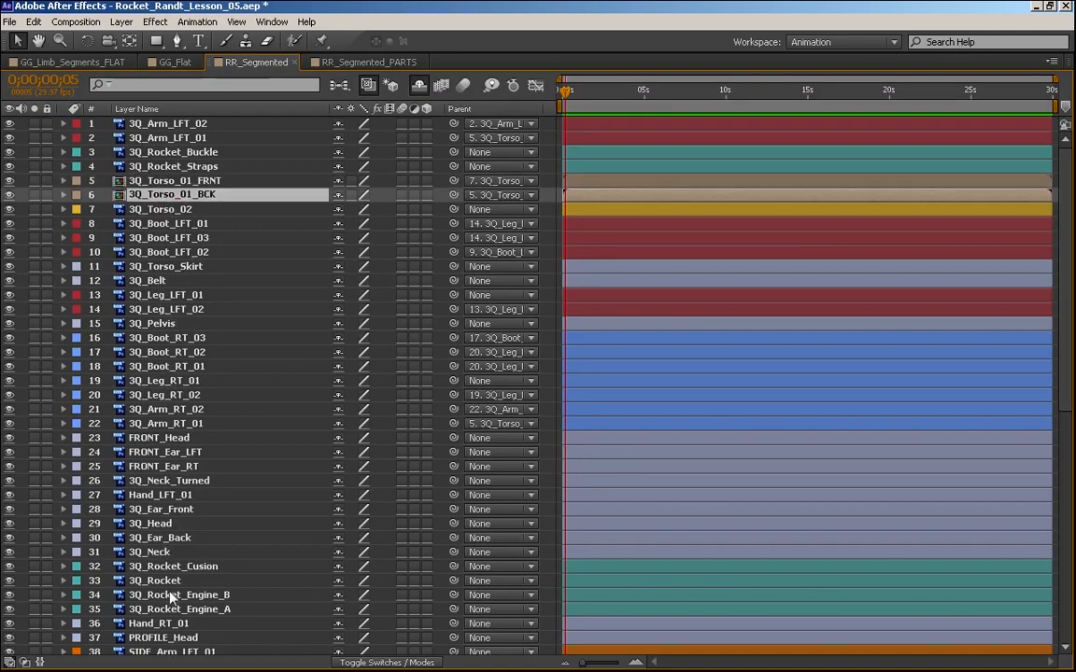
click(160, 480)
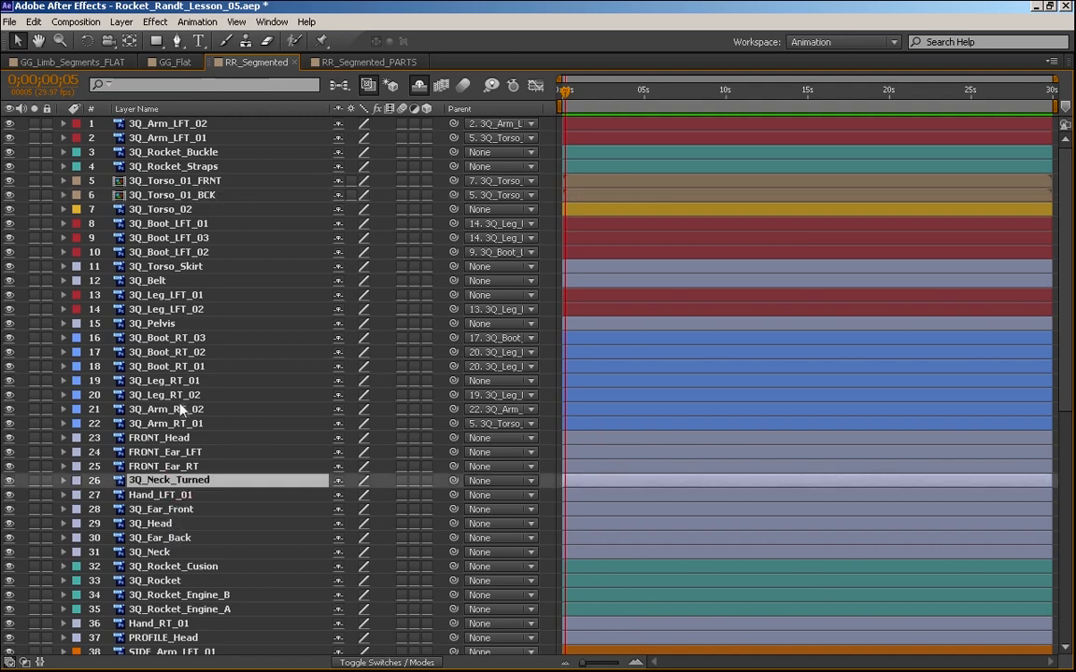
click(166, 182)
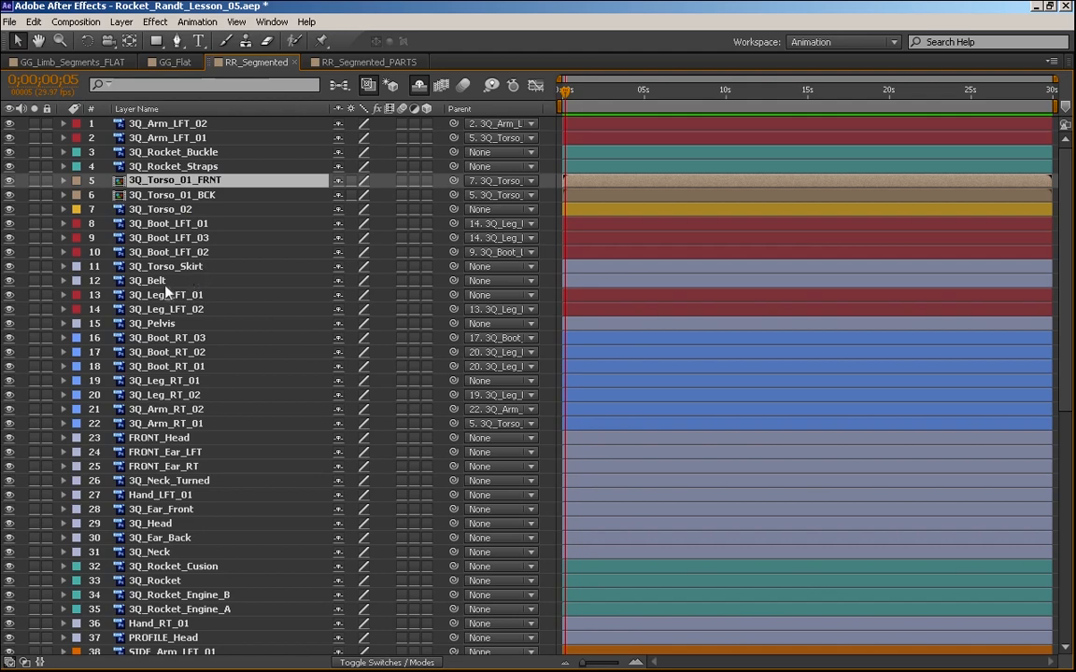
click(158, 524)
click(182, 510)
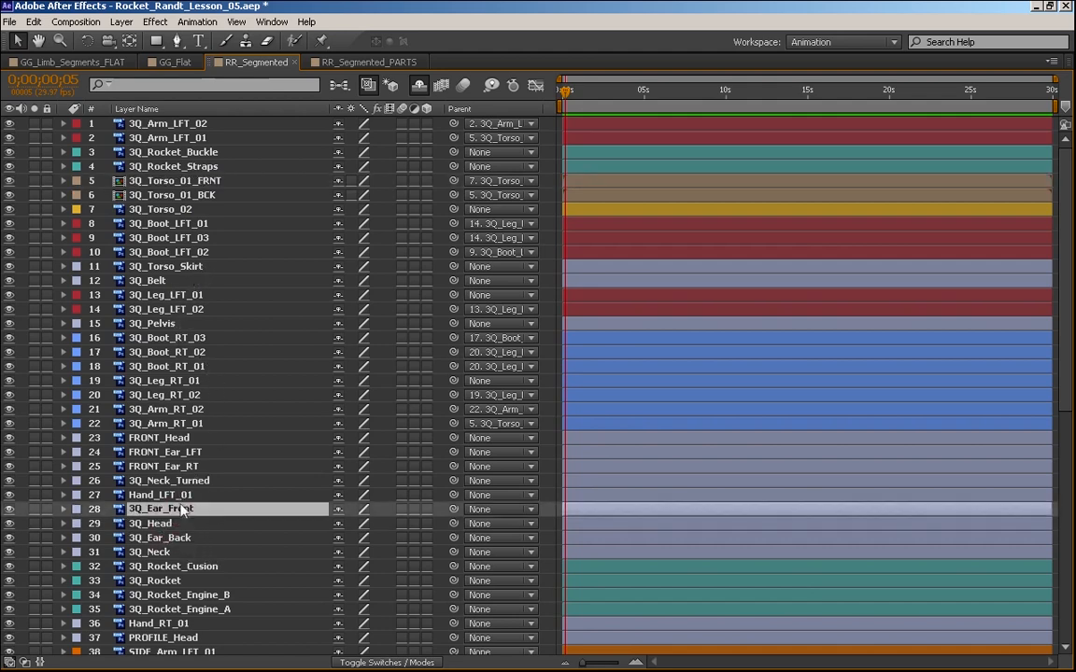
click(178, 539)
click(171, 554)
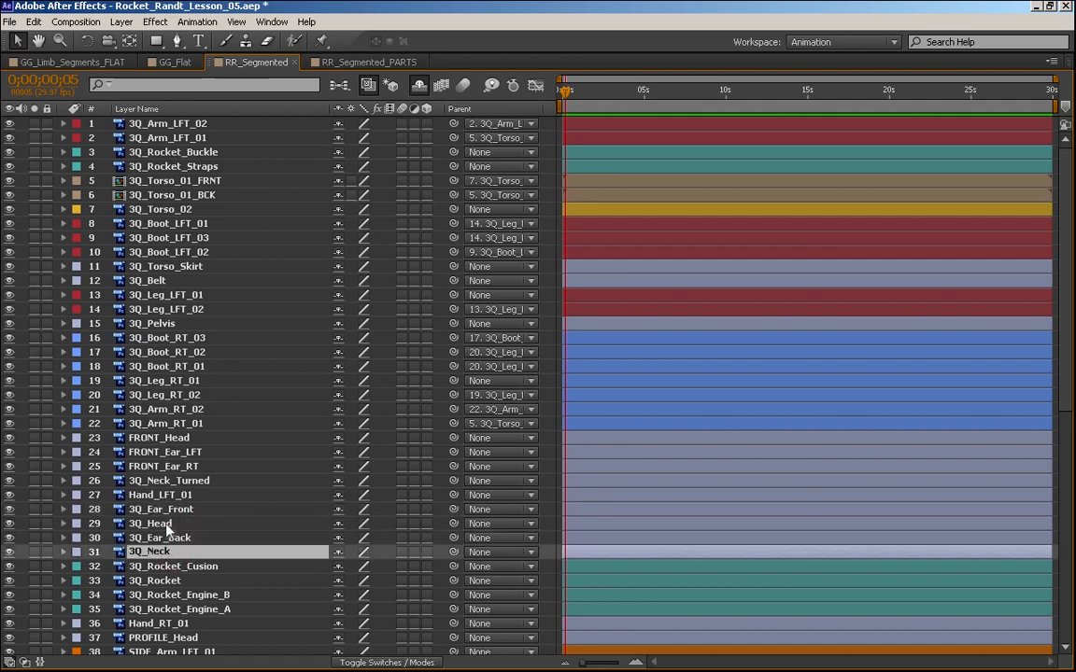
click(166, 510)
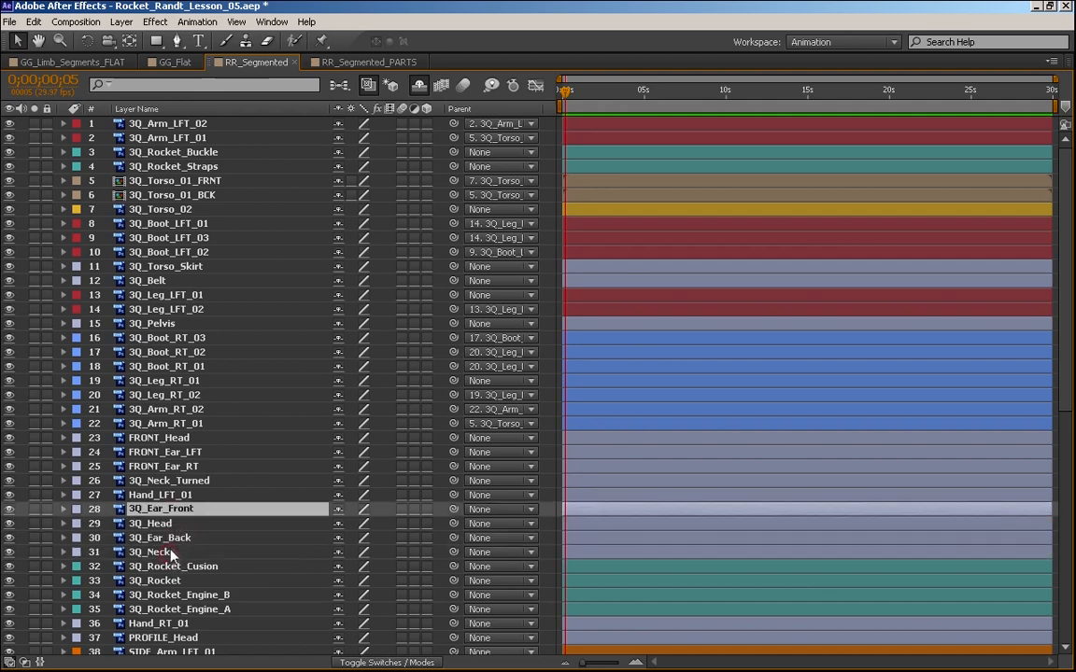
shift+click(171, 553)
drag(160, 516, 195, 192)
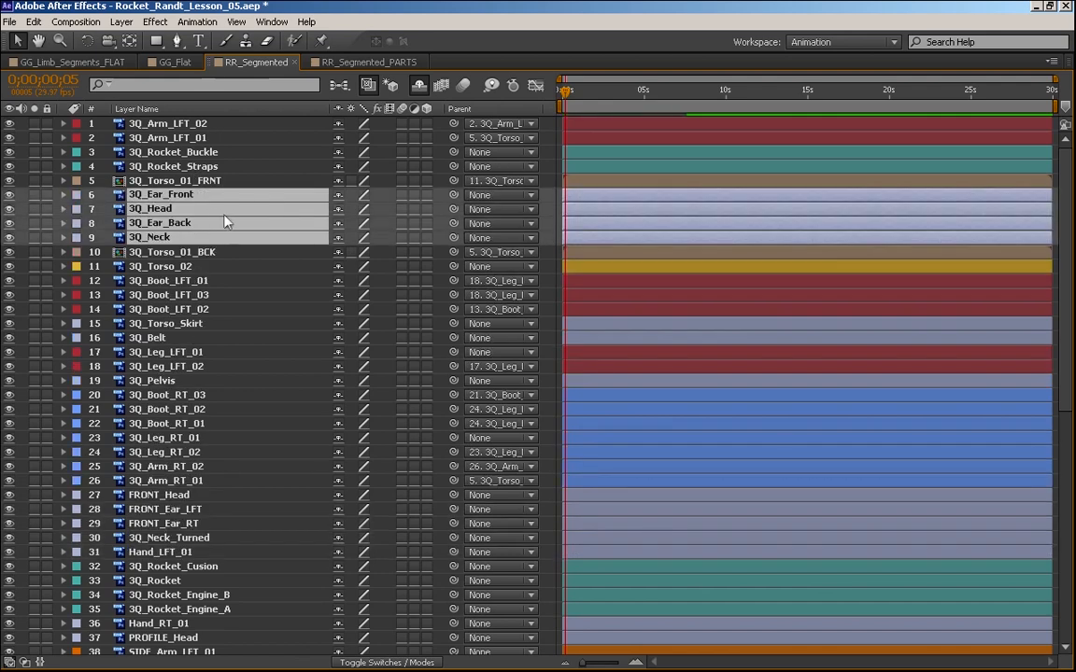
- Test the three-quarter puppet by shifting 3Q_Torso_02 downward in the composition and restoring its position
key(grave)
key(Caps_Lock)
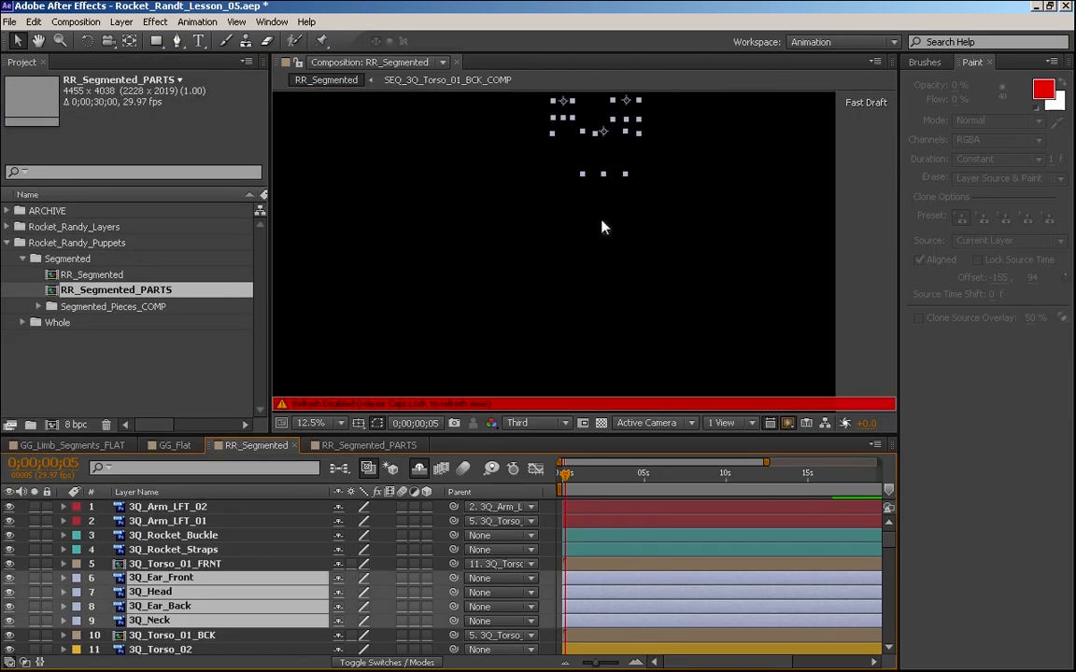
key(grave)
key(Caps_Lock)
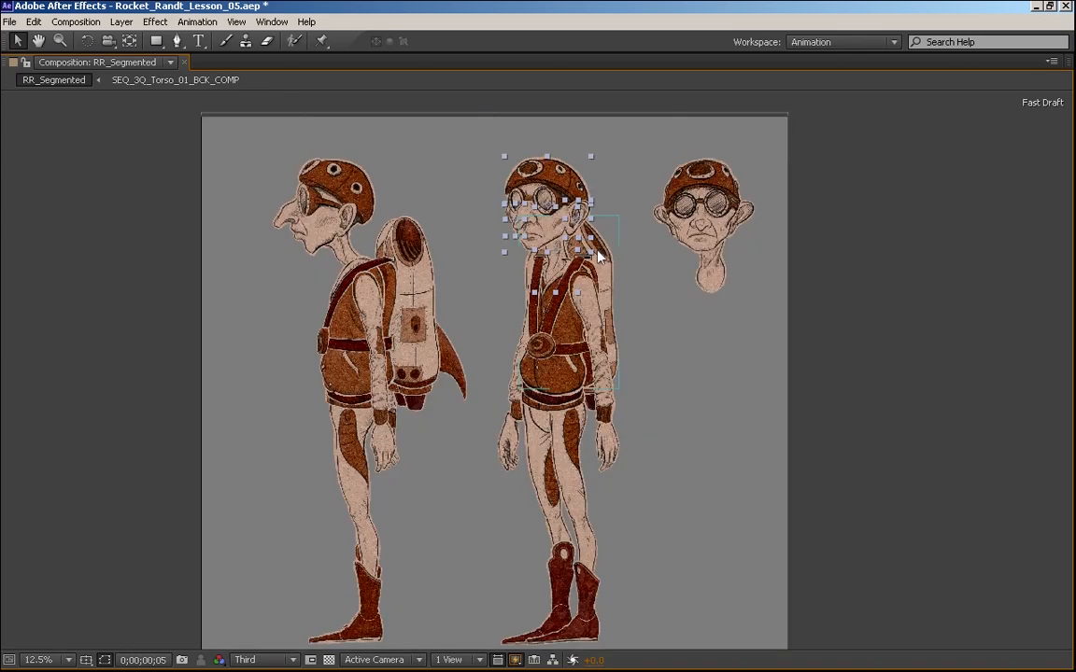
key(grave)
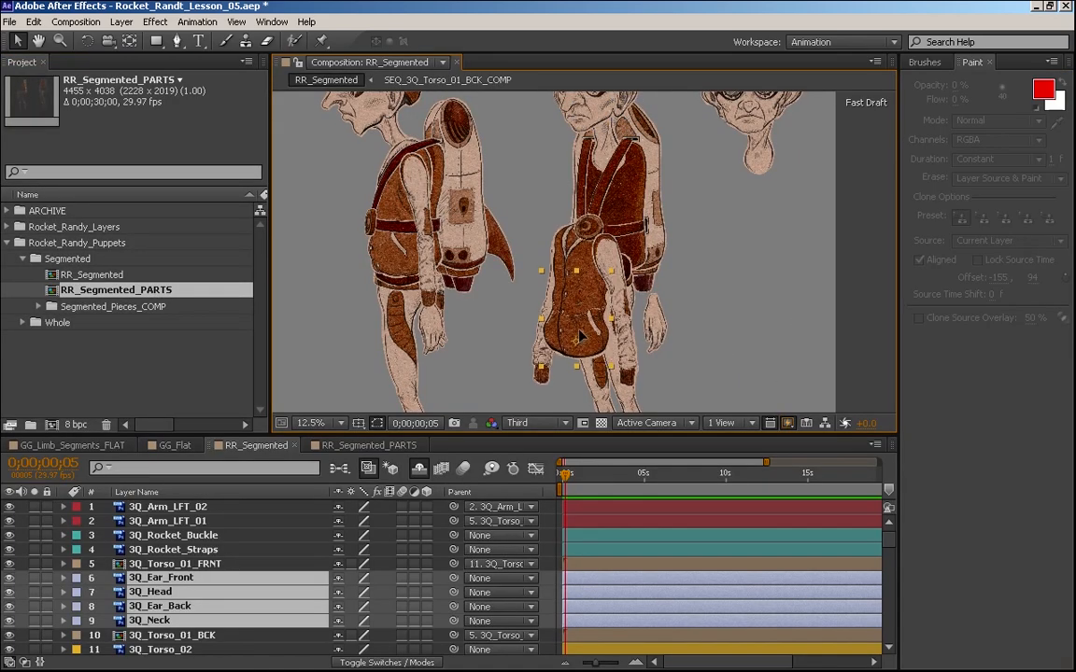
click(616, 241)
space+drag(667, 166, 644, 241)
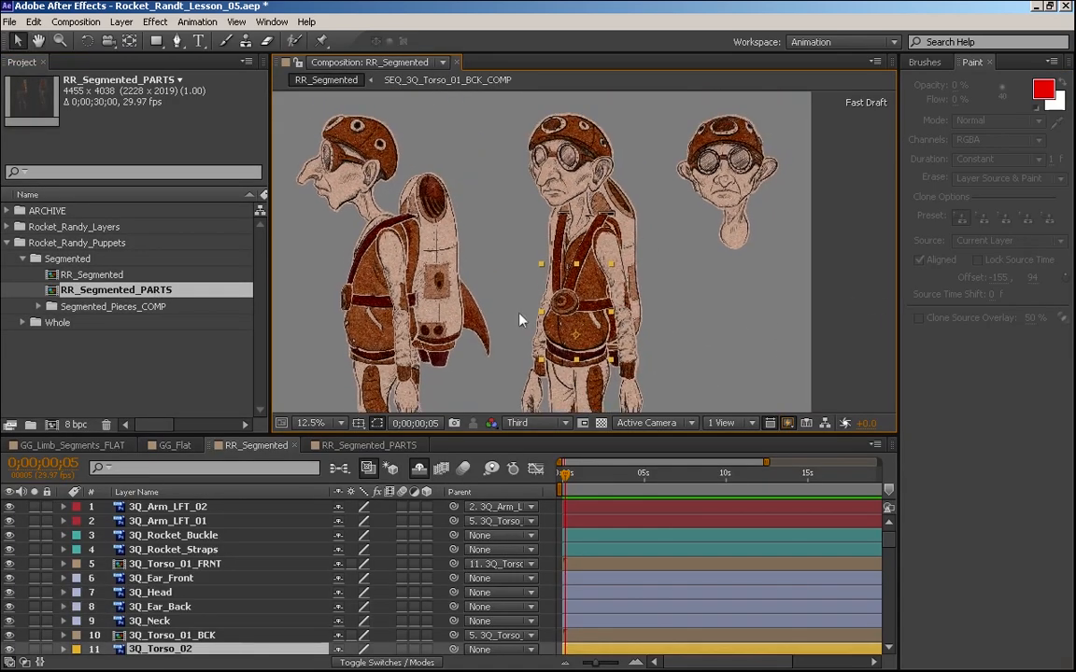
- Inspect the three-quarter puppet's neck, straps, belt and waist up close, and select the 3Q_Torso_01_BCK layer
scroll(519, 316, up, 2)
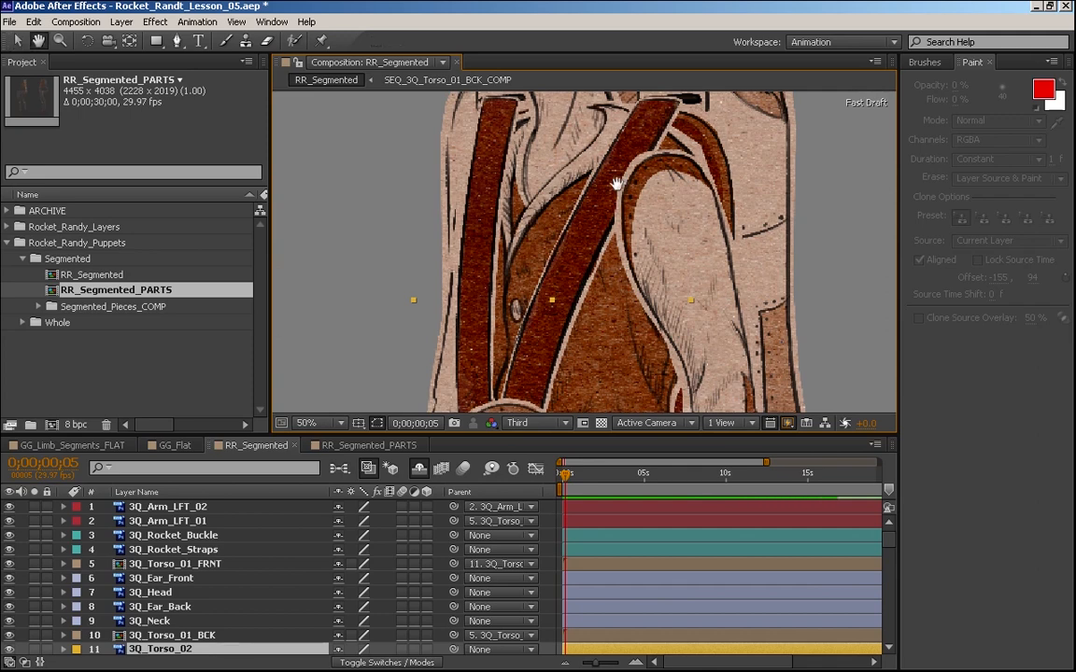
space+drag(613, 144, 584, 323)
scroll(584, 322, down, 2)
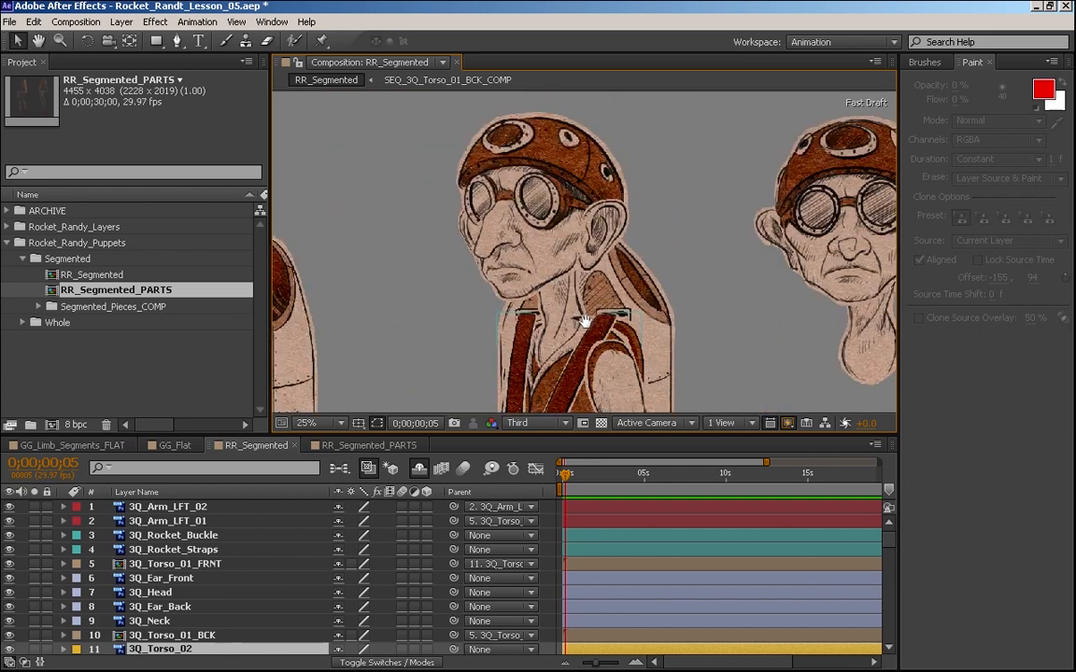
drag(707, 400, 691, 296)
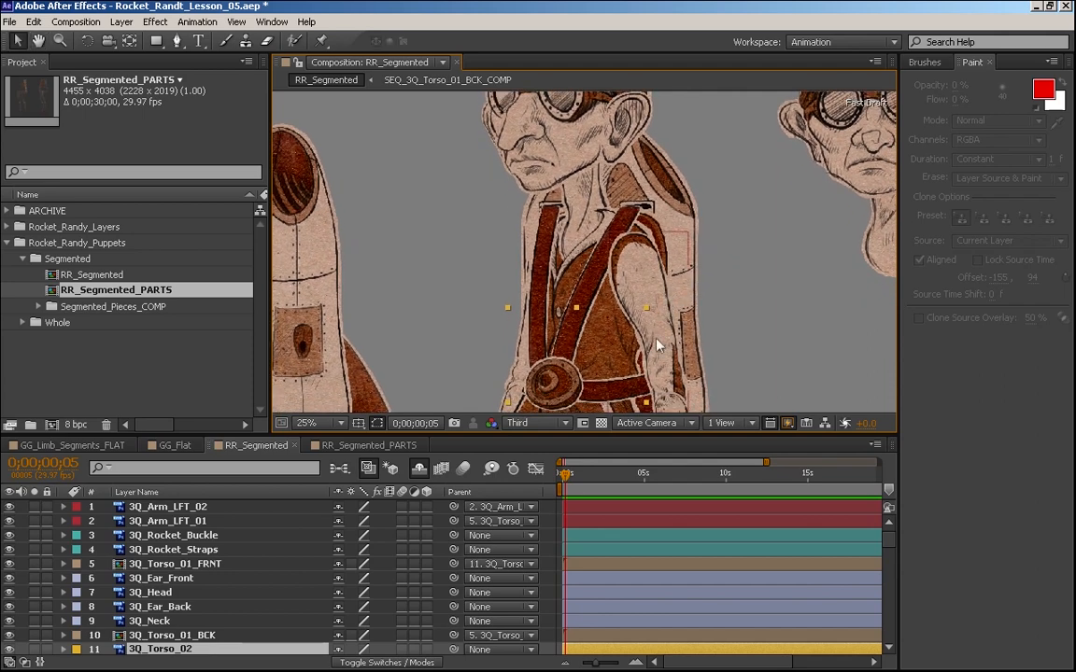
drag(663, 350, 621, 258)
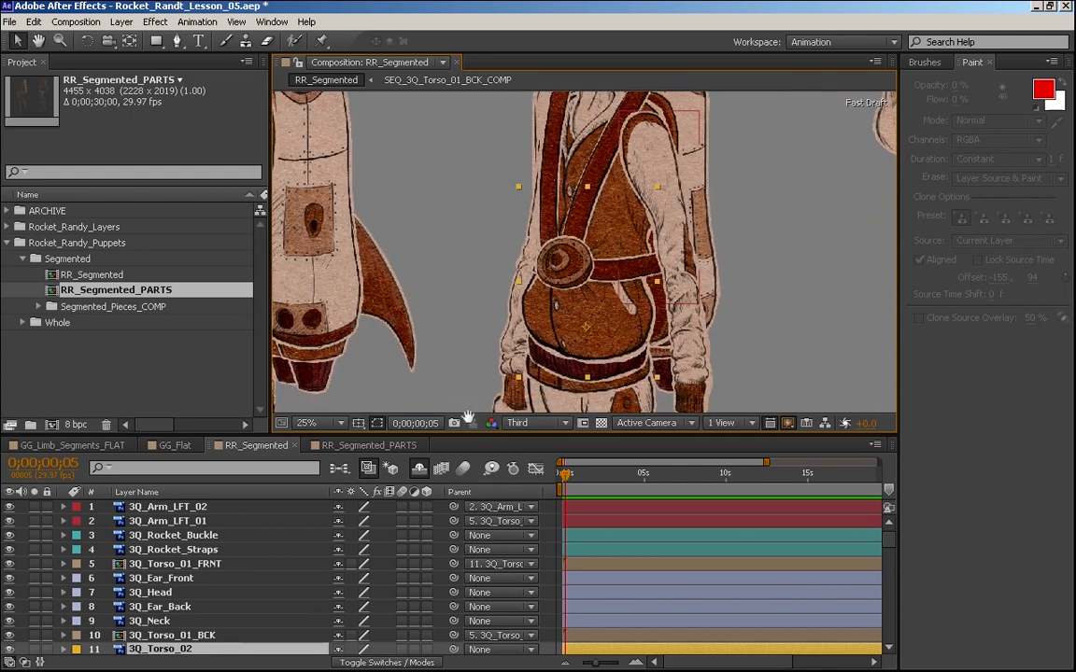
click(173, 636)
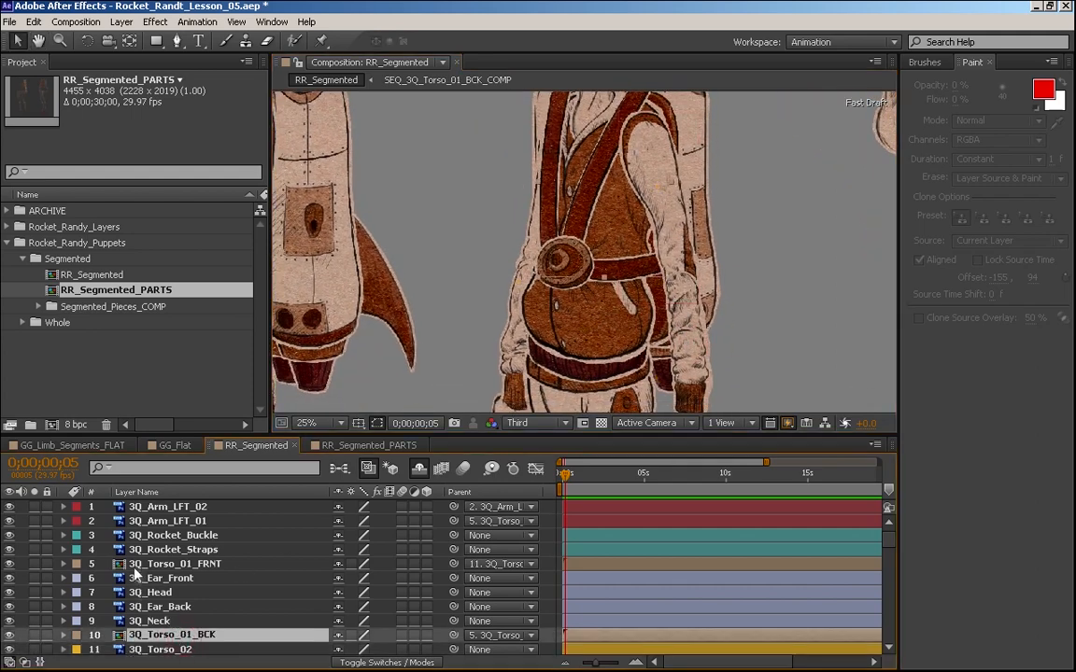
- Check what the 3Q_Torso_01_FRNT layer contributes to the puppet by toggling its visibility off and back on
click(110, 563)
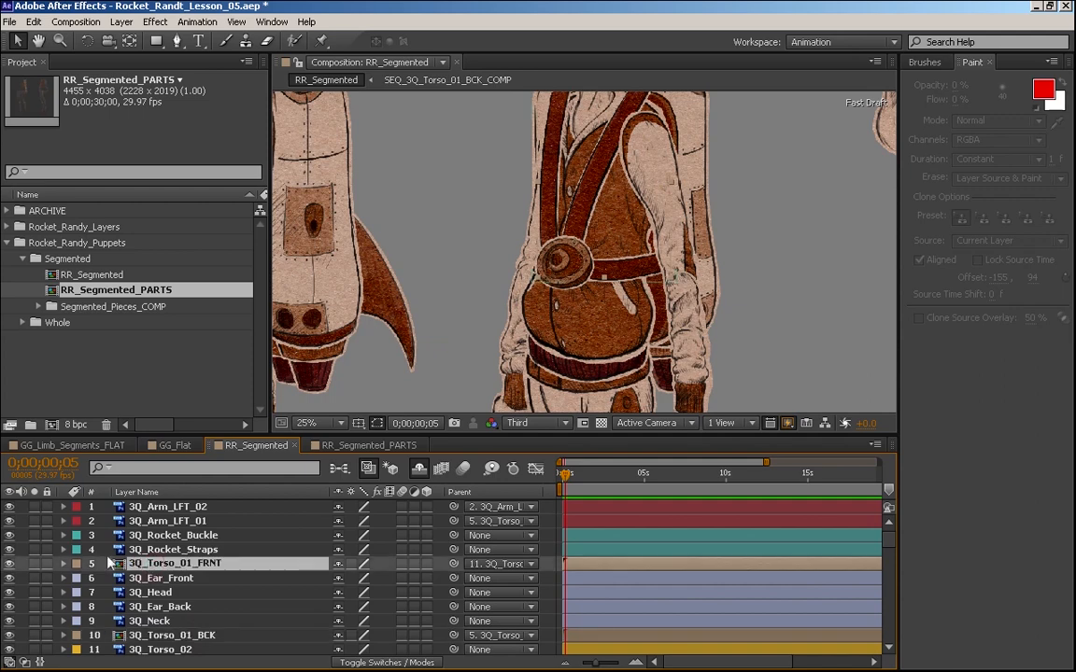
click(1, 564)
click(4, 565)
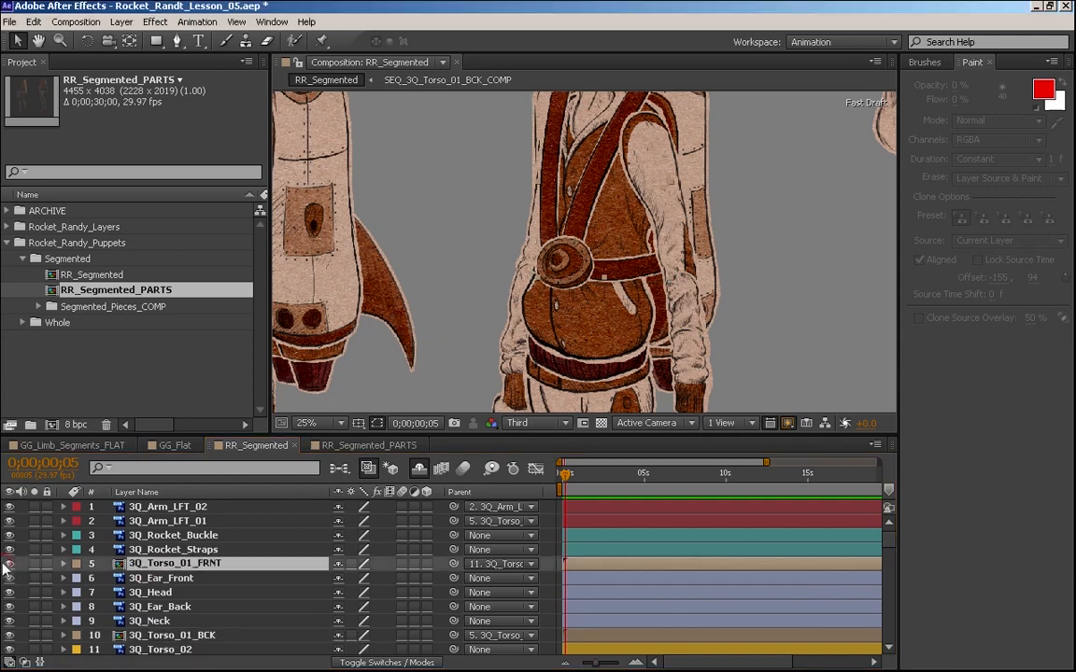
click(10, 564)
click(11, 565)
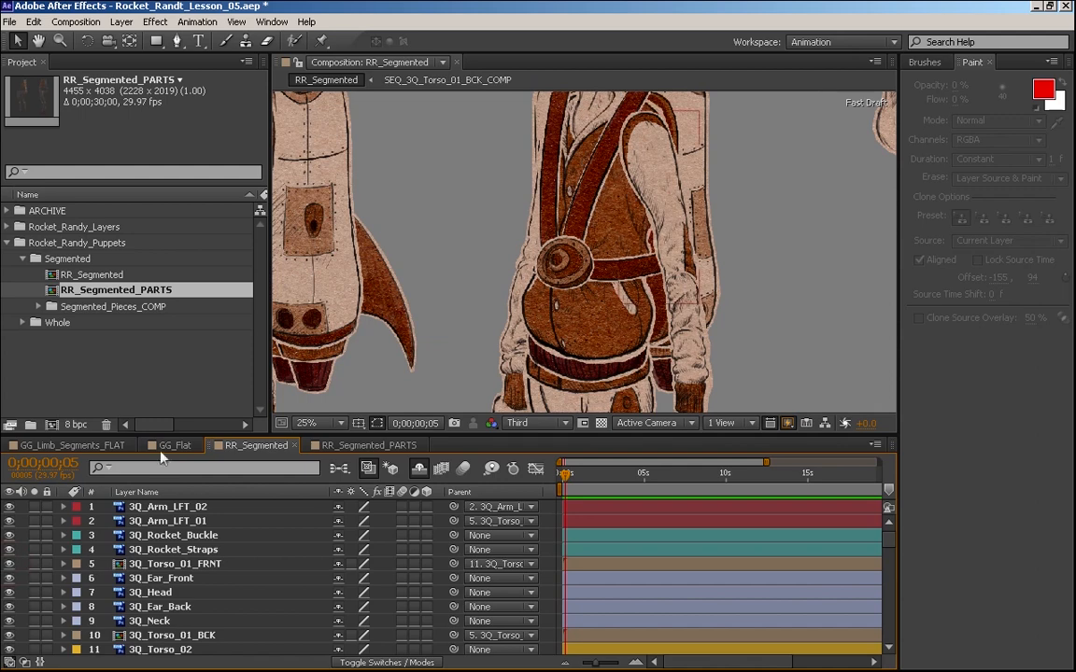
- Review the three-quarter puppet from neck to hands and its full layer list, ending with the whole composition in view
drag(633, 129, 610, 228)
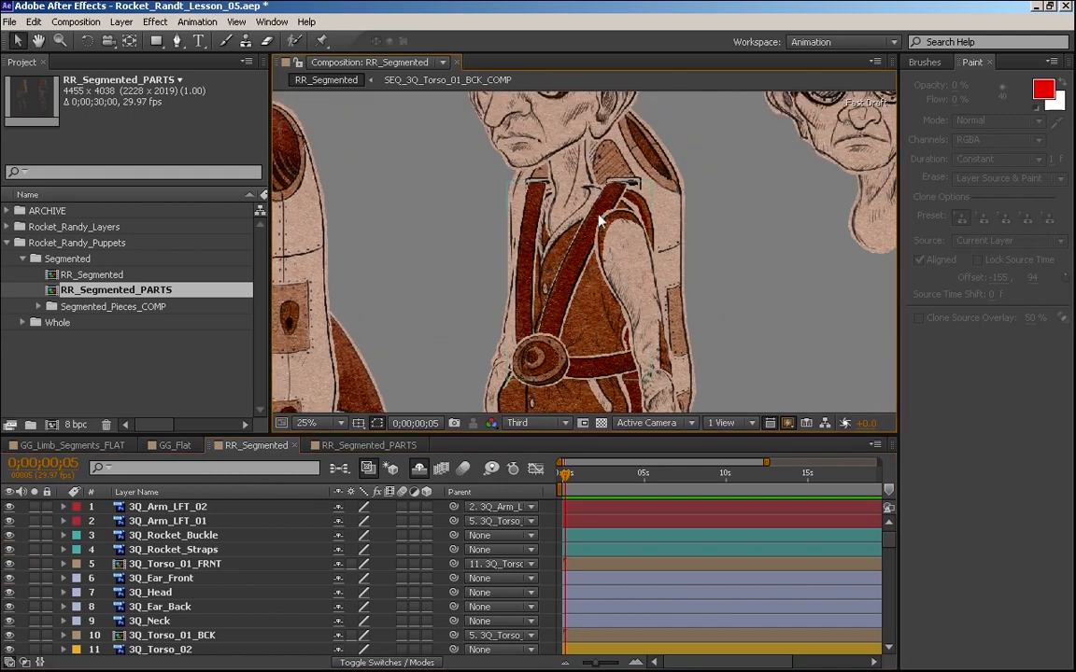
key(space)
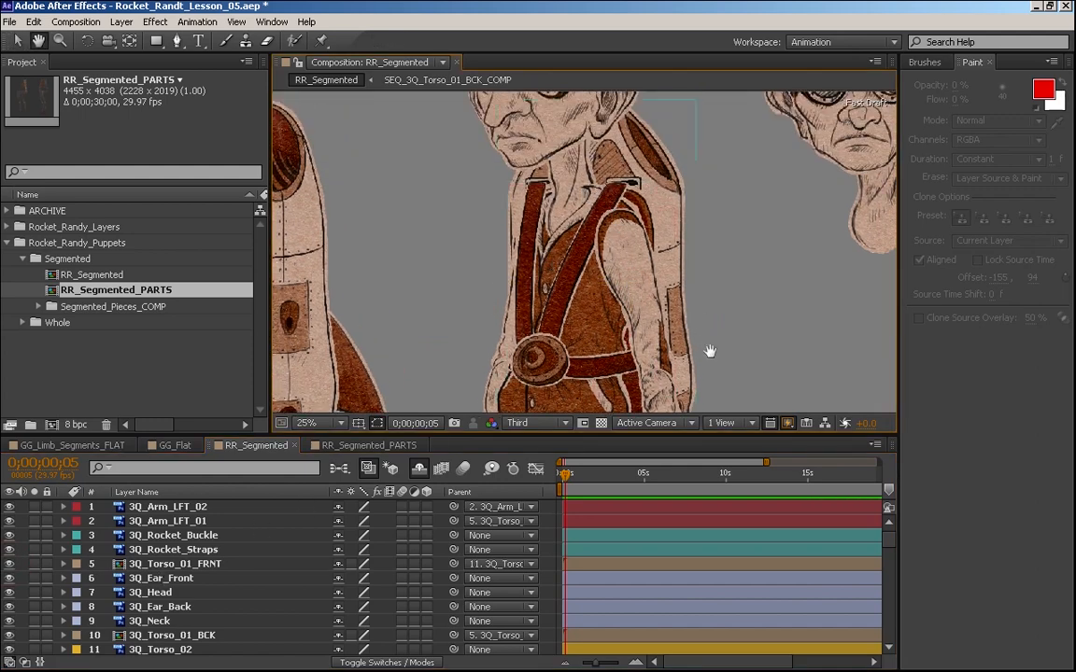
drag(708, 353, 743, 298)
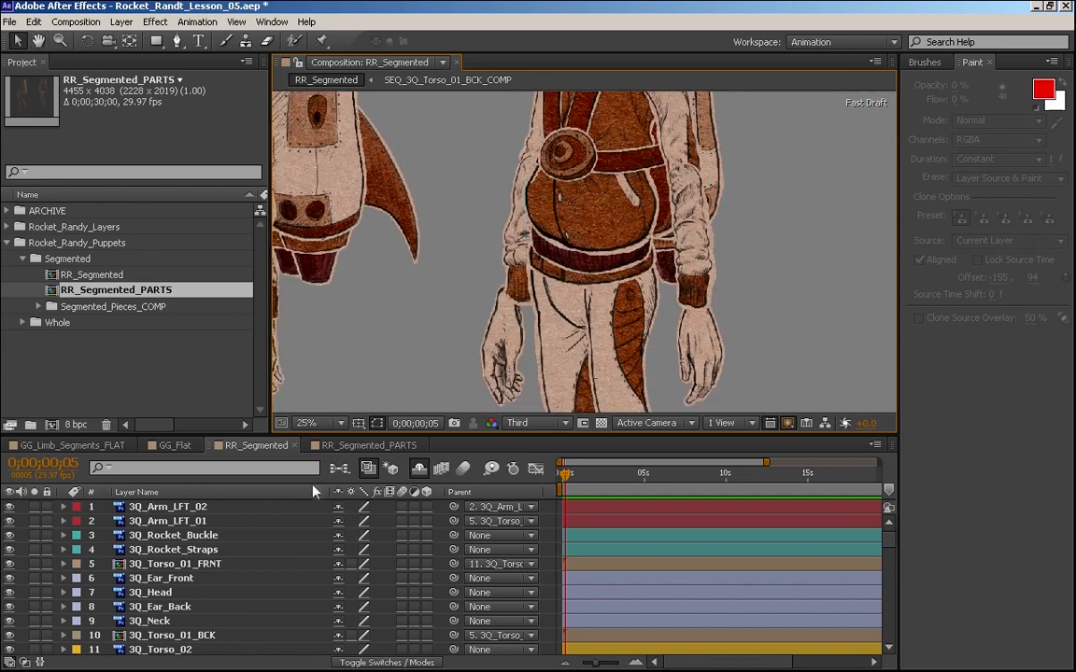
key(grave)
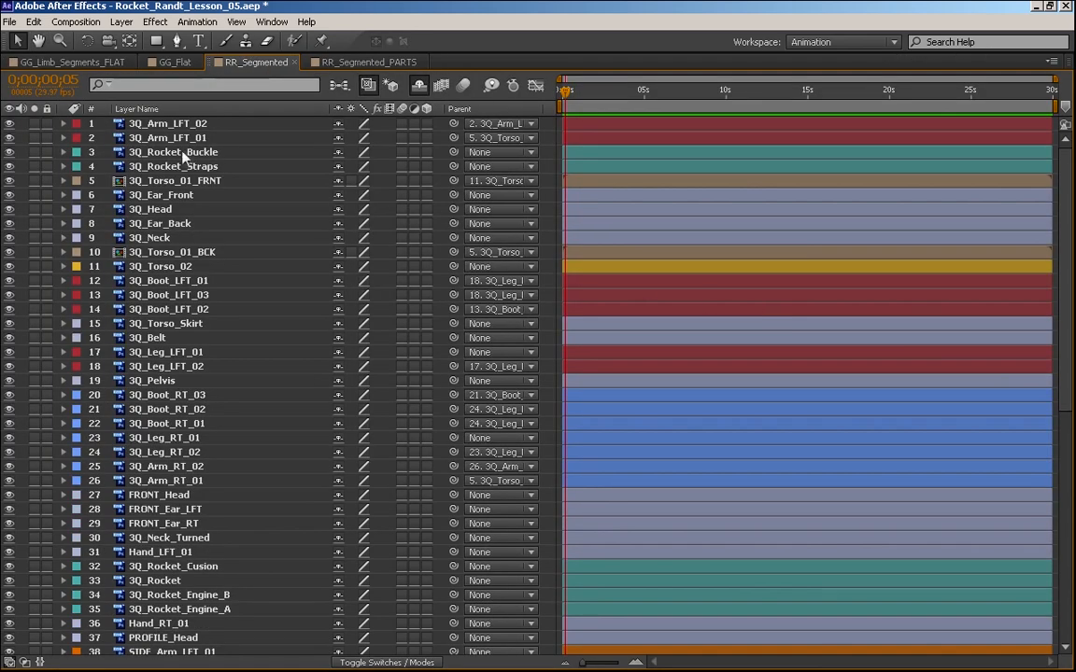
key(grave)
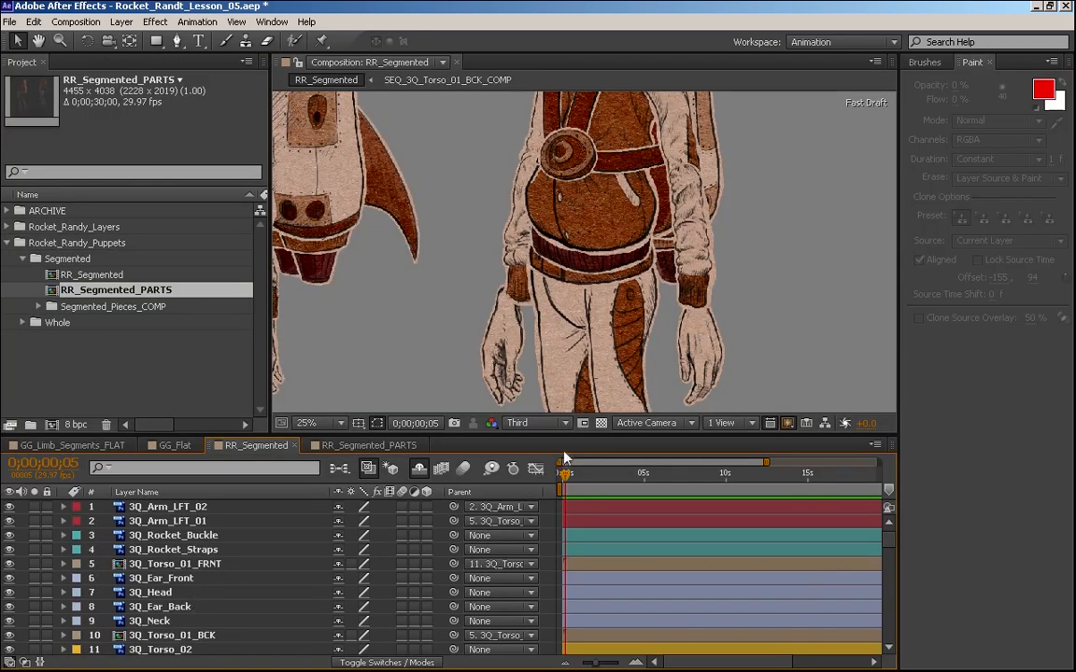
drag(253, 435, 253, 415)
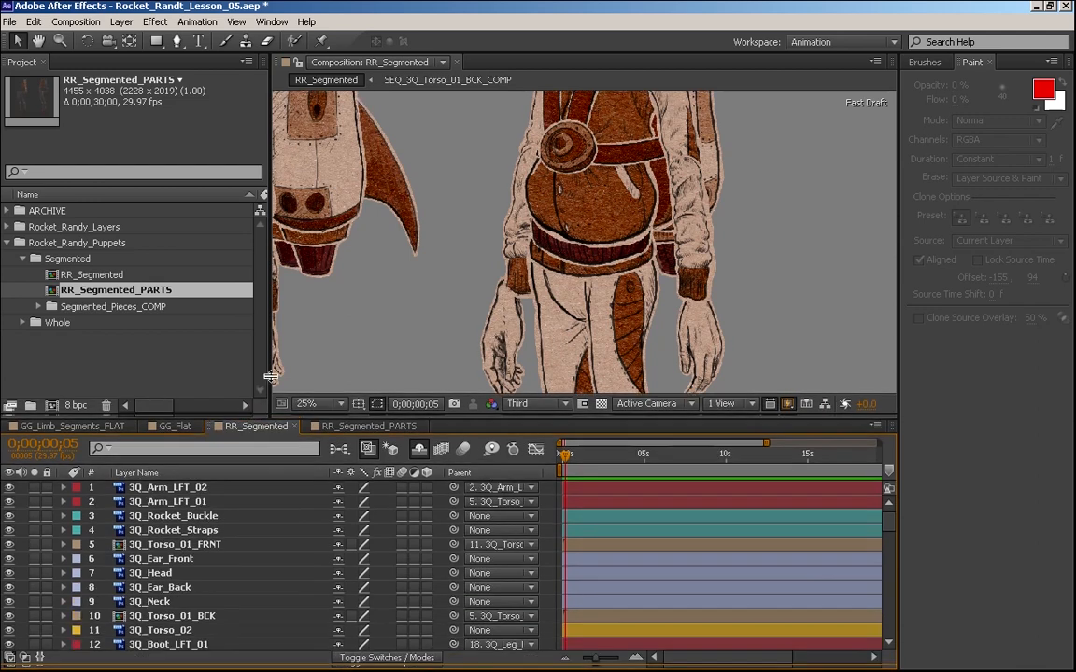
scroll(397, 316, down, 1)
scroll(397, 316, down, 1)
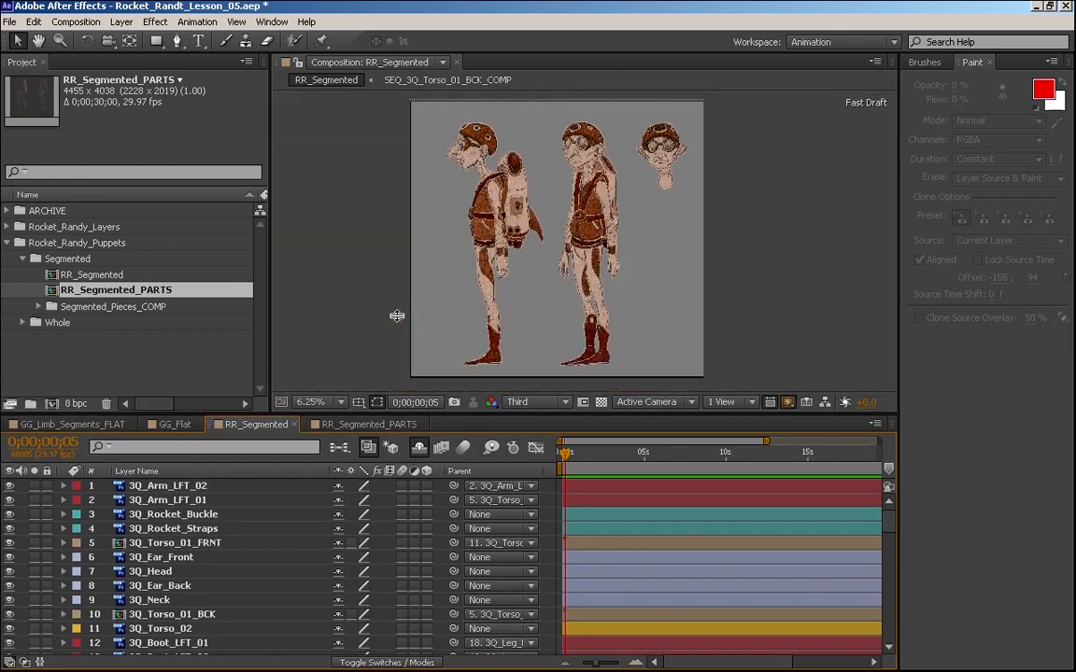
scroll(397, 315, up, 1)
scroll(397, 315, down, 1)
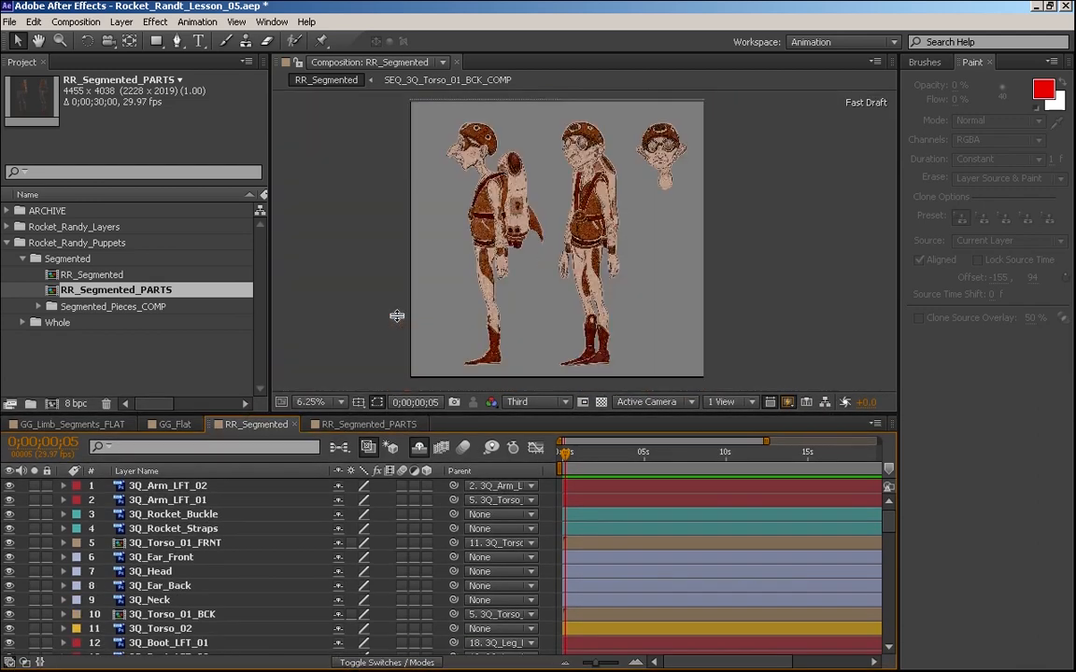
- Go through the layers one by one from 3Q_Arm_LFT_02 to 3Q_Torso_02, checking which puppet part each one is
click(153, 540)
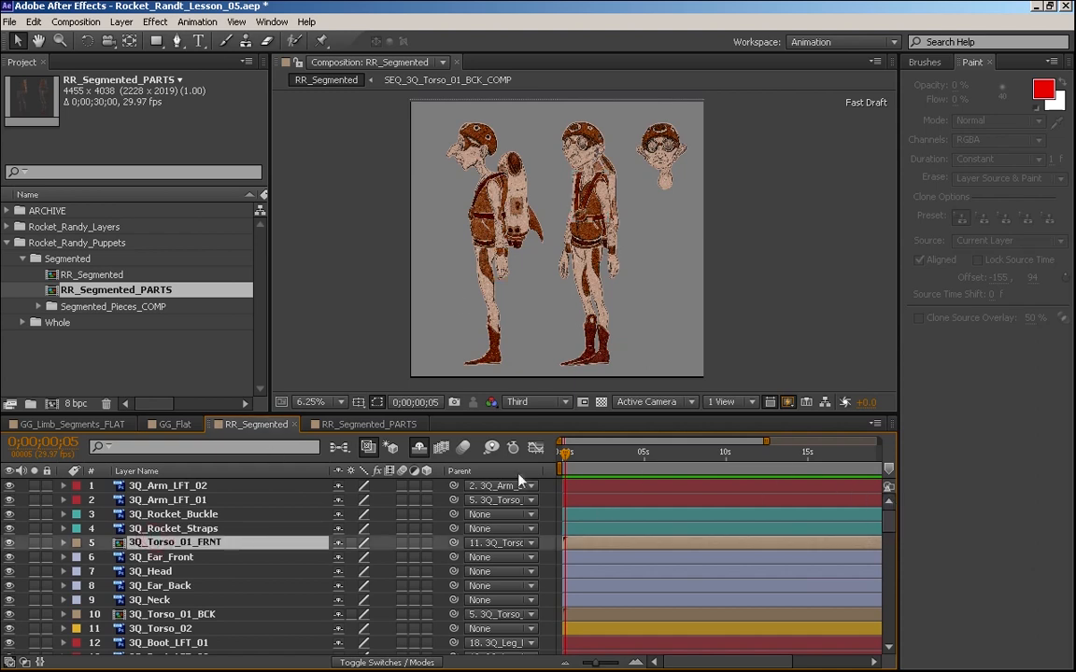
click(204, 484)
key(ctrl+Down)
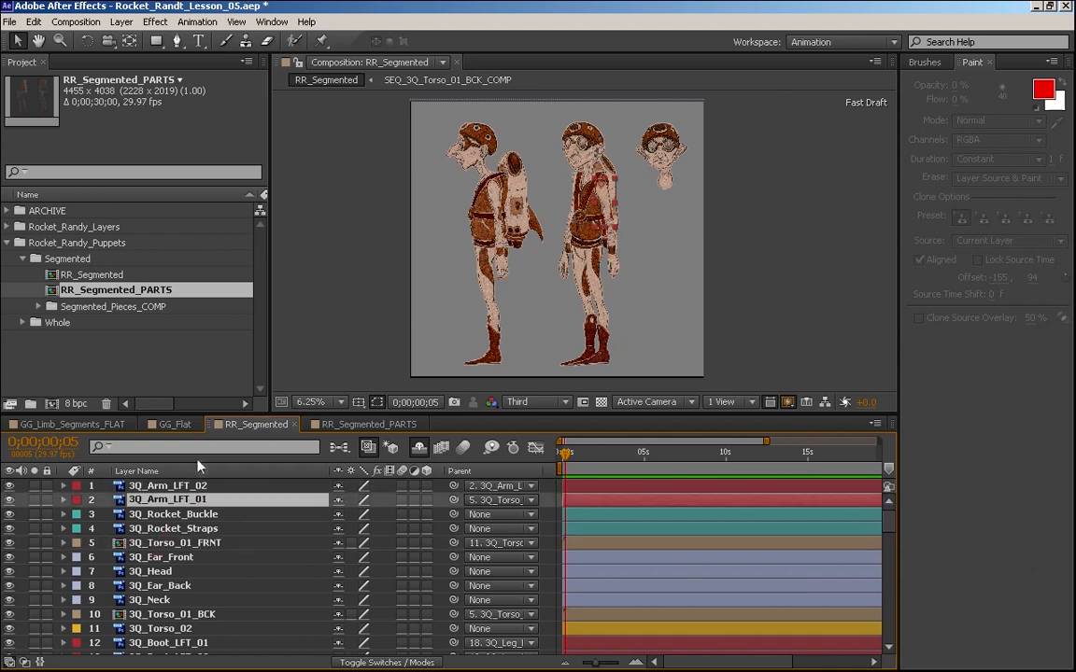
key(ctrl+Down)
key(ctrl+Down)
key(ctrl+Down)
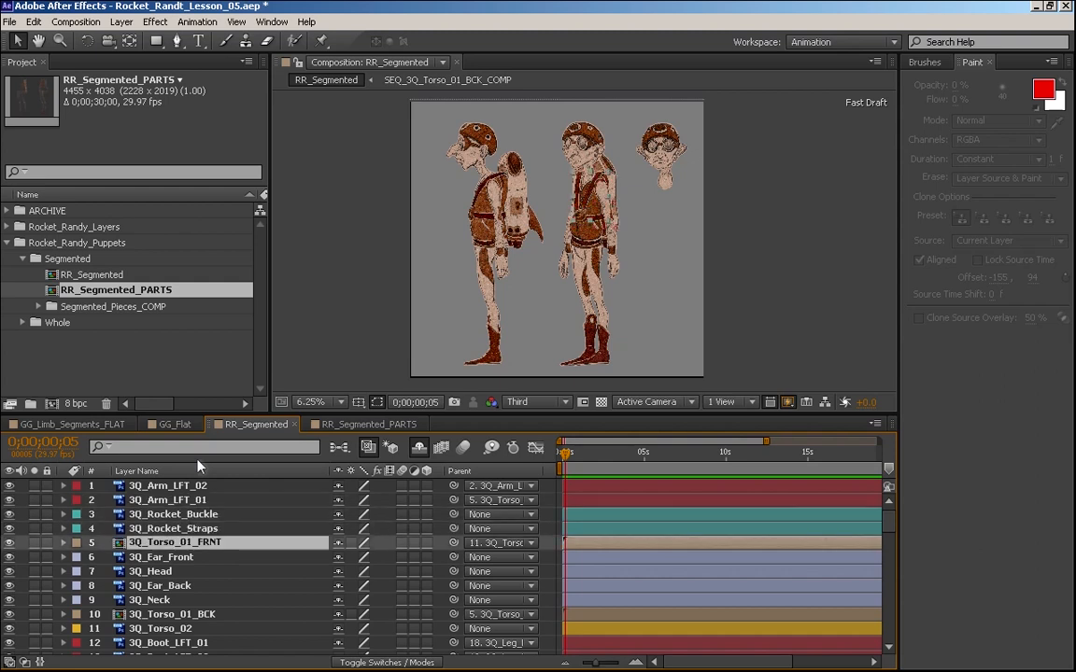
key(ctrl+Down)
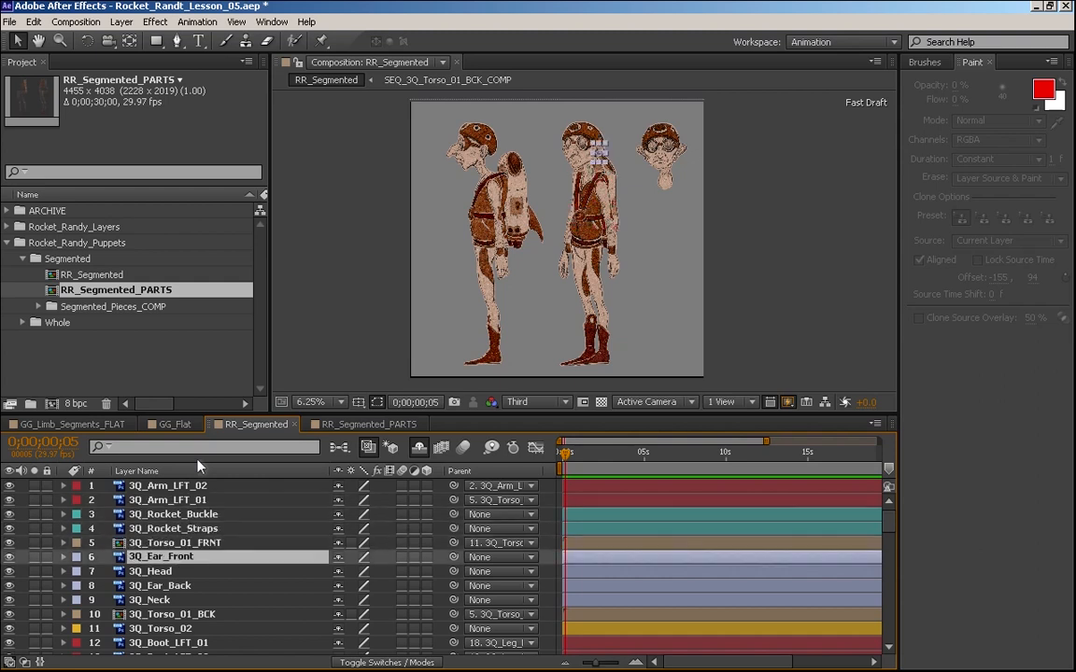
key(ctrl+Down)
key(ctrl+Down)
key(ctrl+Down)
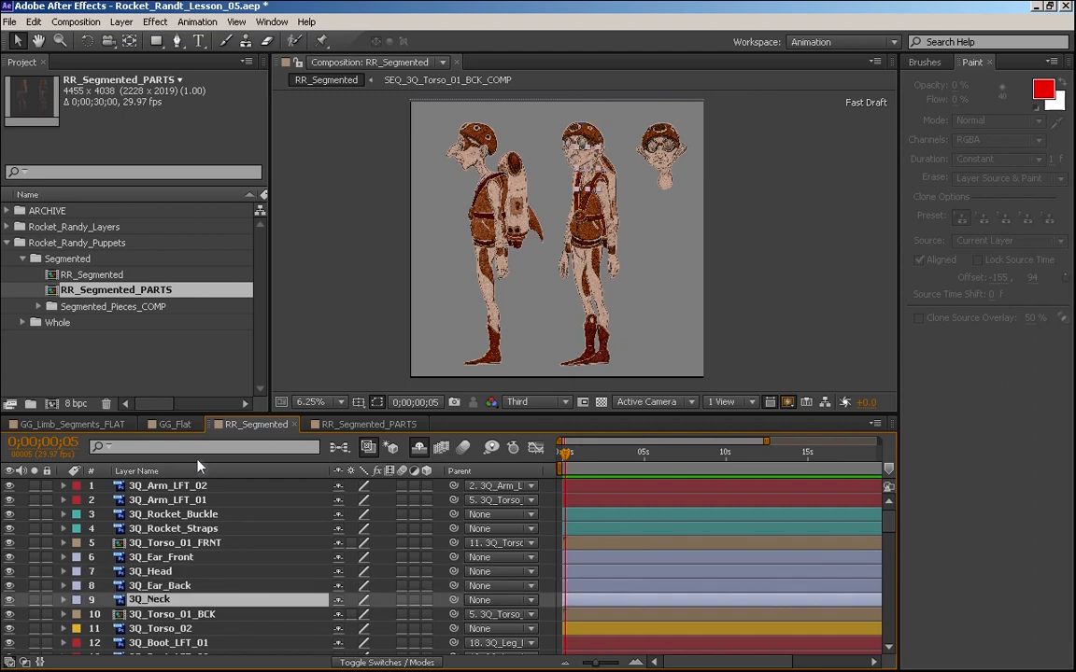
key(ctrl+Up)
key(ctrl+Up)
key(ctrl+Up)
key(ctrl+Down)
key(ctrl+Down)
key(ctrl+Down)
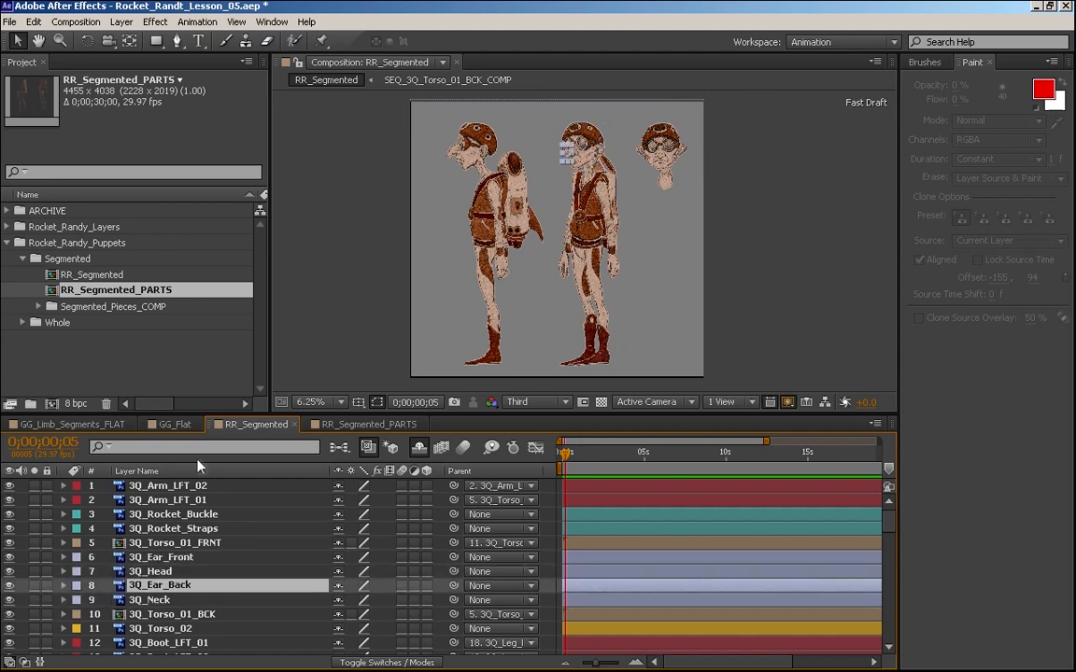
key(ctrl+Up)
key(ctrl+Down)
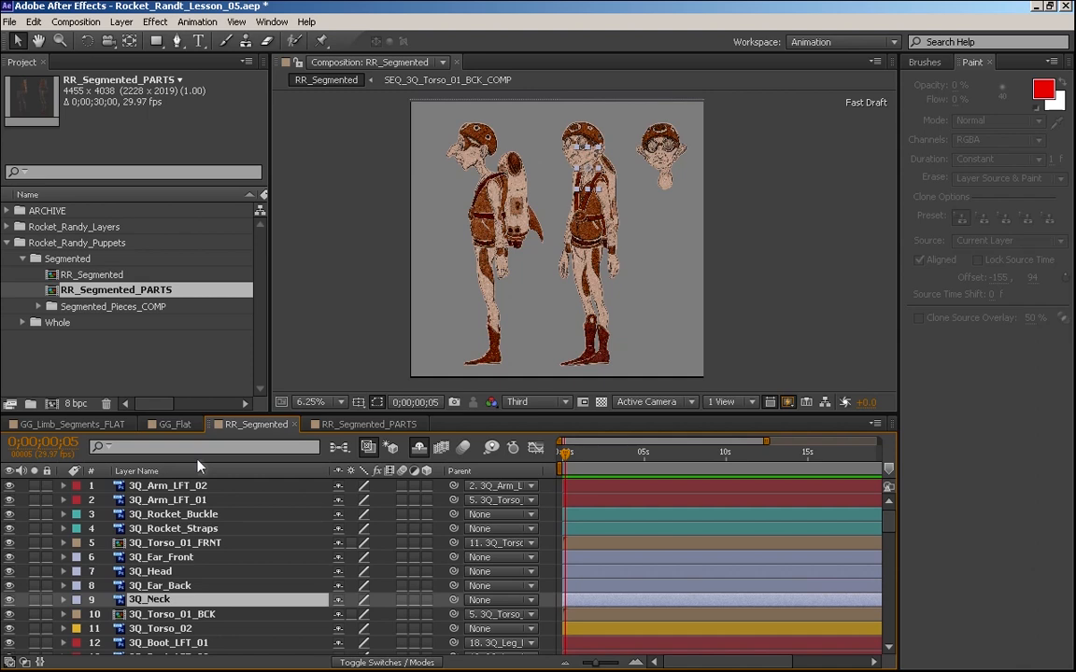
key(ctrl+Down)
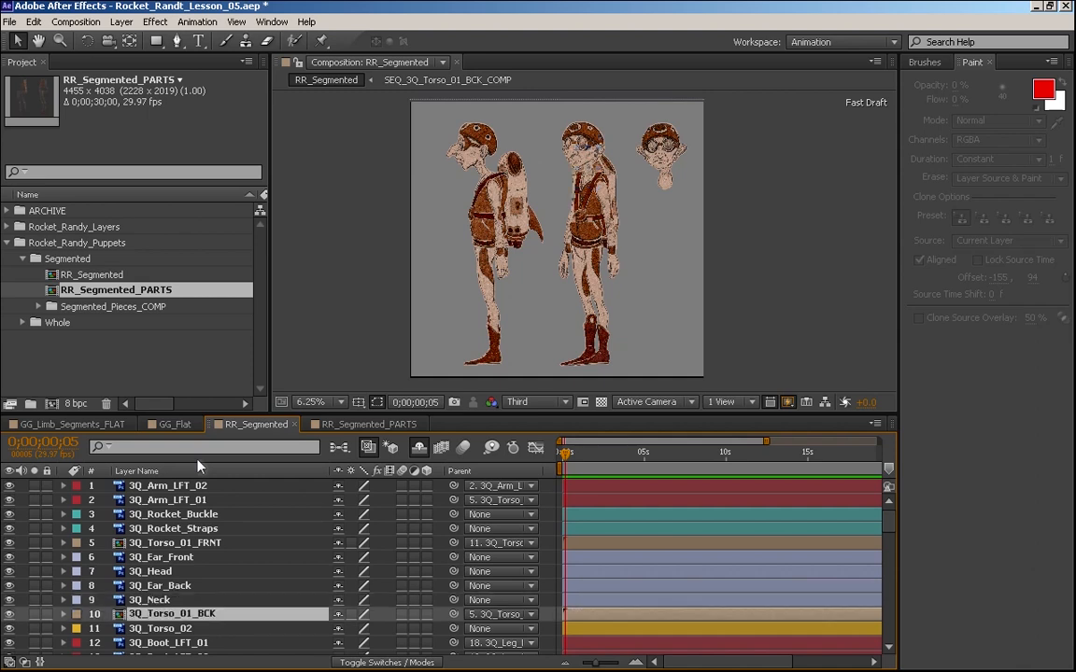
key(ctrl+Down)
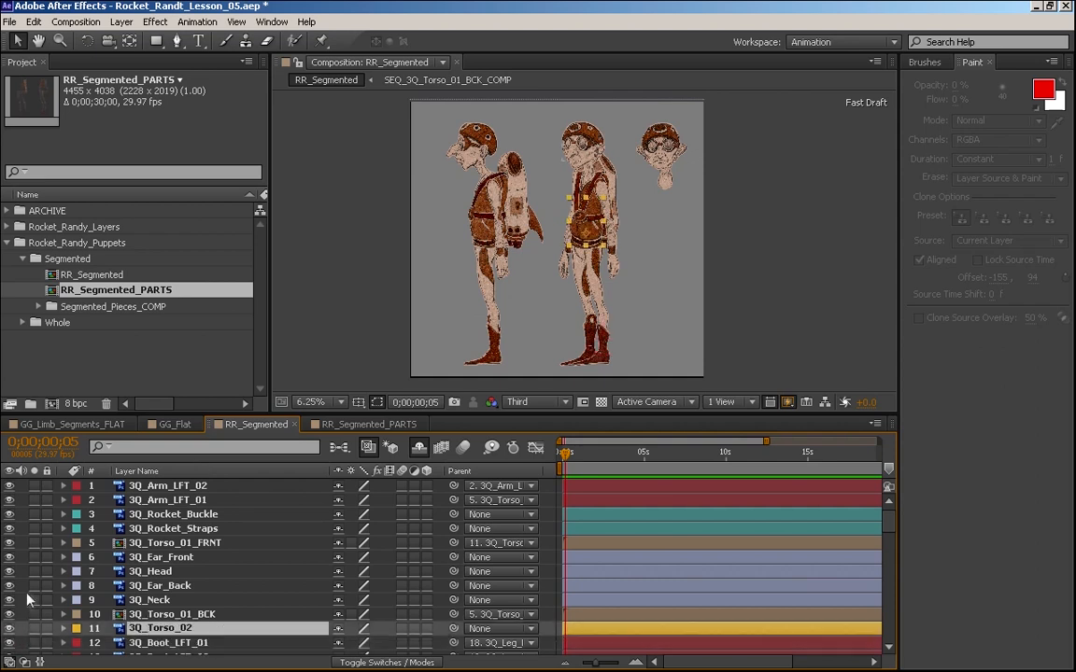
- Set the label colour of the 3Q_Torso_01_FRNT and 3Q_Torso_01_BCK layers to Yellow
click(187, 543)
click(76, 542)
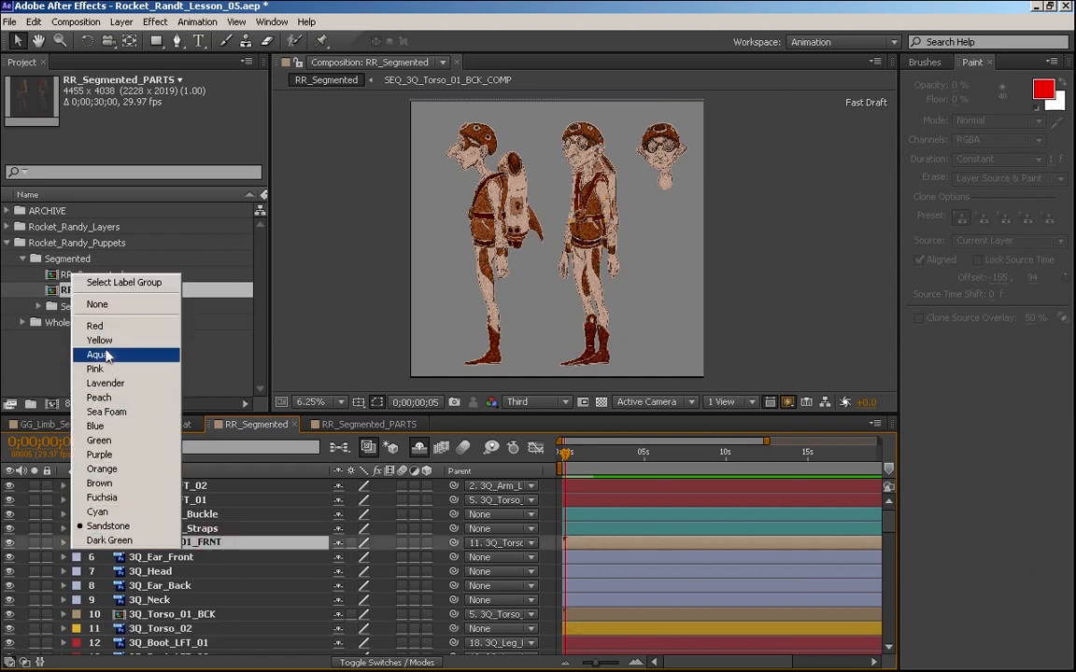
click(133, 339)
click(187, 614)
click(77, 613)
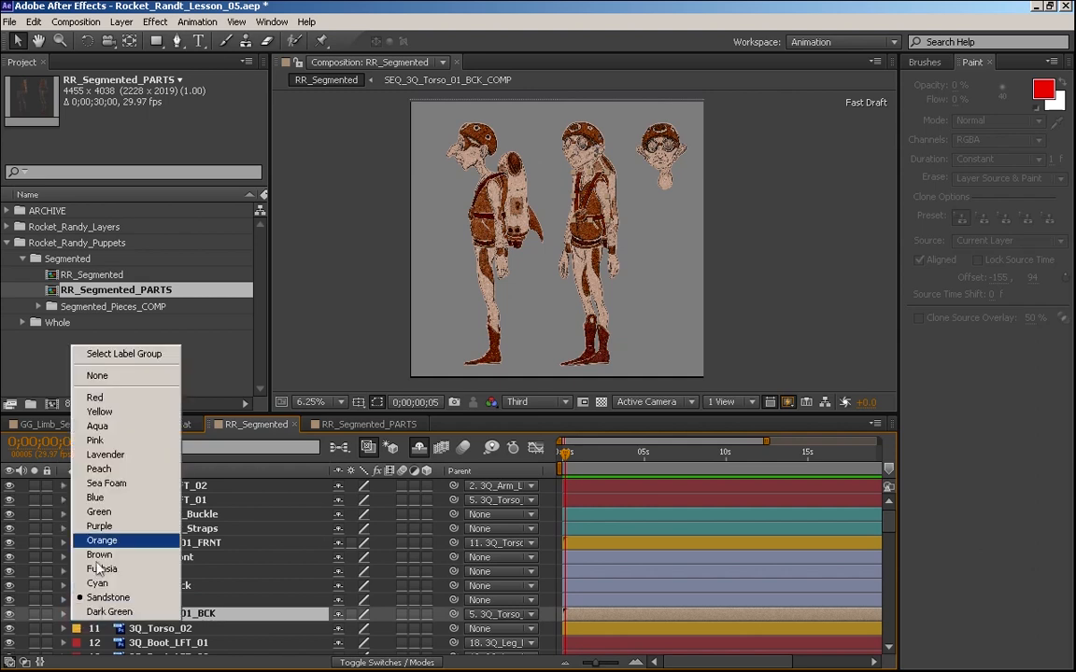
click(138, 412)
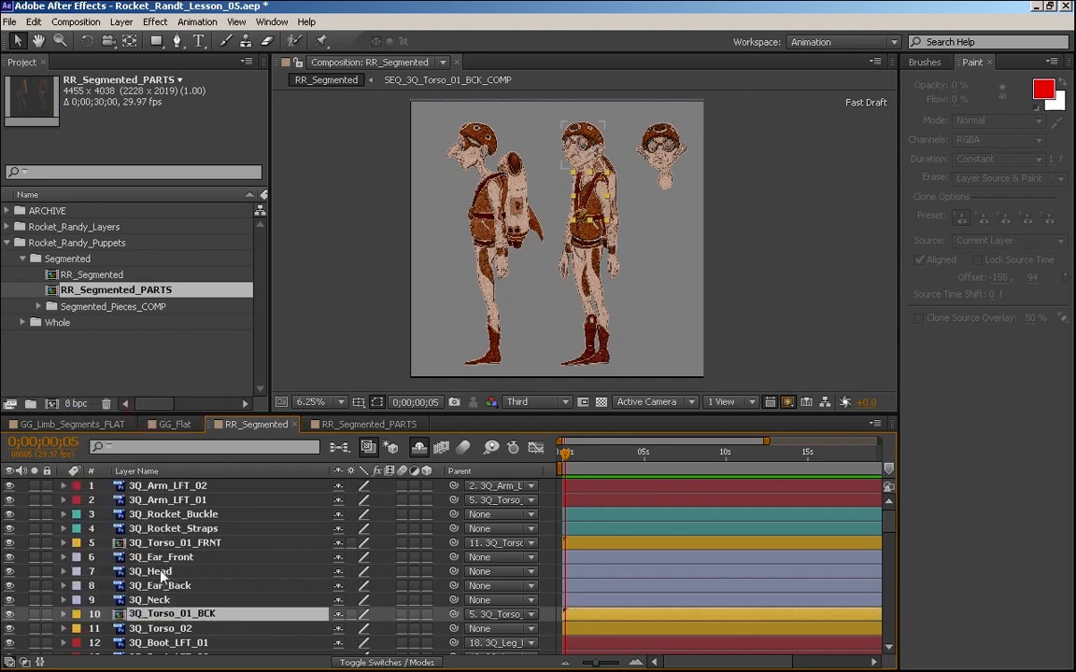
- Set the label colour of the 3Q_Neck layer to Yellow, leaving the head and ear layers Lavender
click(156, 557)
click(161, 600)
click(77, 600)
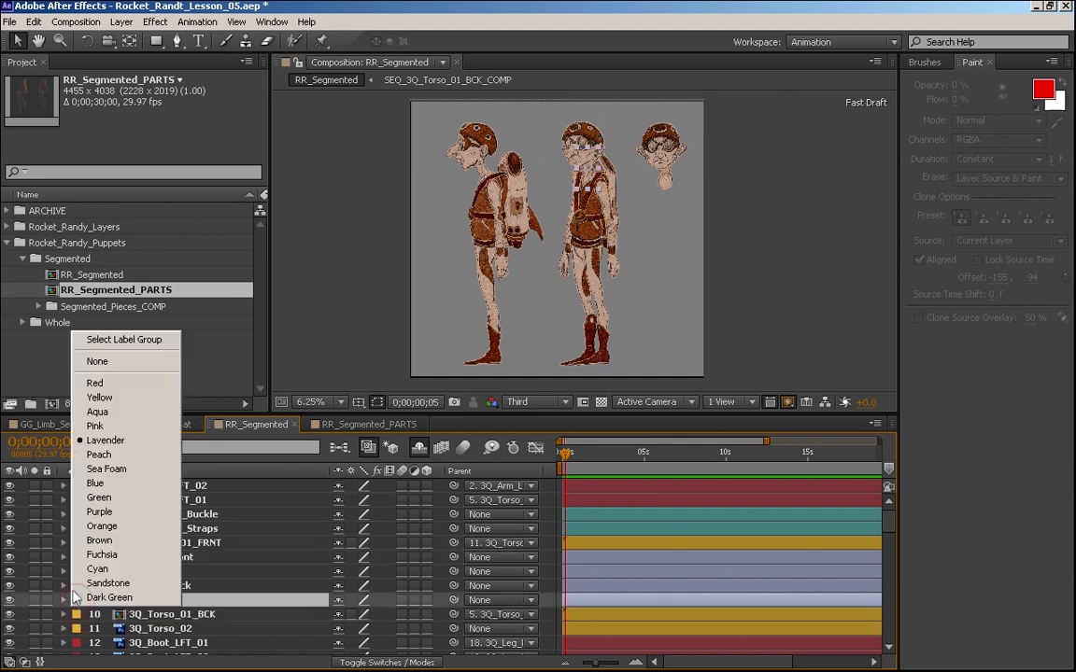
click(131, 397)
click(150, 585)
shift+click(147, 558)
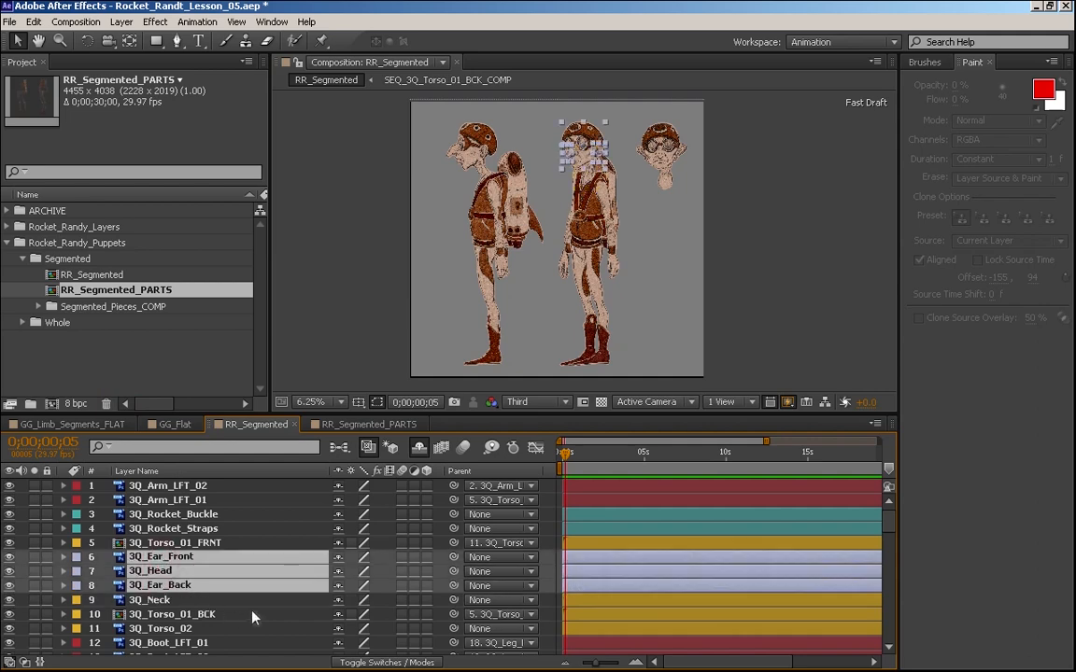
click(159, 601)
- Set the label colour of the 3Q_Torso_Skirt and 3Q_Belt layers to Yellow
drag(889, 522, 892, 537)
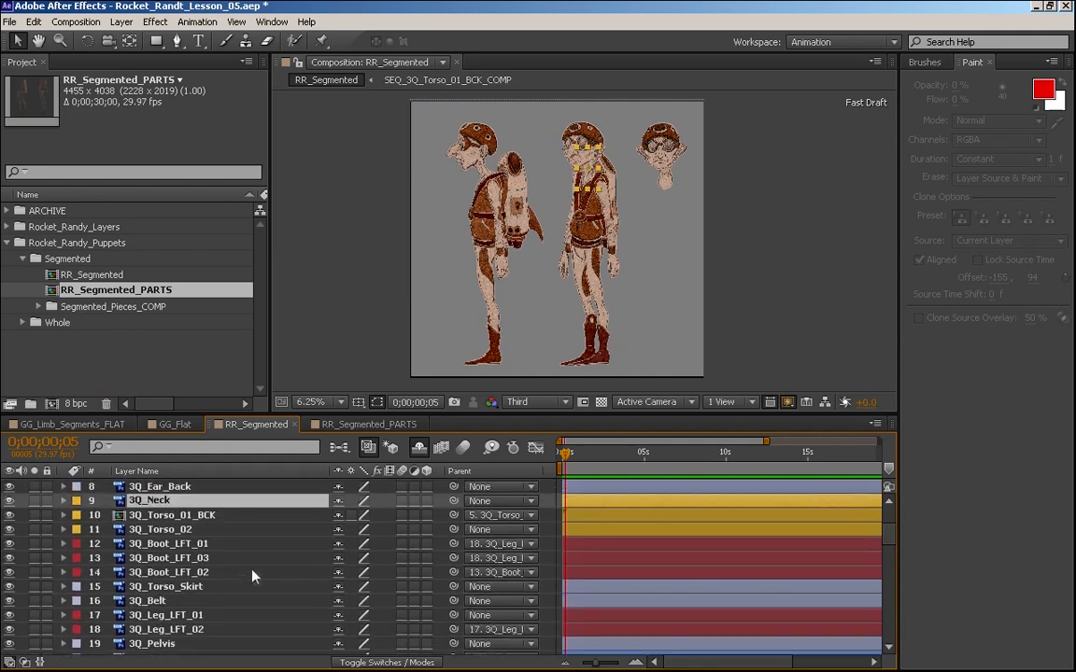
click(166, 585)
shift+click(148, 601)
click(77, 600)
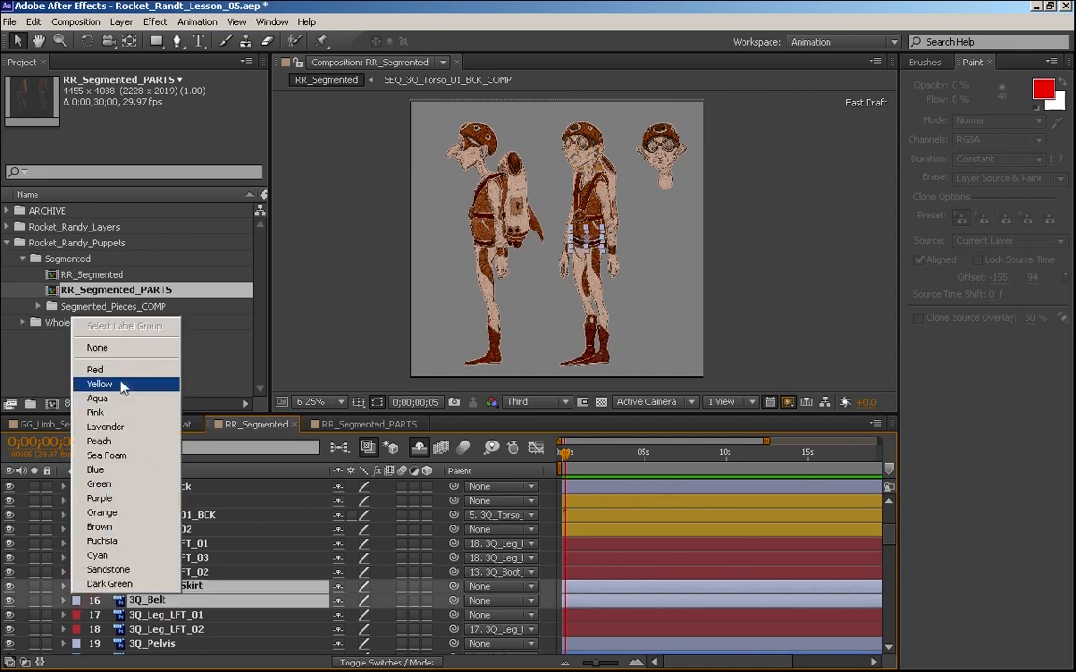
click(99, 383)
- Set the label colour of the 3Q_Pelvis layer to Yellow
scroll(887, 557, down, 3)
drag(886, 552, 887, 557)
click(161, 526)
click(79, 526)
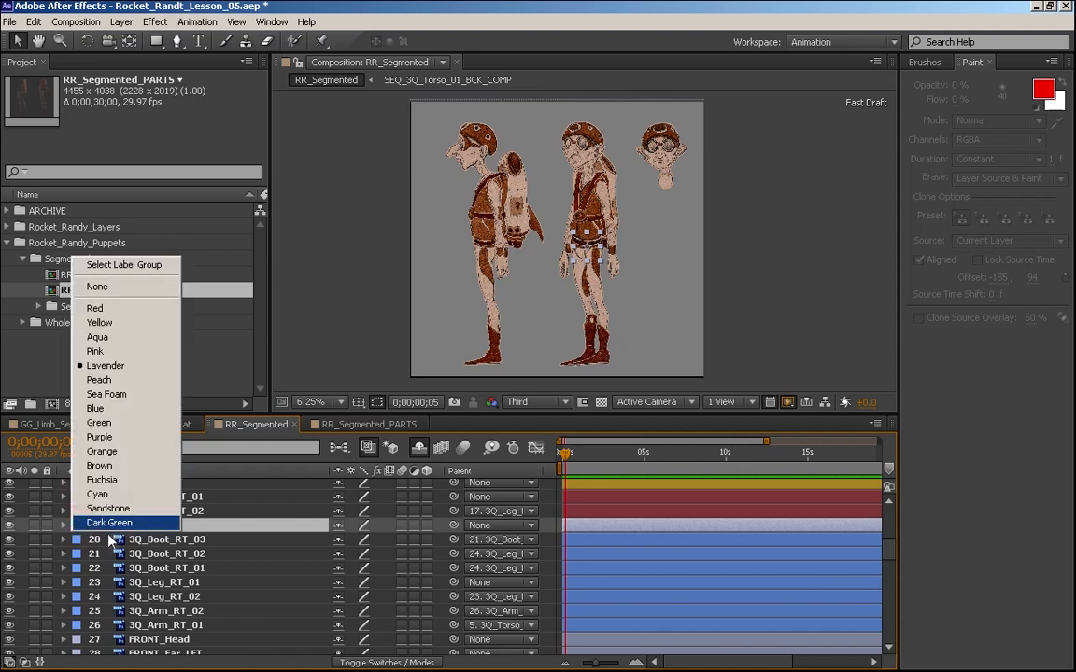
click(101, 325)
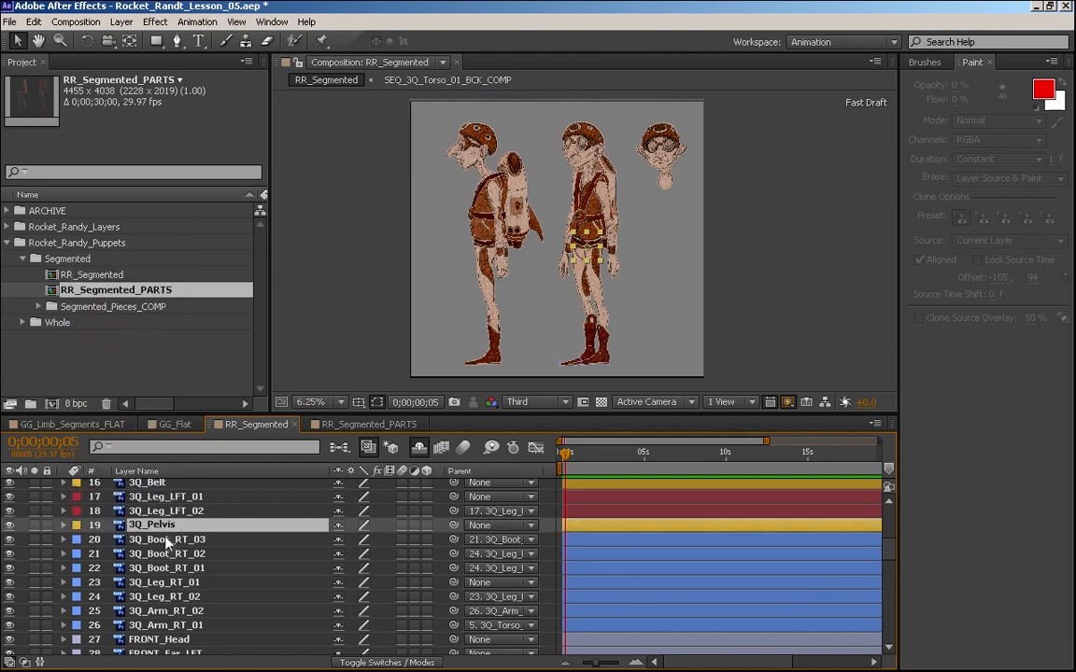
- Examine the remaining three-quarter layers from 3Q_Boot_RT_03 down to 3Q_Rocket, including the front-head parts, by selecting them individually
click(166, 538)
click(166, 554)
click(168, 568)
click(168, 611)
click(169, 639)
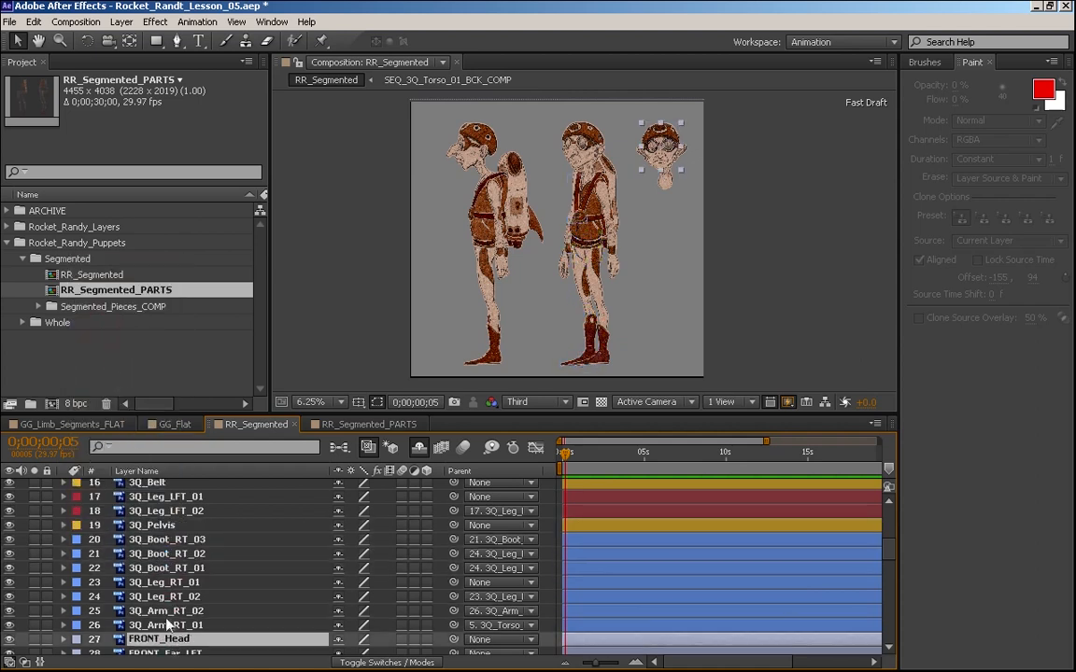
scroll(888, 557, down, 4)
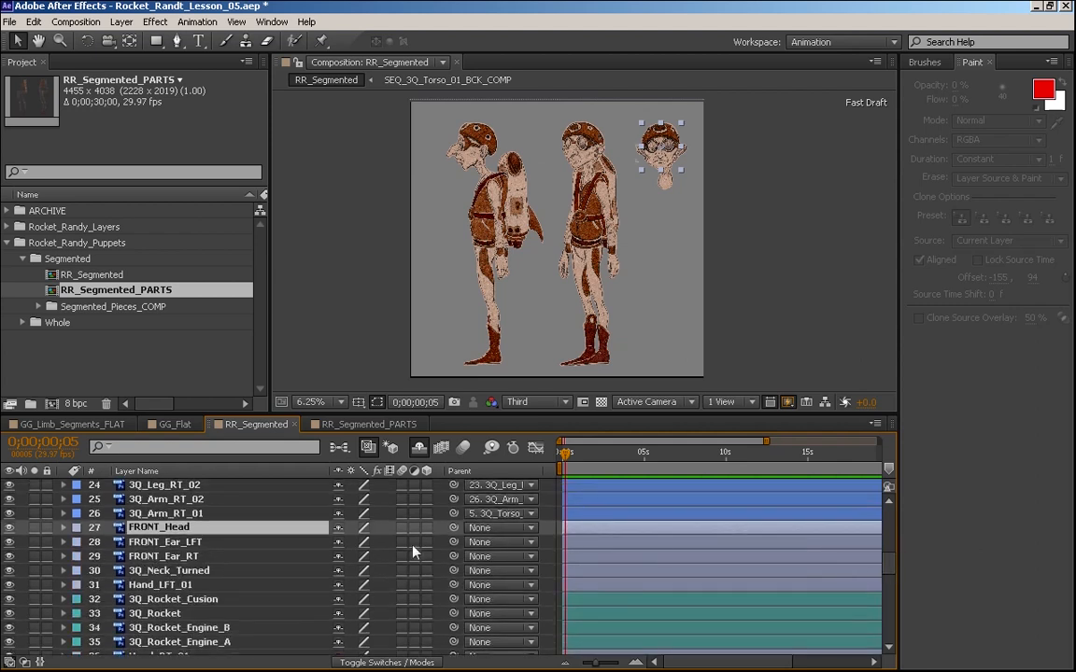
click(175, 556)
key(ctrl+Up)
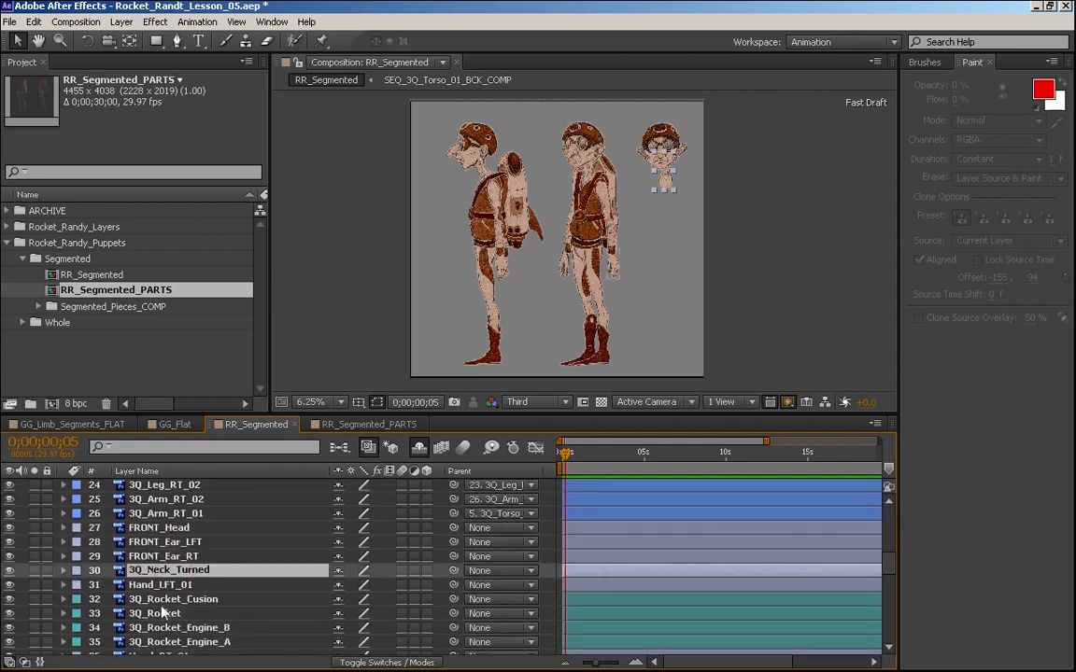
click(177, 601)
click(174, 615)
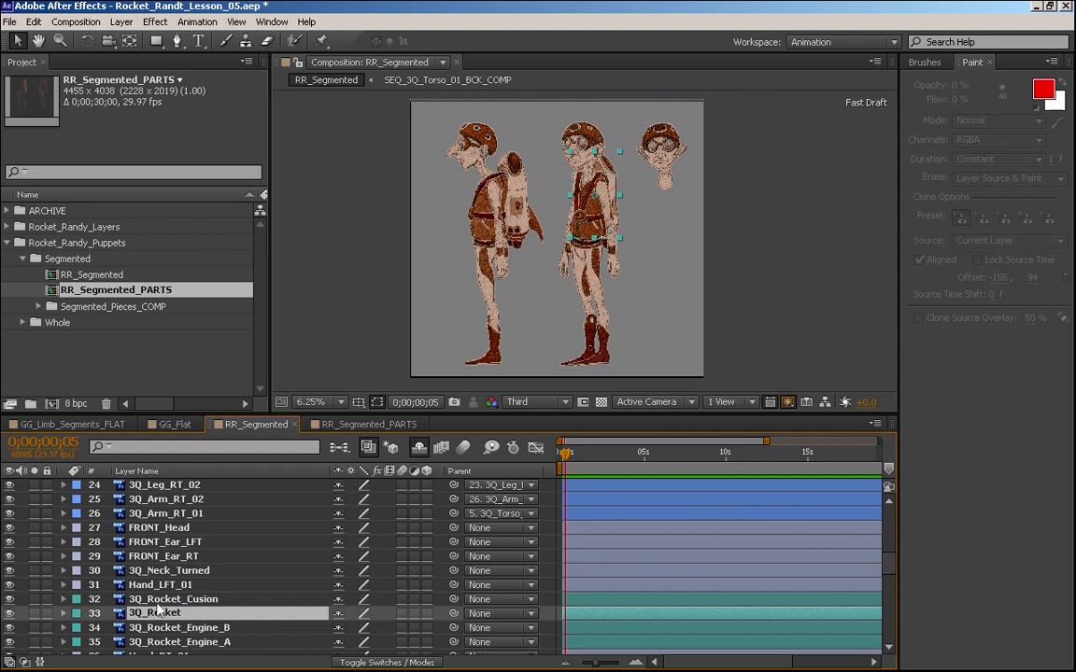
click(157, 601)
- Check which layers belong to the front head by selecting the ear and turned-neck layers and toggling the visibility of Hand_LFT_01
click(165, 541)
shift+click(173, 584)
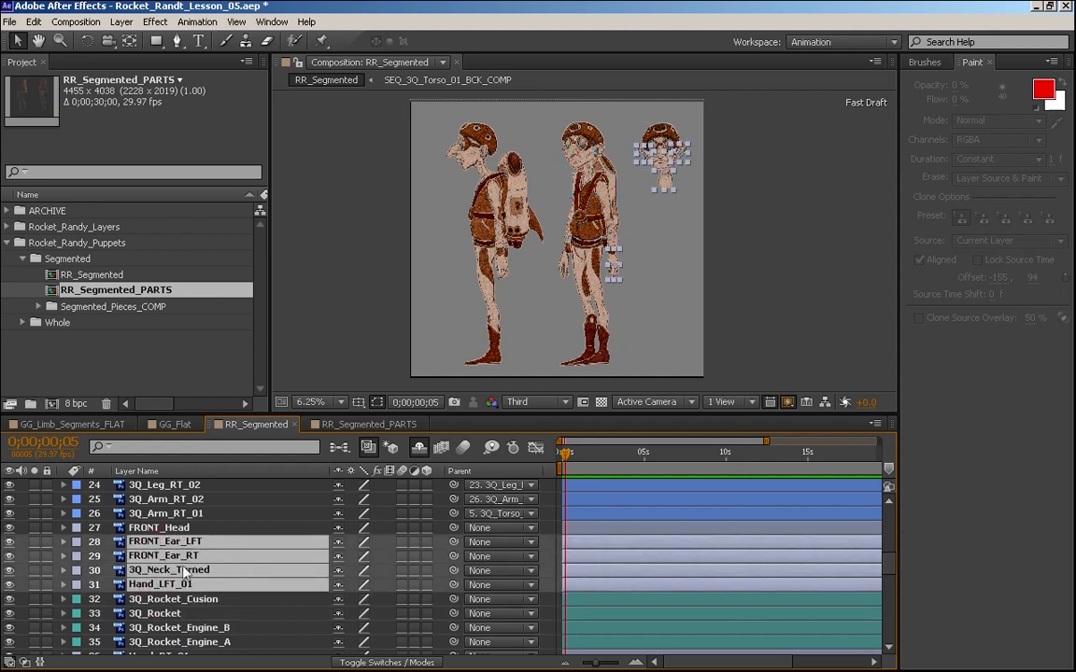
shift+click(157, 572)
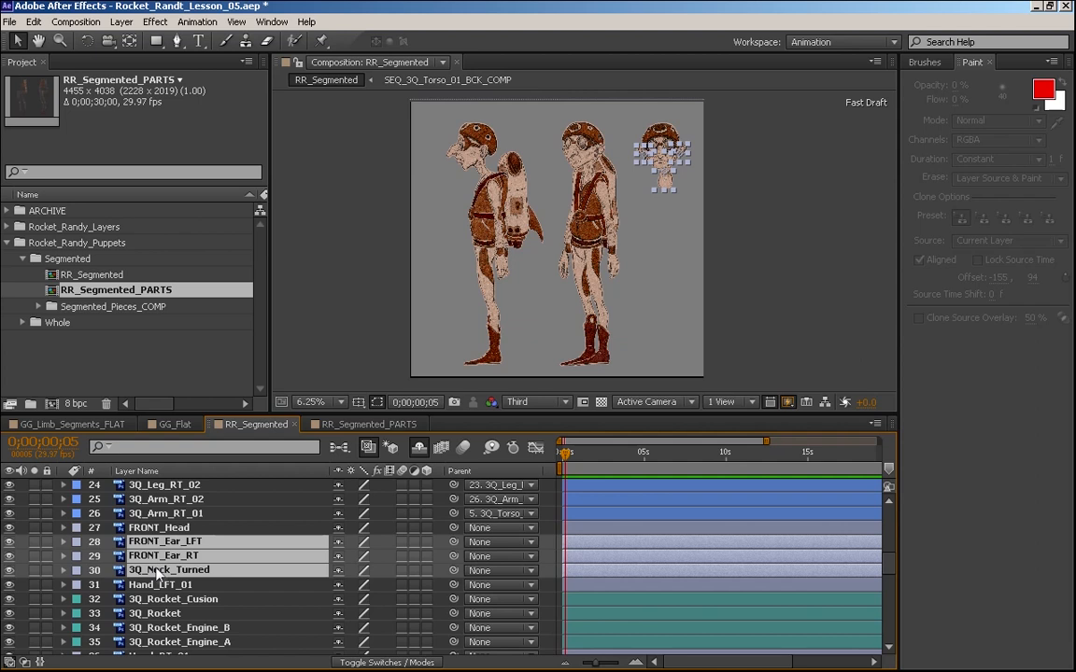
click(8, 586)
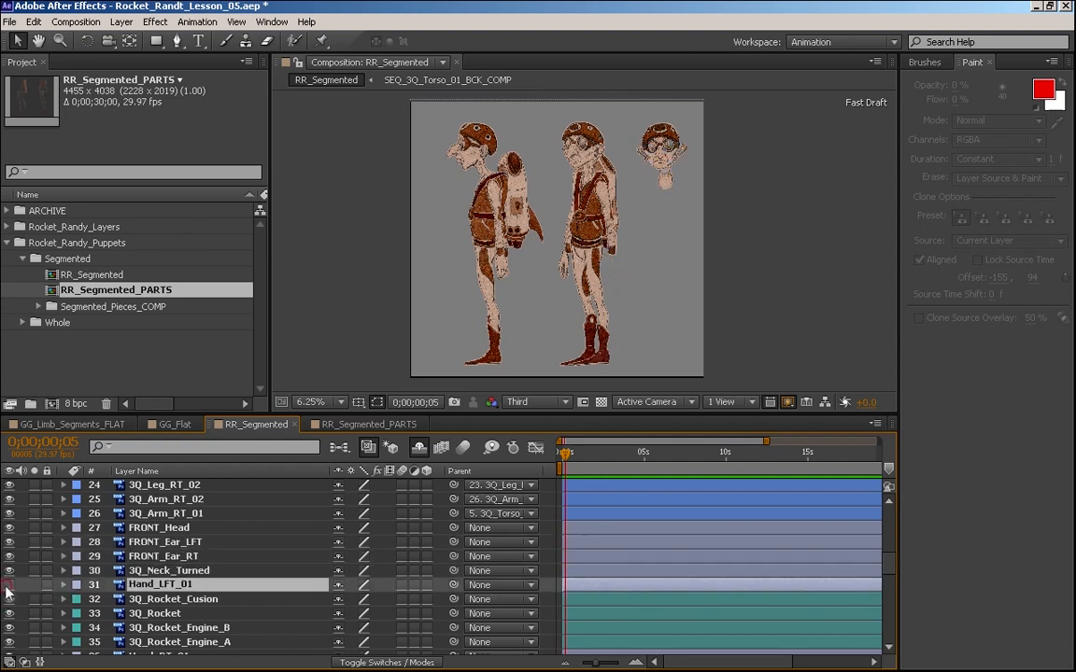
click(9, 586)
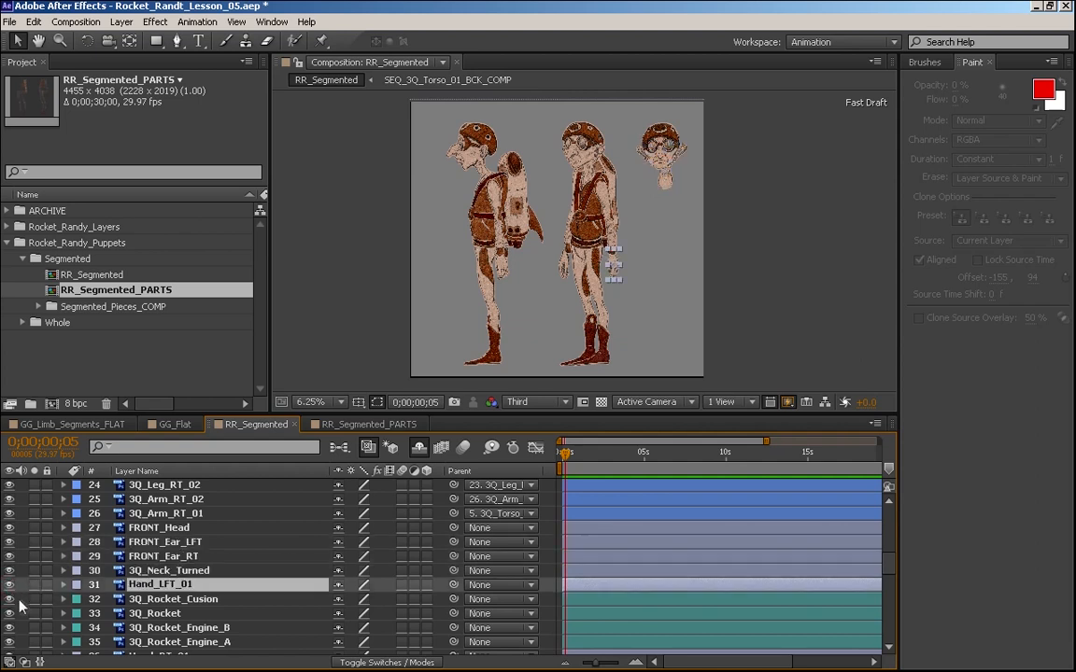
click(156, 570)
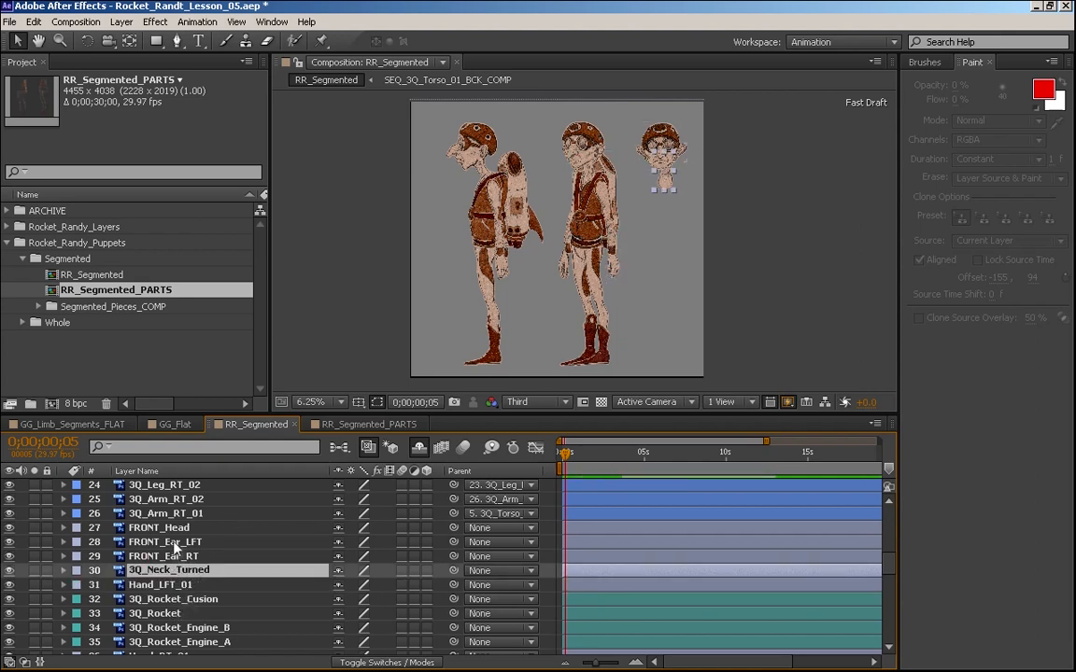
- Move the FRONT_Head, FRONT_Ear_LFT, FRONT_Ear_RT and 3Q_Neck_Turned layers to the top of the stack, and hide and lock them
click(168, 542)
shift+click(176, 558)
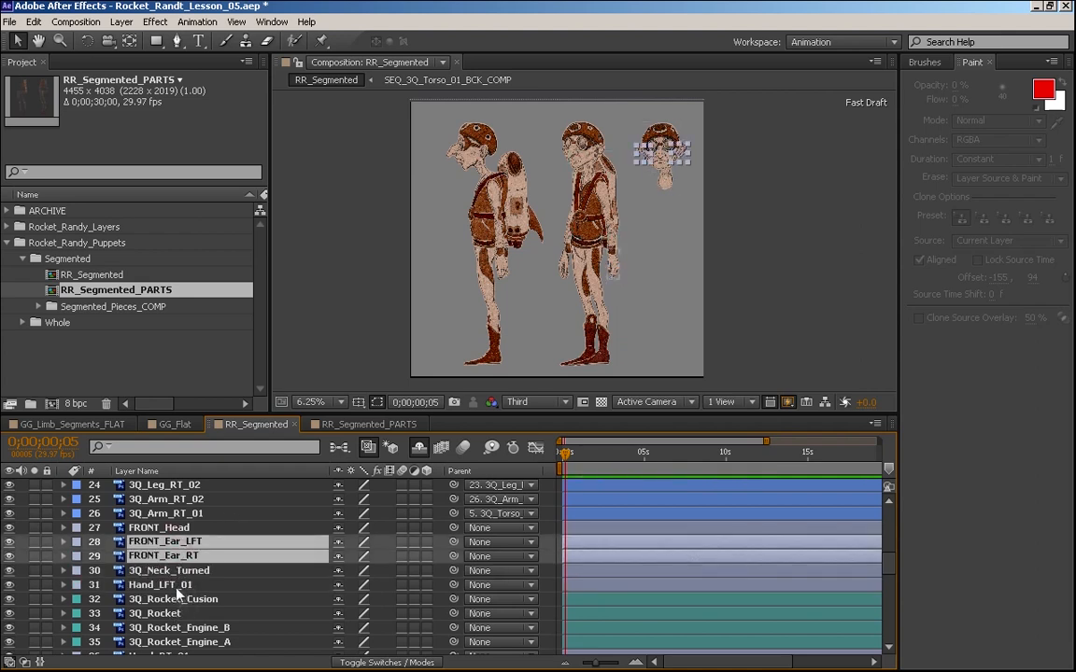
shift+click(159, 528)
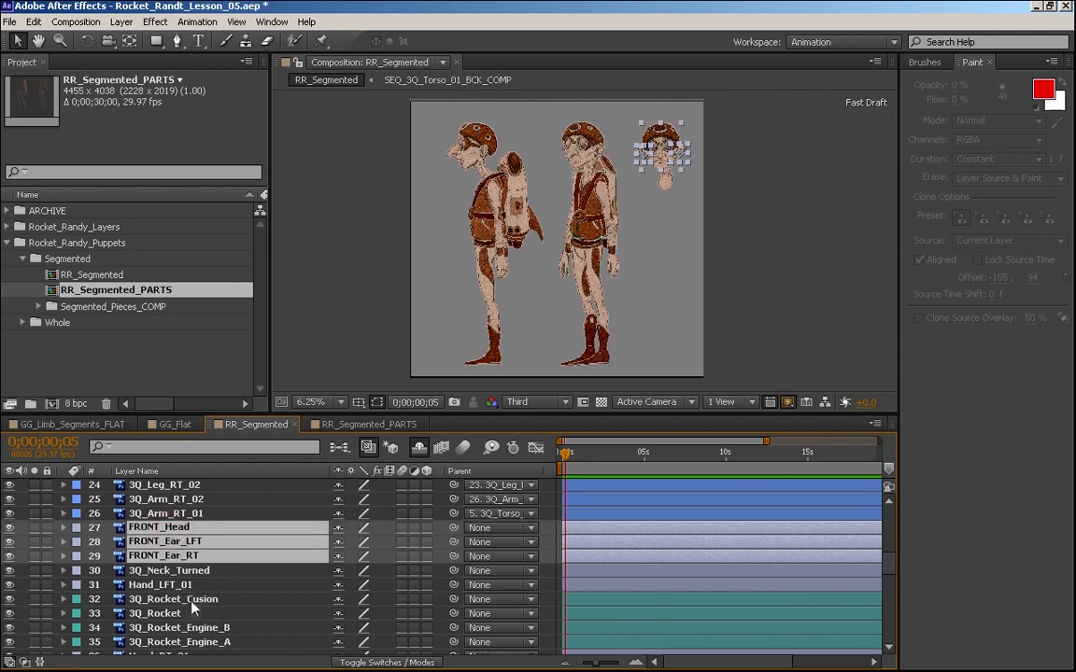
ctrl+click(180, 585)
ctrl+click(180, 585)
ctrl+click(187, 569)
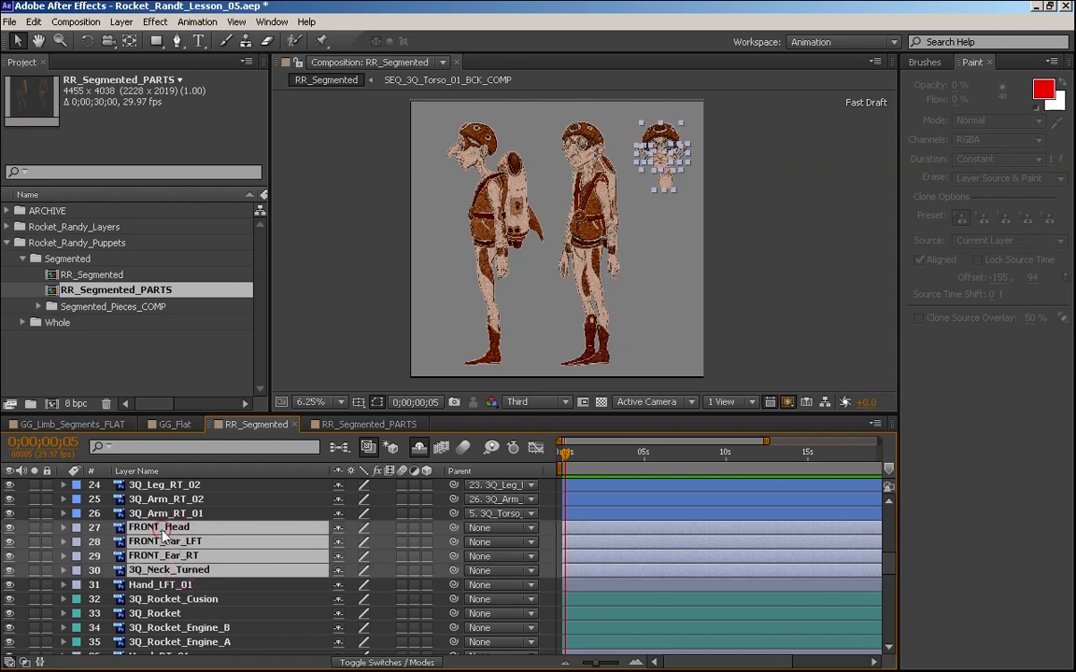
scroll(160, 523, up, 10)
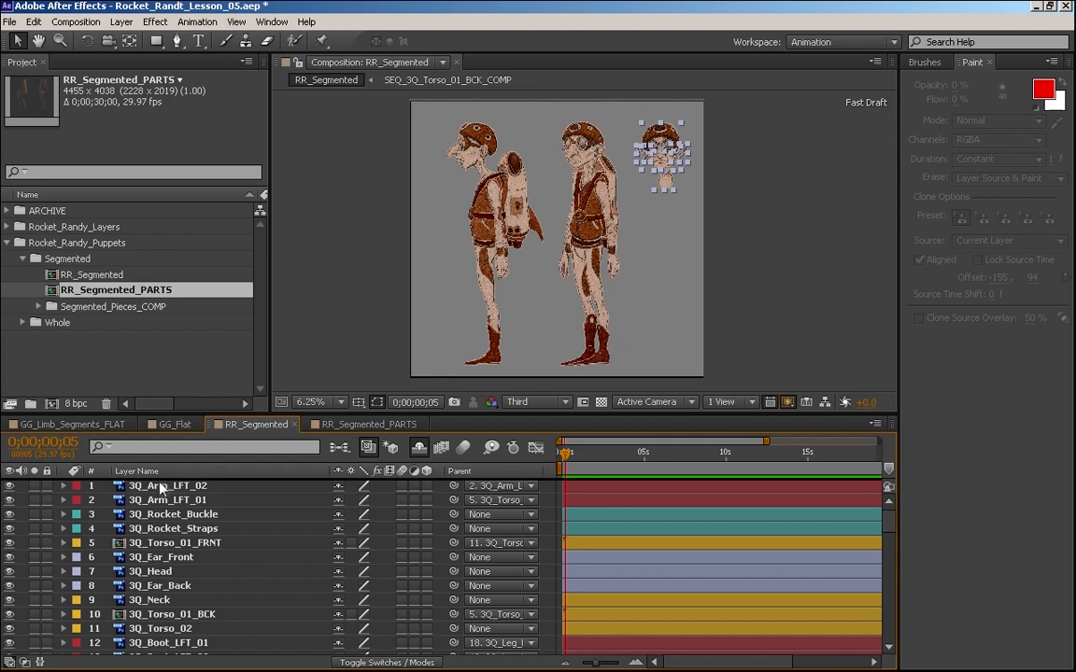
key(ctrl+shift+bracketright)
drag(44, 487, 10, 529)
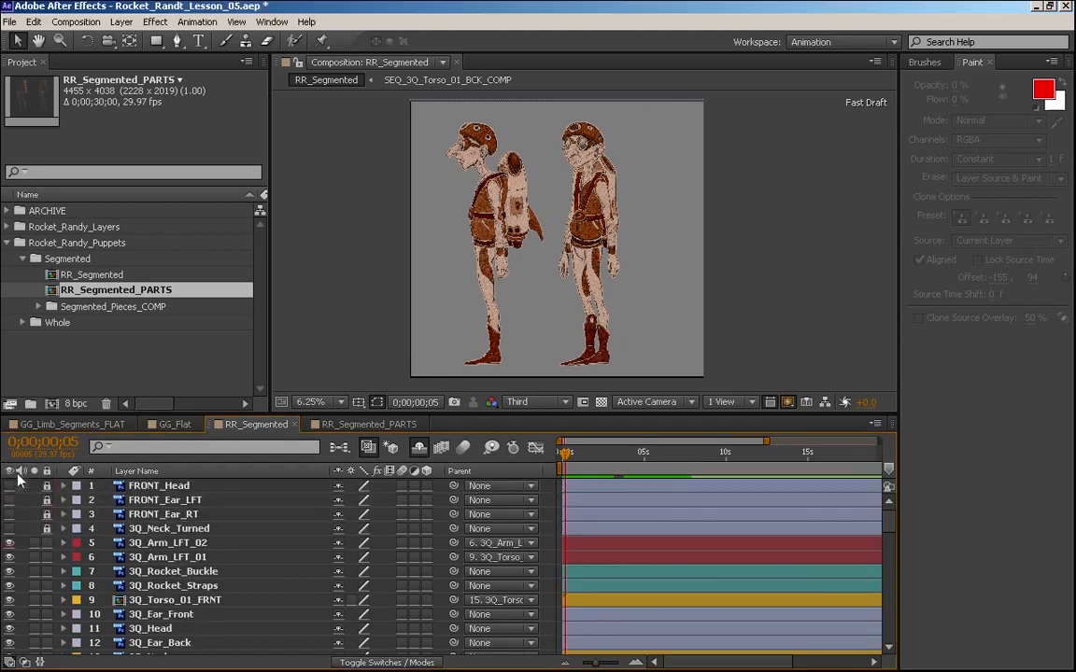
- Move the Hand_LFT_01 layer in the stack directly below 3Q_Arm_LFT_01
drag(888, 533, 885, 560)
click(613, 273)
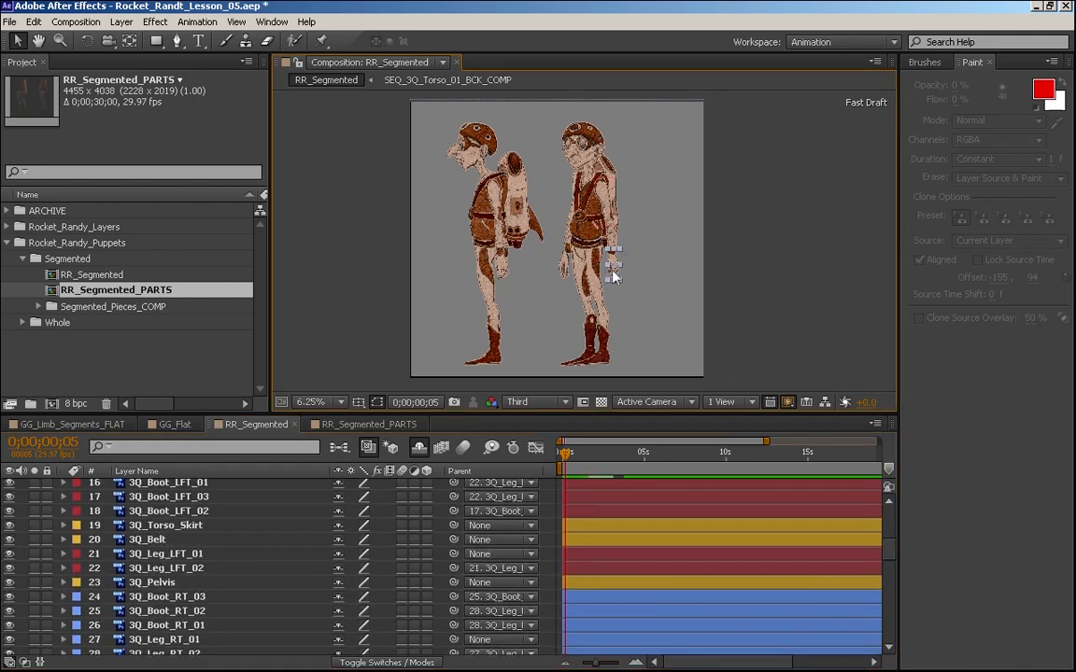
scroll(622, 249, up, 1)
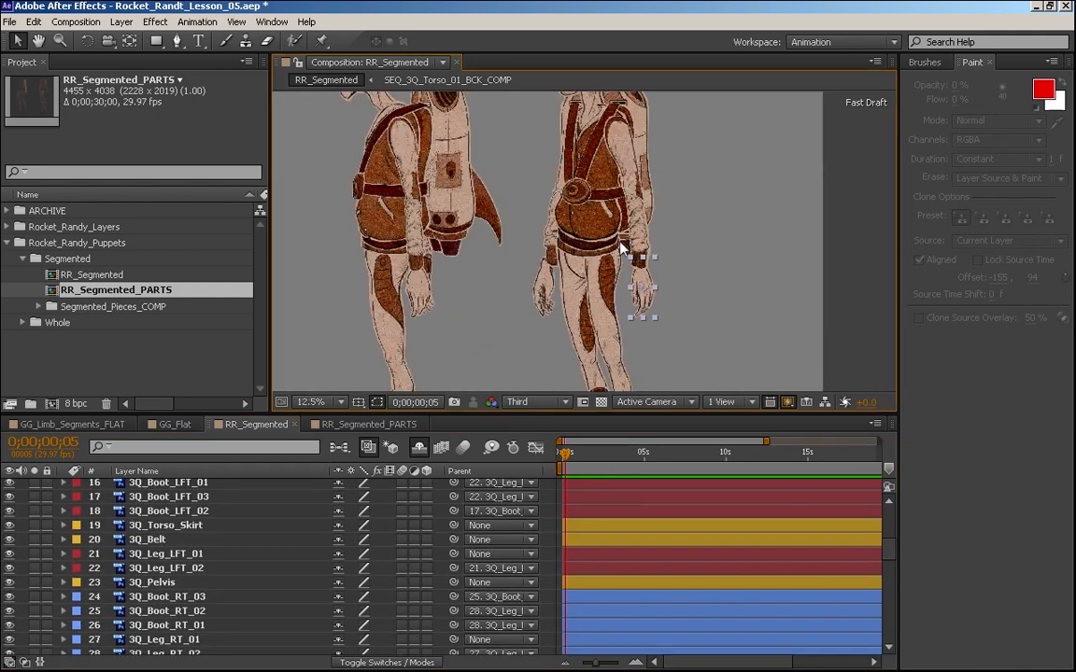
scroll(289, 521, down, 2)
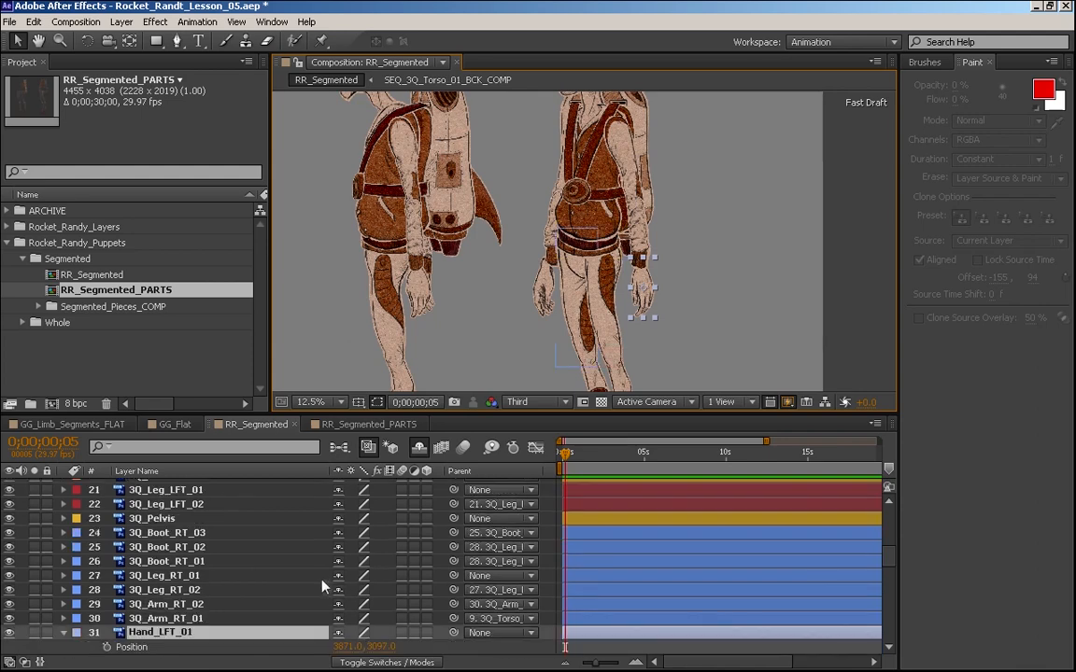
click(168, 618)
key(ctrl+Down)
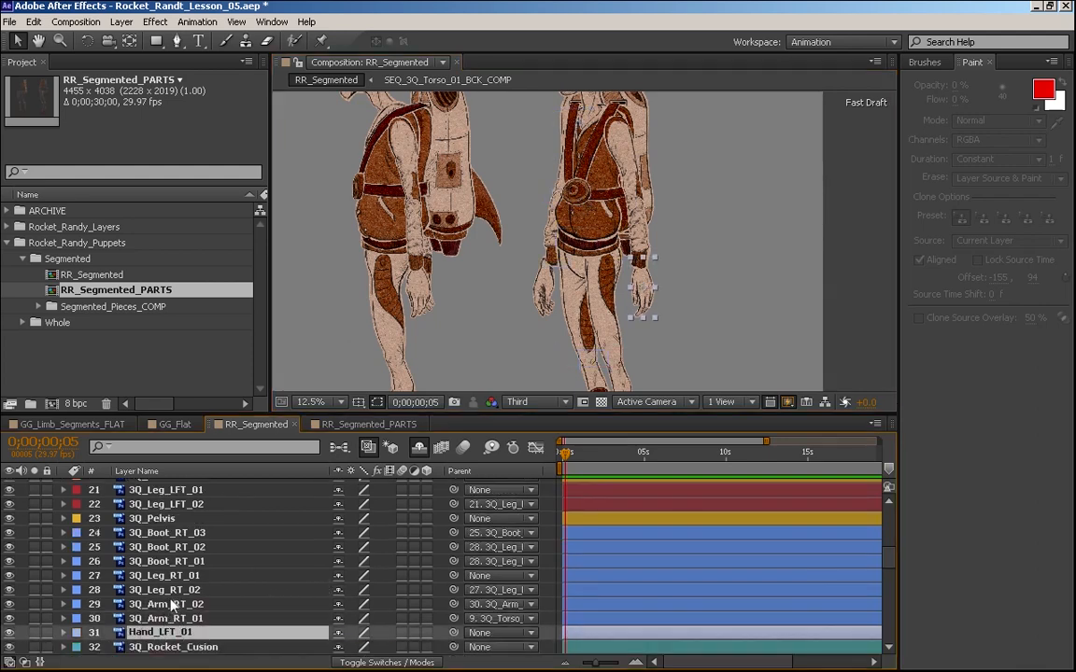
mouse_move(640, 281)
mouse_down()
mouse_move(558, 295)
mouse_move(583, 280)
mouse_move(645, 286)
mouse_up()
key(ctrl+z)
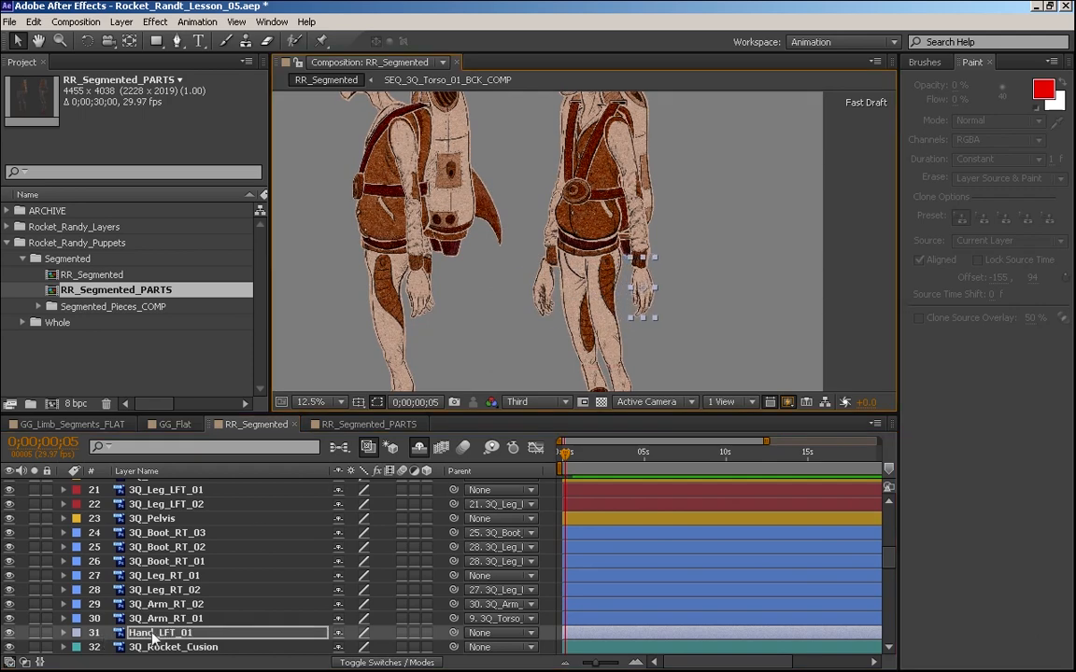
drag(154, 635, 209, 564)
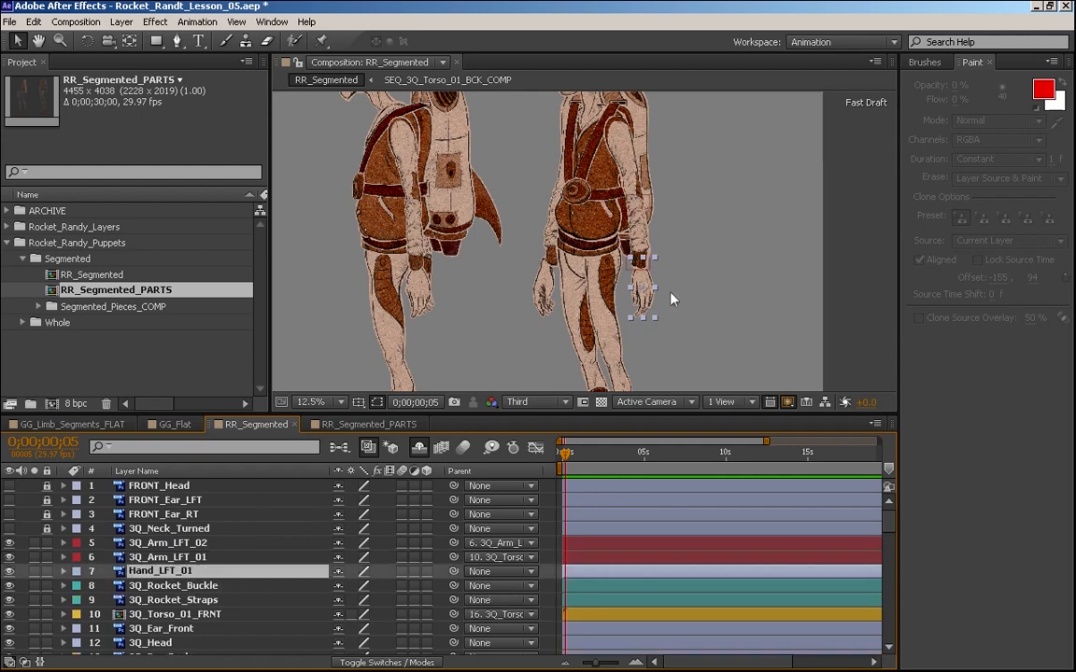
- Check how Hand_RT_01 relates to the right arm by toggling the visibility of 3Q_Arm_RT_01 and 3Q_Arm_RT_02
drag(642, 281, 550, 281)
key(ctrl+z)
scroll(261, 579, down, 6)
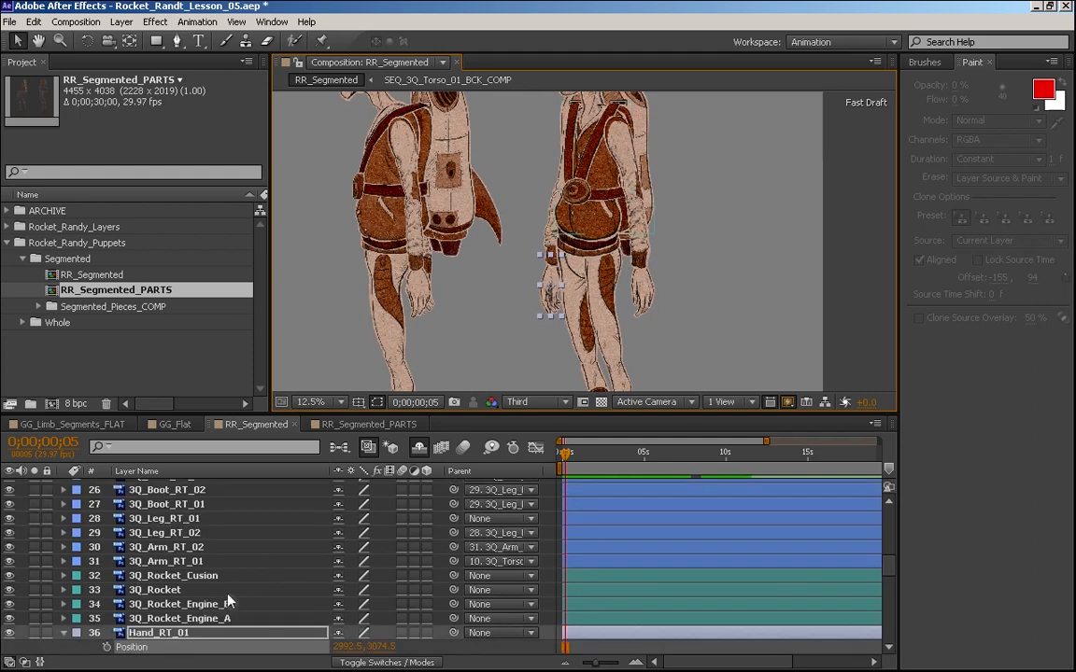
click(194, 634)
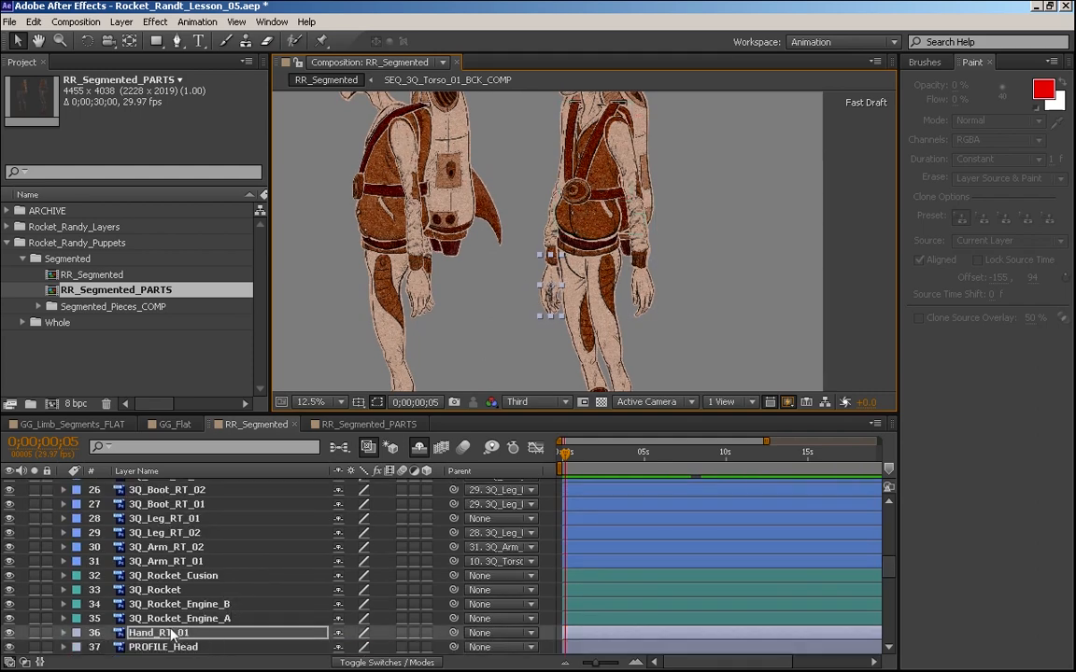
click(163, 561)
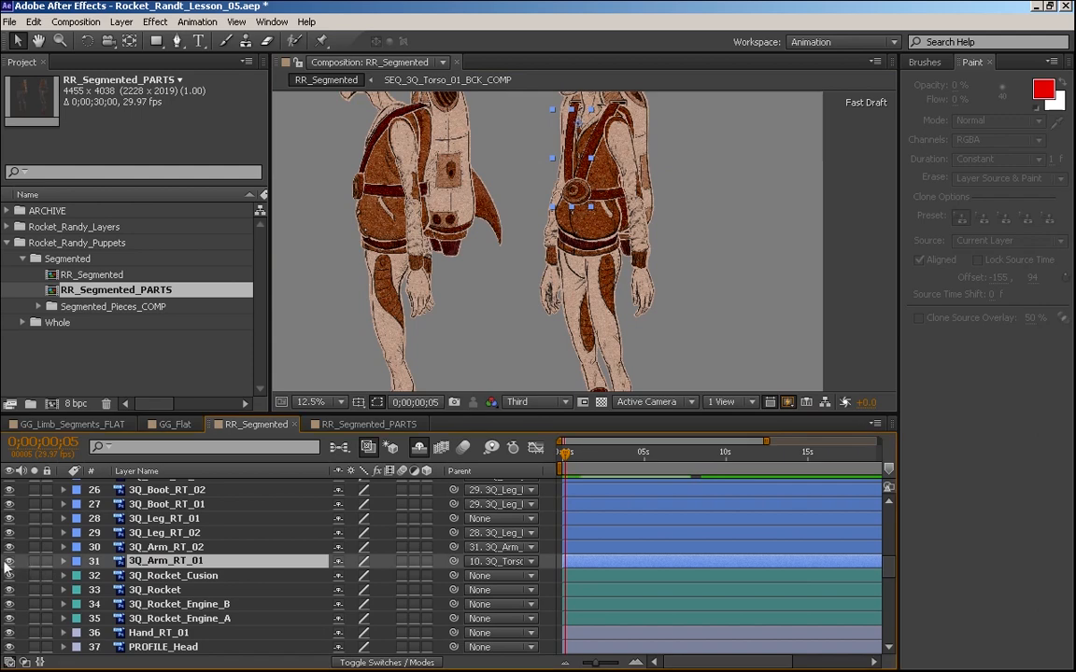
click(4, 561)
click(8, 562)
click(7, 549)
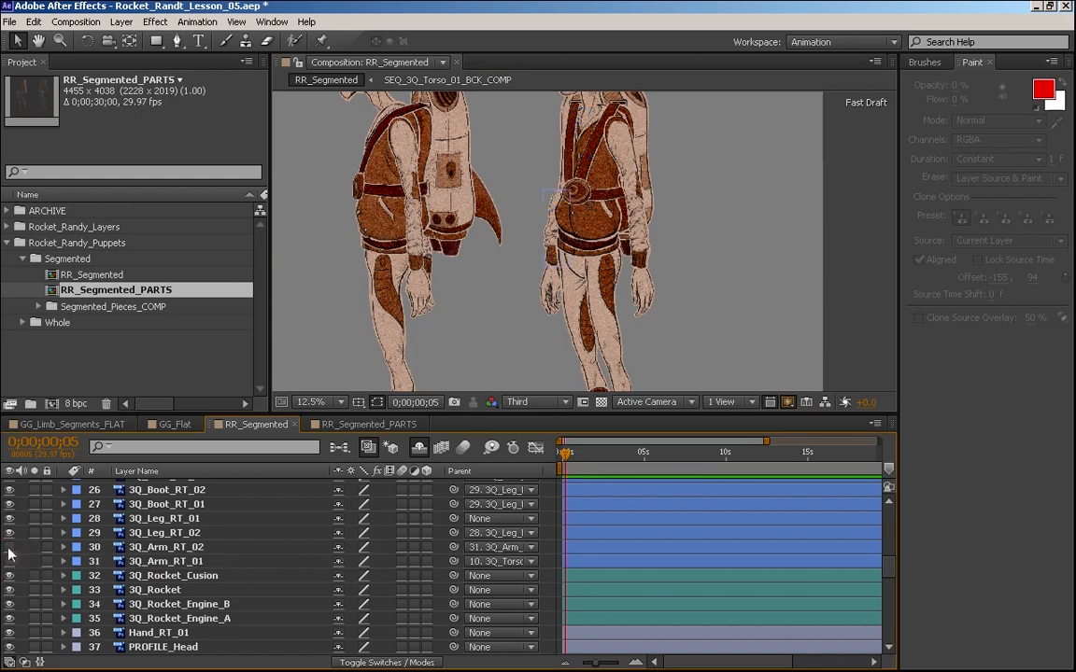
click(8, 561)
click(9, 547)
- Move the Hand_RT_01 layer directly below 3Q_Arm_RT_01 and set its label colour to Blue
click(149, 634)
drag(149, 634, 136, 570)
click(76, 576)
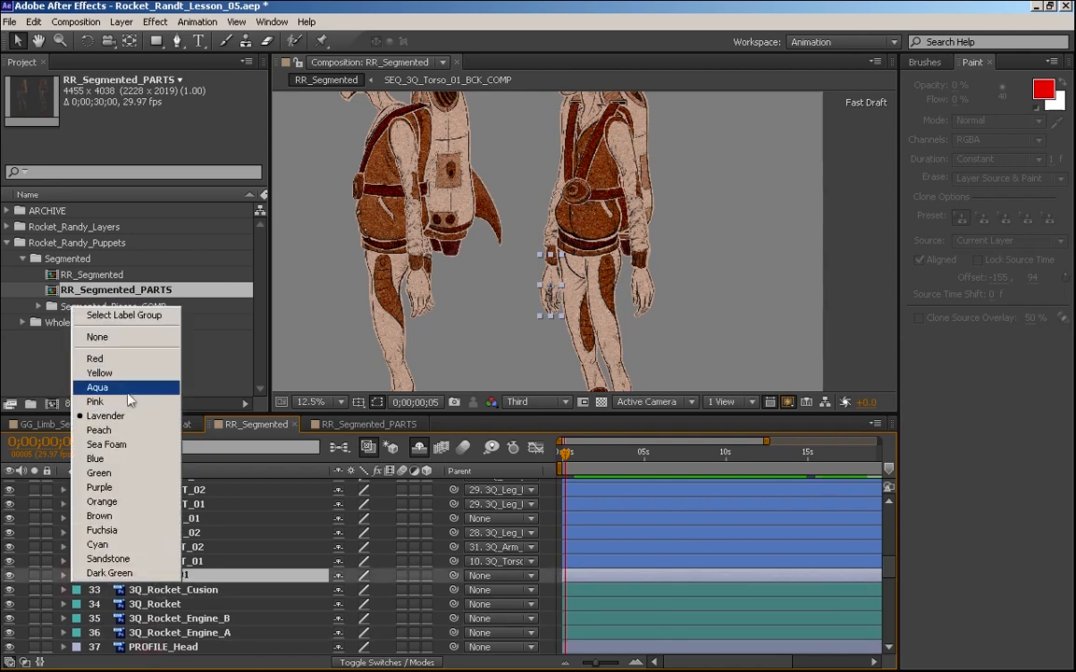
click(135, 474)
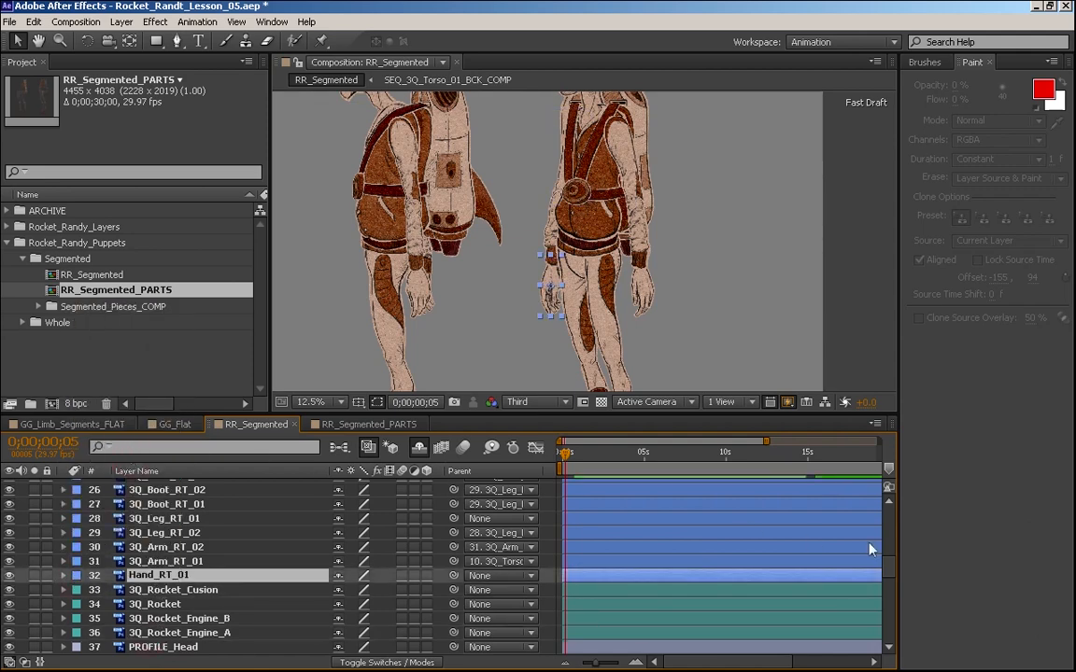
- Set the label colour of the Hand_LFT_01 layer to Red
drag(888, 570, 888, 504)
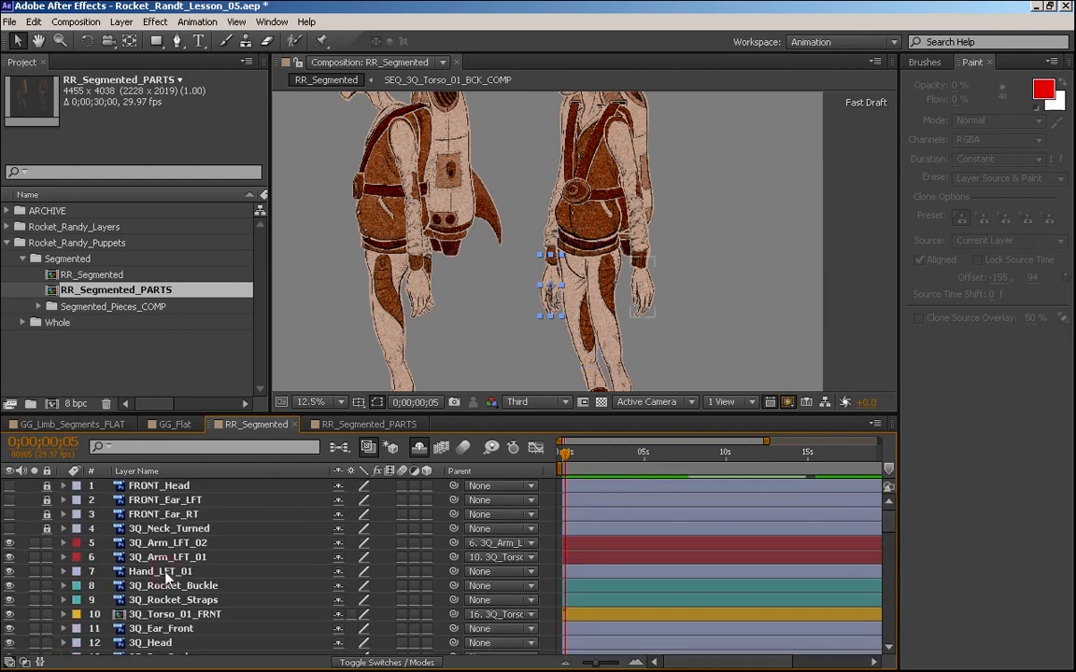
click(165, 569)
click(76, 571)
click(124, 355)
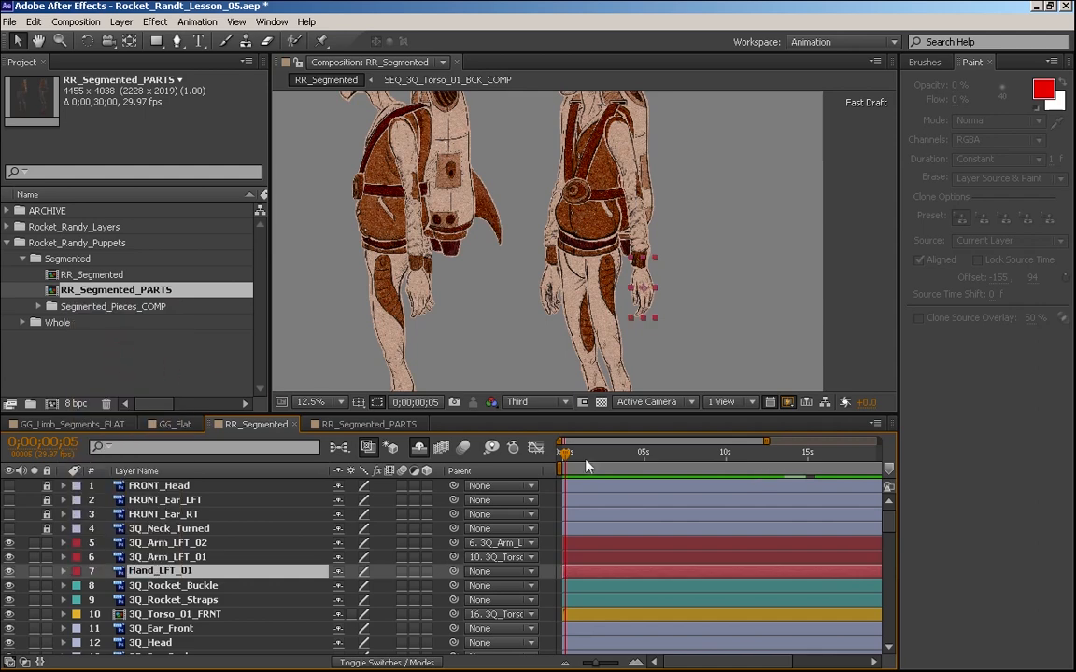
- Examine the three-quarter rocket cushion, body and engine layers, and inspect the shoulder and strap area of the puppet up close
drag(886, 534, 887, 582)
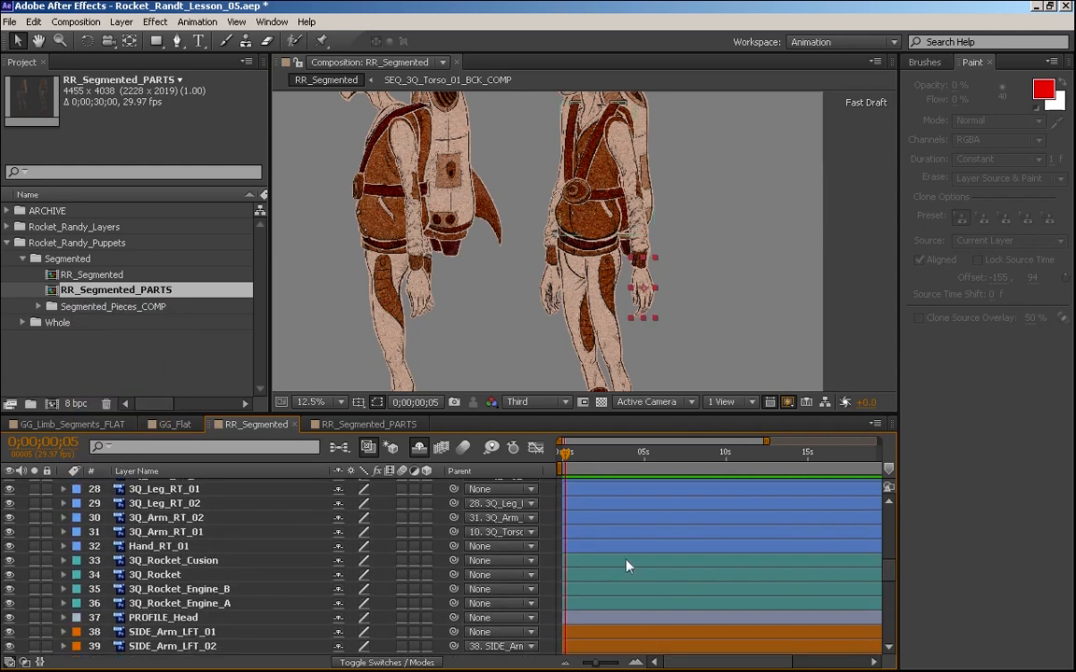
click(177, 563)
click(177, 574)
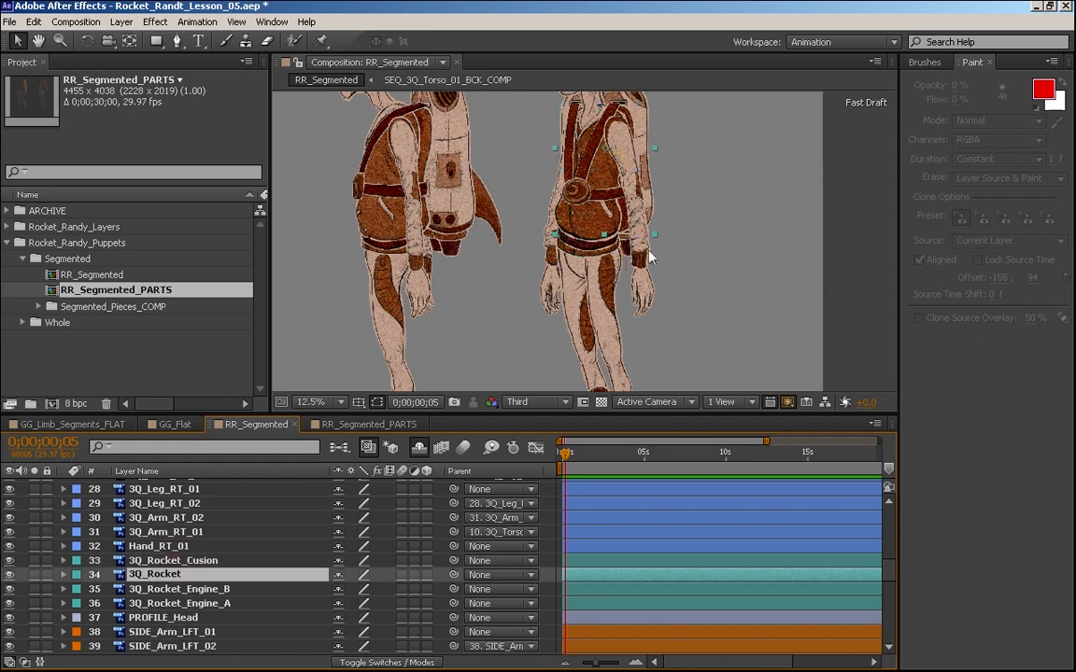
click(179, 604)
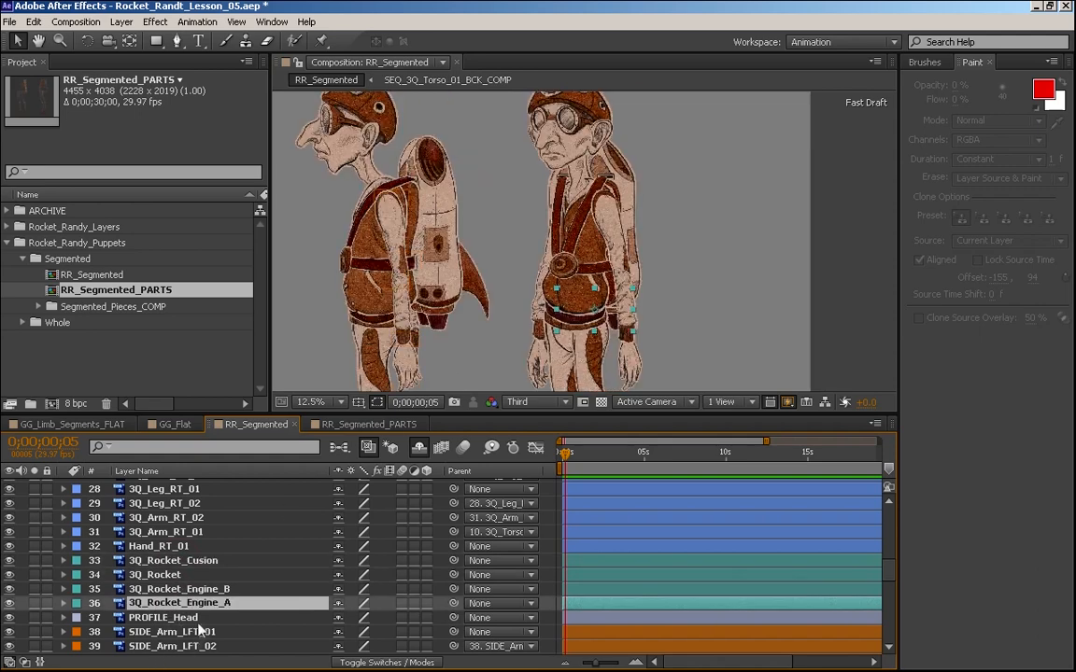
key(h)
drag(675, 258, 644, 265)
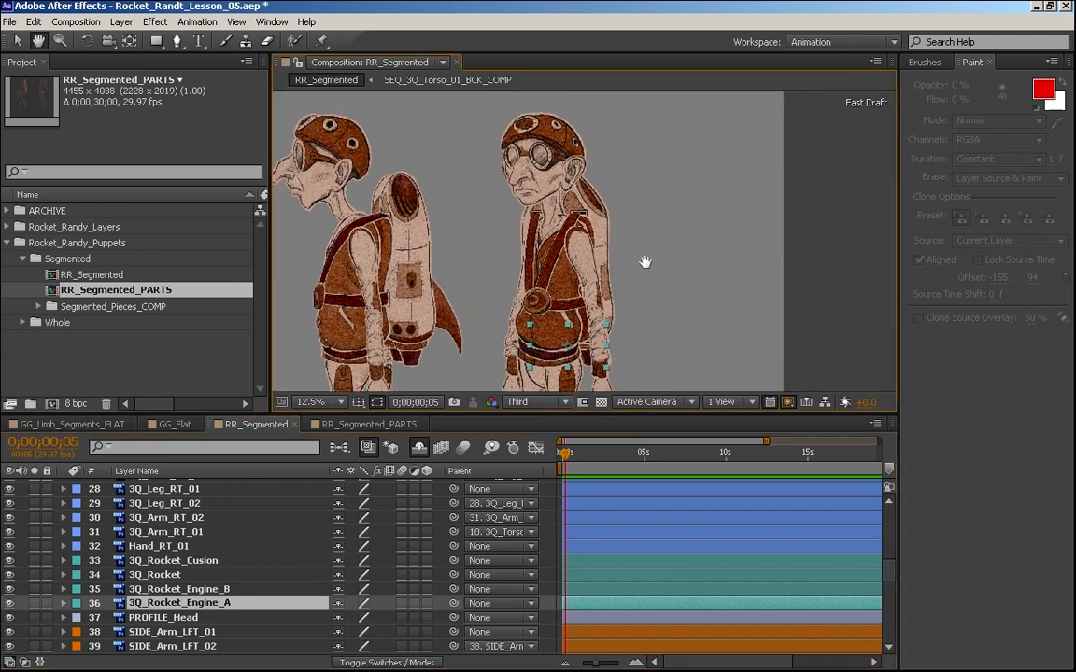
key(v)
scroll(641, 266, up, 2)
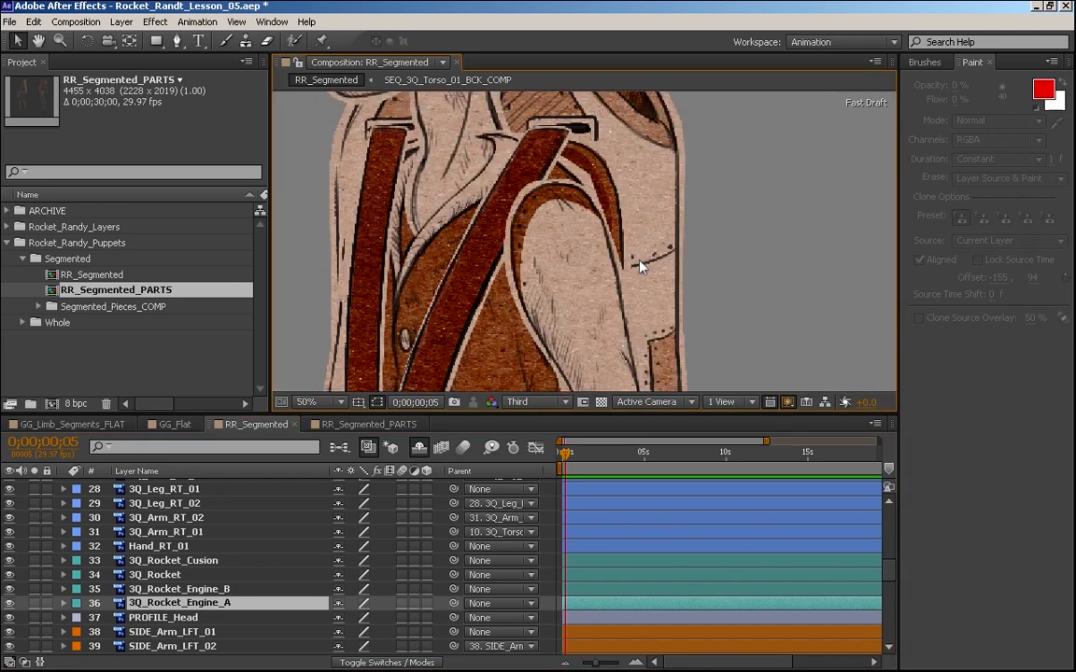
key(space)
drag(583, 257, 649, 316)
- Open the nested composition of the 3Q_Torso_01_FRNT layer
drag(888, 573, 891, 533)
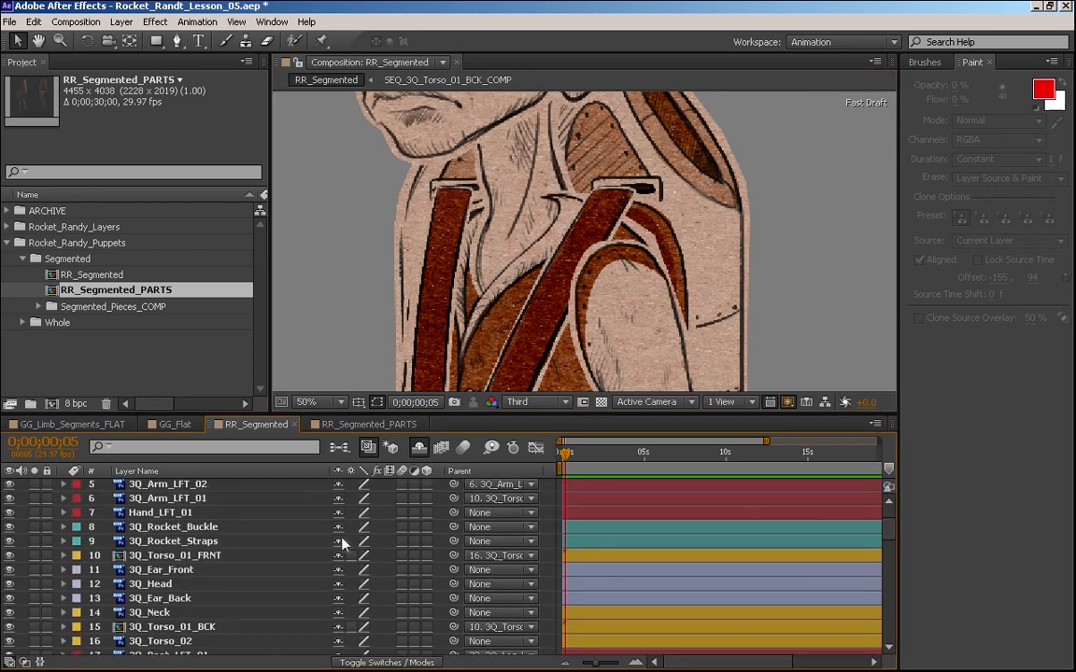
click(188, 556)
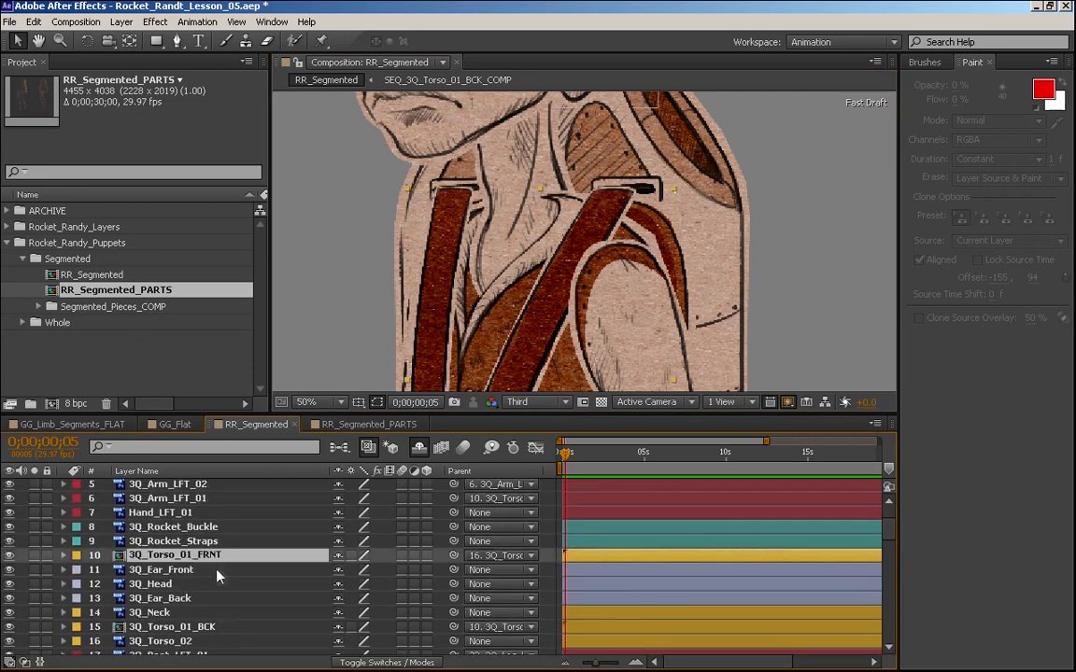
double_click(211, 558)
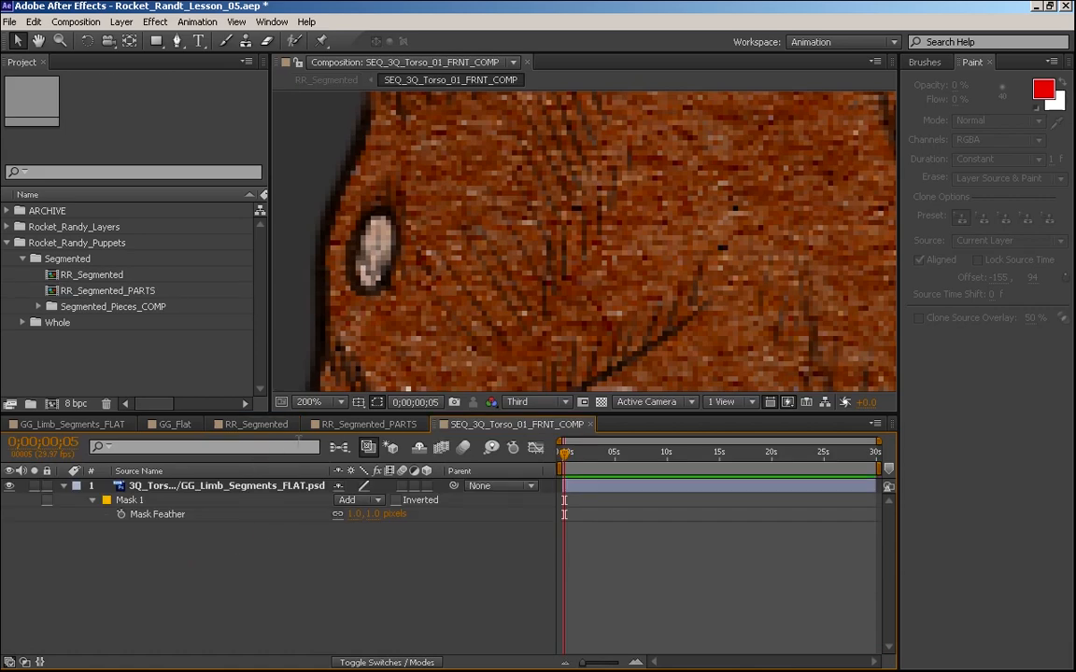
- Close the RR_Segmented_PARTS composition in the timeline and return to RR_Segmented
click(374, 424)
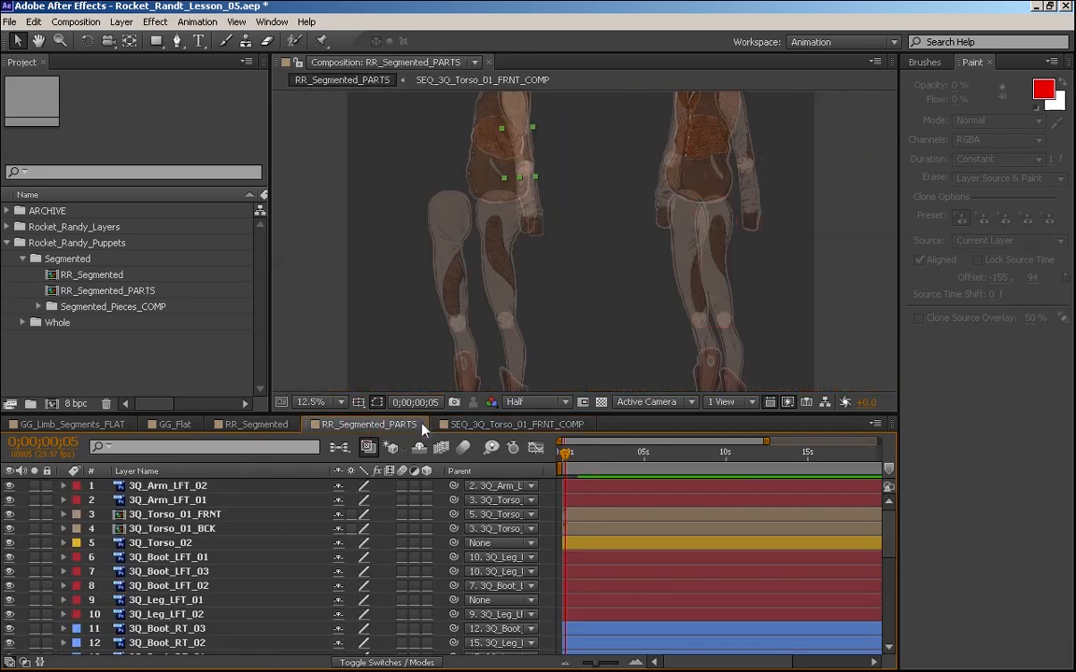
click(423, 425)
click(258, 425)
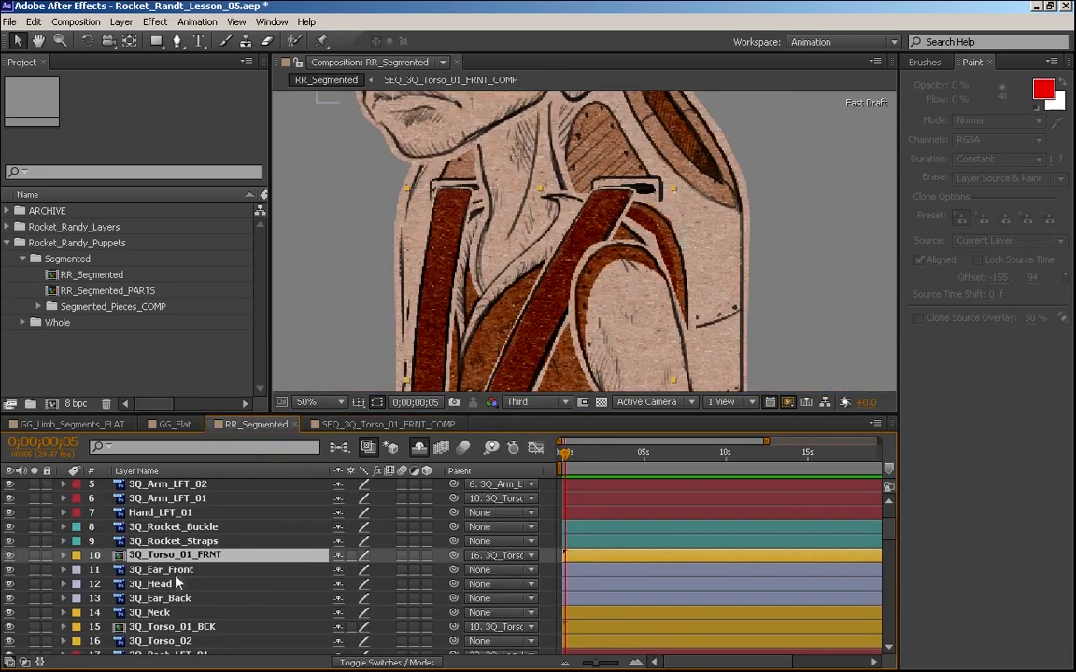
- Reveal the 3Q_Torso_01_FRNT layer's source in the project, duplicate that composition and rename the copy SEQ_3Q_Torso_01_FRNT_COLLAR_COMP
right_click(190, 558)
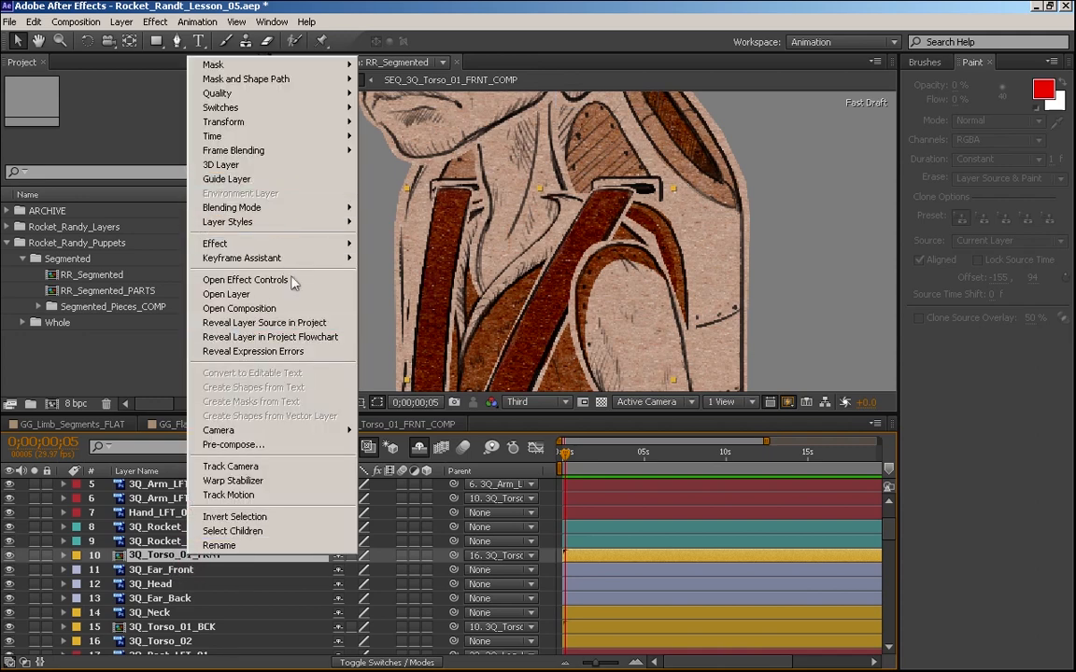
click(324, 326)
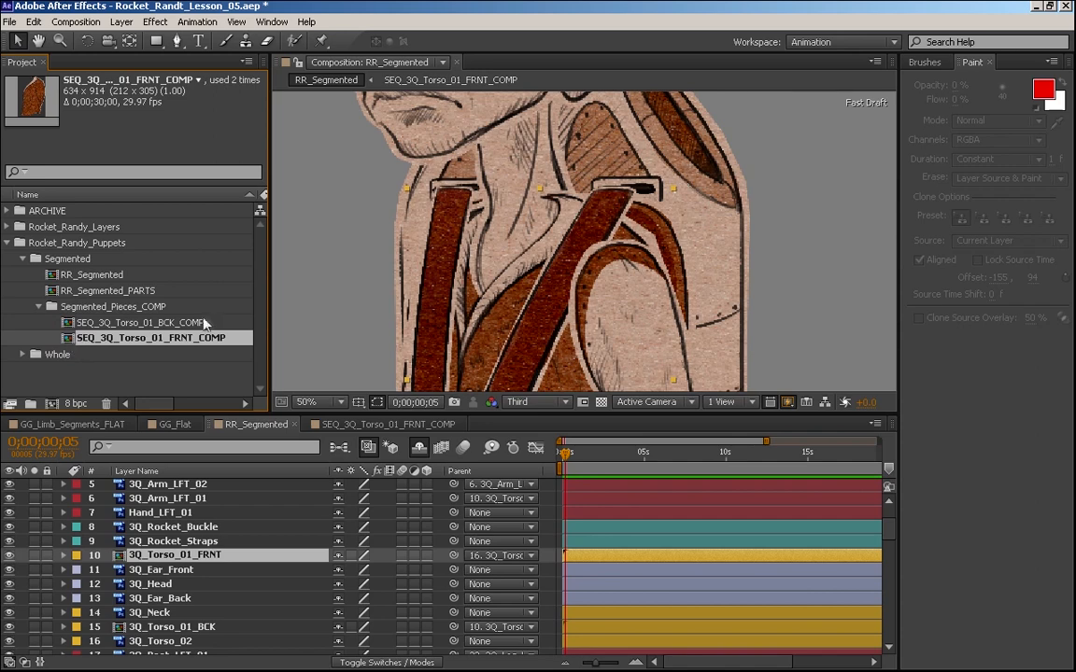
key(ctrl+d)
key(Return)
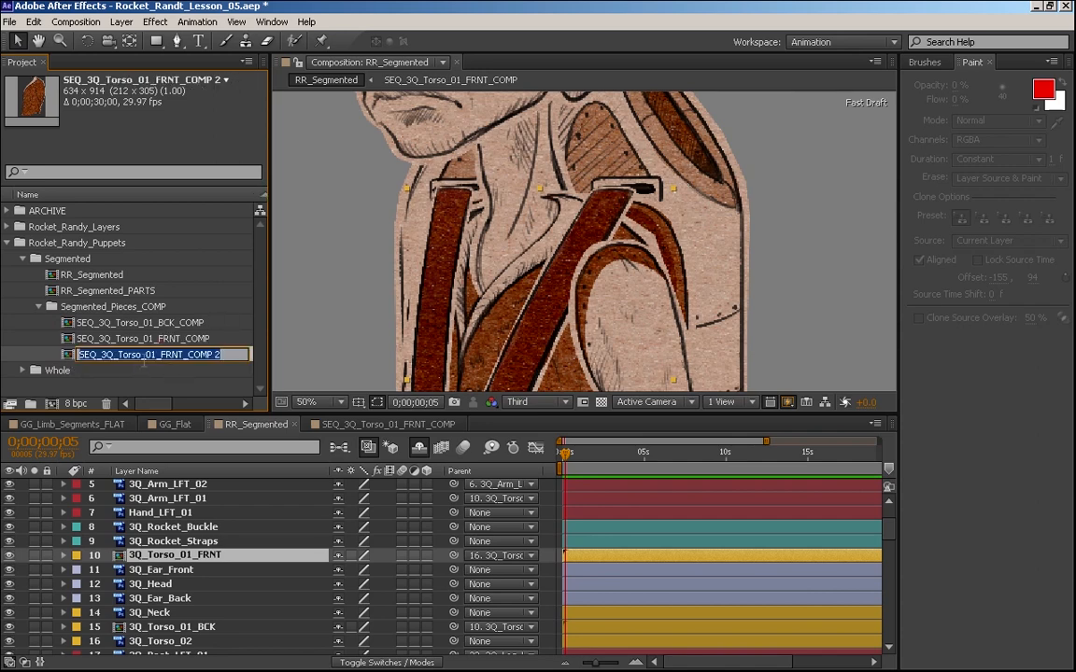
drag(187, 355, 261, 348)
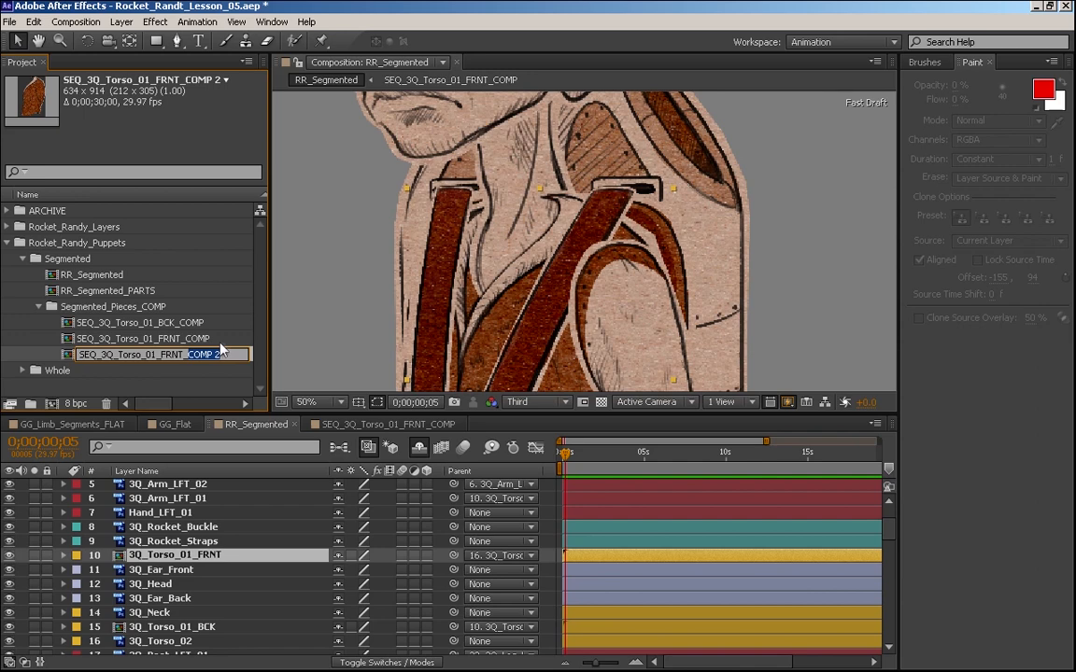
text(COLLAR_COMP)
key(Return)
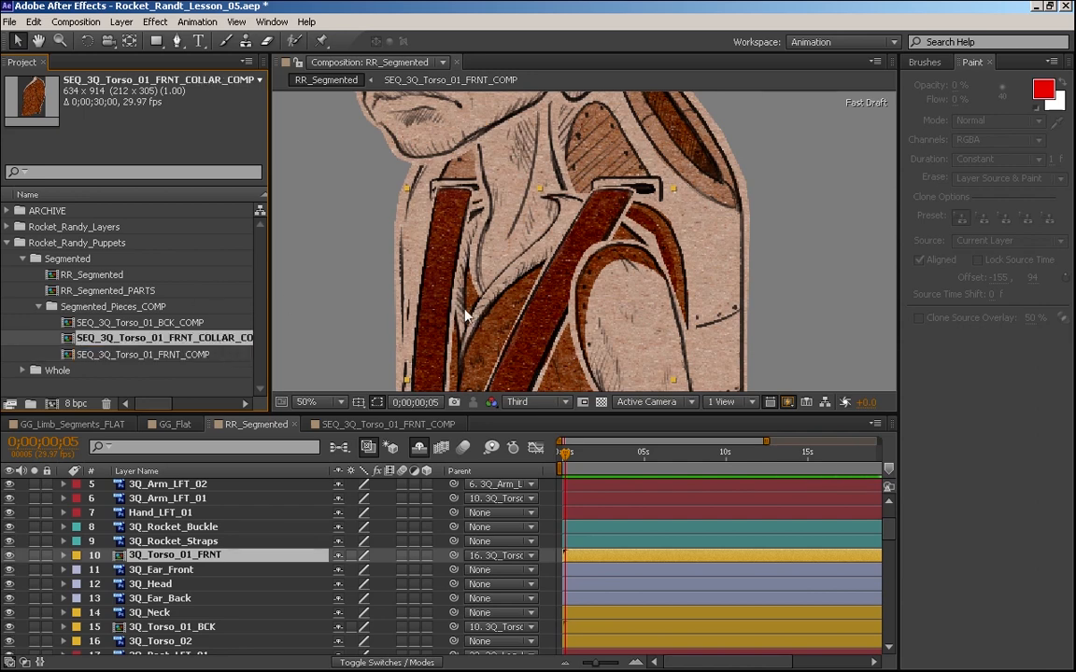
- Duplicate the 3Q_Torso_01_FRNT layer in RR_Segmented and replace the copy's source with SEQ_3Q_Torso_01_FRNT_COLLAR_COMP
click(150, 543)
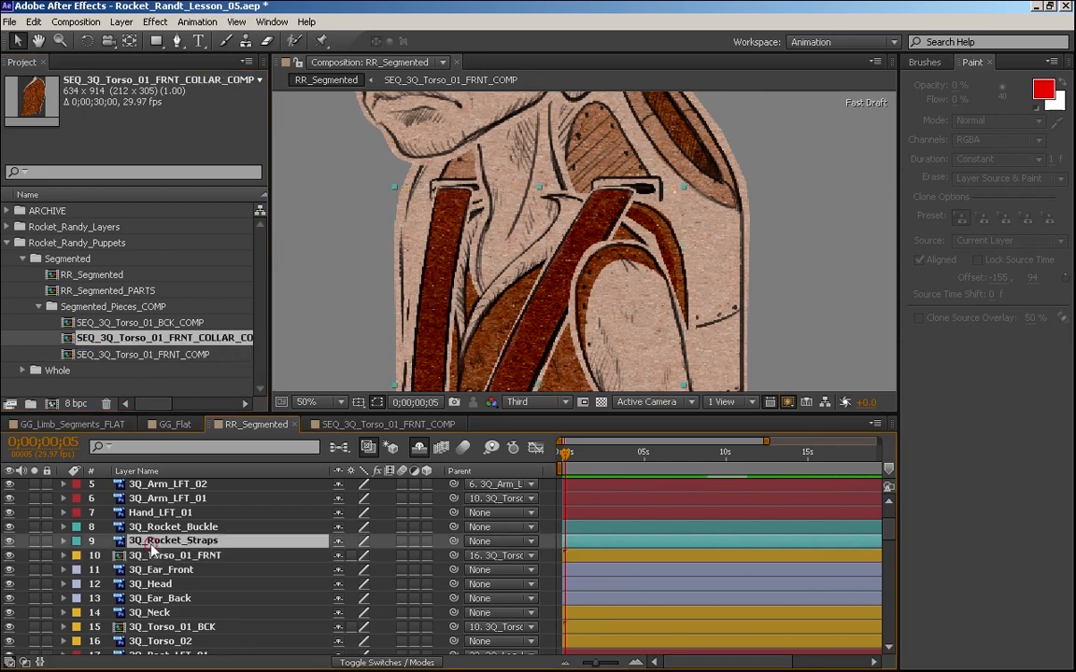
click(153, 558)
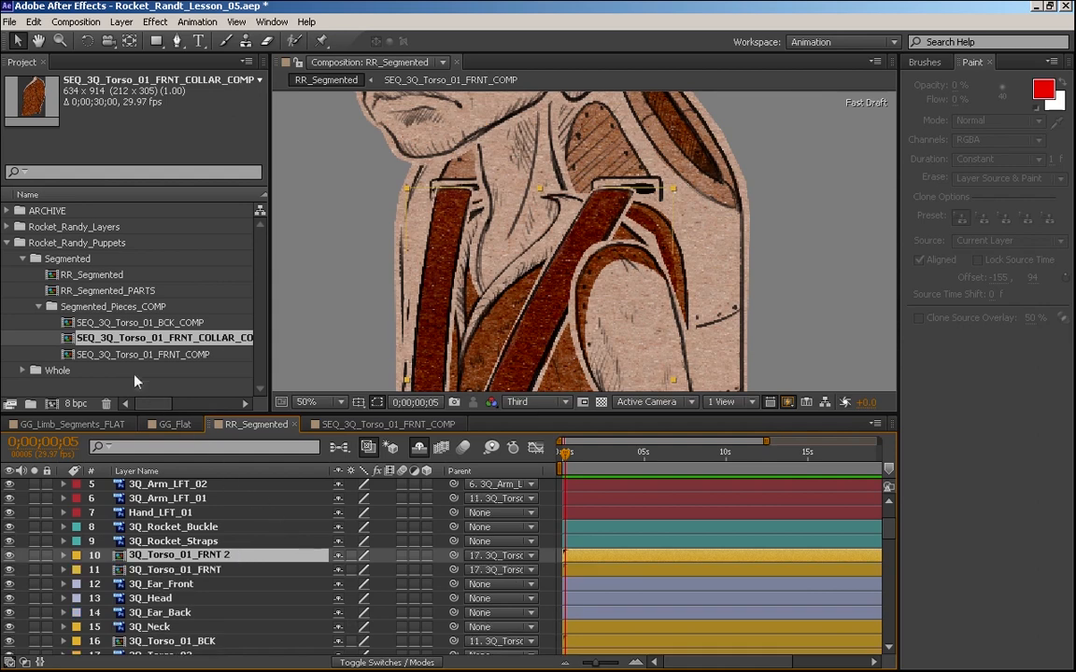
key(ctrl+d)
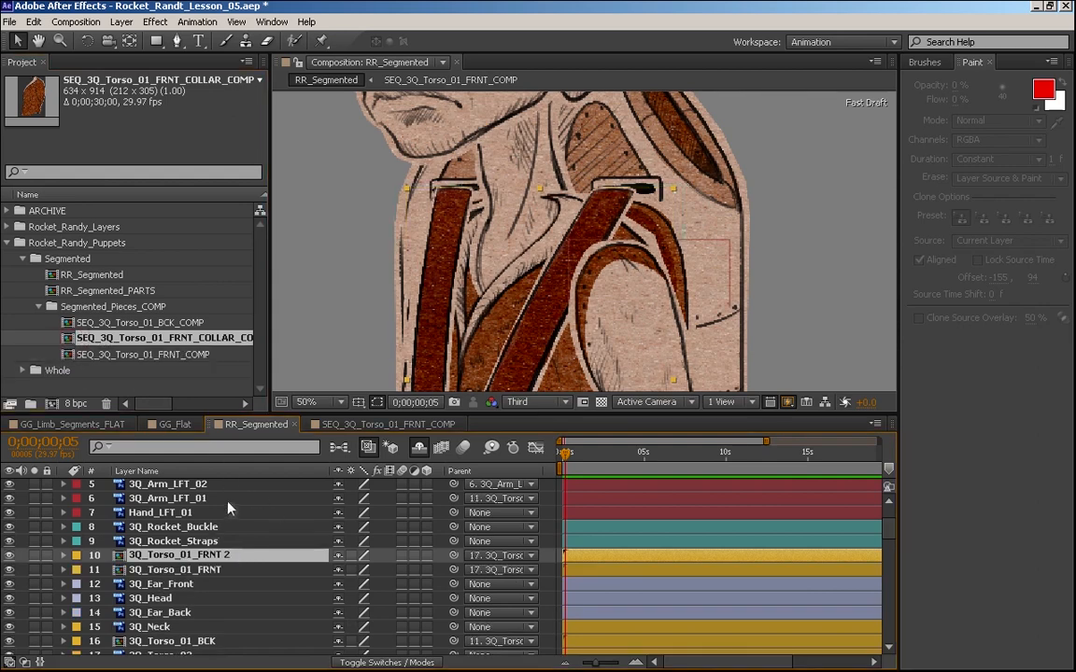
click(163, 569)
click(175, 556)
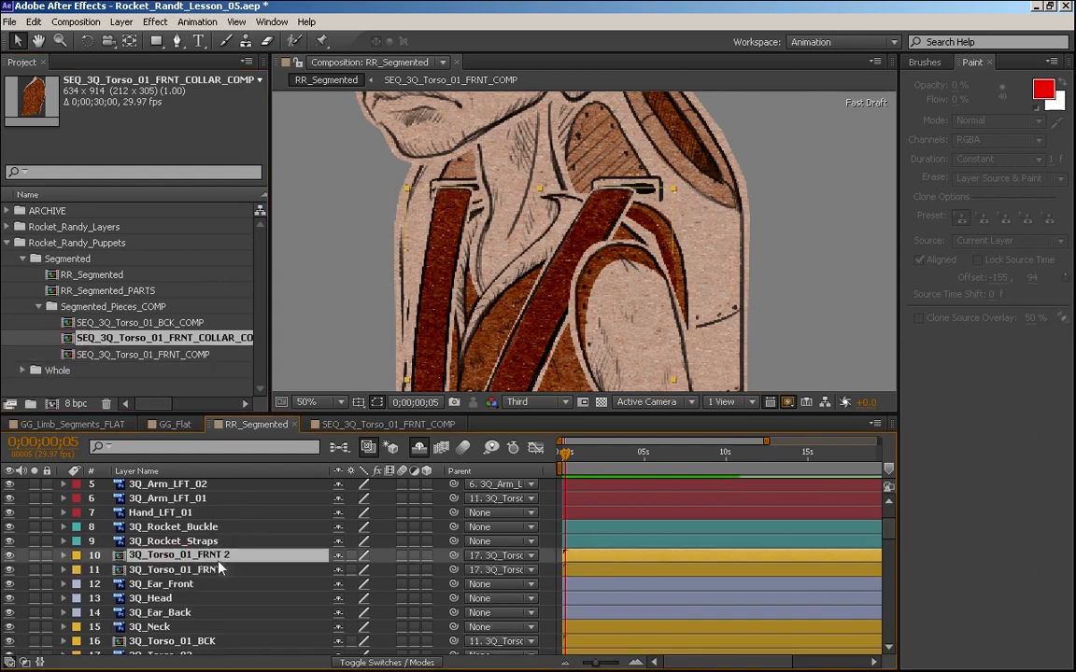
- Rename the 3Q_Torso_01_FRNT 2 layer to 3Q_Torso_01_FRNT_COLLAR
key(Return)
drag(219, 556, 269, 557)
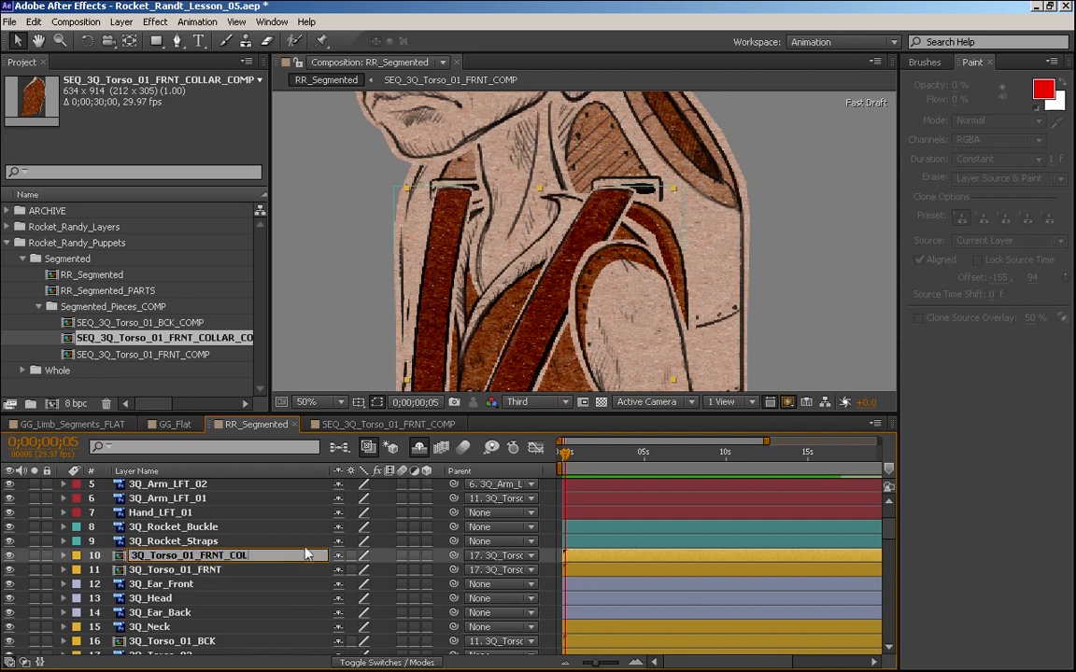
key(Return)
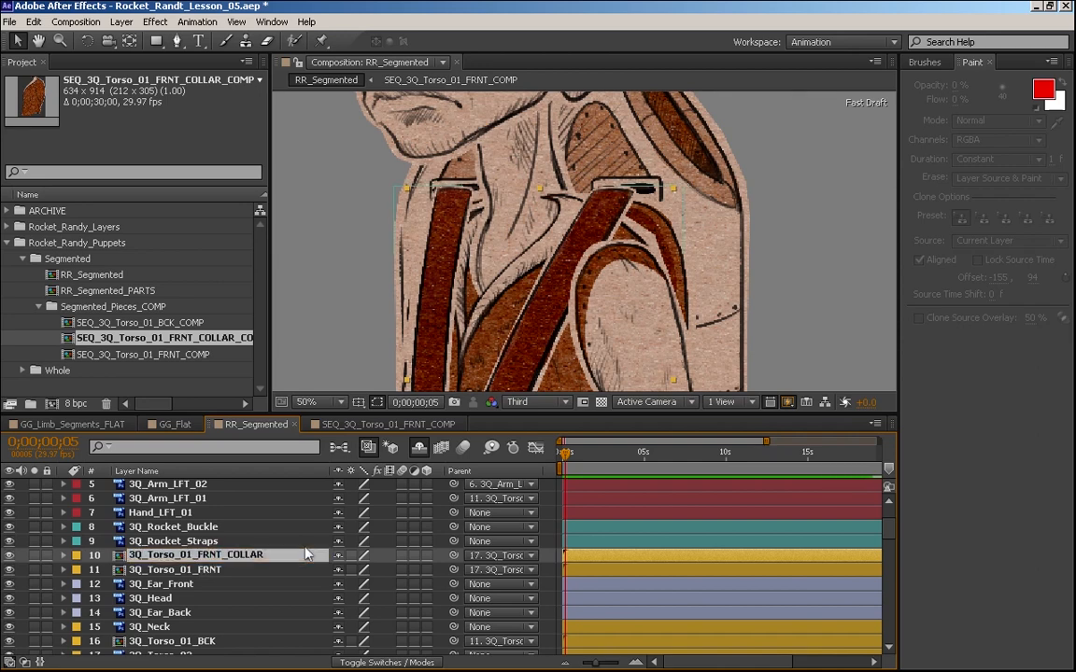
- Open the nested composition of the 3Q_Torso_01_FRNT_COLLAR layer and set its preview resolution to Full at 100% magnification
double_click(118, 559)
drag(579, 228, 546, 388)
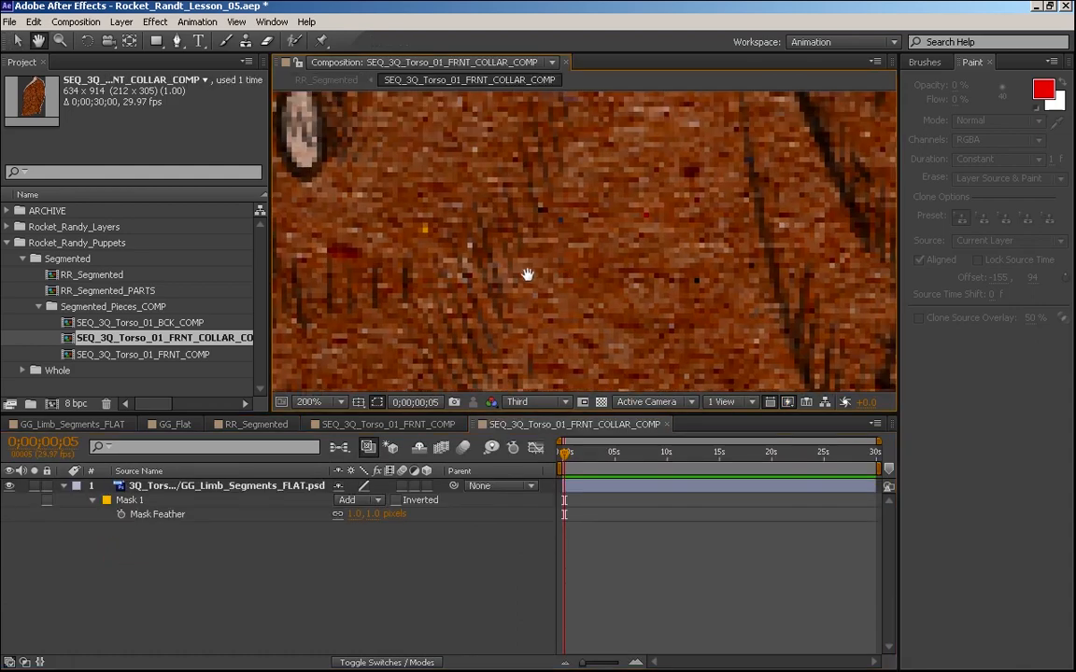
drag(526, 277, 566, 441)
drag(446, 239, 433, 355)
key(comma)
key(comma)
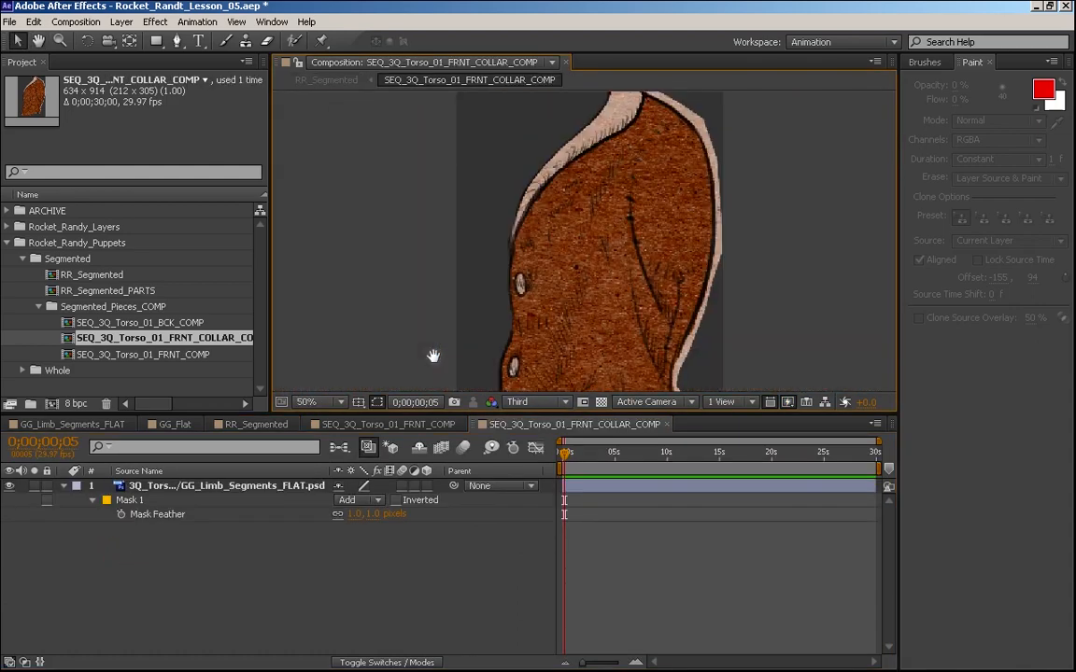
key(period)
key(period)
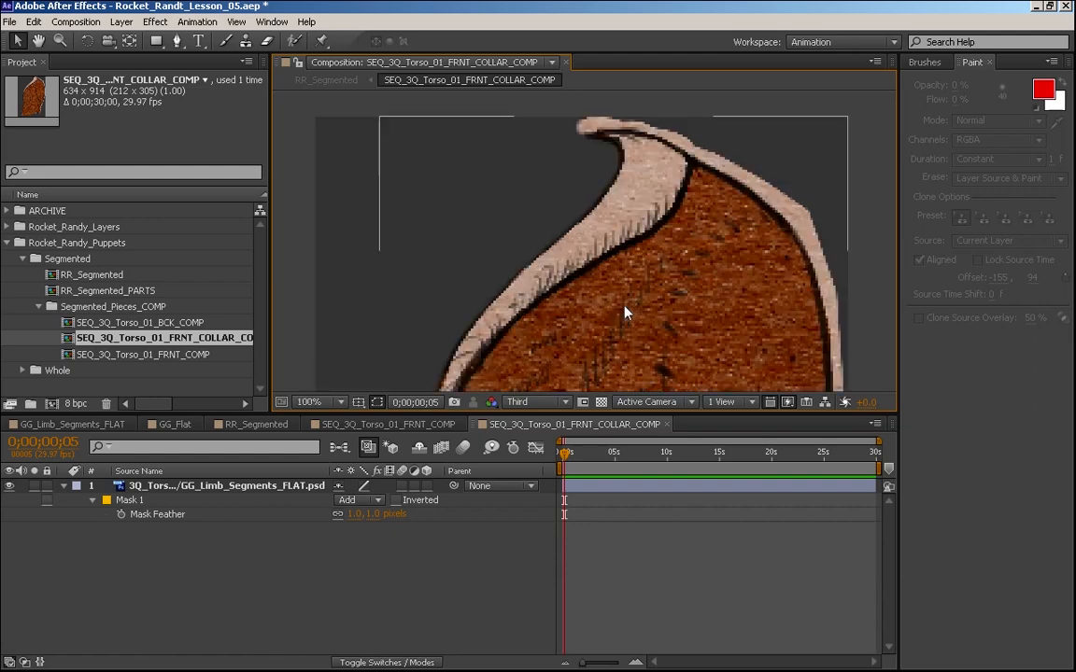
click(536, 402)
click(539, 440)
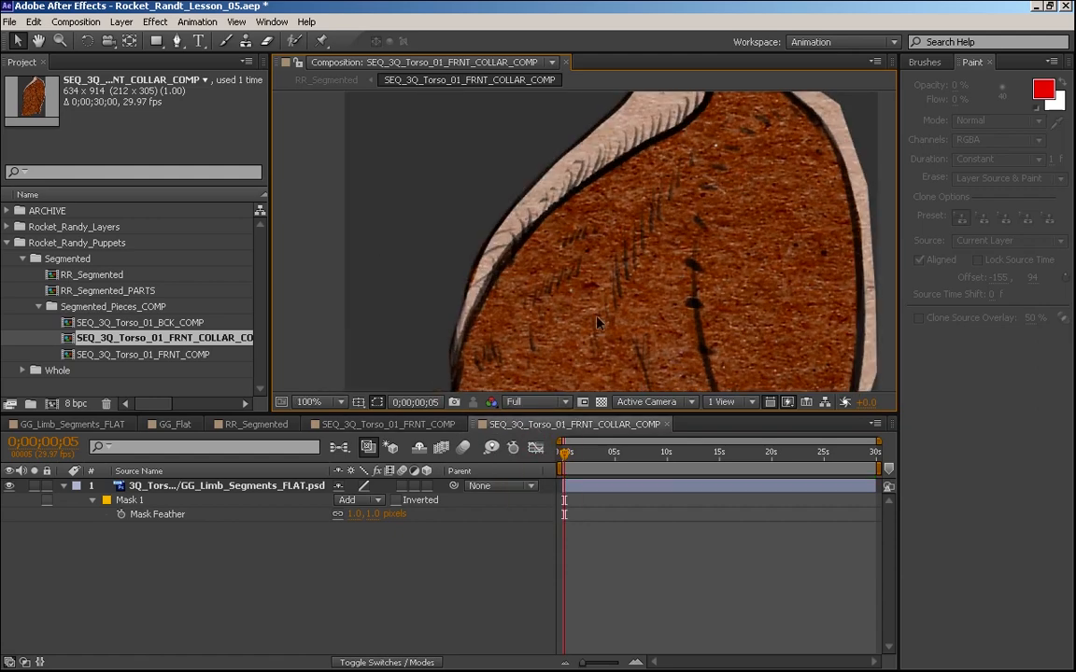
click(179, 42)
key(space)
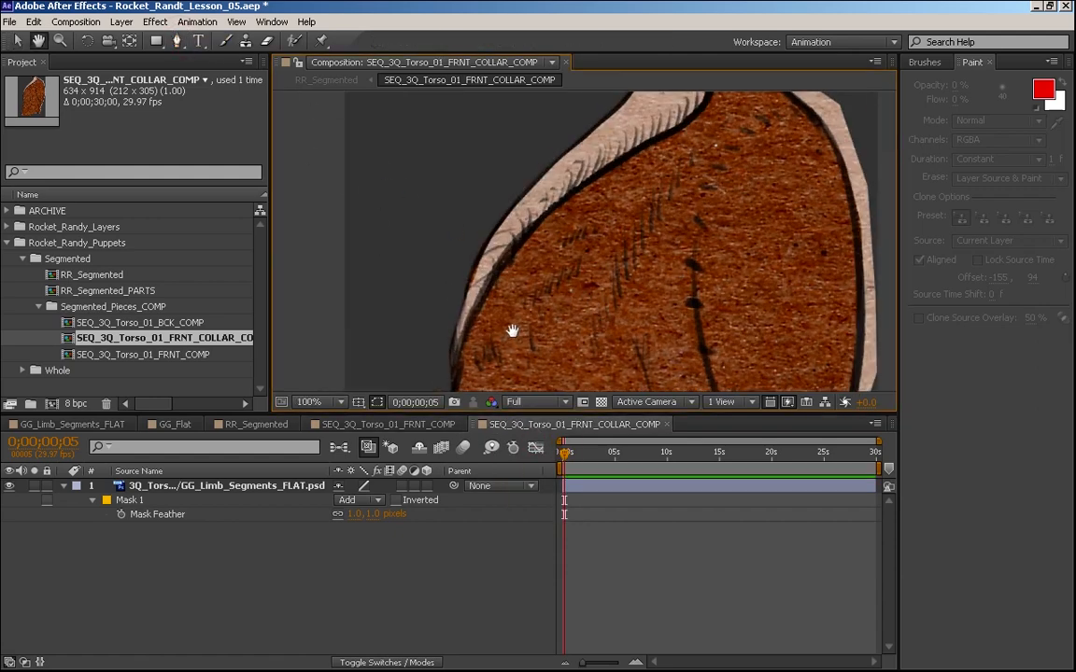
drag(511, 331, 505, 263)
click(443, 309)
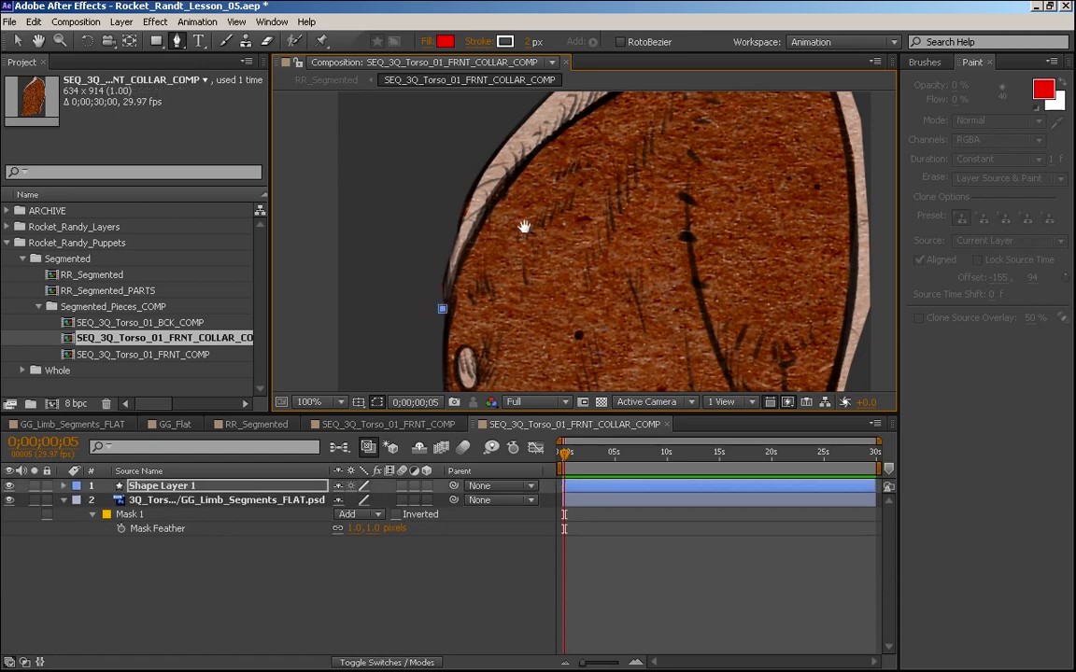
key(space)
drag(538, 179, 492, 271)
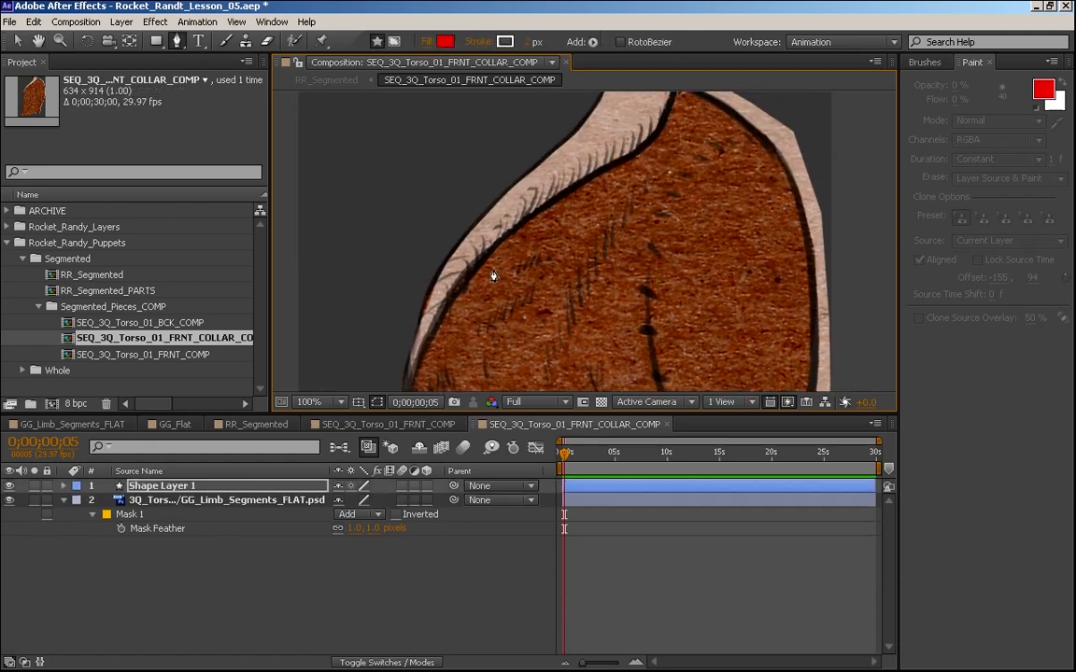
click(212, 502)
click(211, 488)
key(Delete)
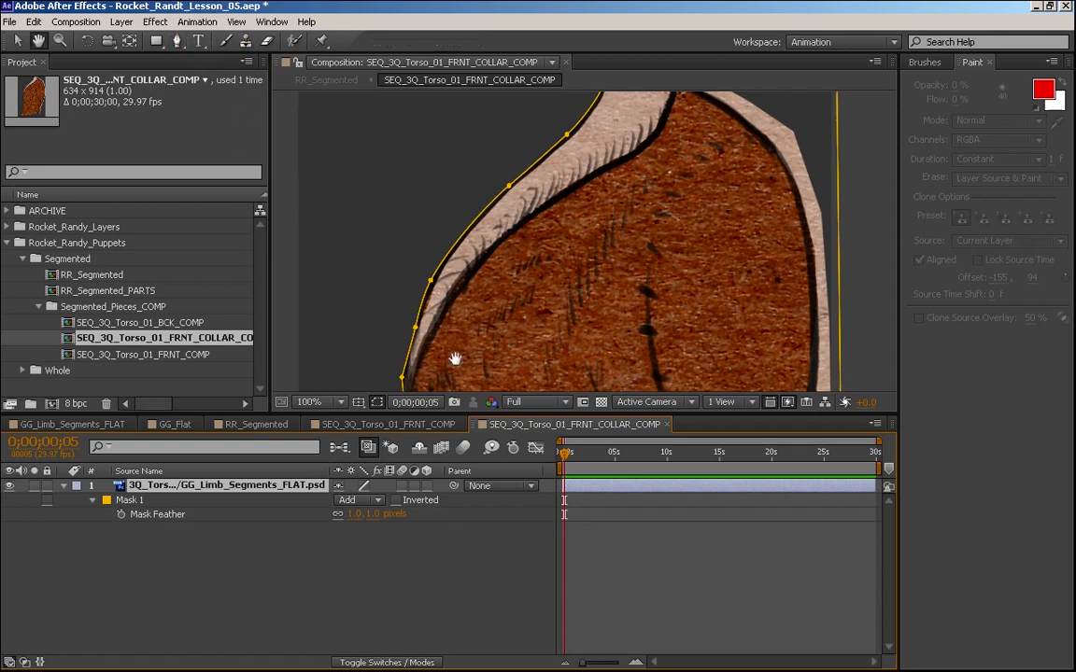
scroll(421, 295, down, 3)
click(393, 326)
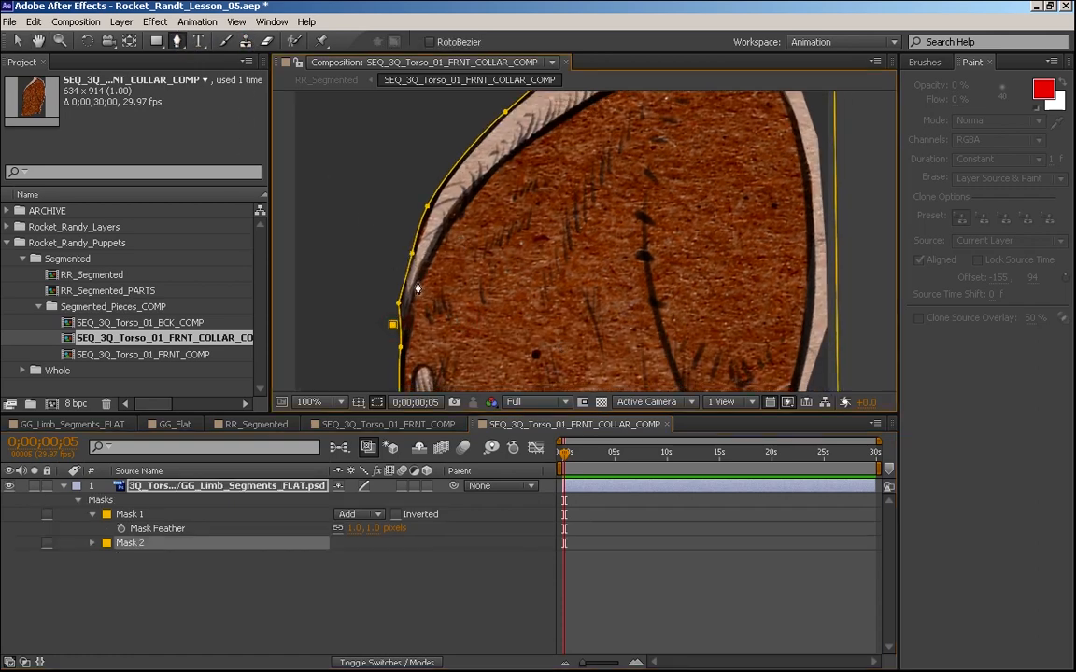
drag(422, 271, 427, 260)
key(ctrl+z)
key(ctrl+z)
- Draw a curved second mask path on the torso layer with the Pen tool, following the collar's inner edge from its lower tip around its top
click(391, 359)
drag(407, 312, 413, 306)
drag(437, 240, 446, 235)
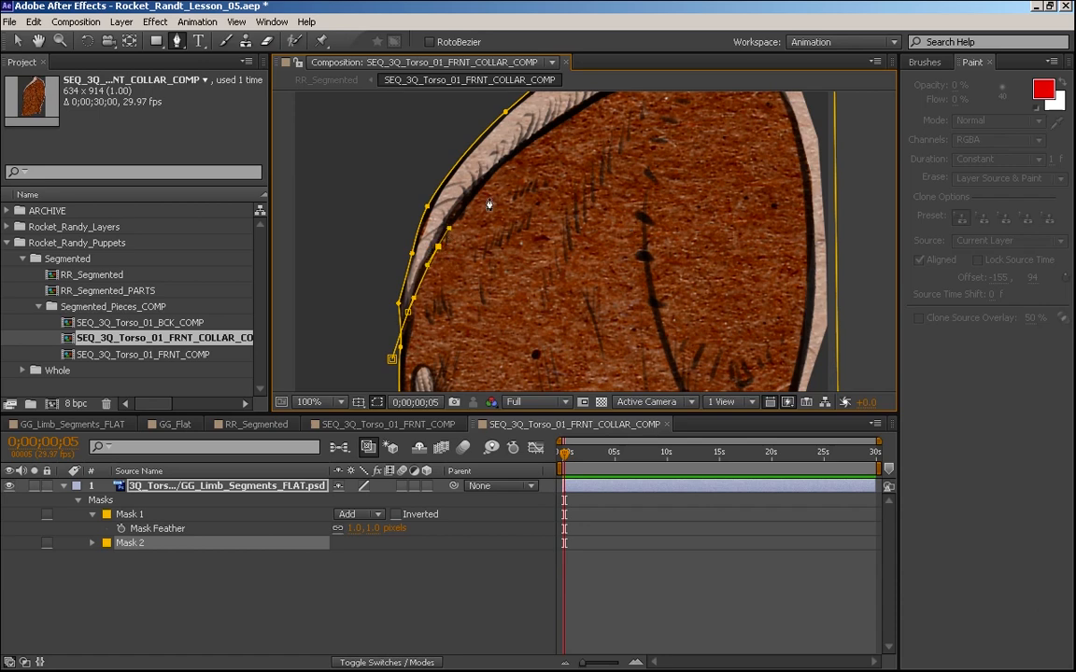
drag(488, 203, 452, 278)
key(h)
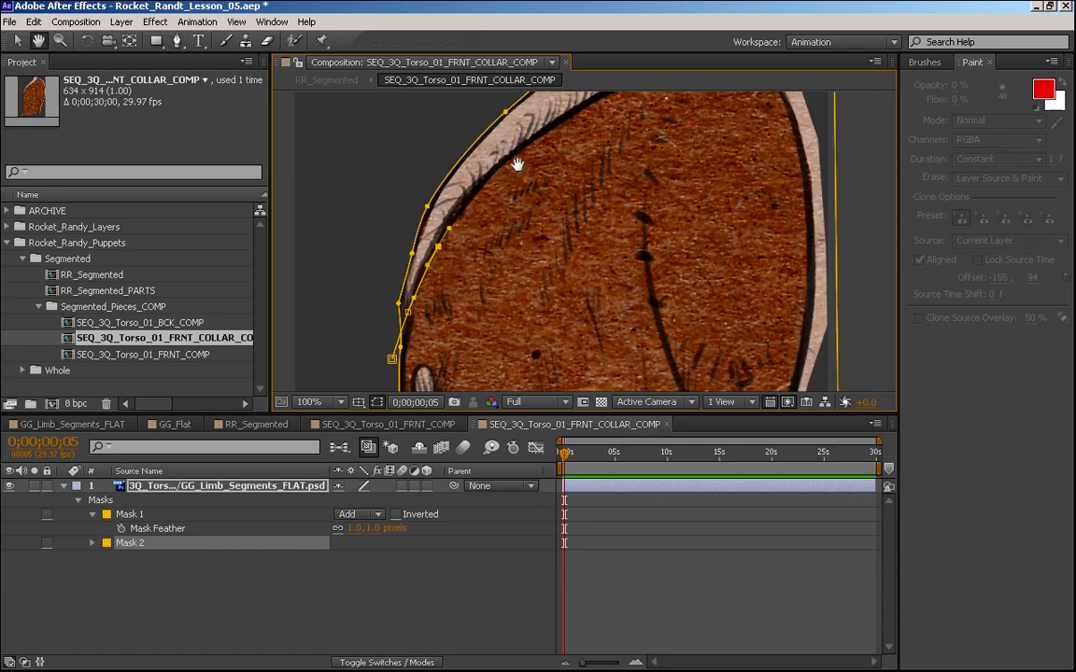
drag(517, 163, 465, 266)
key(g)
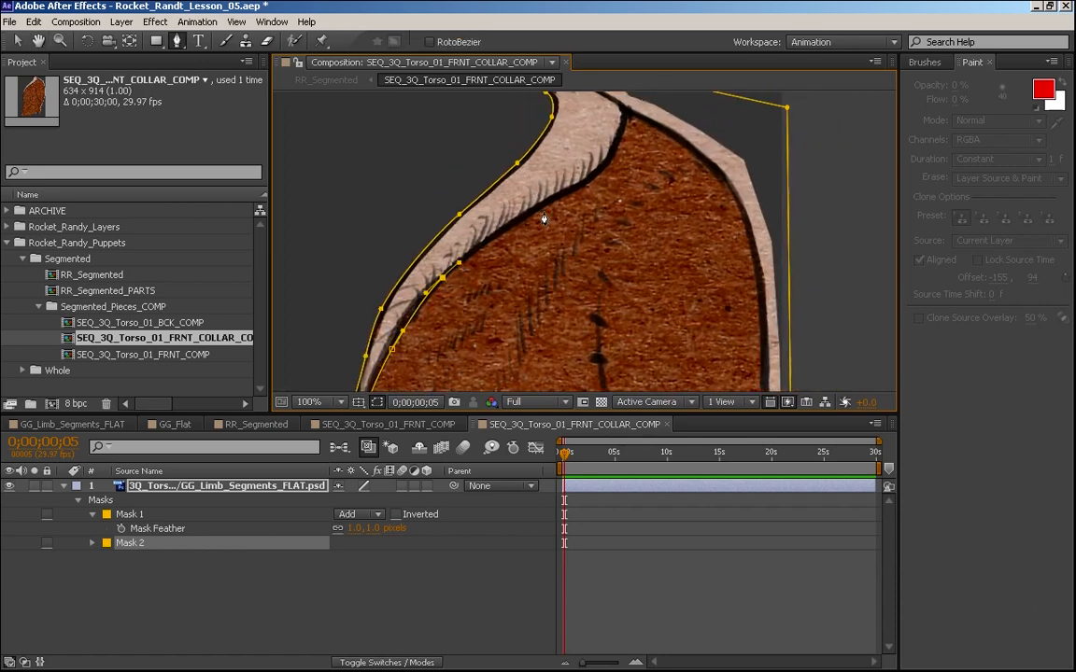
click(532, 211)
key(space)
drag(607, 180, 554, 241)
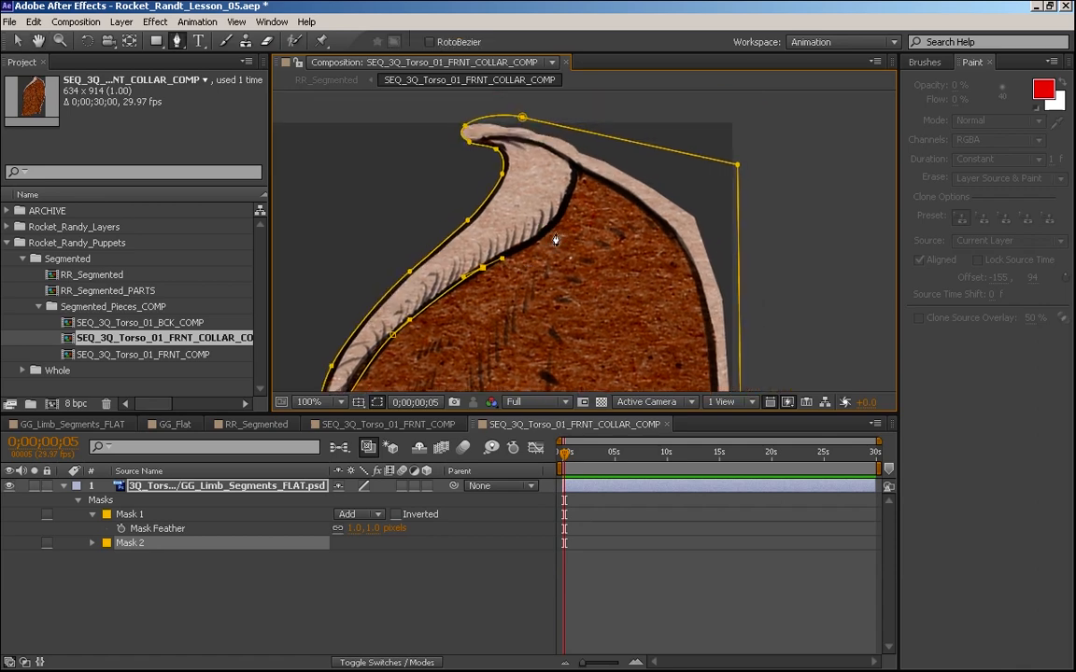
click(557, 221)
click(576, 169)
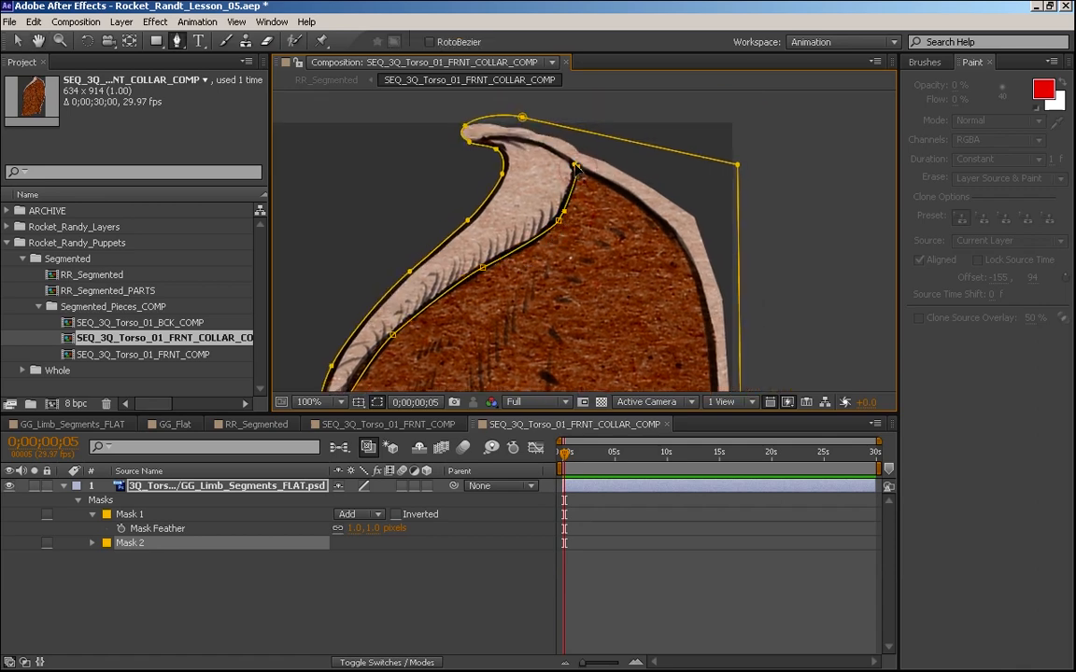
click(538, 145)
click(505, 151)
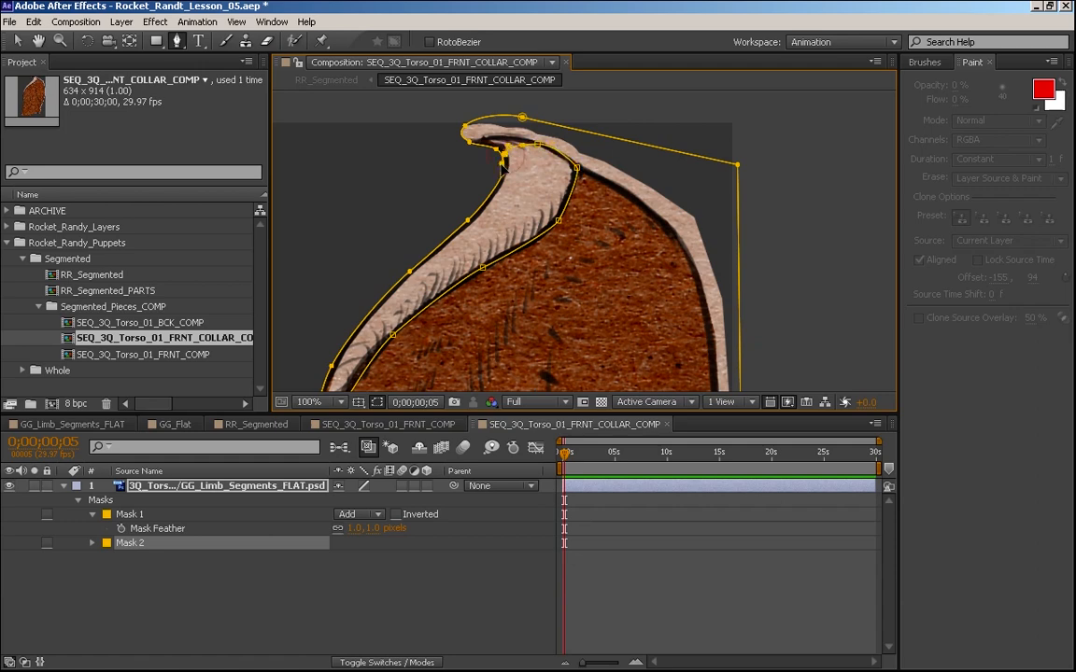
- Continue the mask path down outside the collar's outer edge and close it at its starting point below the collar tip
click(506, 179)
drag(502, 175, 478, 213)
key(ctrl+z)
click(483, 195)
key(ctrl+z)
key(space)
mouse_move(404, 267)
mouse_down()
mouse_move(456, 232)
mouse_move(432, 251)
mouse_up()
key(space)
drag(389, 292, 429, 226)
mouse_move(398, 262)
mouse_down()
mouse_move(388, 305)
mouse_move(396, 260)
mouse_up()
key(space)
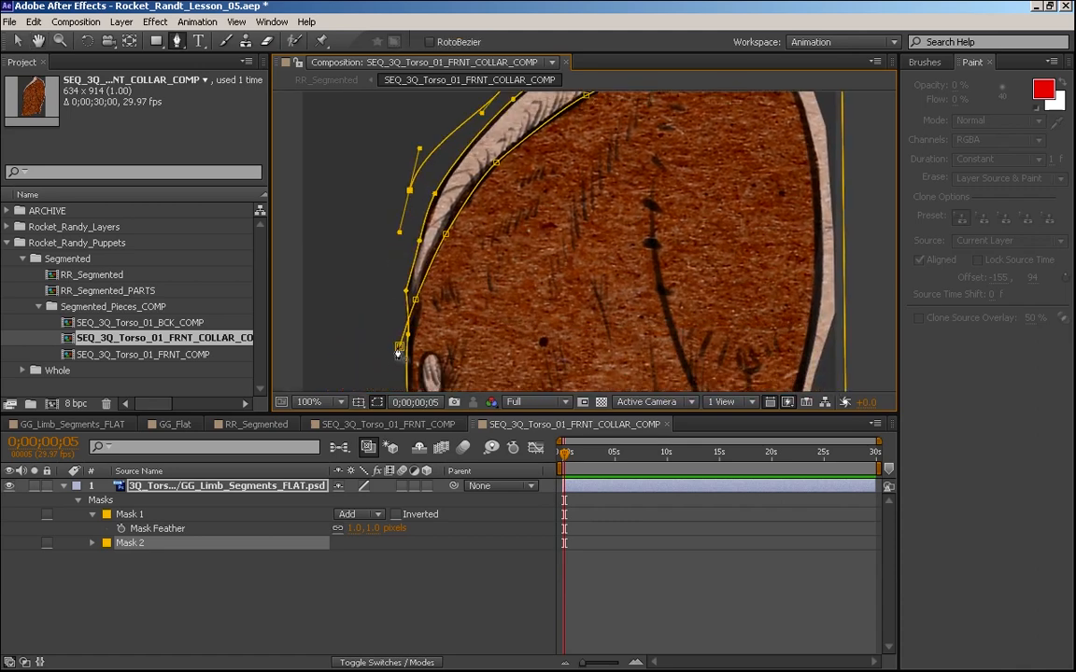
click(399, 347)
key(space)
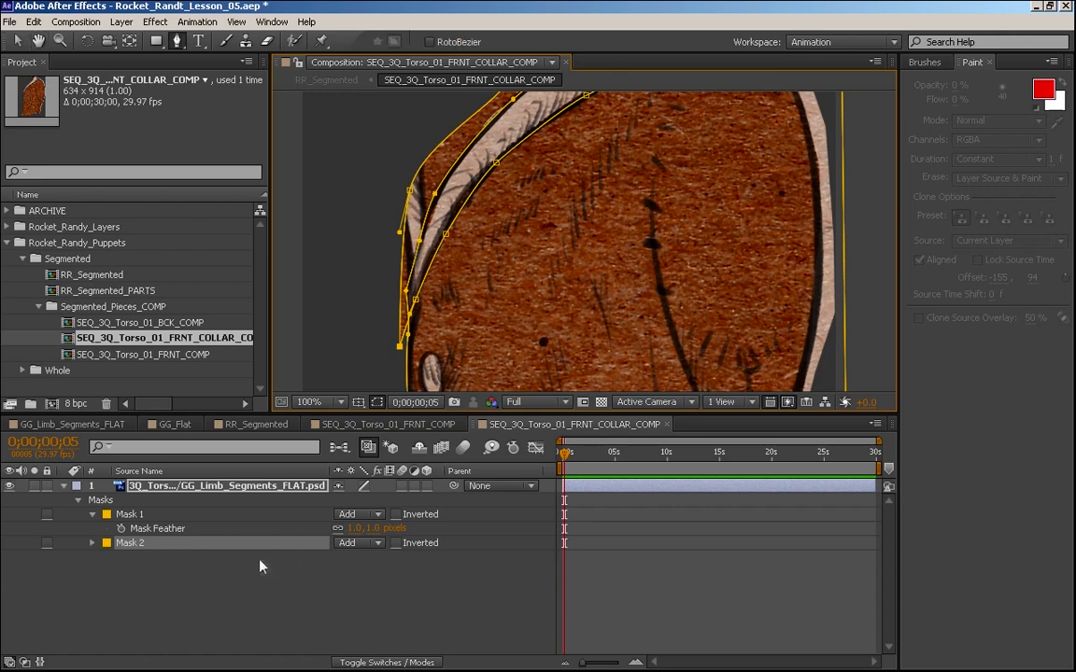
- Set the mode of Mask 2 to Intersect so that only the collar remains
key(space)
drag(516, 218, 480, 281)
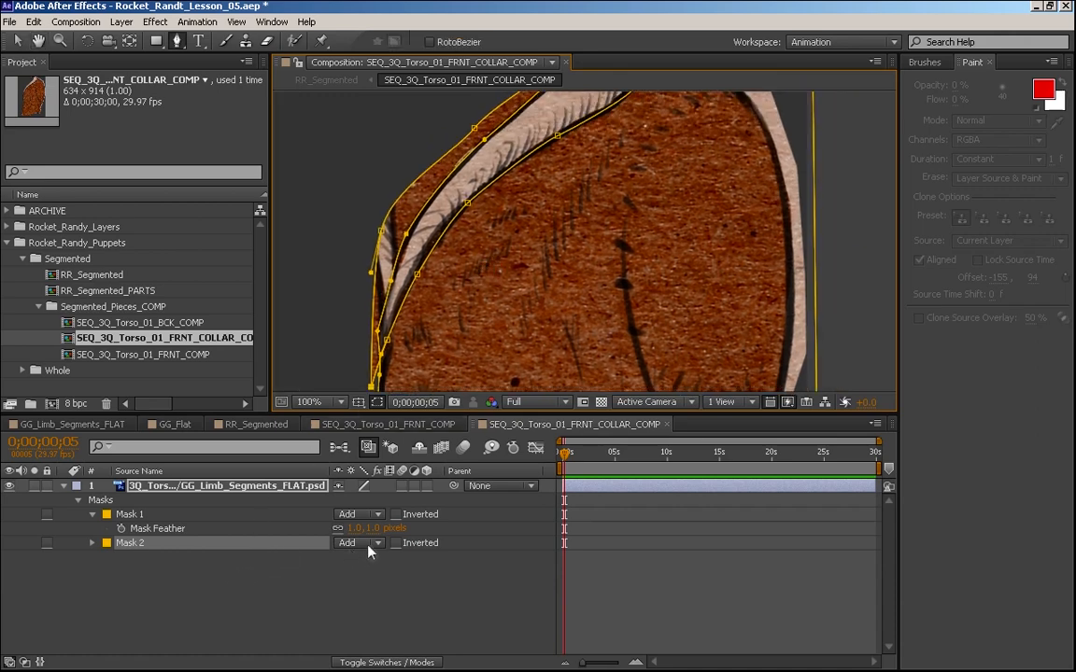
click(355, 543)
click(373, 601)
key(space)
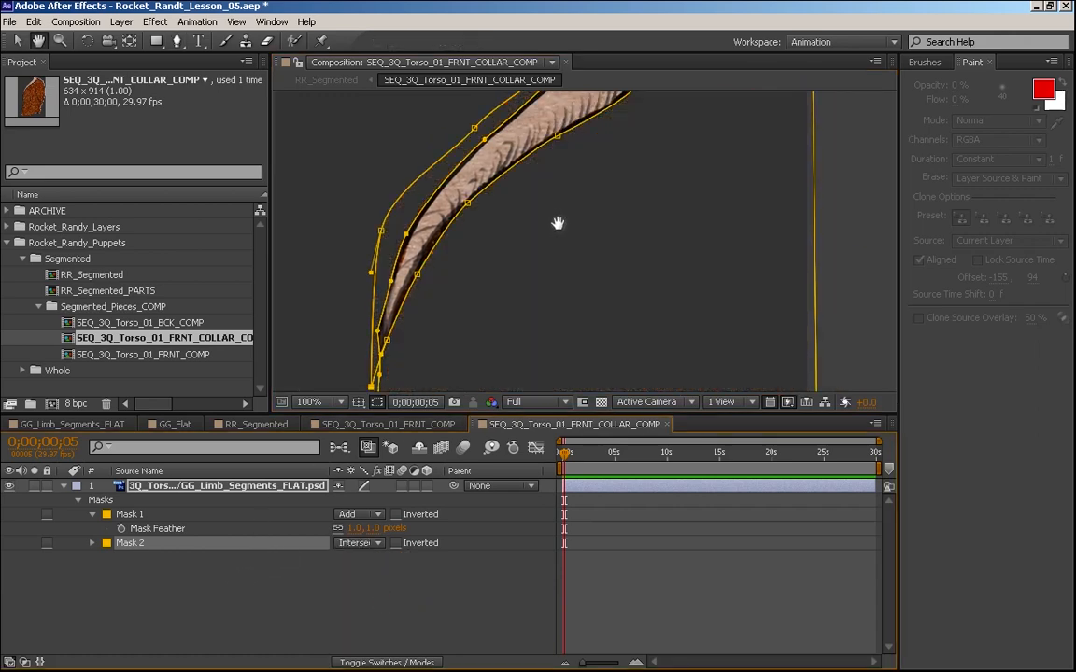
drag(557, 224, 549, 259)
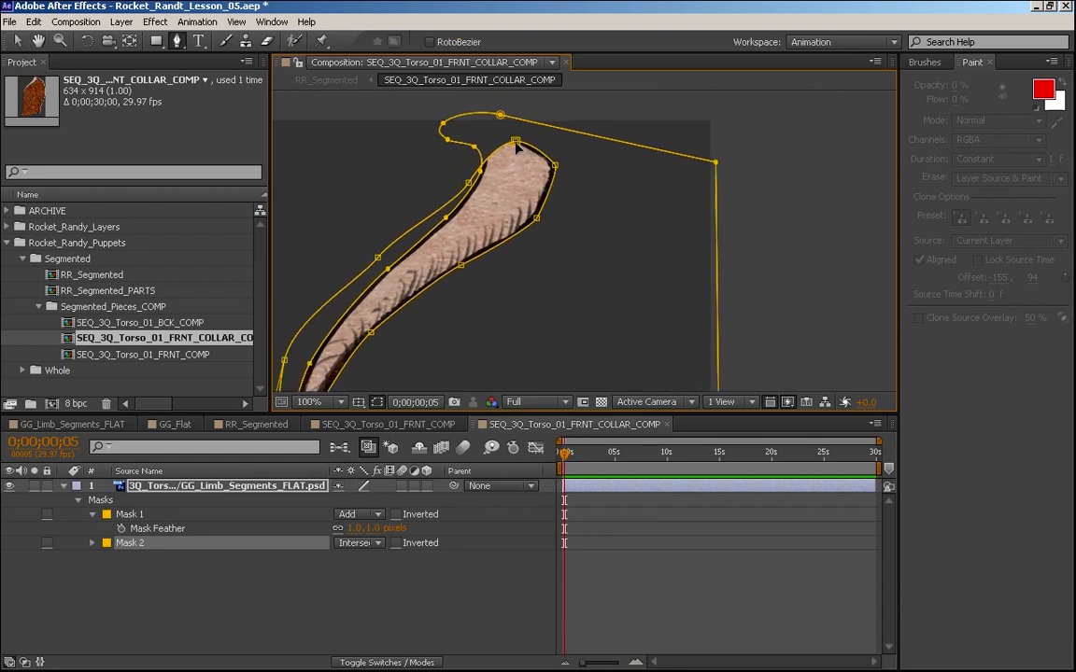
- Reshape Mask 2 at the top of the collar by adjusting its upper vertex into a smooth curve
drag(515, 143, 539, 144)
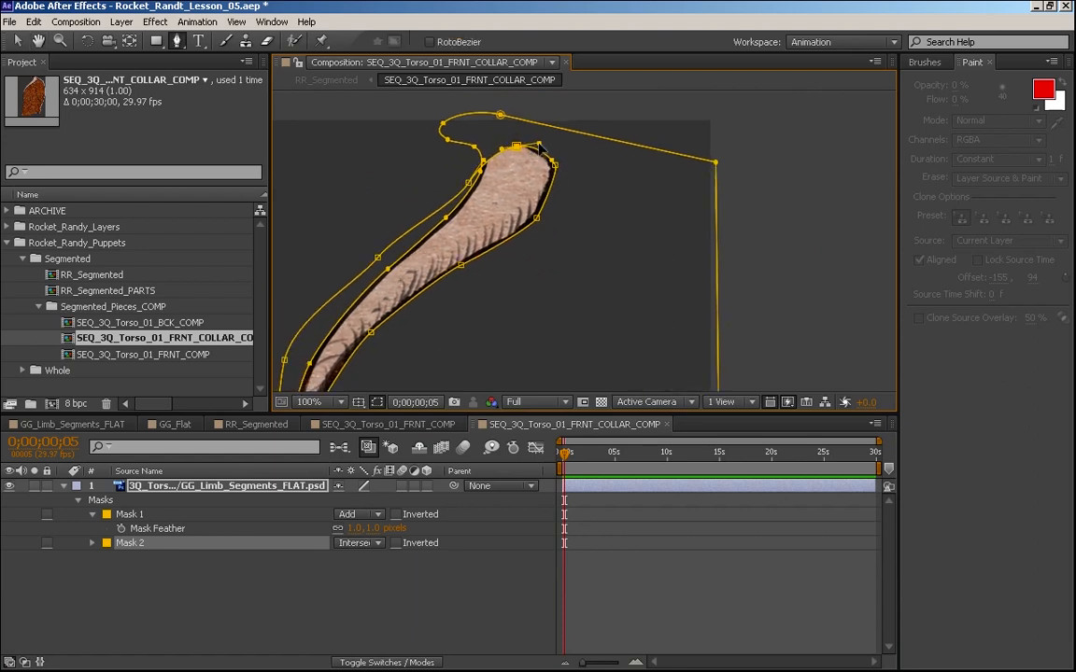
drag(469, 183, 584, 322)
scroll(555, 145, up, 1)
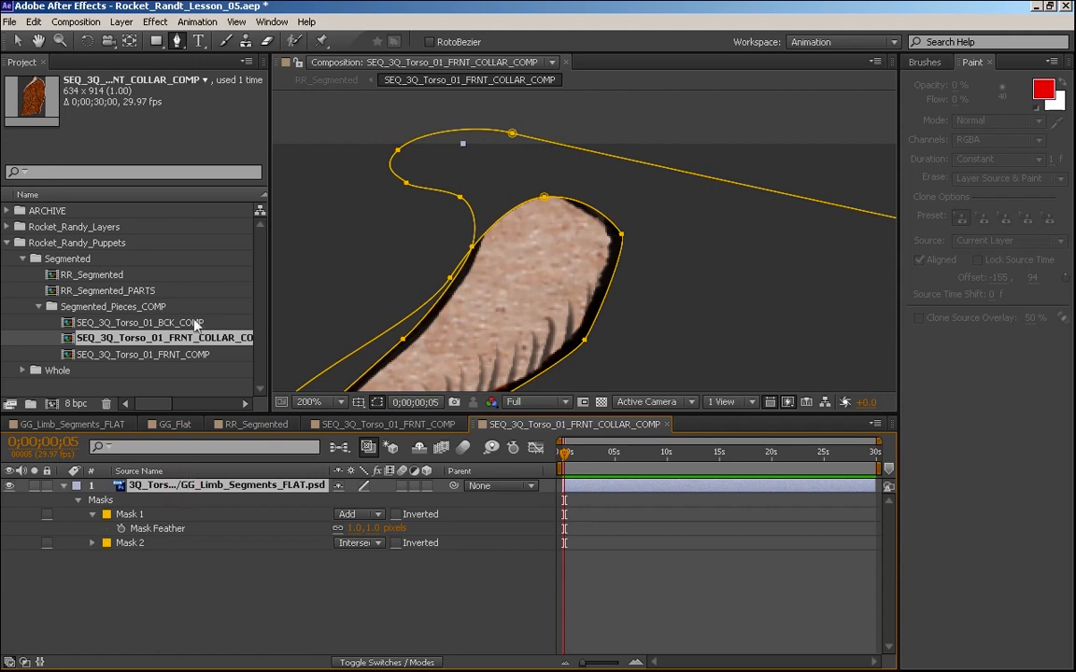
- Open the collar composition's torso layer for painting at the top of the collar with the Brush tool, undoing the first stroke
click(321, 40)
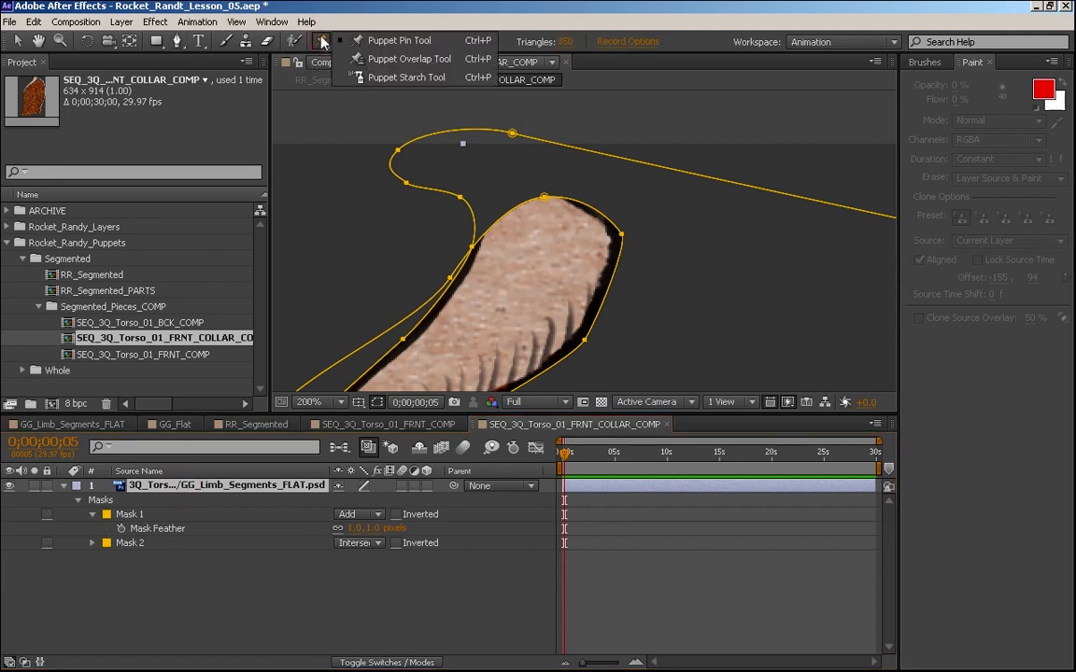
click(226, 42)
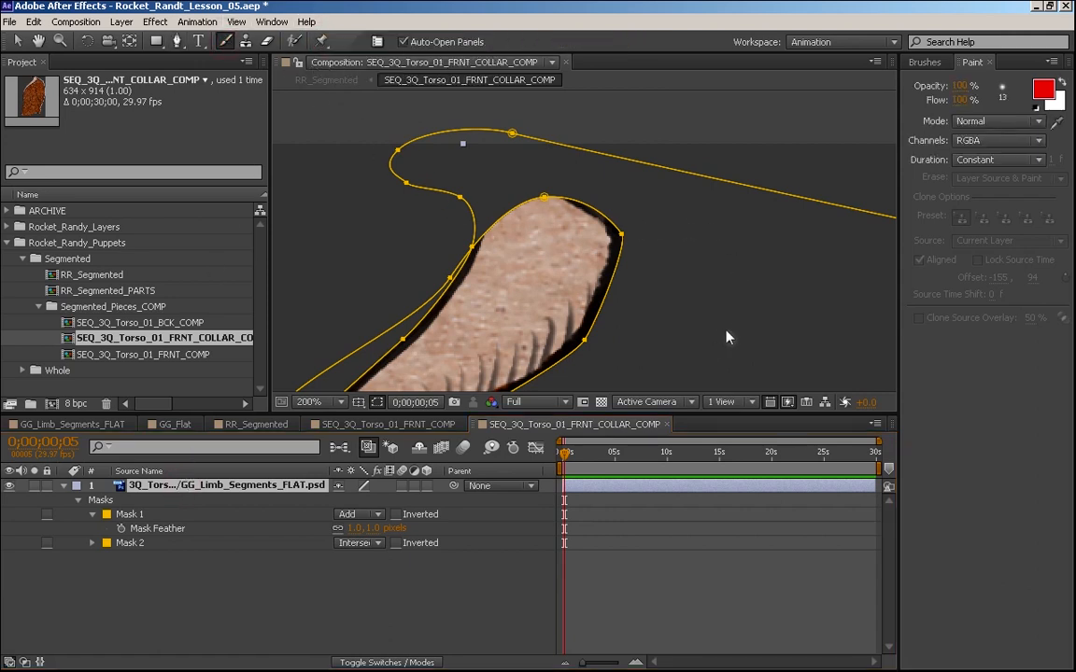
double_click(184, 490)
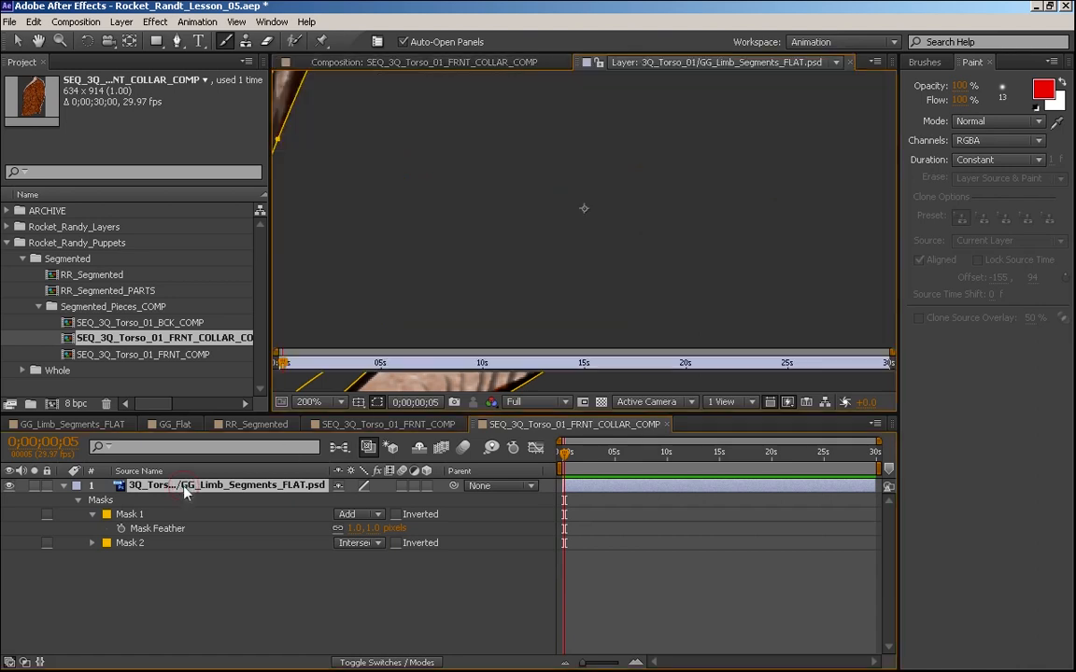
drag(428, 132, 538, 233)
mouse_move(566, 92)
mouse_down()
mouse_move(576, 192)
mouse_move(485, 309)
mouse_up()
drag(608, 183, 465, 257)
mouse_move(569, 185)
mouse_down()
mouse_move(479, 298)
mouse_move(451, 355)
mouse_up()
drag(442, 233, 513, 198)
key(ctrl+z)
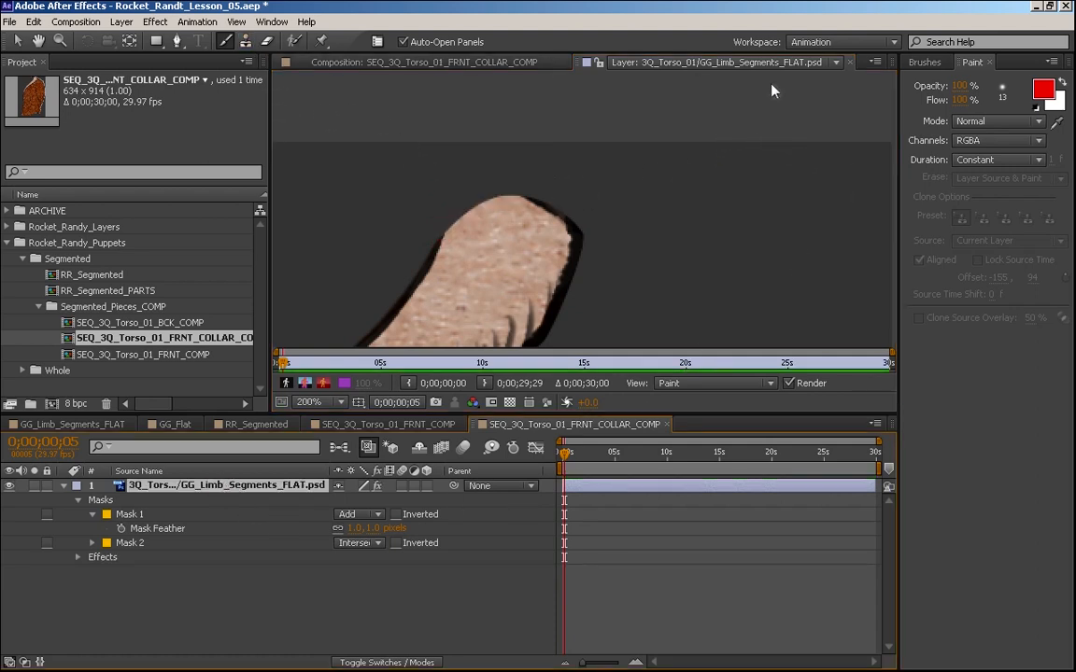
- Set the paint foreground color to black (000000) and choose the hard 9 px brush
click(1043, 90)
drag(409, 423, 250, 533)
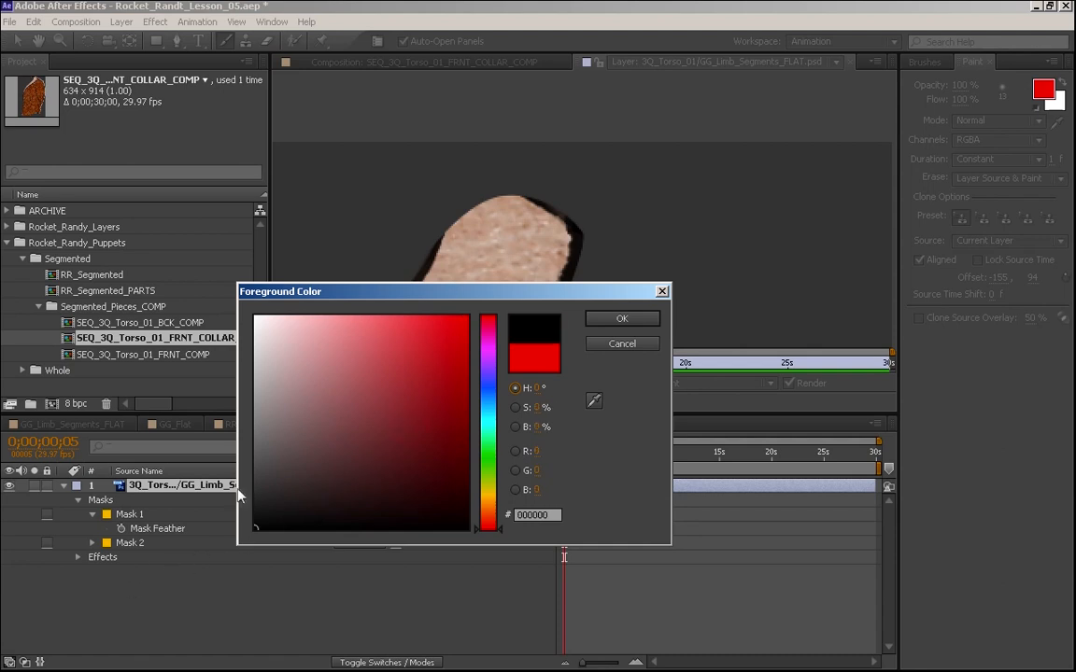
click(622, 319)
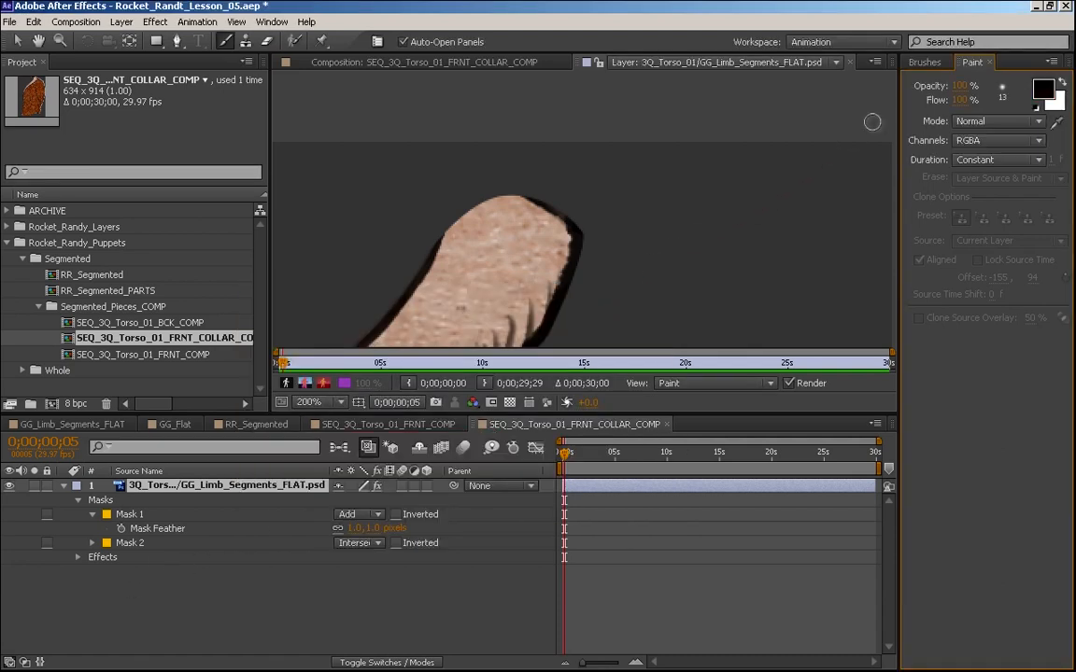
click(948, 62)
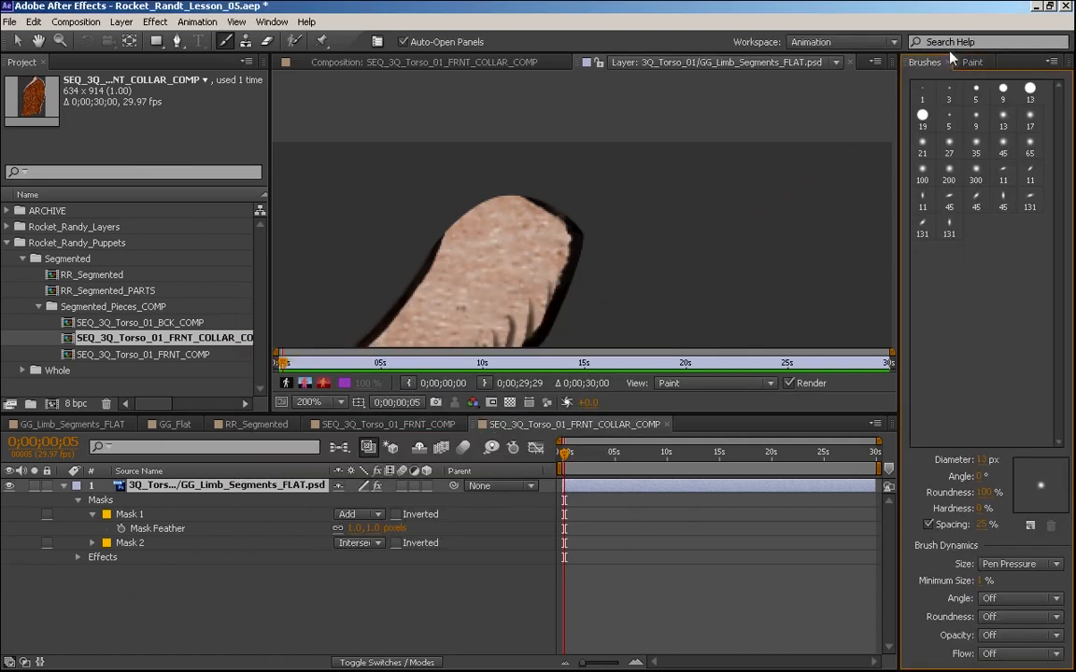
click(1003, 91)
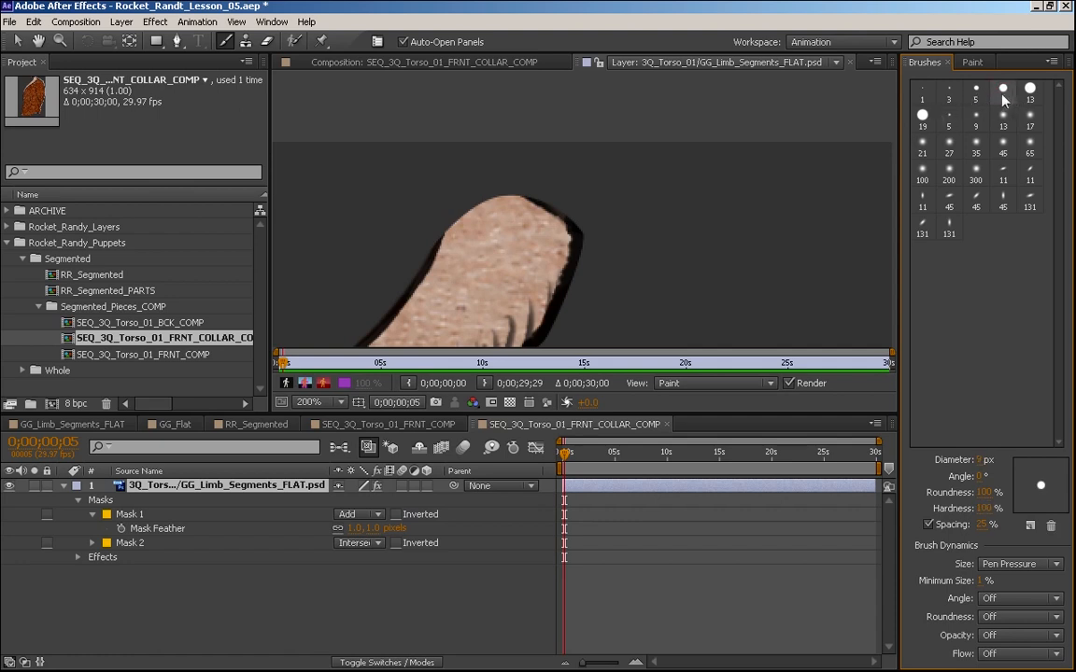
- Paint a black outline along the collar's rounded top edge, undoing misplaced strokes, and close the layer view
mouse_move(430, 271)
mouse_down()
mouse_move(531, 220)
mouse_move(564, 236)
mouse_up()
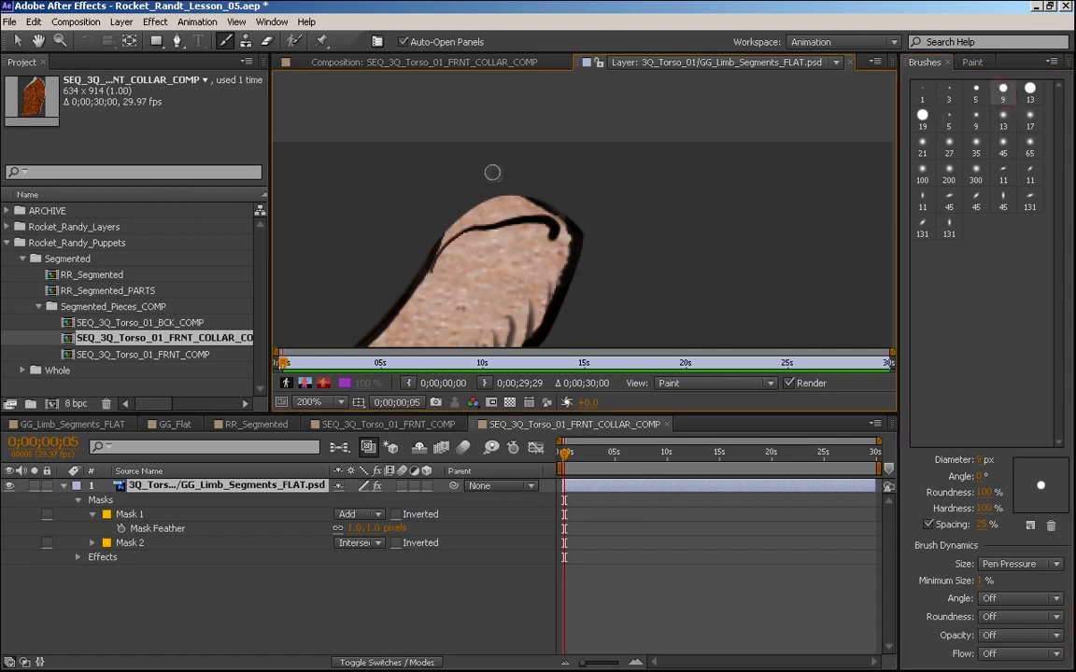
key(ctrl+z)
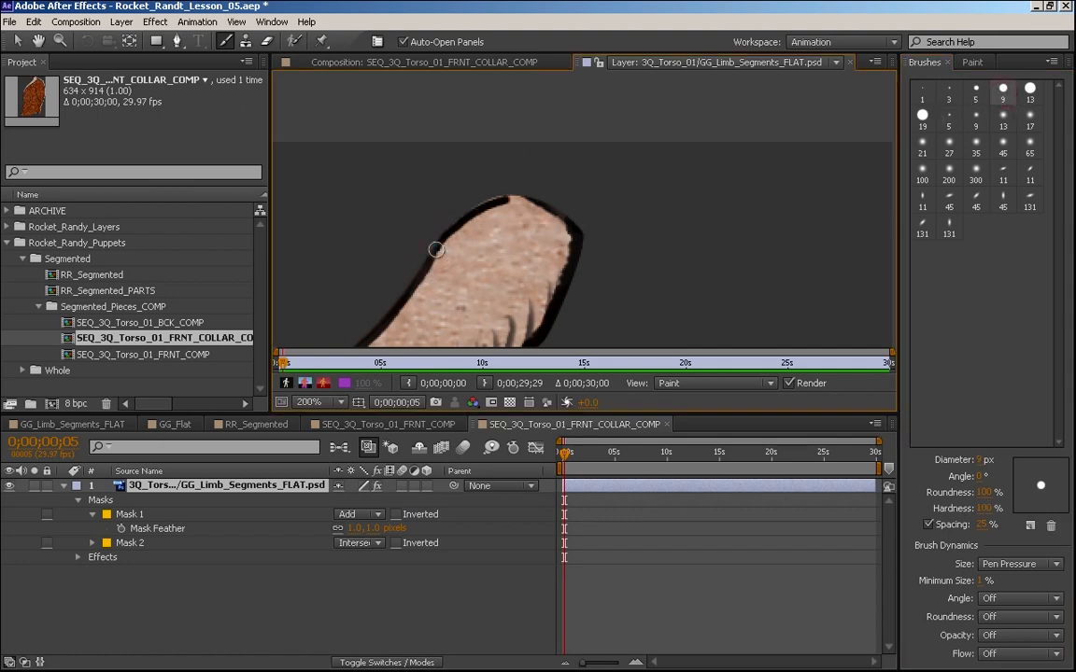
key(ctrl+z)
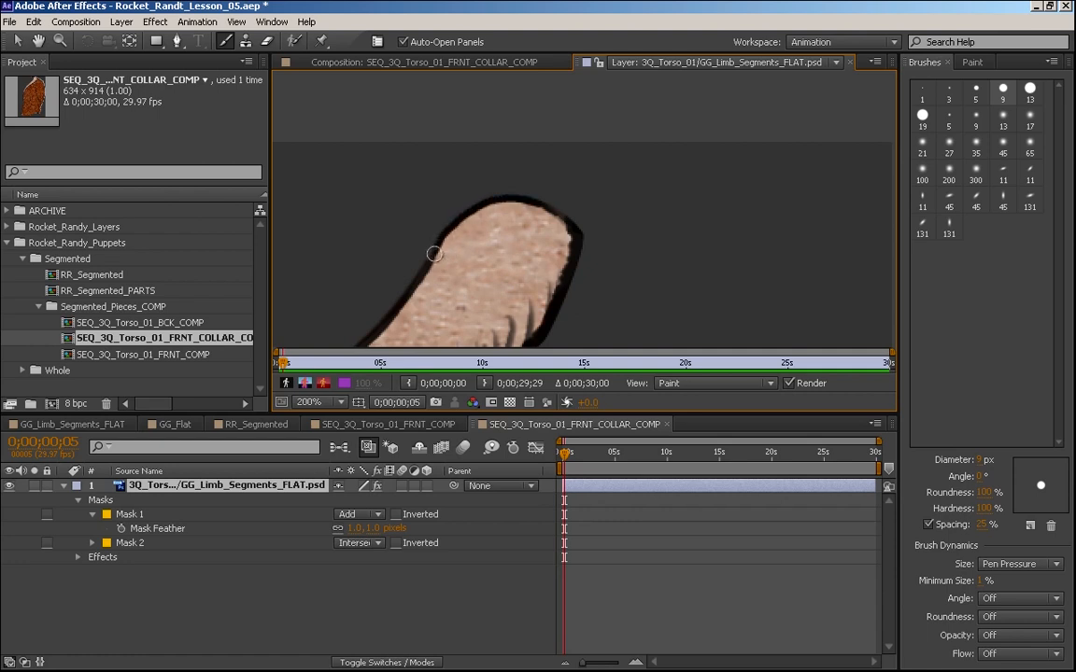
key(h)
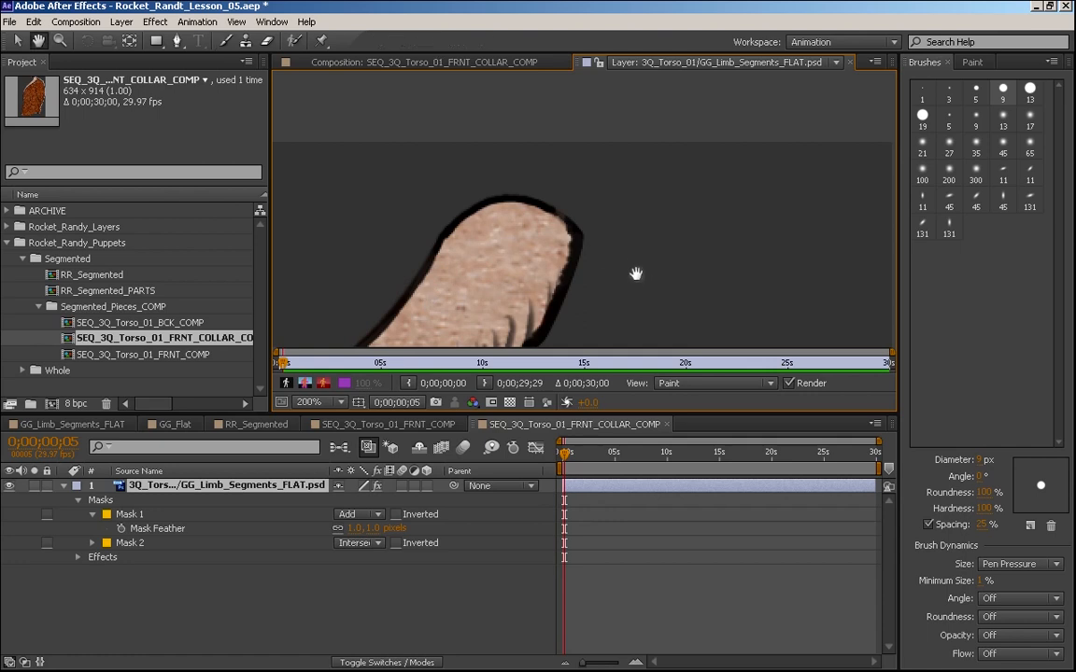
drag(635, 273, 645, 239)
key(ctrl+b)
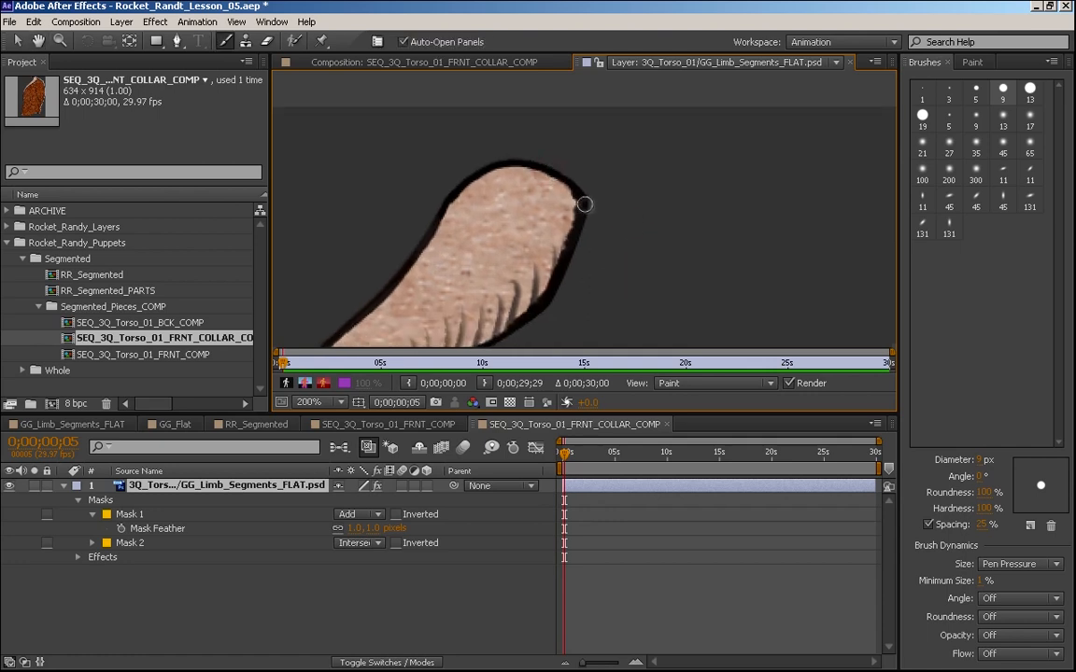
scroll(584, 204, down, 1)
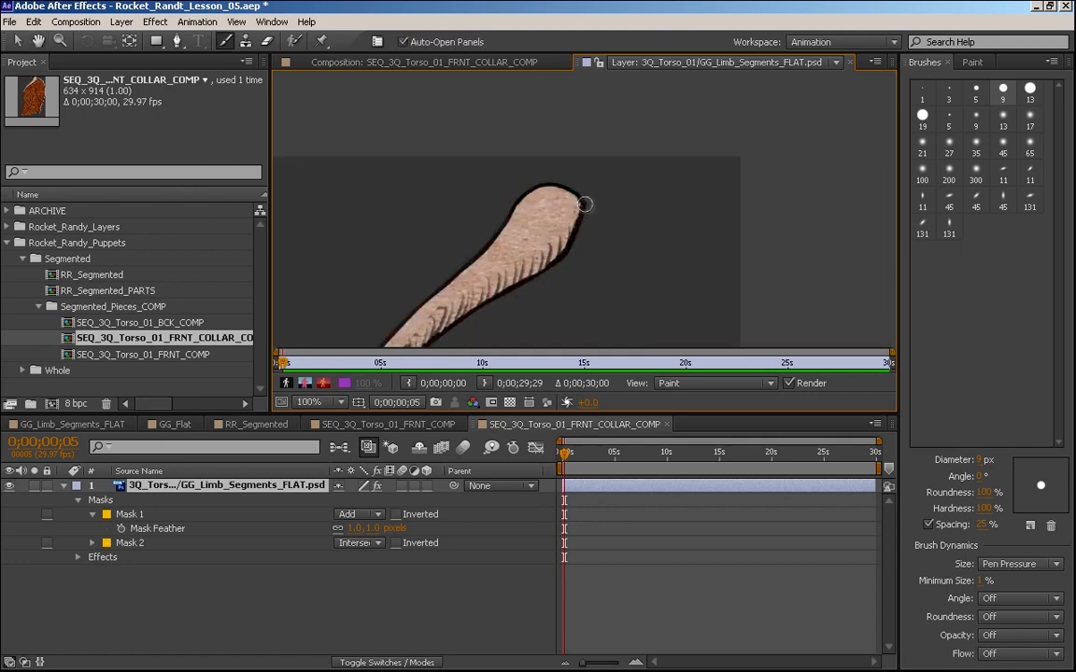
click(850, 62)
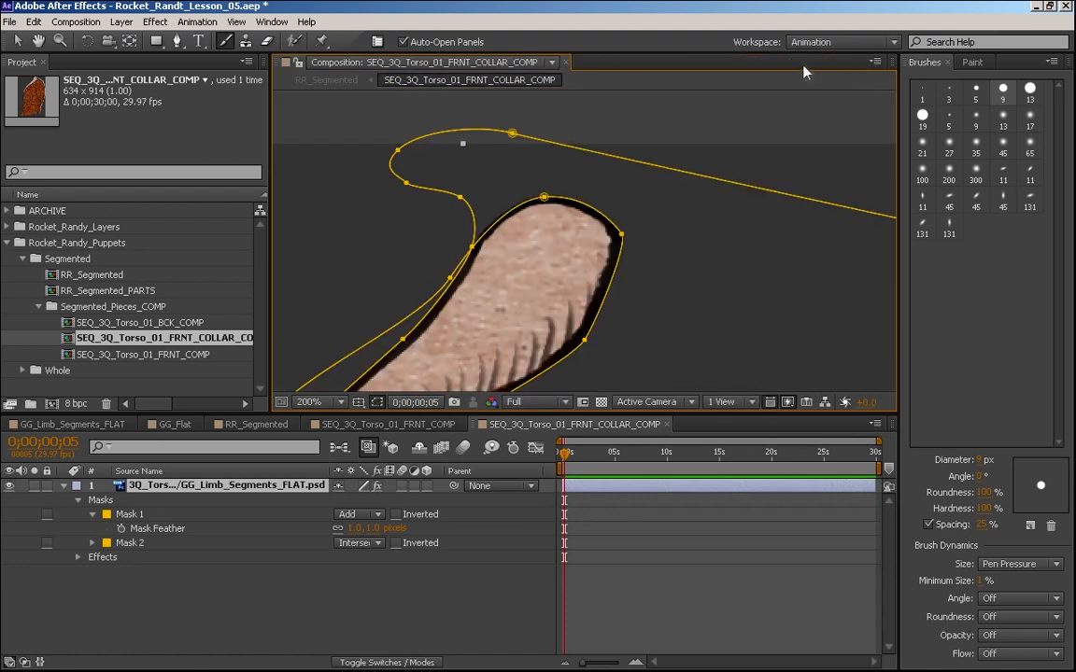
scroll(411, 218, down, 2)
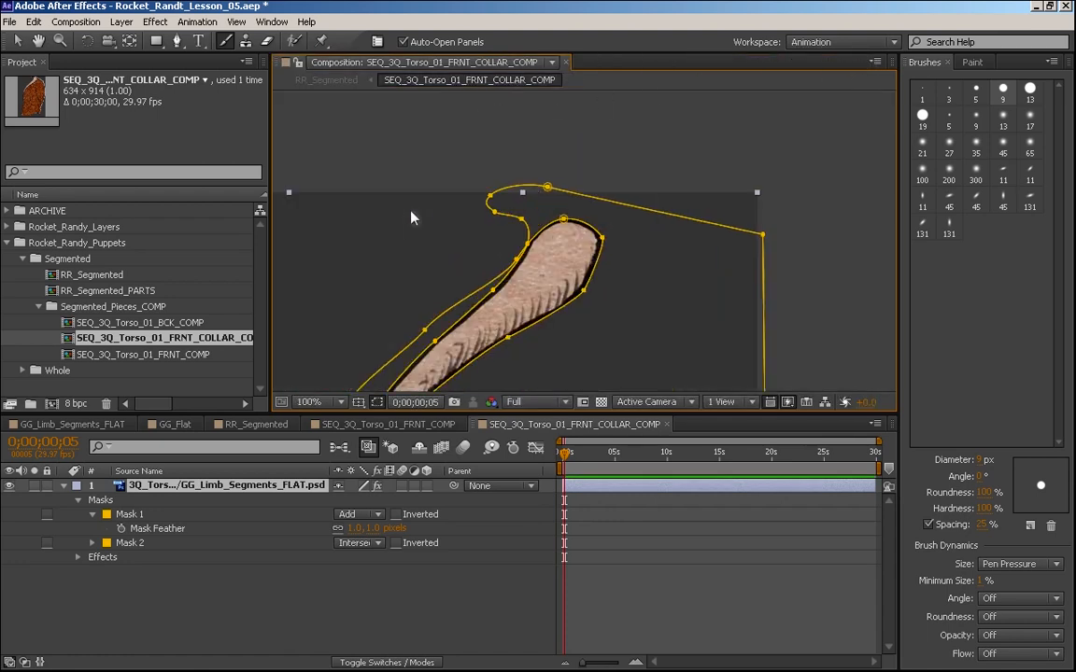
- Close the front torso and collar compositions and move 3Q_Torso_01_FRNT_COLLAR above 3Q_Rocket_Buckle in RR_Segmented
click(436, 428)
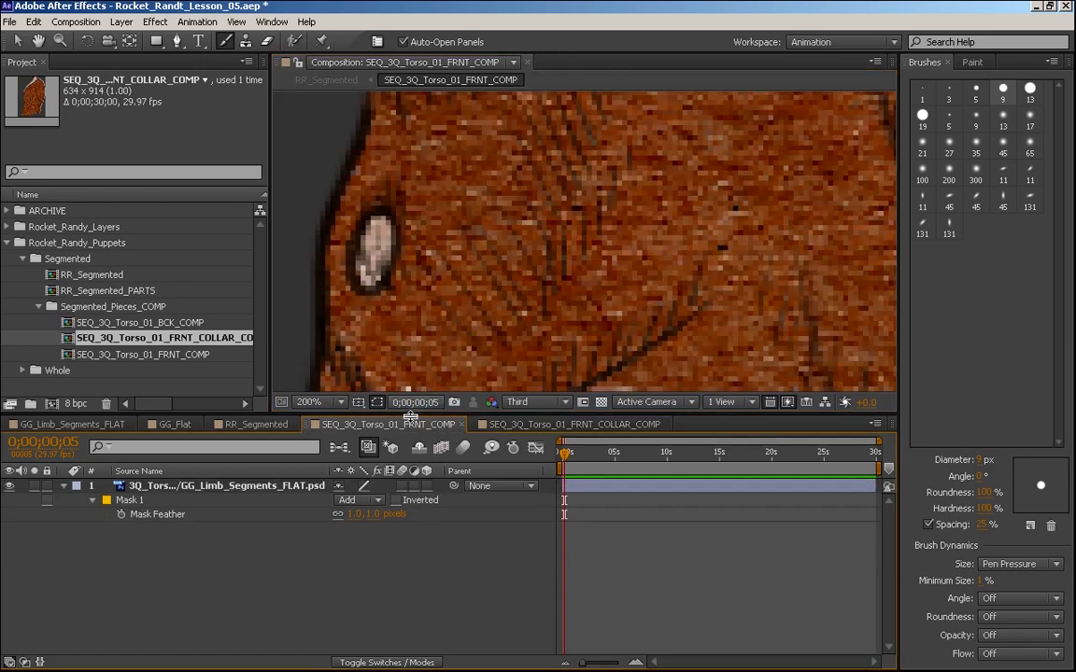
click(460, 424)
click(500, 425)
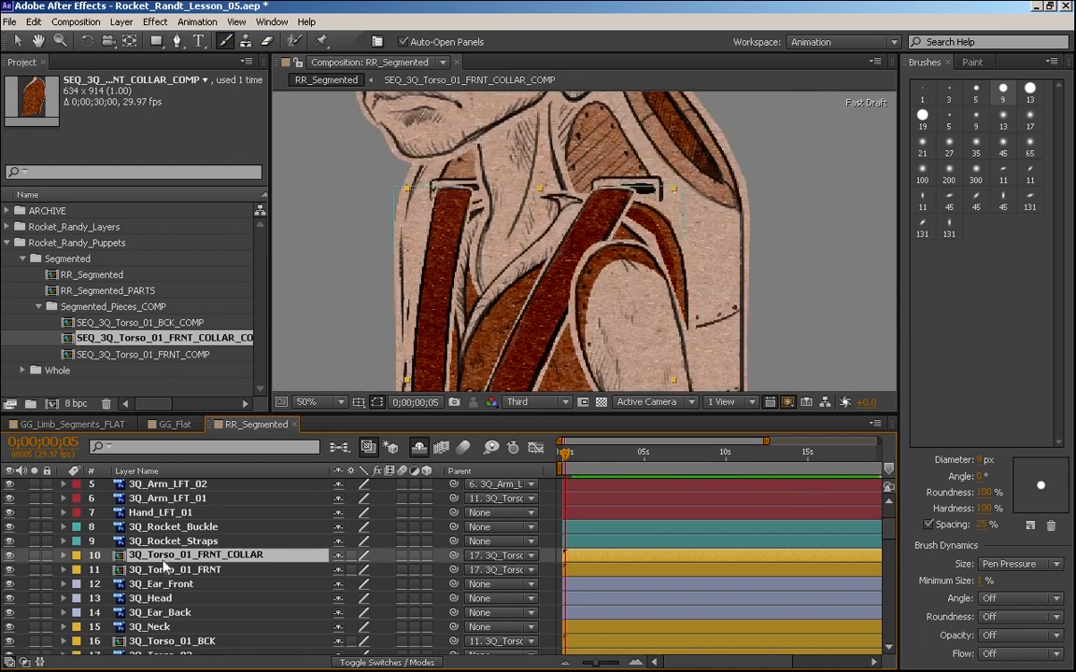
drag(163, 565, 159, 519)
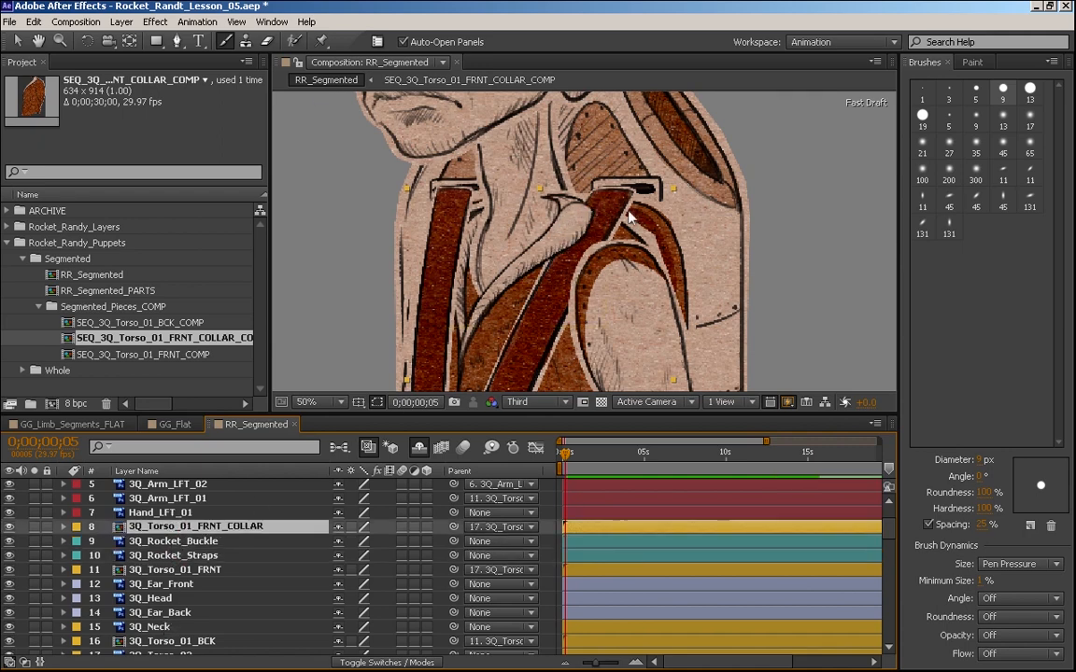
- Compare the collar, buckle and front torso layers, toggling the visibility of 3Q_Torso_01_FRNT off and back on
drag(179, 542, 172, 567)
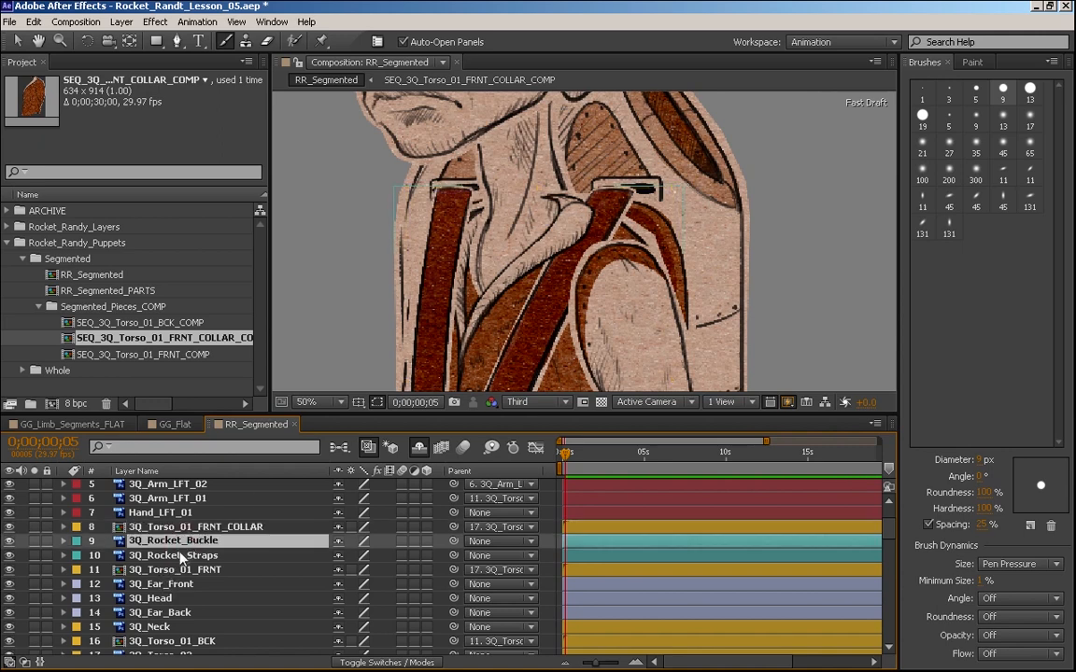
click(157, 526)
click(175, 570)
click(10, 569)
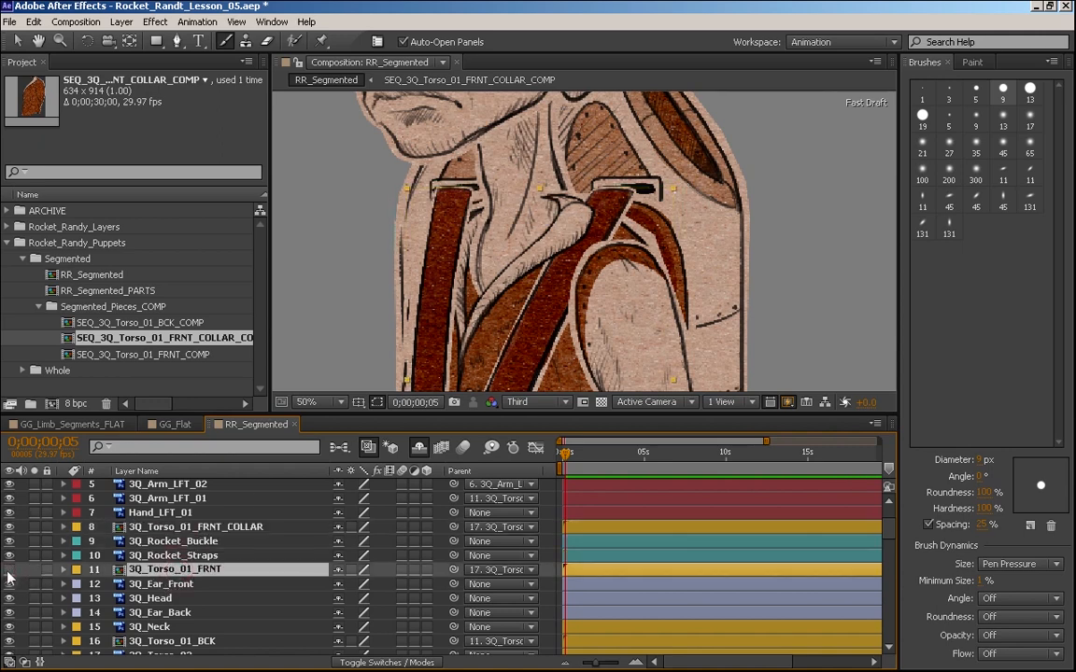
click(9, 569)
double_click(214, 573)
key(space)
drag(646, 104, 485, 280)
drag(524, 191, 516, 276)
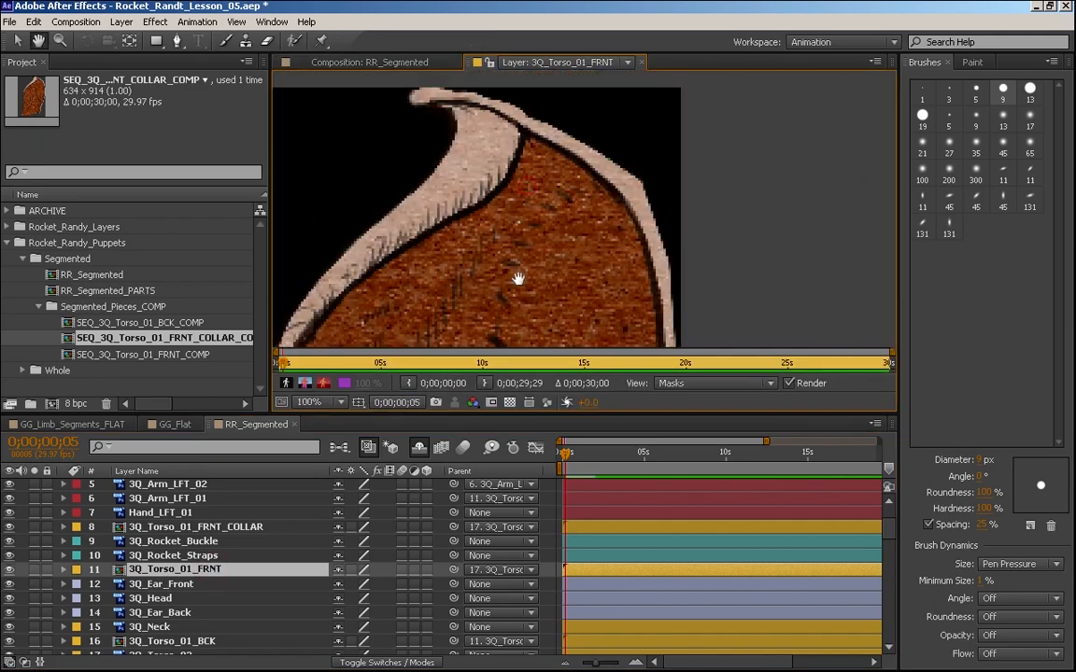
drag(516, 161, 519, 243)
- Draw a closed second mask with the Pen tool around the upper collar on the torso layer in SEQ_3Q_Torso_01_FRNT_COMP
click(177, 41)
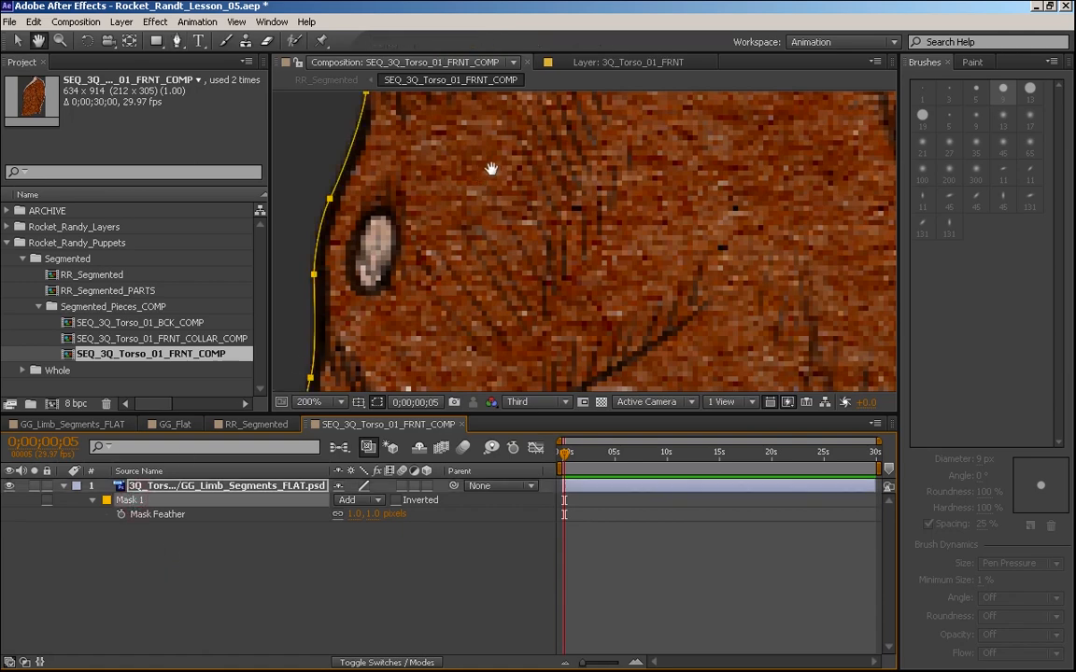
drag(453, 151, 434, 240)
scroll(434, 240, down, 2)
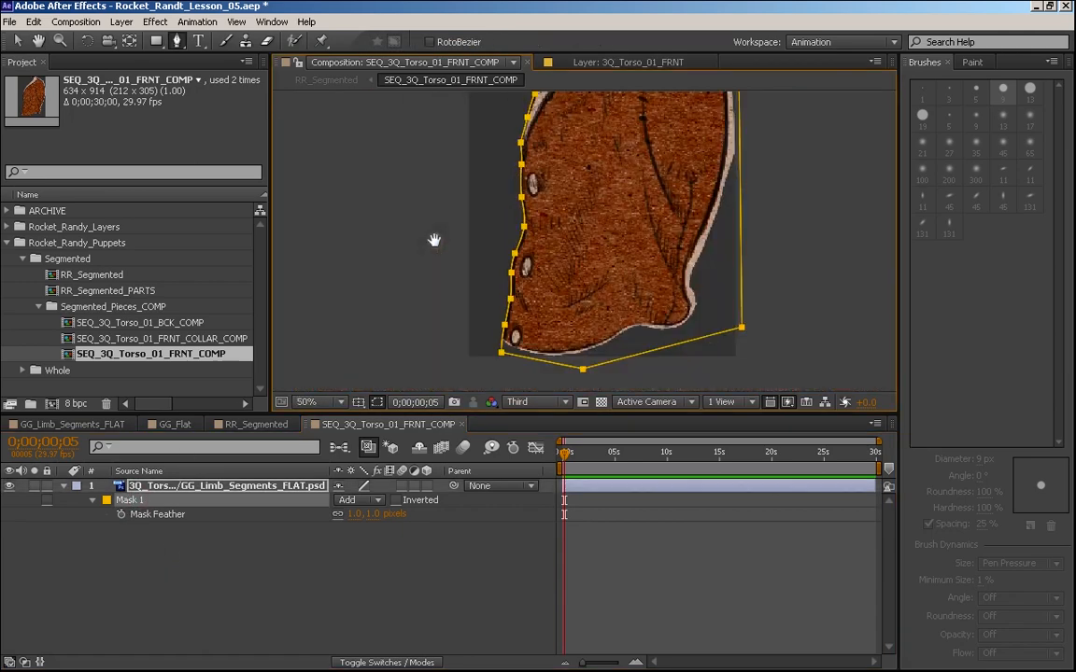
drag(573, 176, 508, 339)
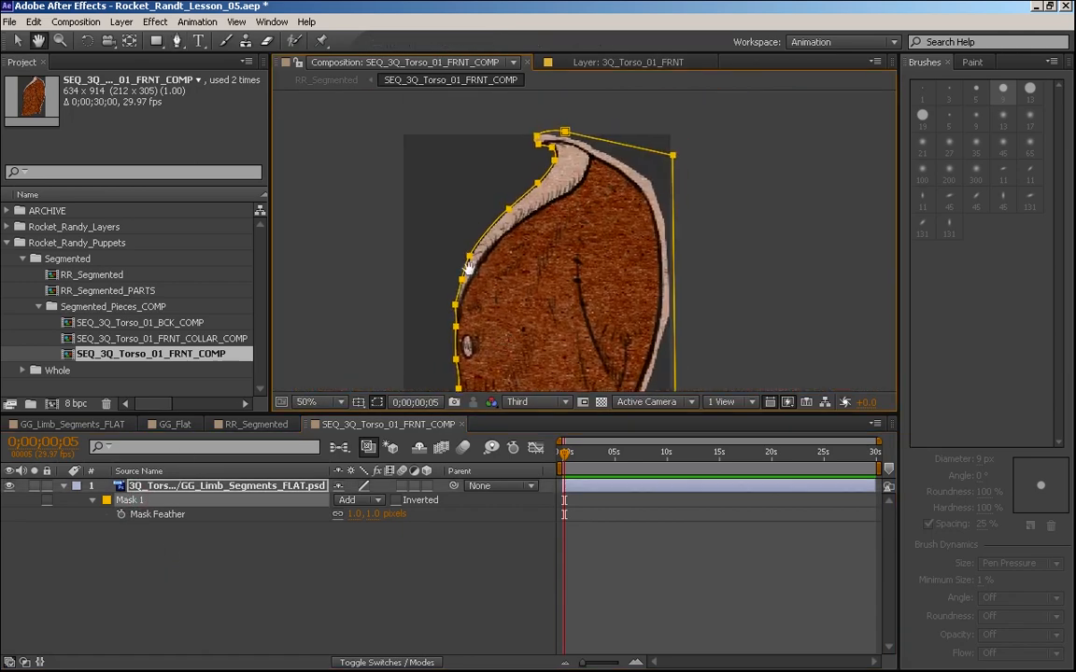
click(446, 321)
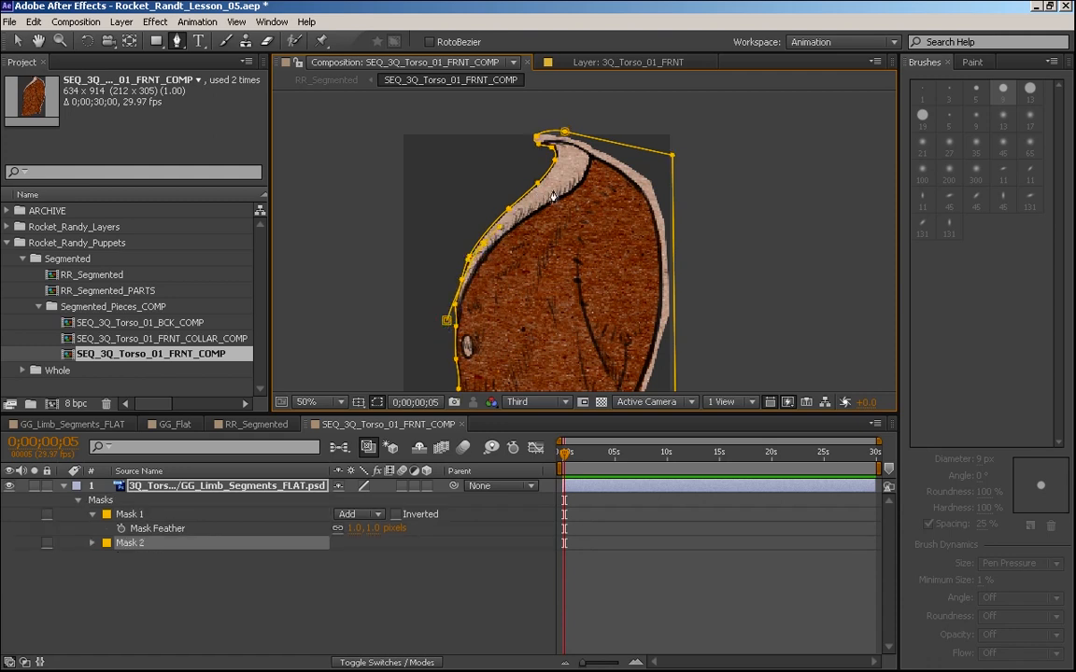
click(599, 146)
click(624, 150)
click(624, 119)
click(511, 110)
click(494, 172)
click(426, 275)
click(447, 322)
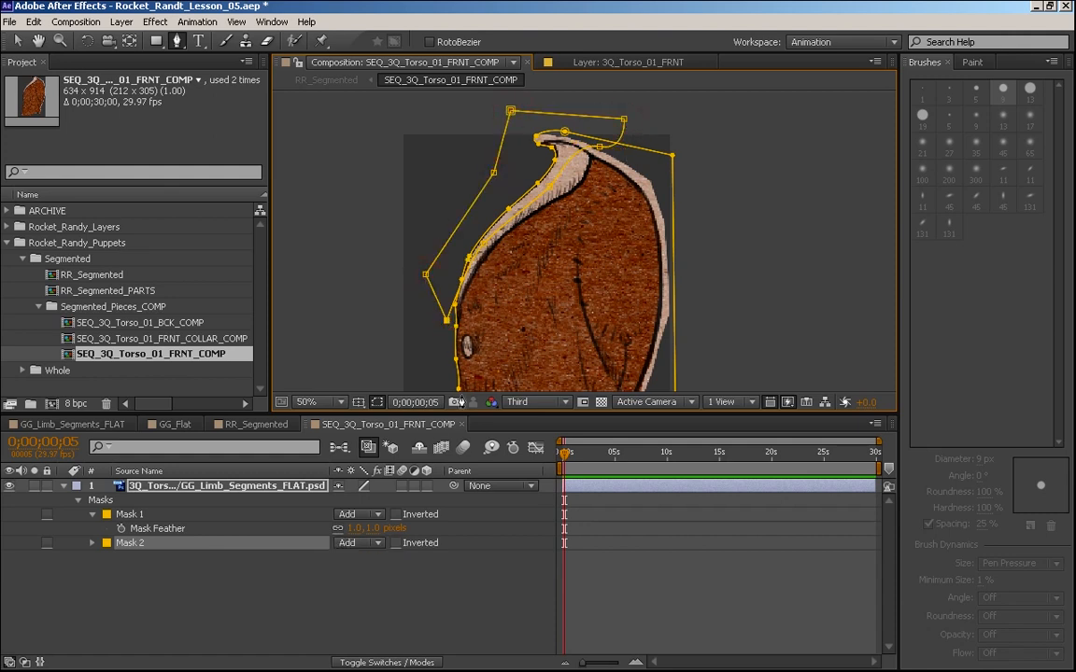
- Set the mode of Mask 2 to Subtract to cut the upper collar from the front torso, and deselect the layer
click(355, 542)
click(366, 587)
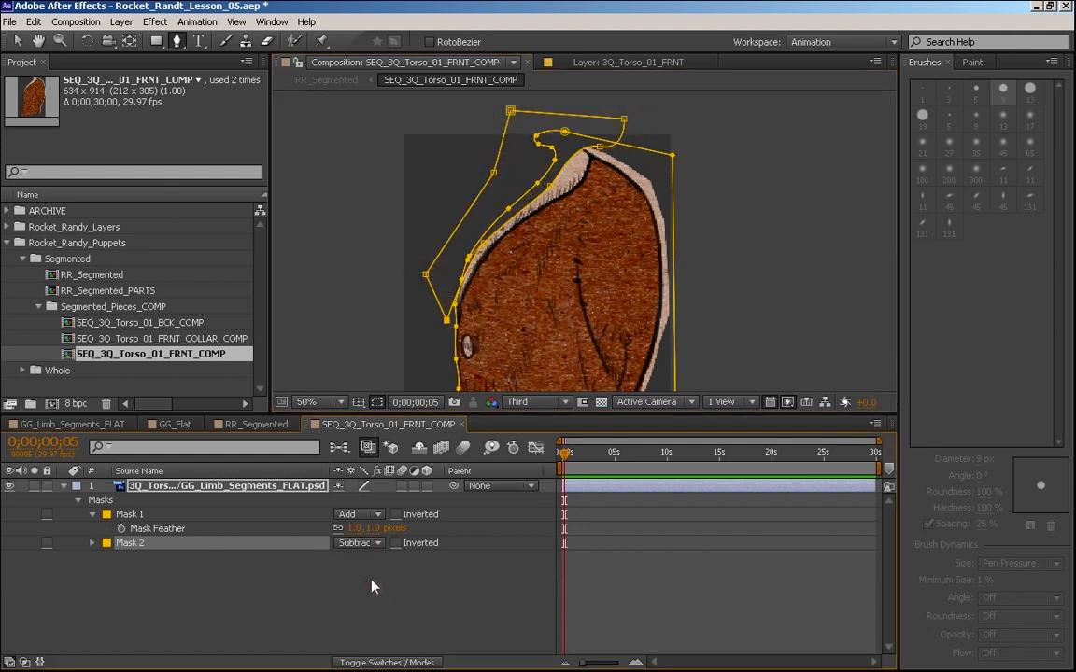
click(428, 588)
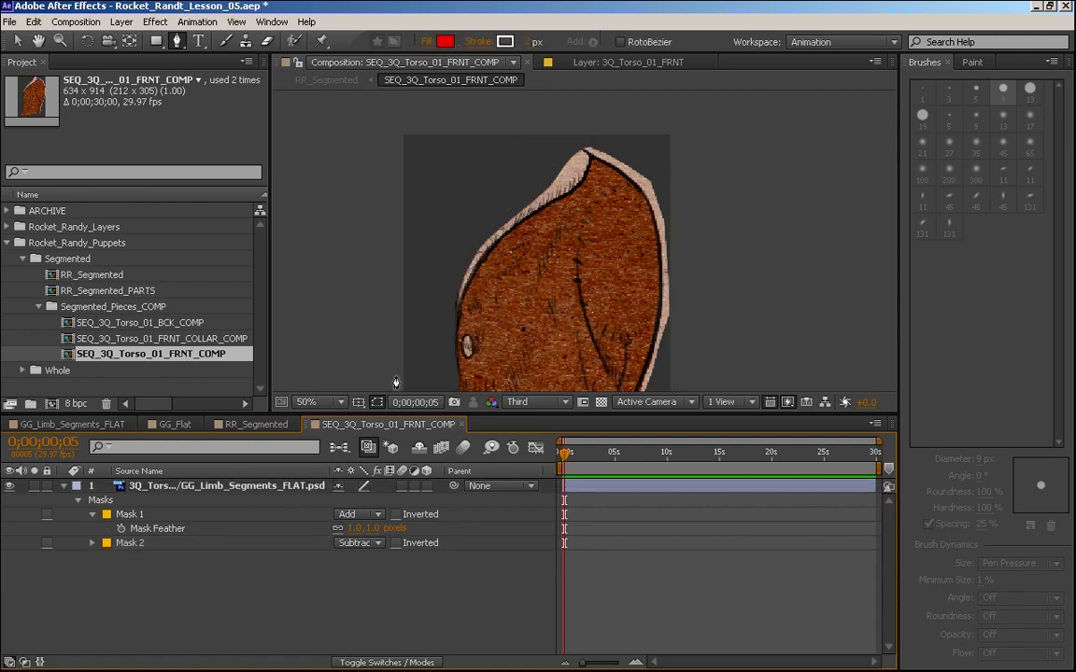
- Return to the RR_Segmented composition and parent the 3Q_Head layer to 3Q_Neck
click(252, 424)
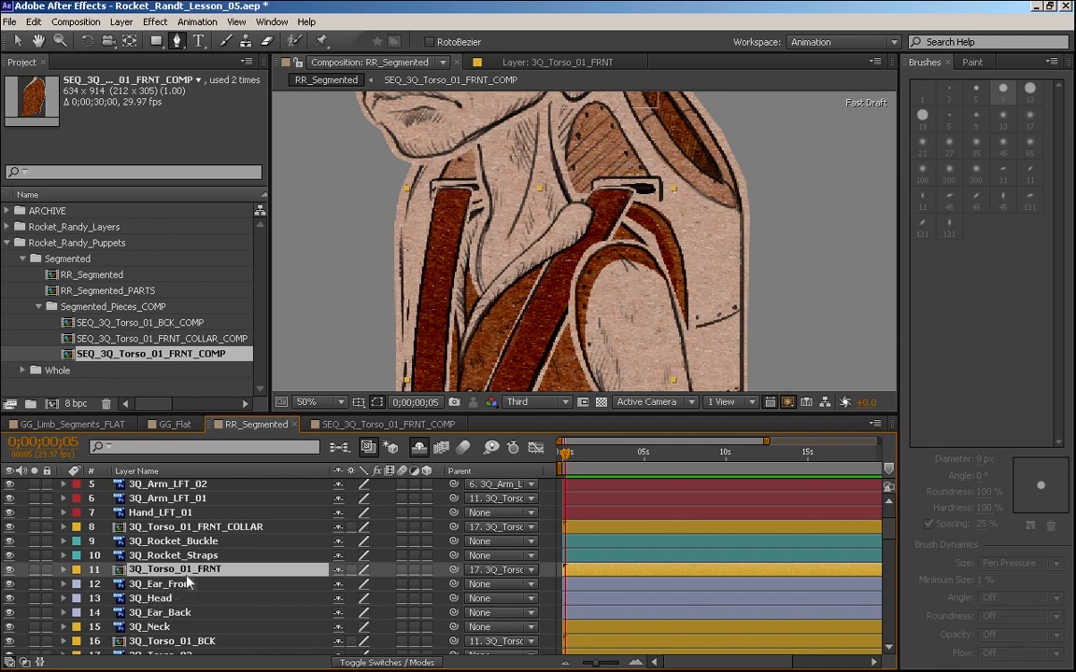
click(149, 627)
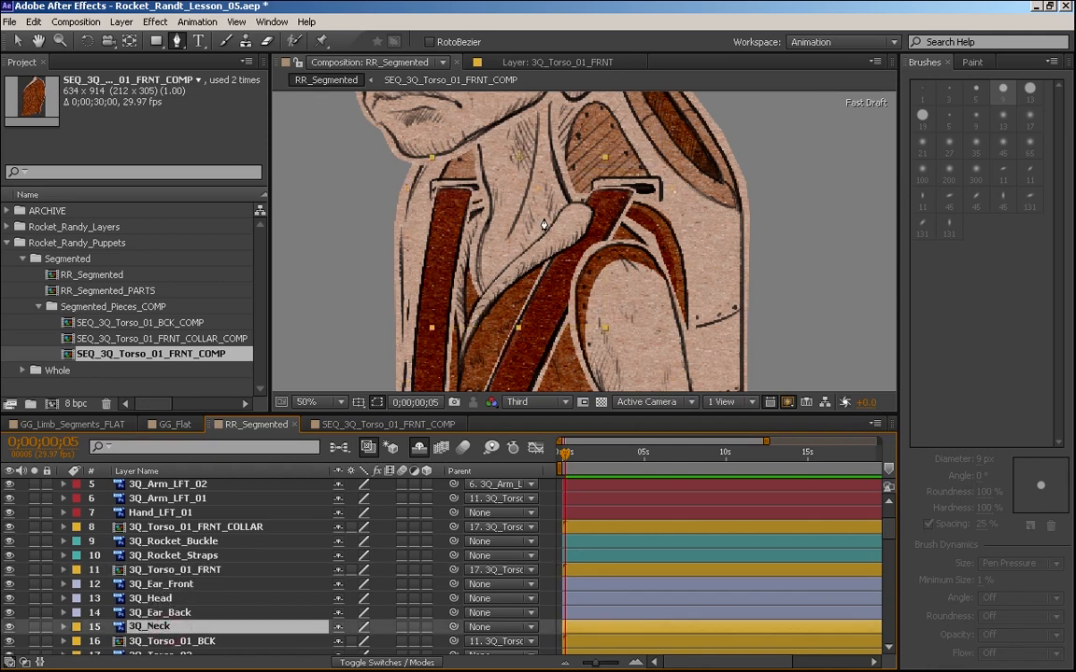
key(v)
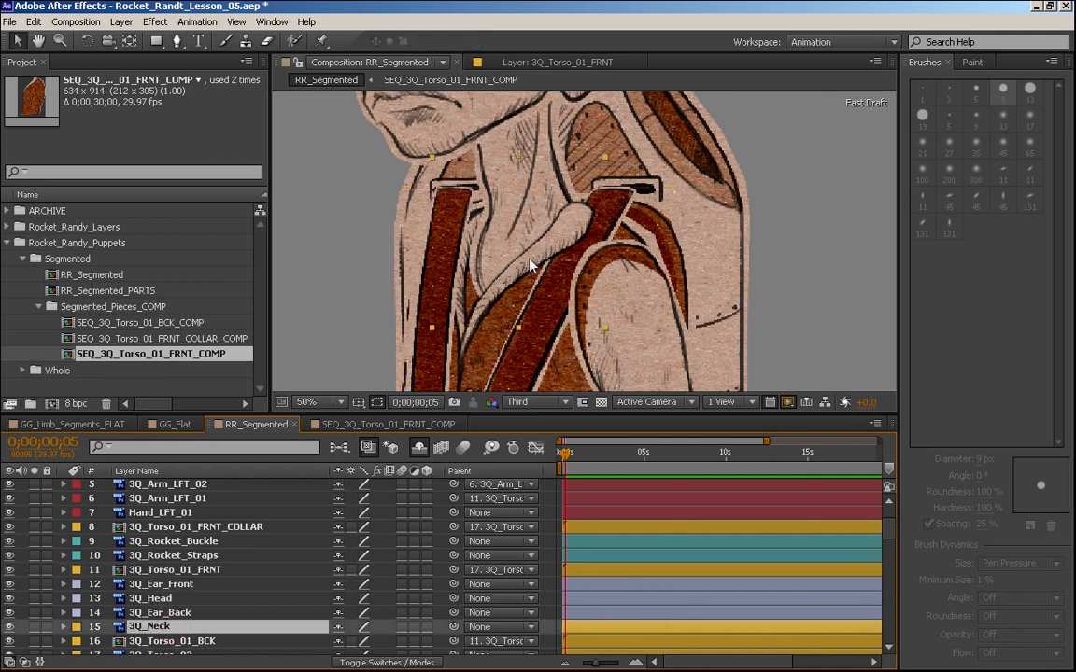
click(159, 598)
drag(454, 599, 172, 625)
- Try to parent the 3Q_Ear_Front and 3Q_Ear_Back layers to 3Q_Head
click(177, 616)
shift+click(184, 586)
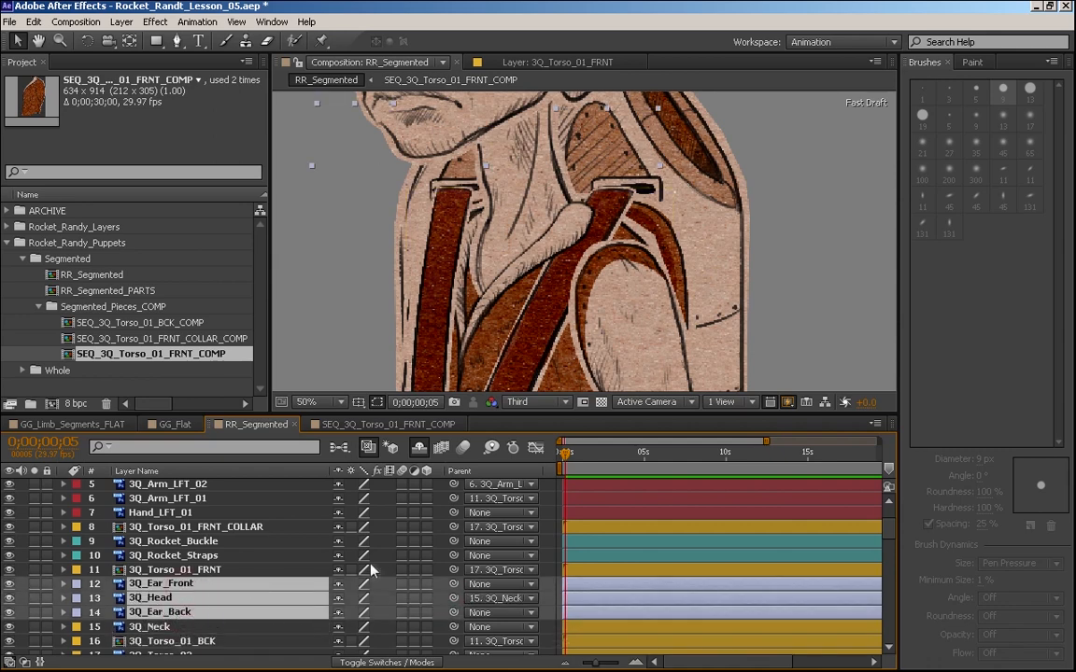
ctrl+click(178, 601)
drag(453, 571, 184, 604)
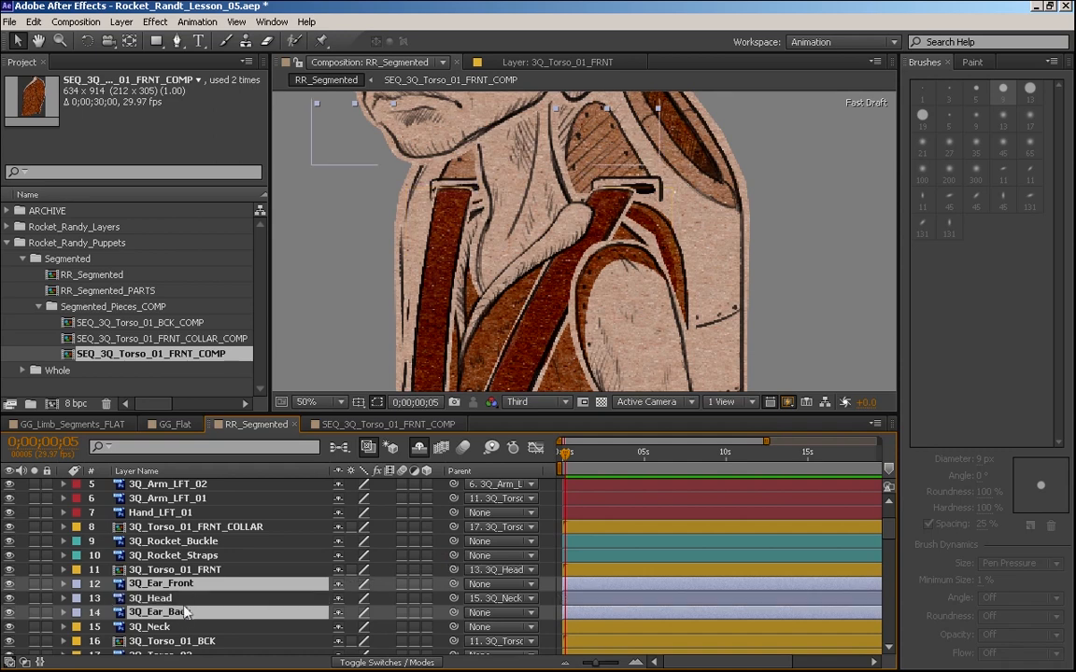
- Try repositioning the 3Q_Neck layer within the collar by nudging it in large steps in all directions
click(178, 627)
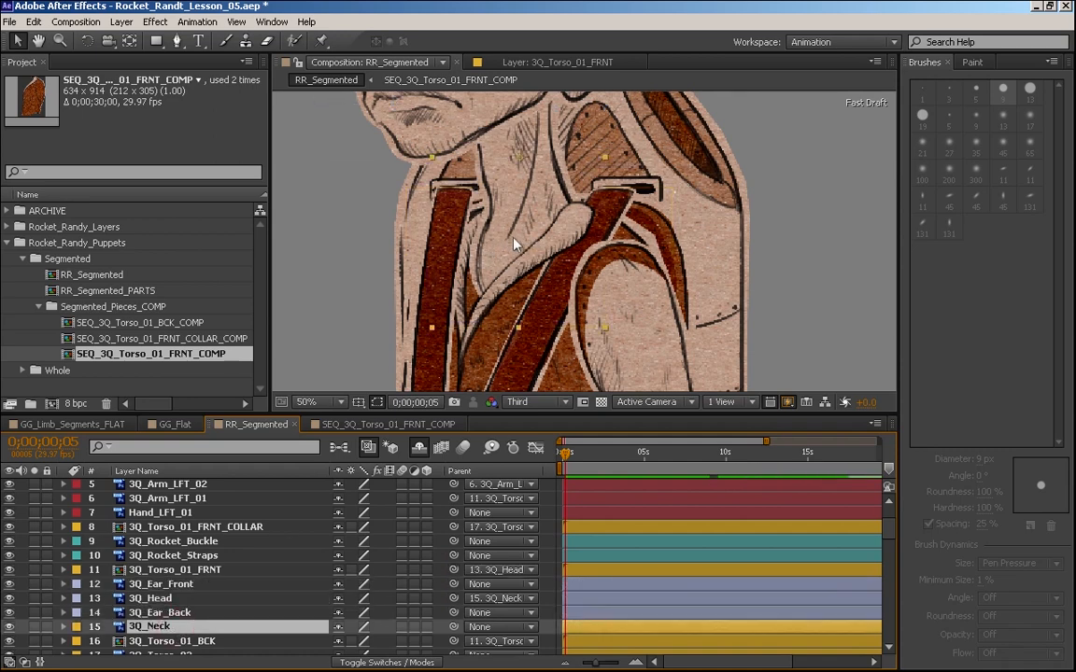
drag(513, 247, 505, 255)
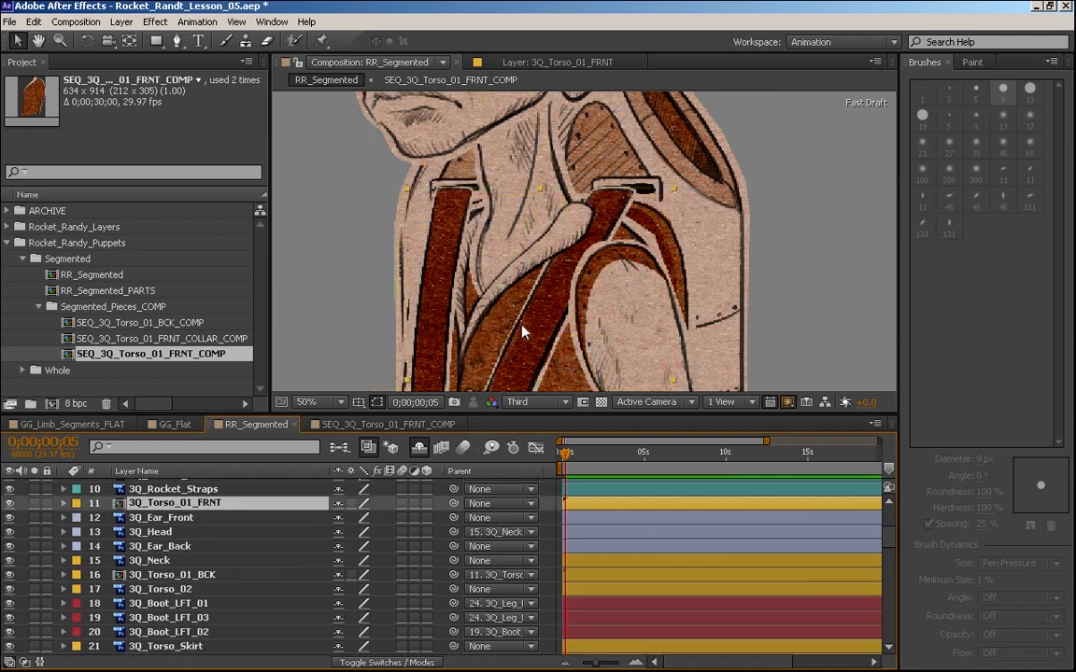
click(169, 561)
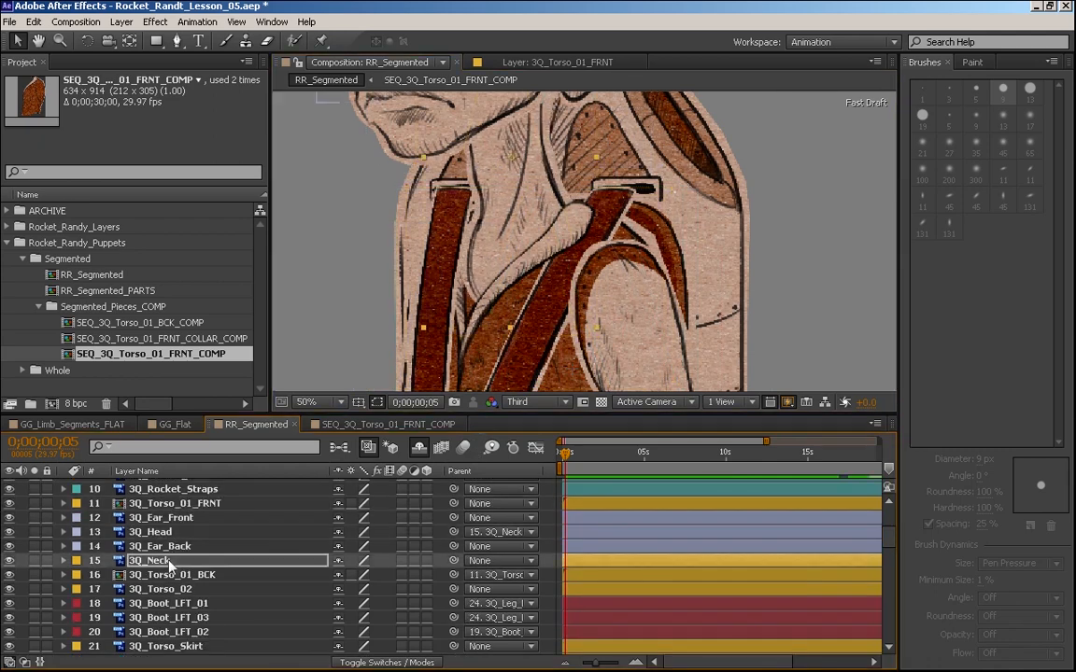
key(shift+Left)
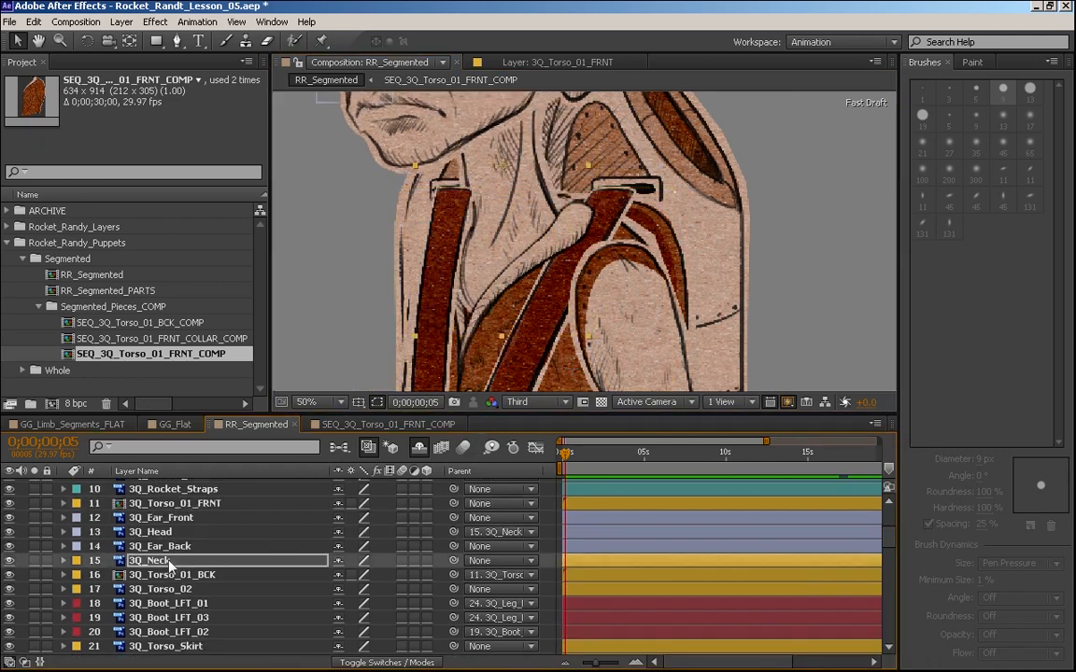
key(shift+Down)
key(shift+Left)
key(shift+Right)
key(shift+Right)
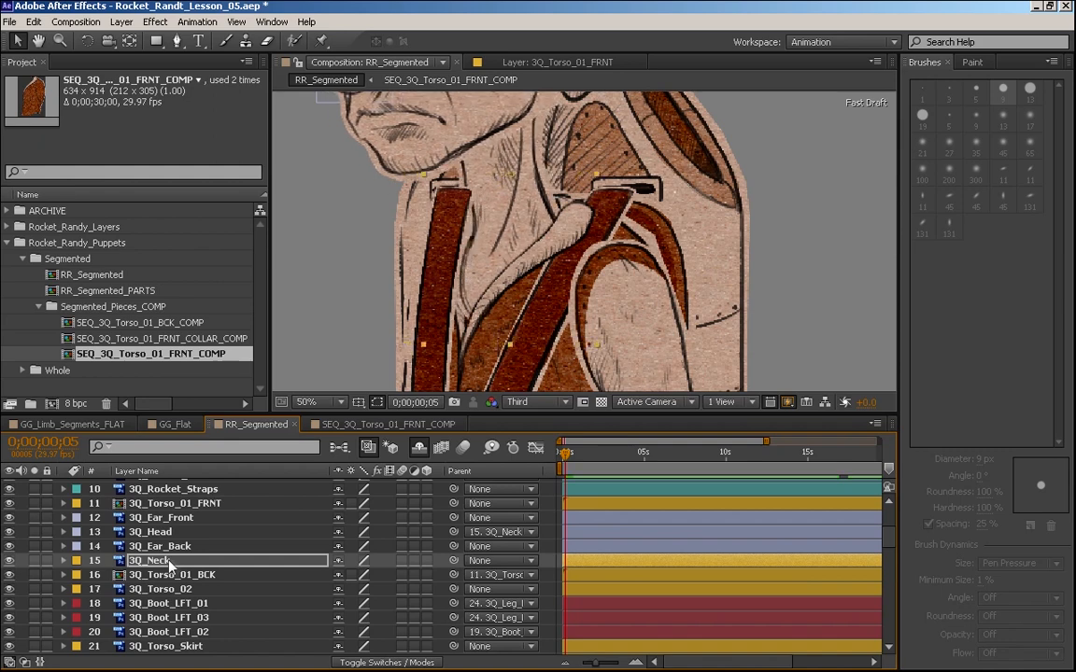
key(shift+Up)
key(shift+Down)
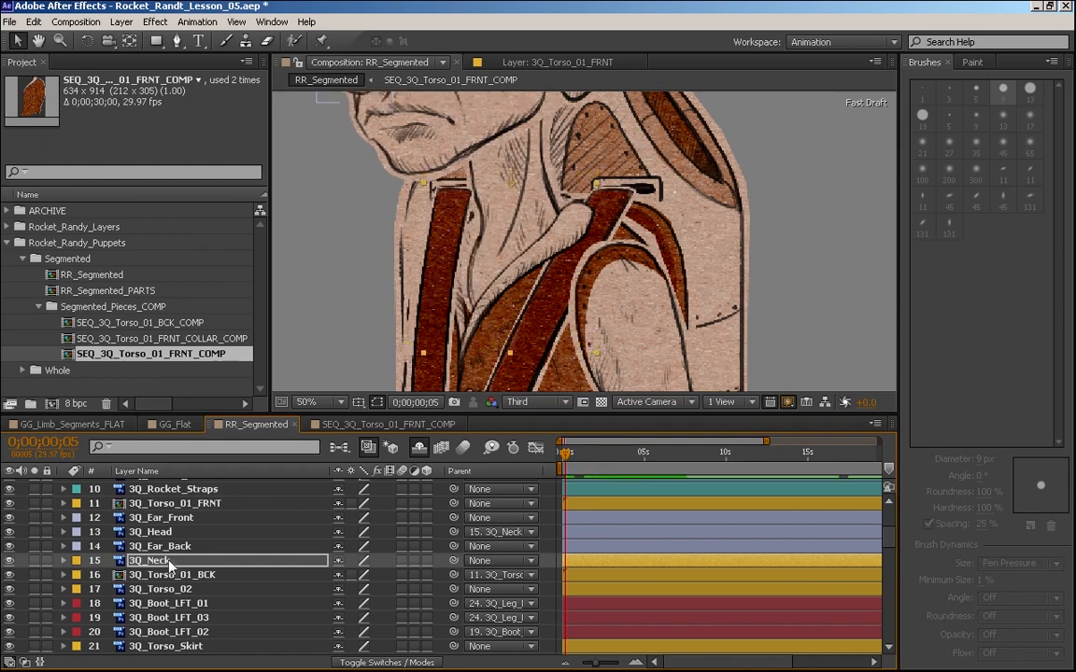
key(shift+Down)
key(shift+Right)
key(shift+Left)
key(shift+Up)
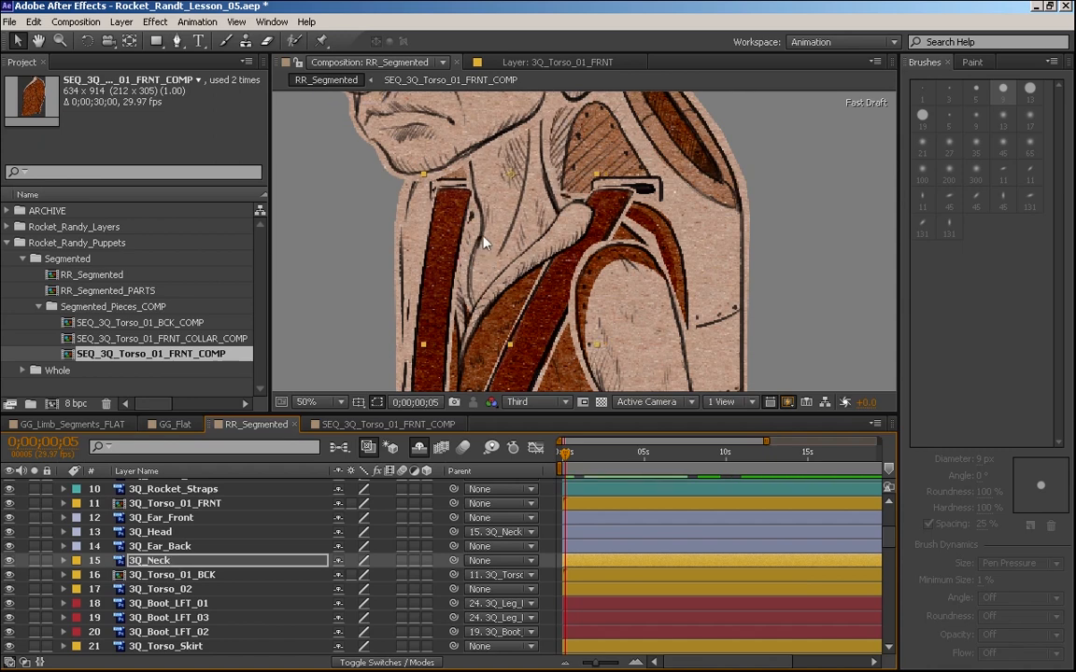
key(shift+Up)
key(shift+Down)
- Try moving the 3Q_Neck layer's anchor point to the base of the neck and rotating the neck about it
scroll(484, 243, down, 2)
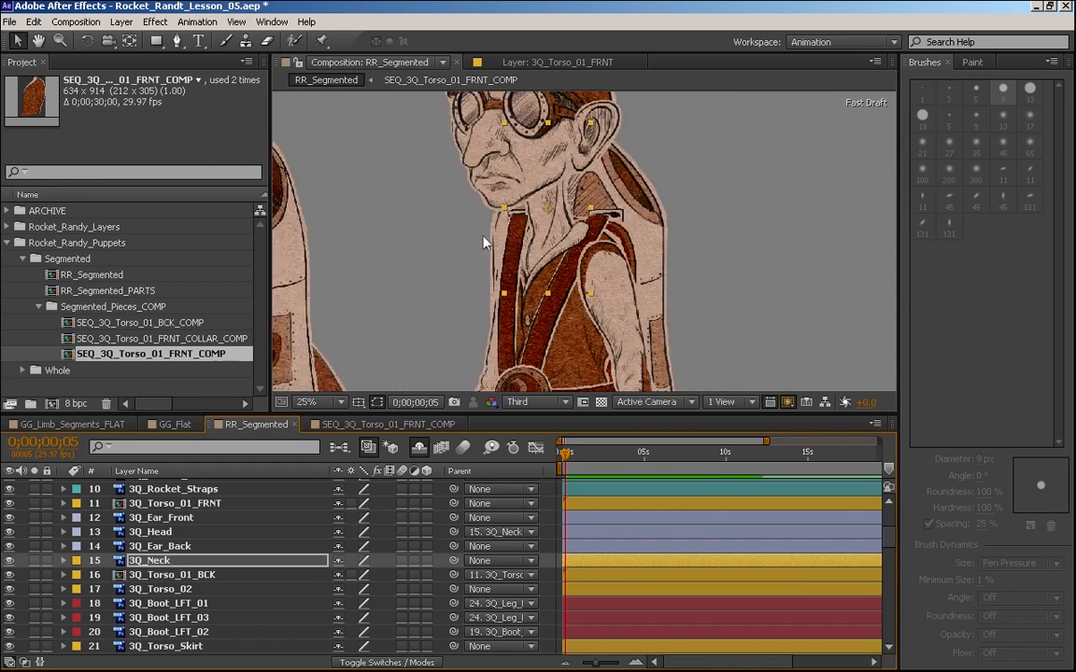
drag(606, 174, 738, 244)
scroll(752, 247, down, 1)
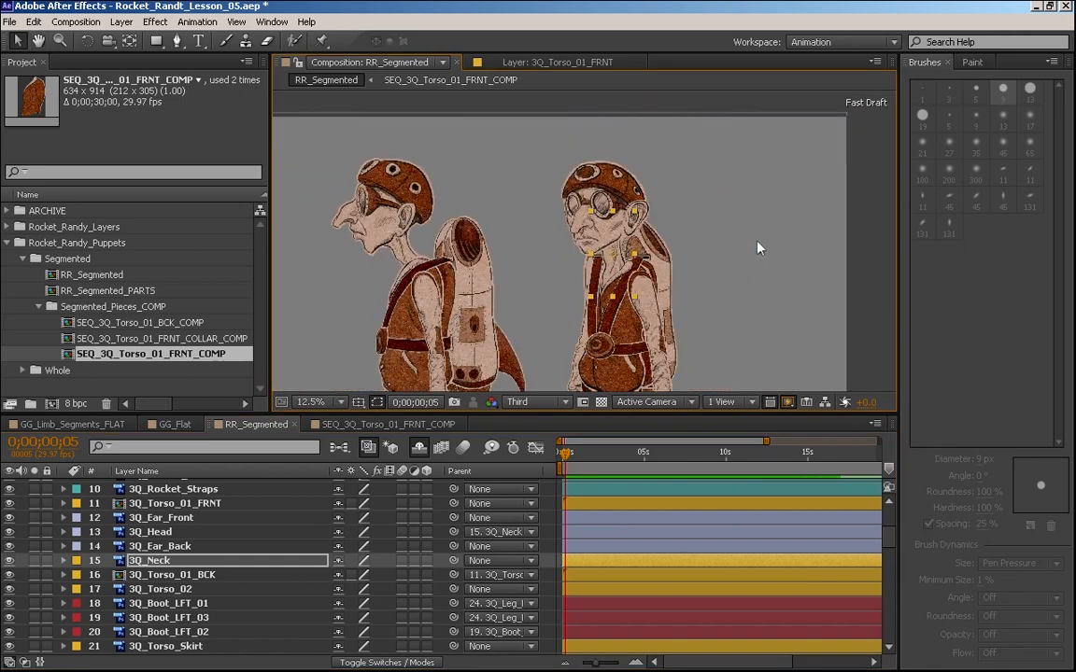
drag(719, 312, 698, 312)
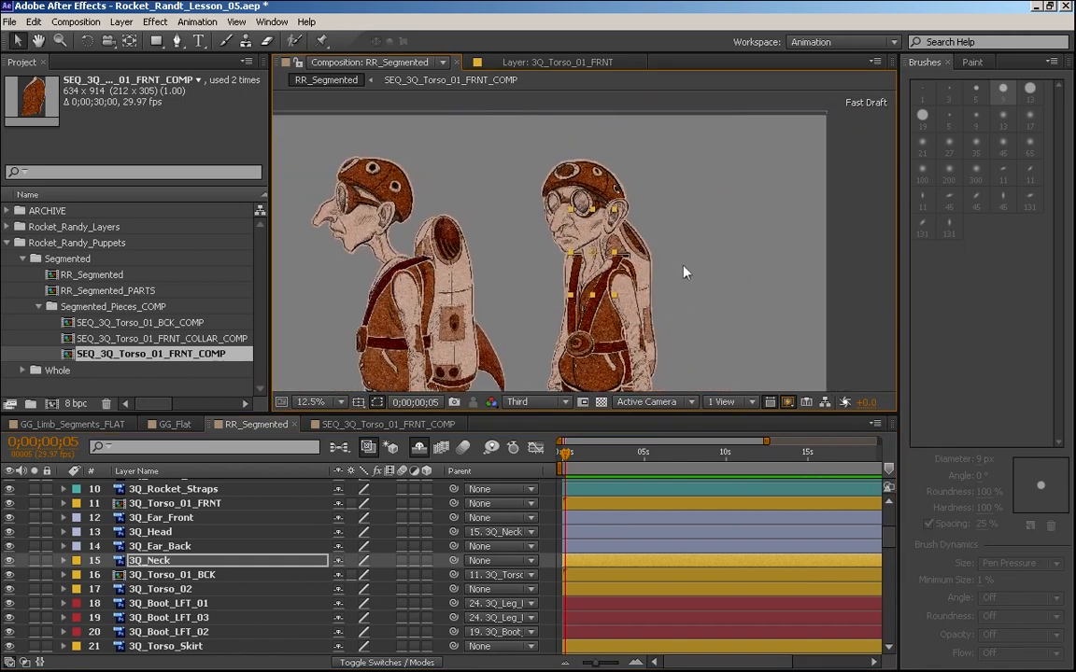
scroll(684, 269, up, 1)
key(w)
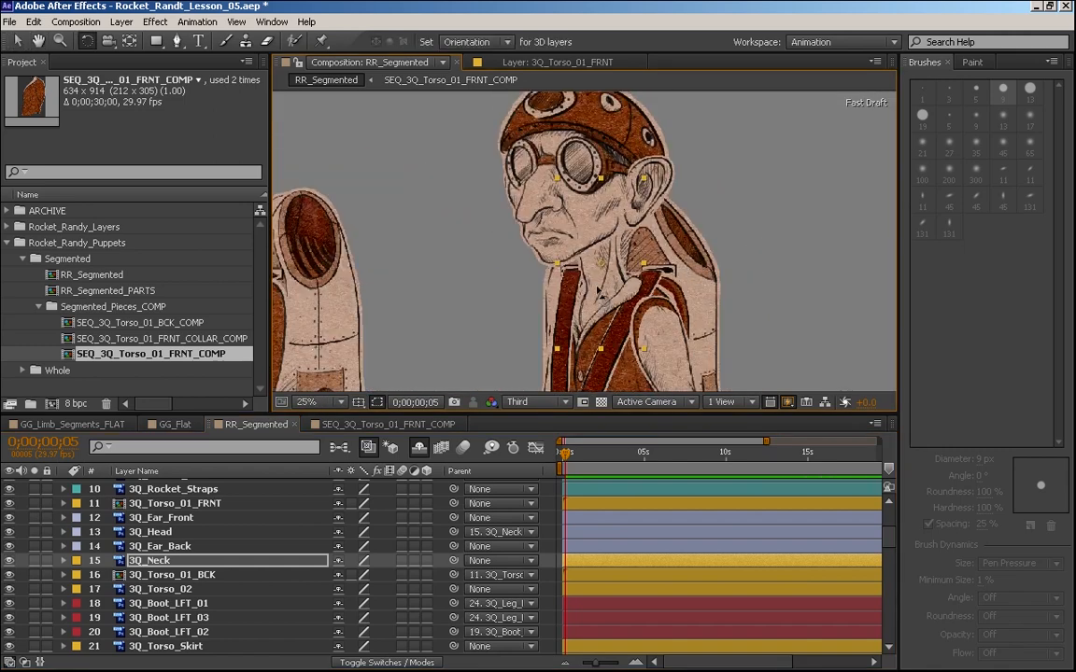
key(y)
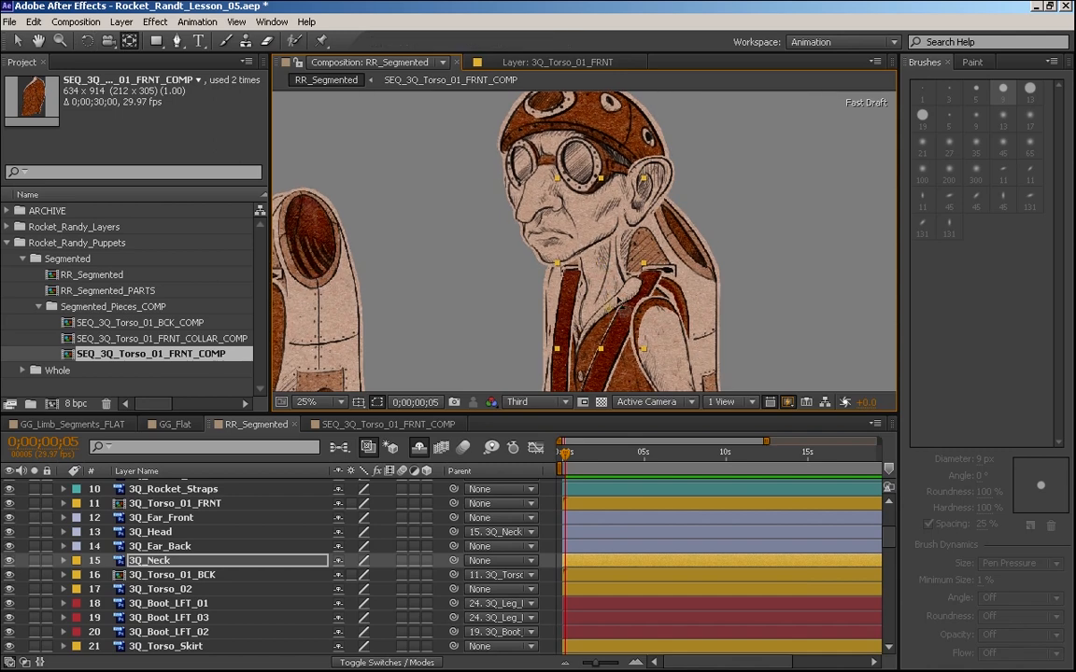
key(w)
drag(611, 279, 597, 279)
key(ctrl+z)
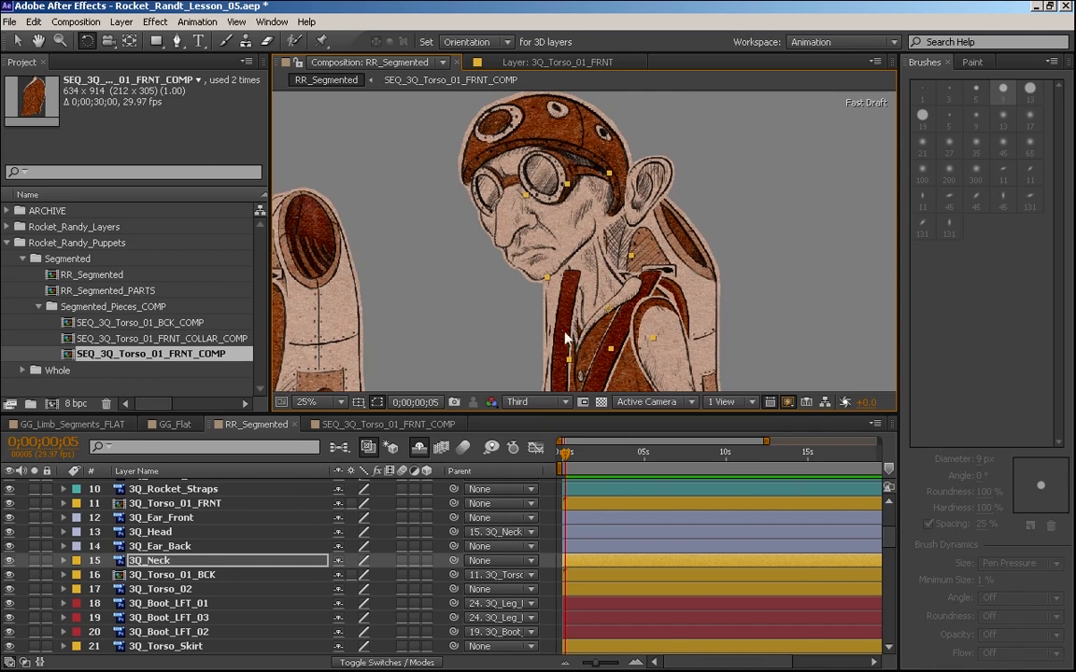
click(165, 518)
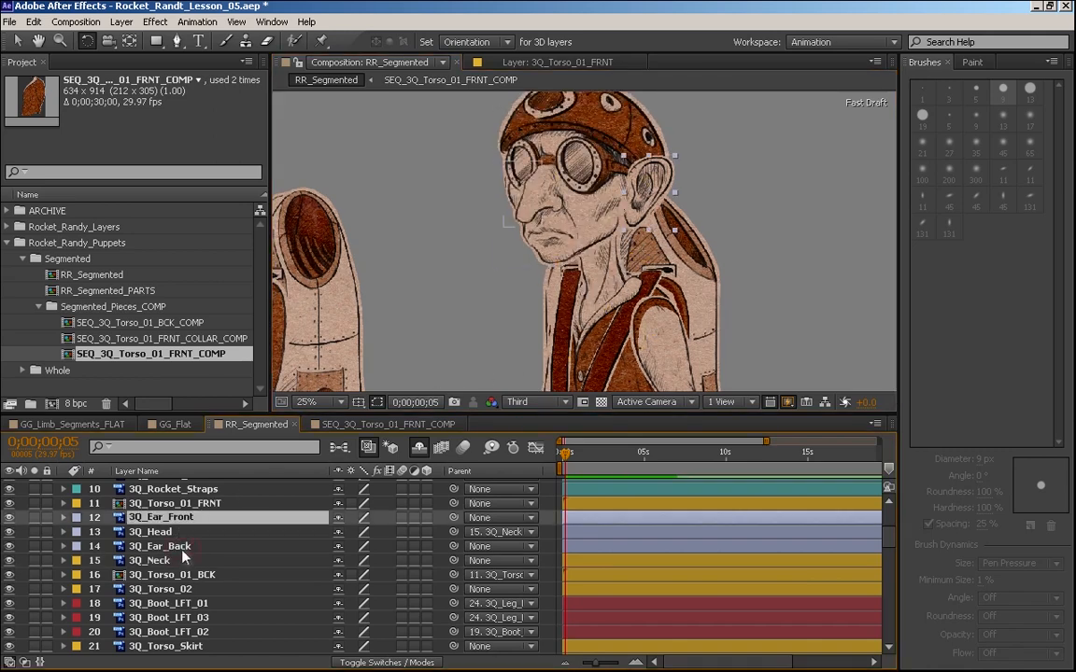
click(159, 545)
click(173, 563)
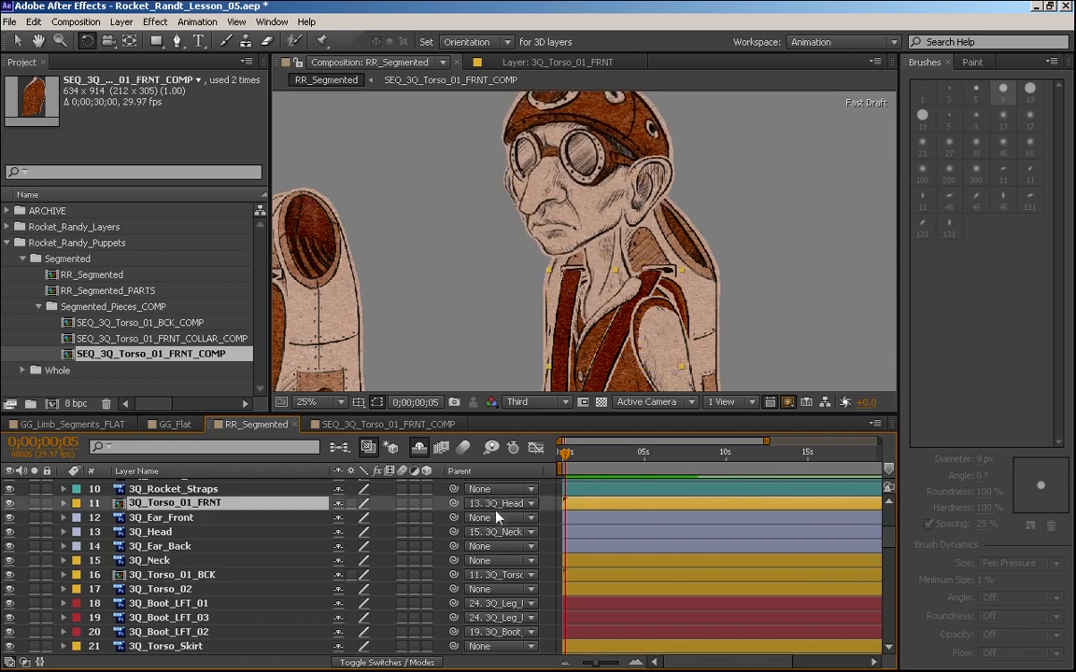
- Set the parent of 3Q_Torso_01_FRNT to None and parent the 3Q_Ear_Front and 3Q_Ear_Back layers to 3Q_Head
click(510, 503)
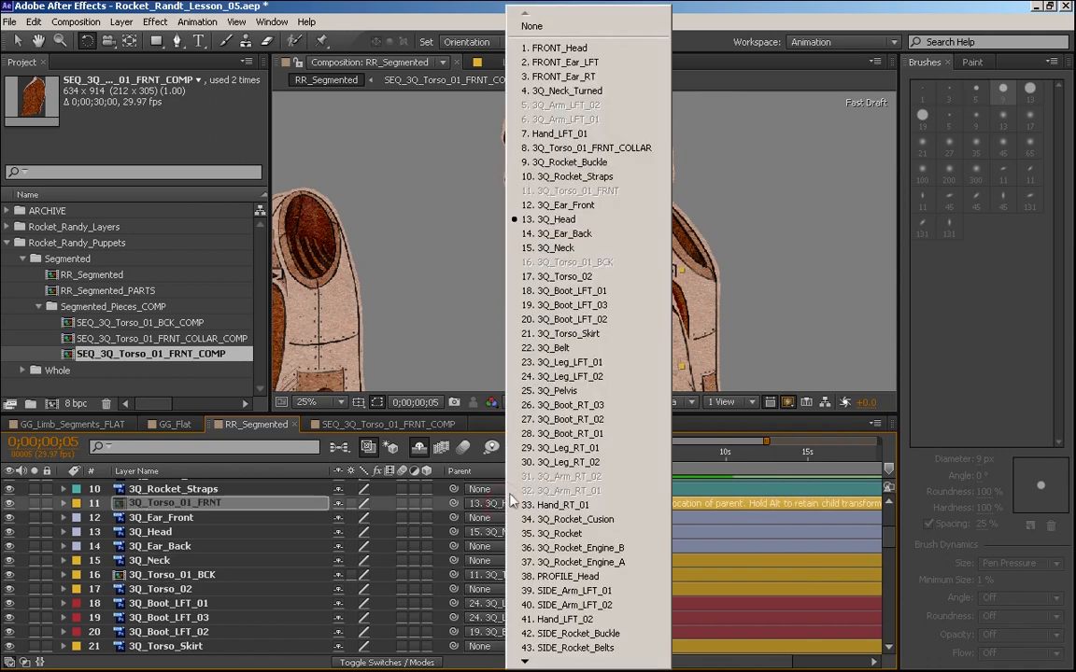
click(529, 25)
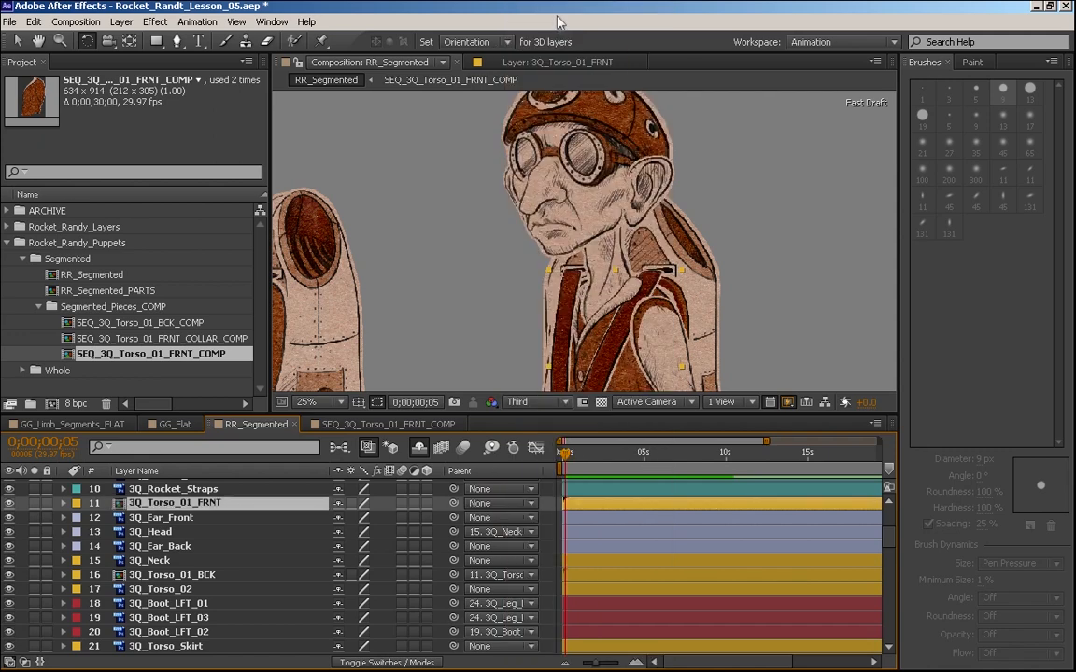
click(184, 521)
ctrl+click(183, 548)
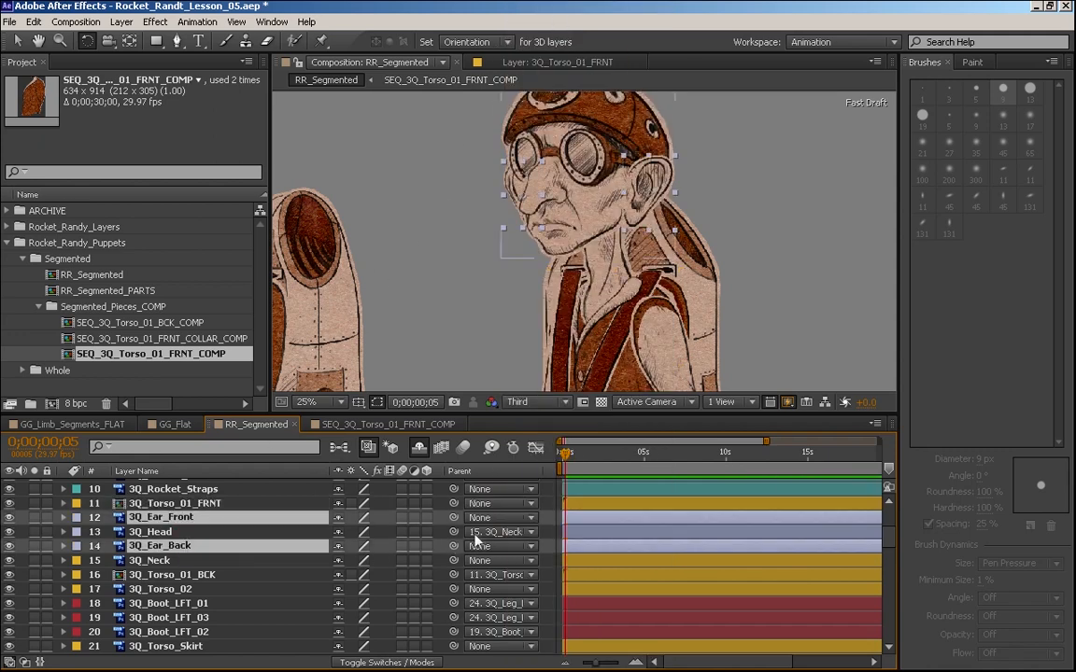
drag(453, 545, 159, 532)
click(170, 532)
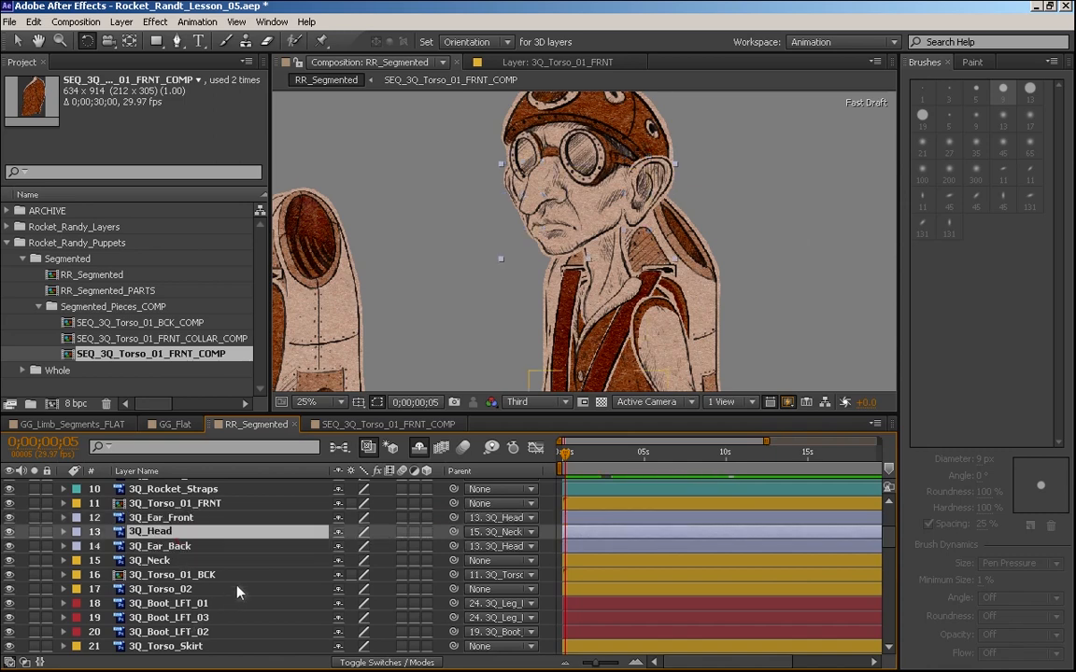
- Nudge the 3Q_Neck layer away and back into place to test how the head and ears follow it
click(213, 560)
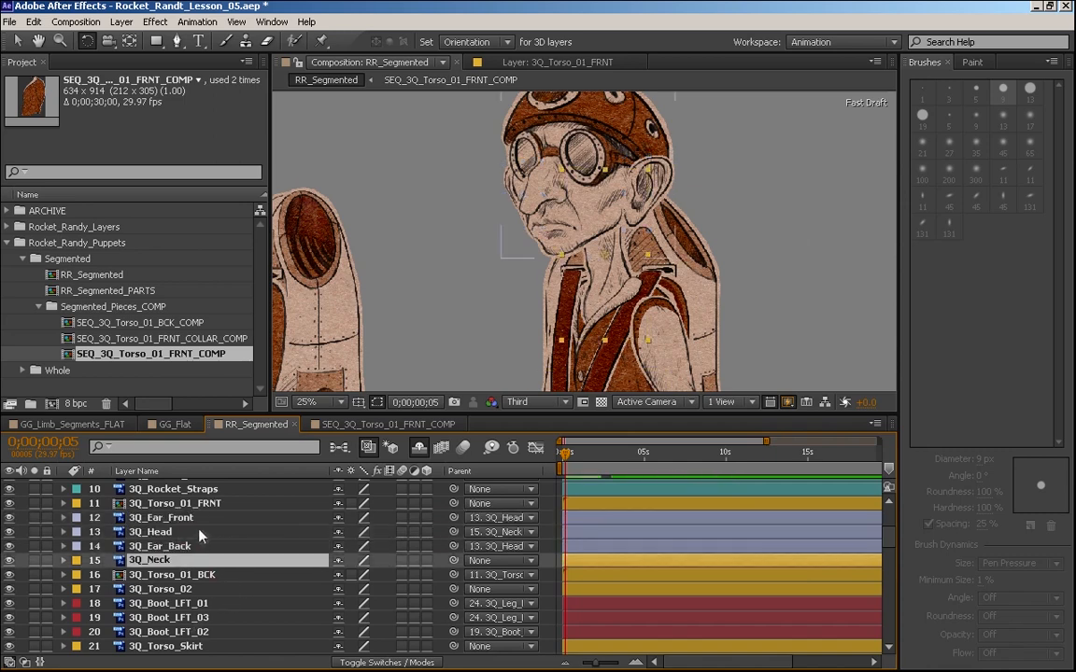
key(Return)
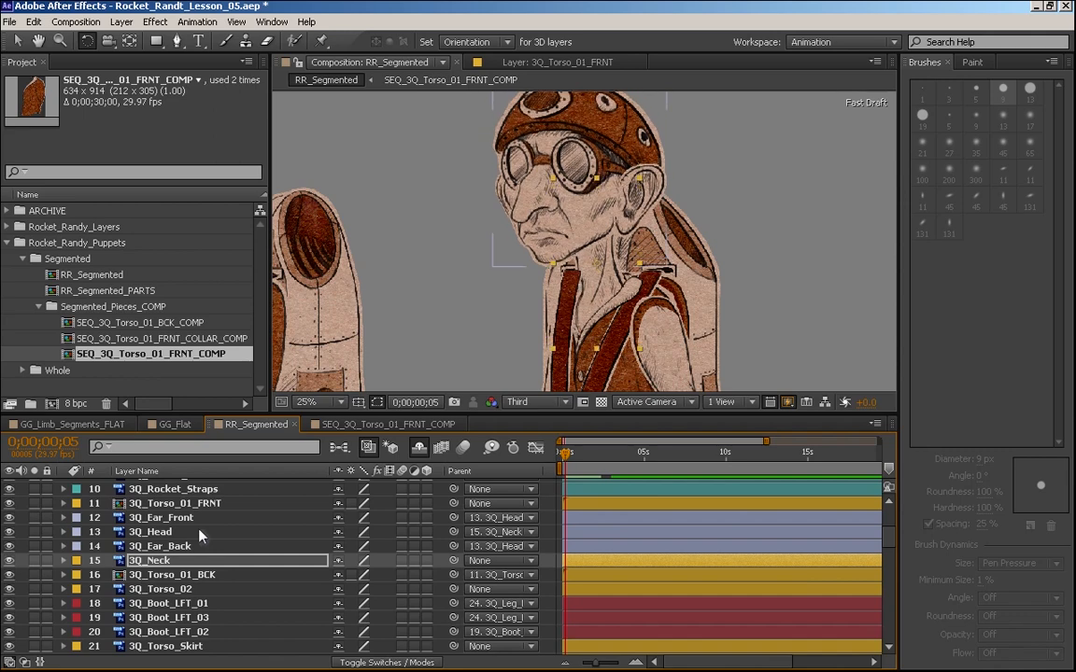
key(shift+Up)
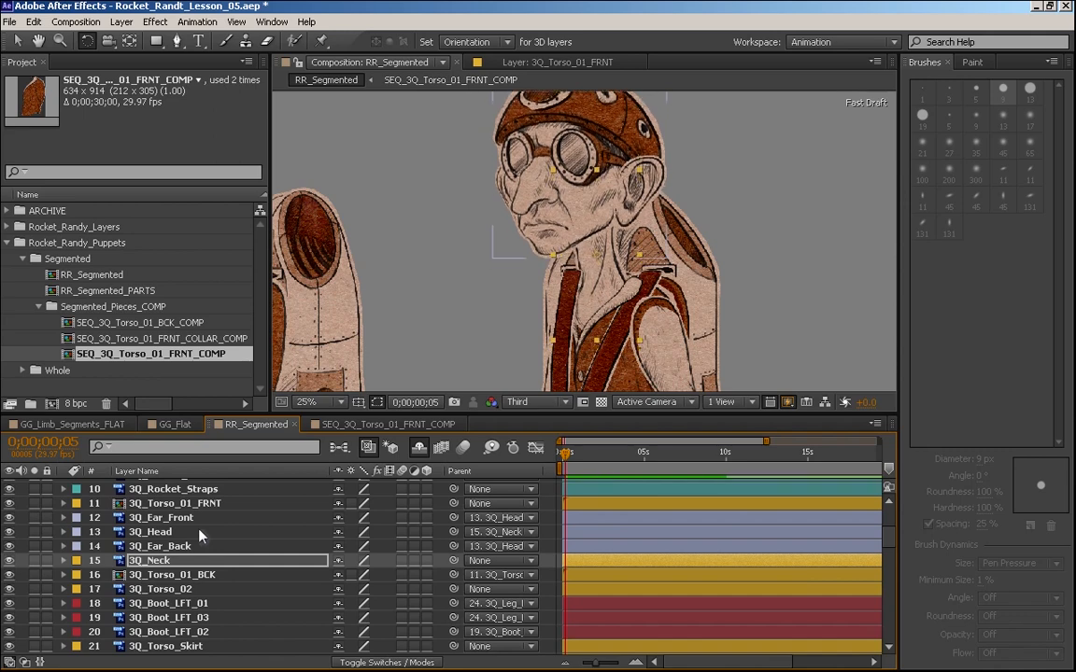
key(shift+Right)
key(Left)
key(Left)
key(Left)
key(Left)
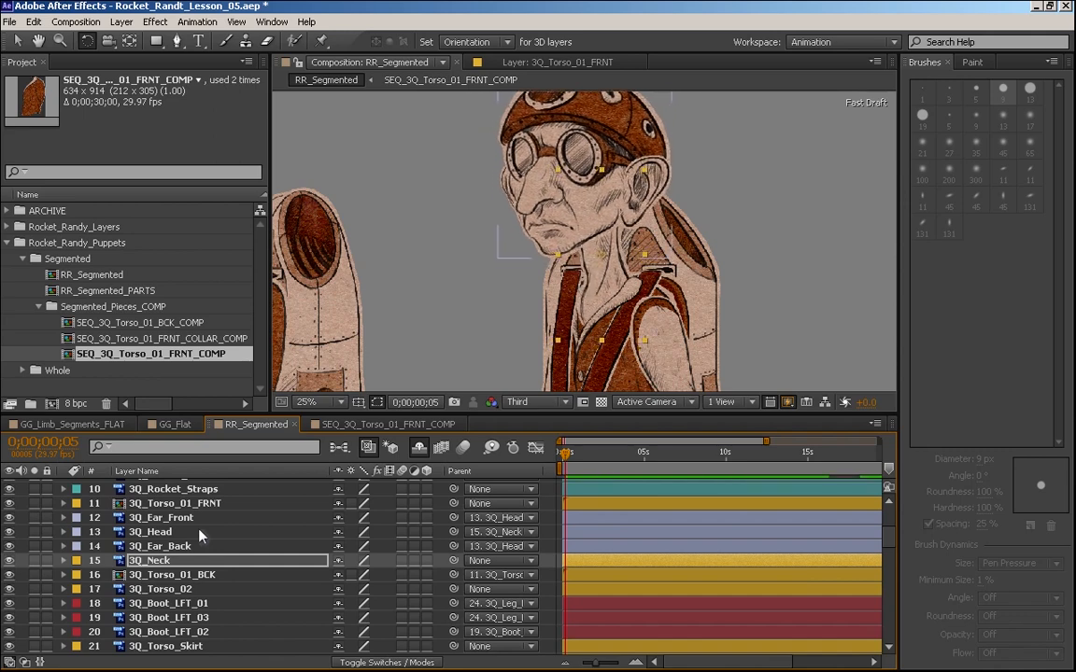
key(KP_Add)
- Try rotating the 3Q_Neck layer about its original anchor point at the layer's center
click(193, 564)
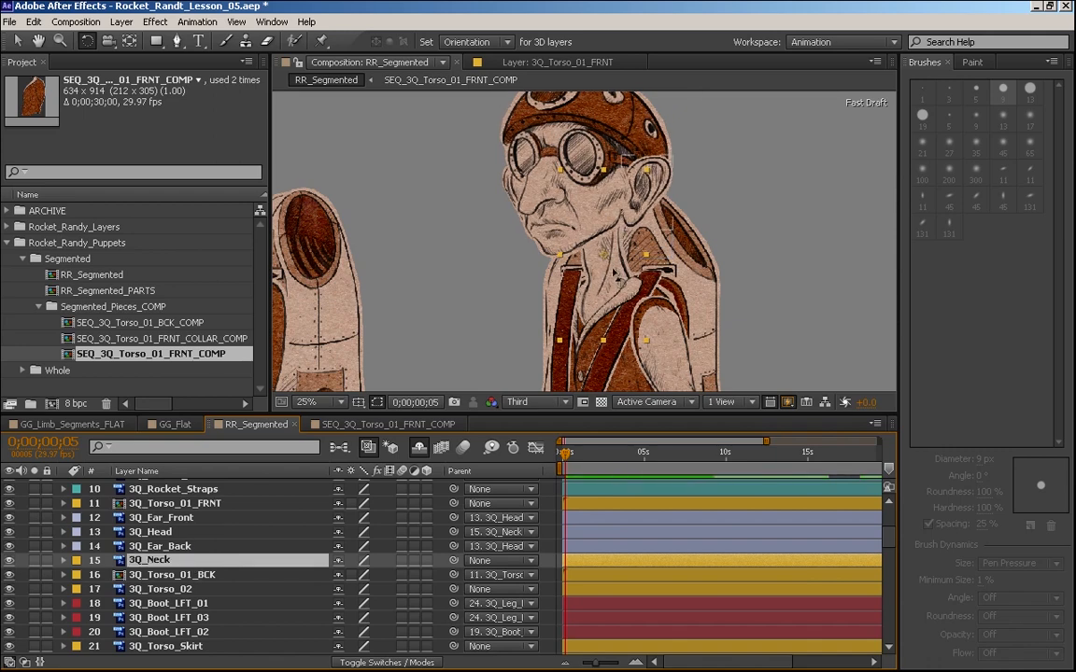
drag(608, 285, 622, 277)
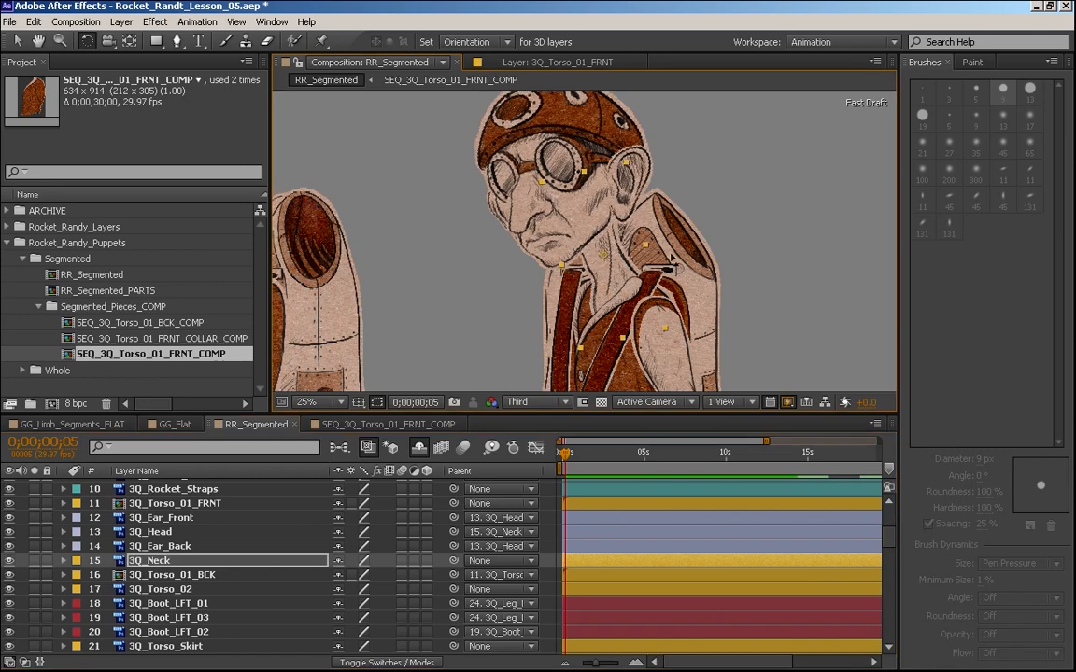
key(ctrl+z)
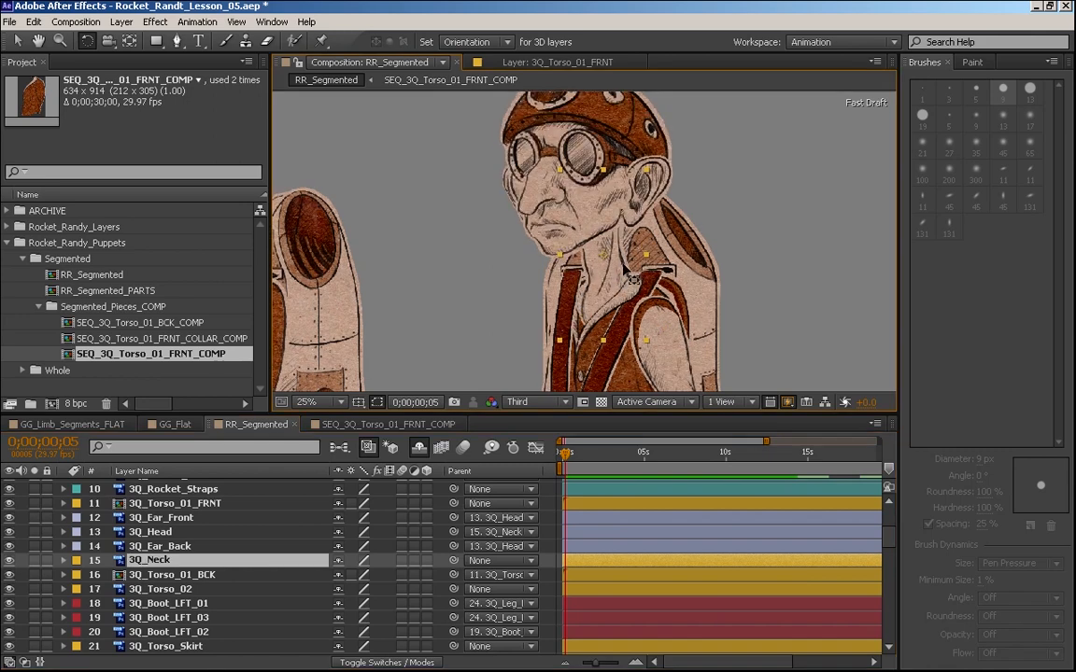
- Move the 3Q_Neck layer's anchor point to the base of the neck at the collar and tilt the neck forward about 11°
key(y)
drag(604, 255, 561, 271)
key(w)
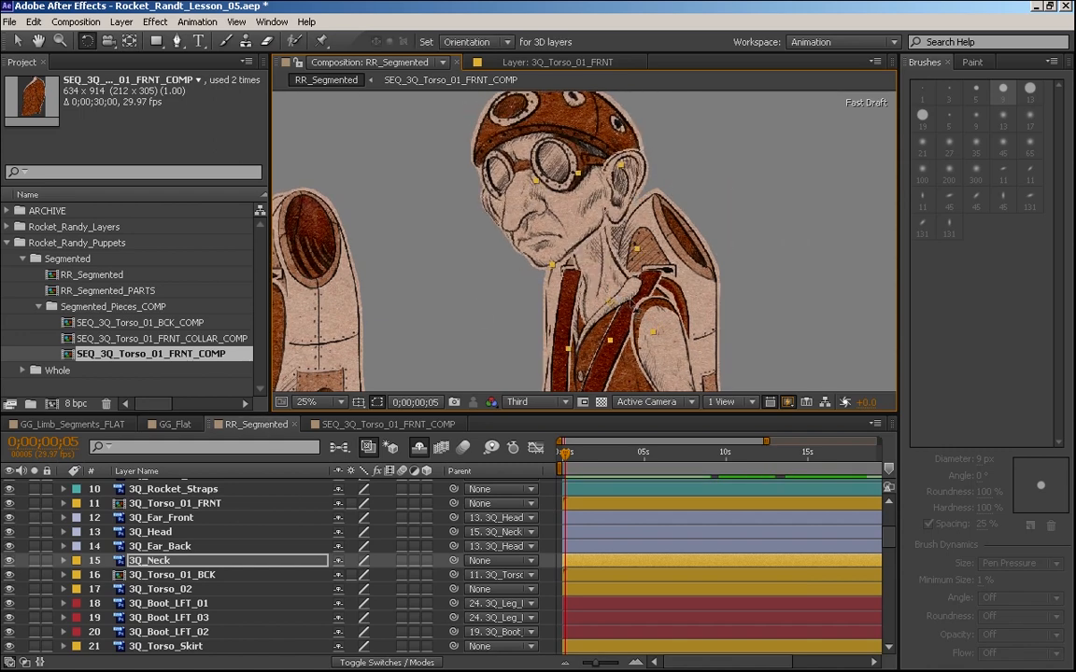
key(space)
drag(667, 388, 657, 322)
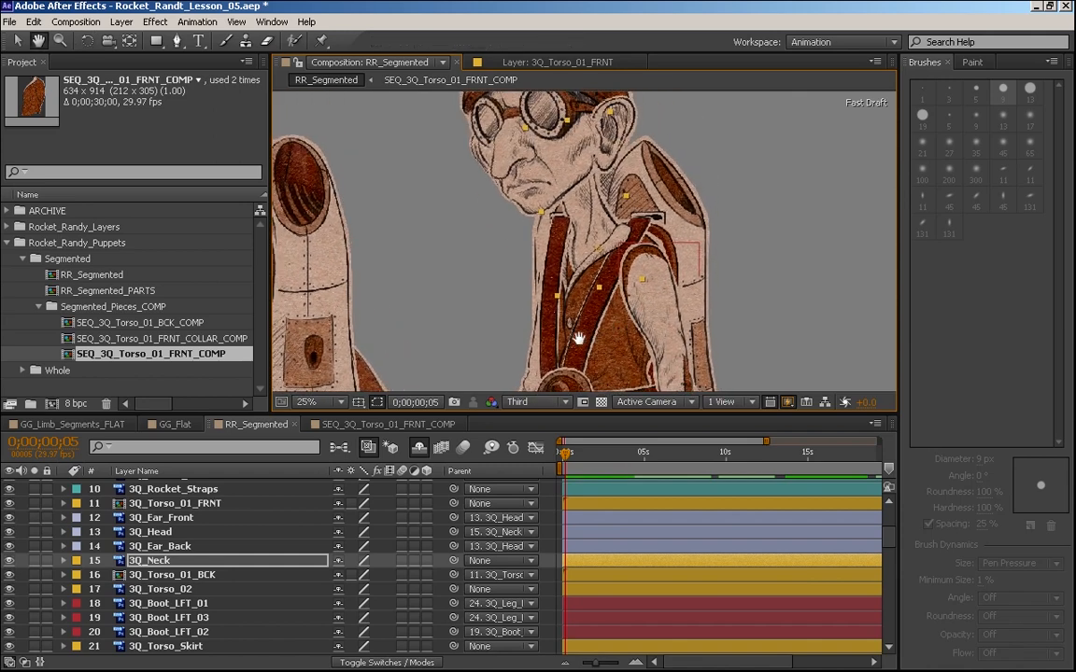
drag(645, 246, 639, 296)
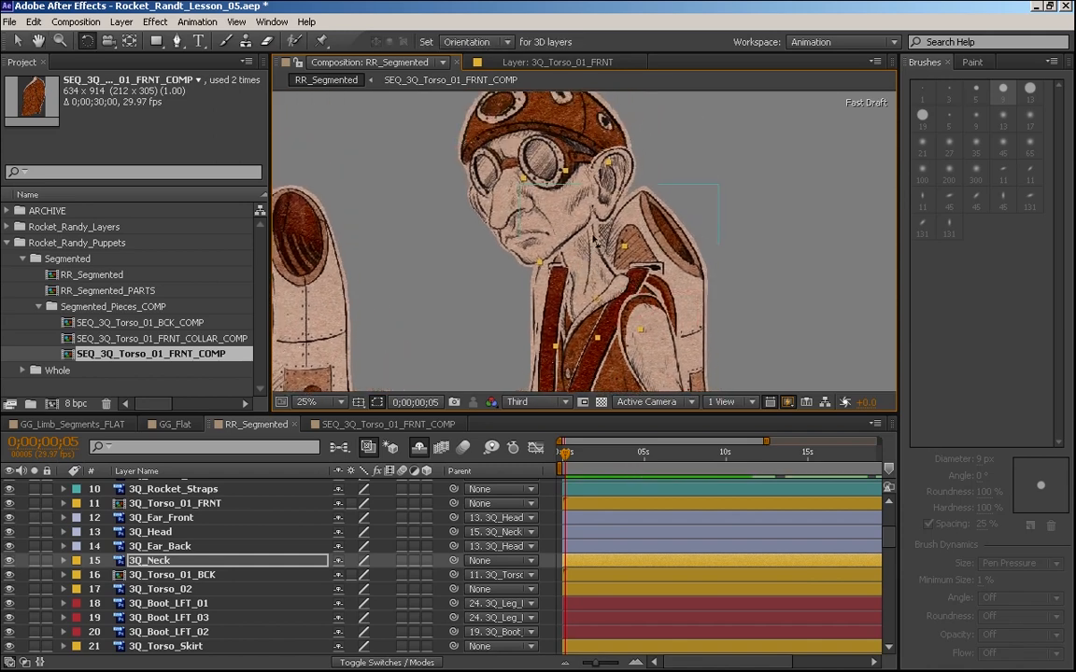
- Set the 3Q_Neck layer's rotation to -10°
click(151, 532)
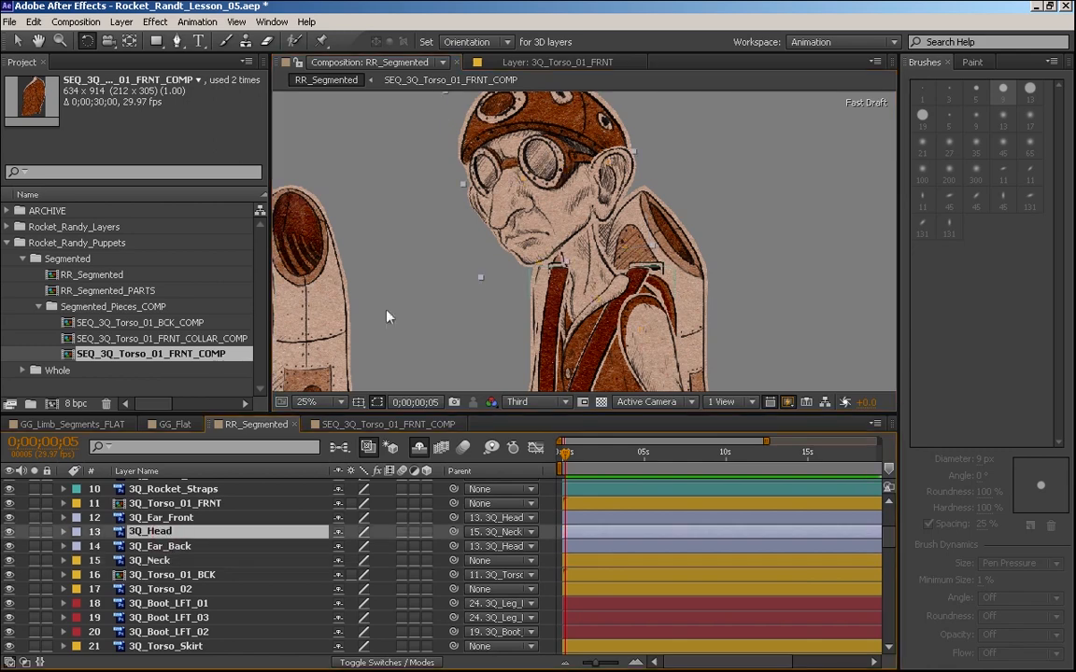
click(182, 560)
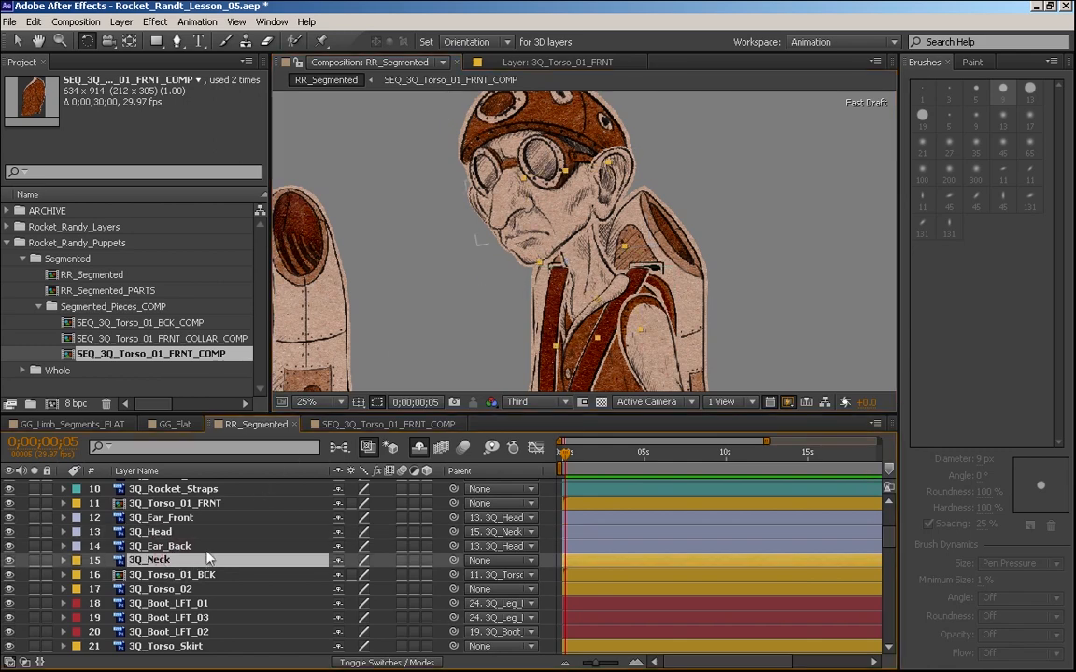
key(r)
click(359, 576)
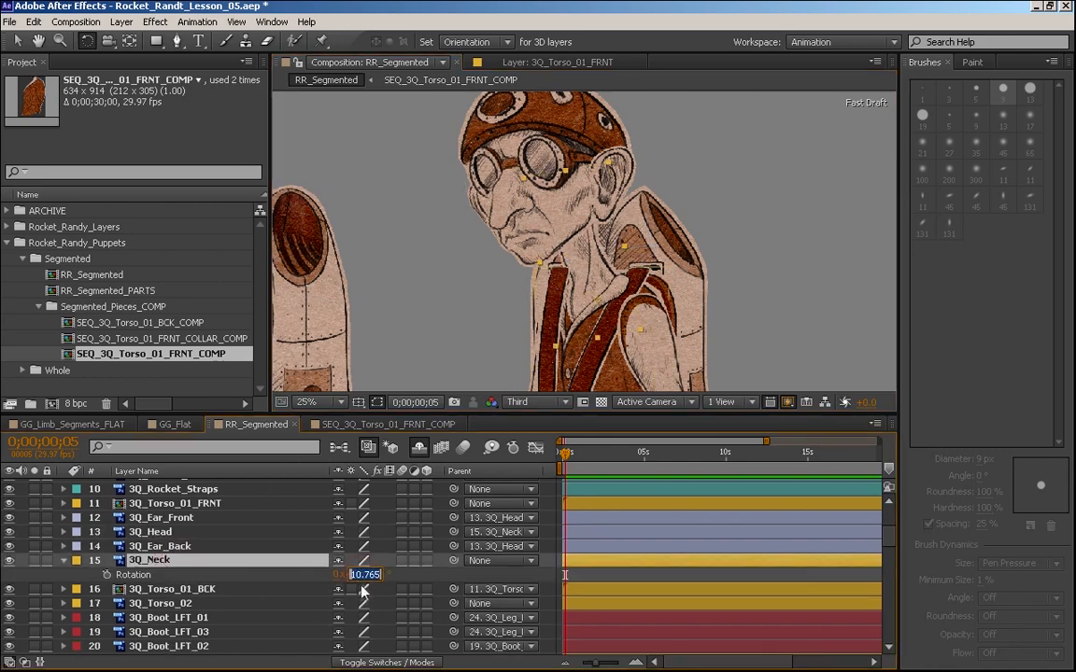
text(-10)
key(Return)
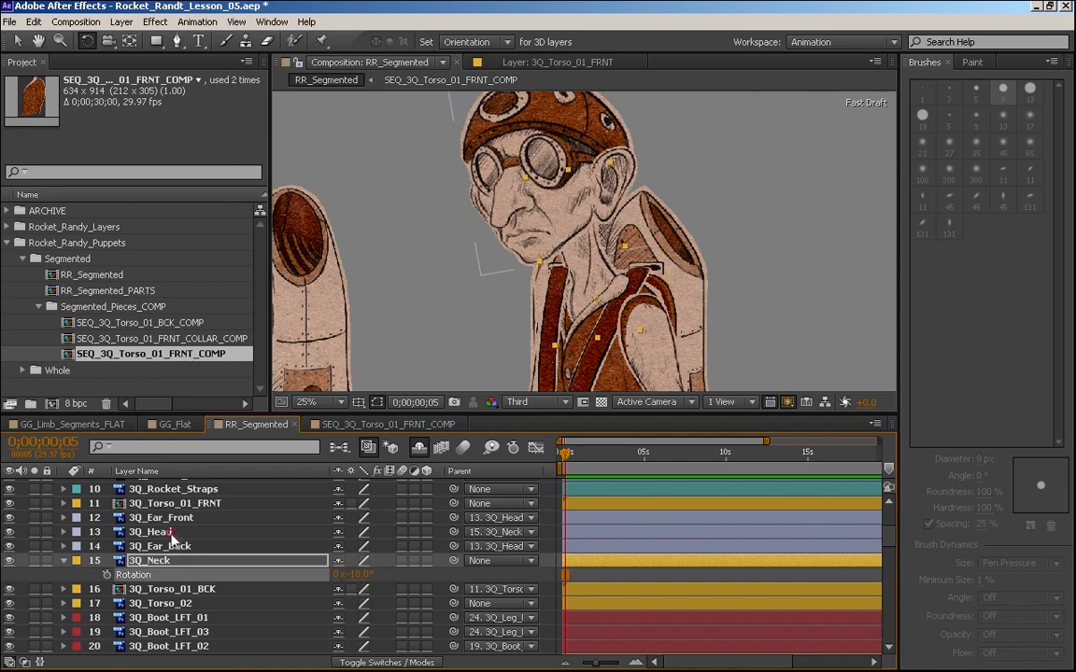
- Set the 3Q_Head layer's rotation to 10° to counter the neck's tilt
click(164, 533)
key(r)
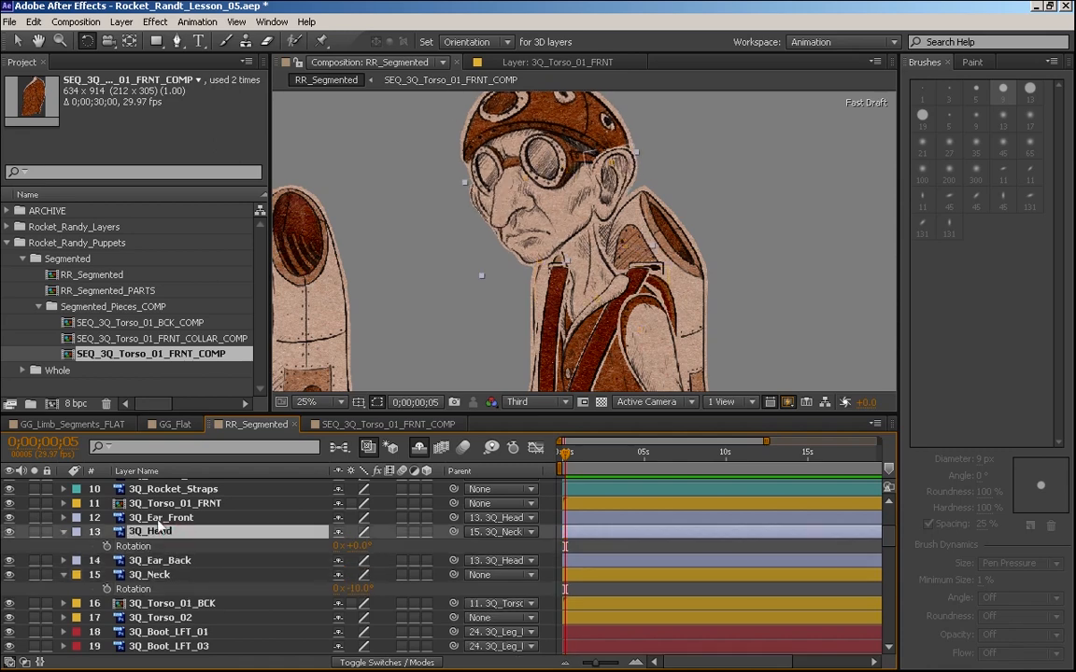
key(Return)
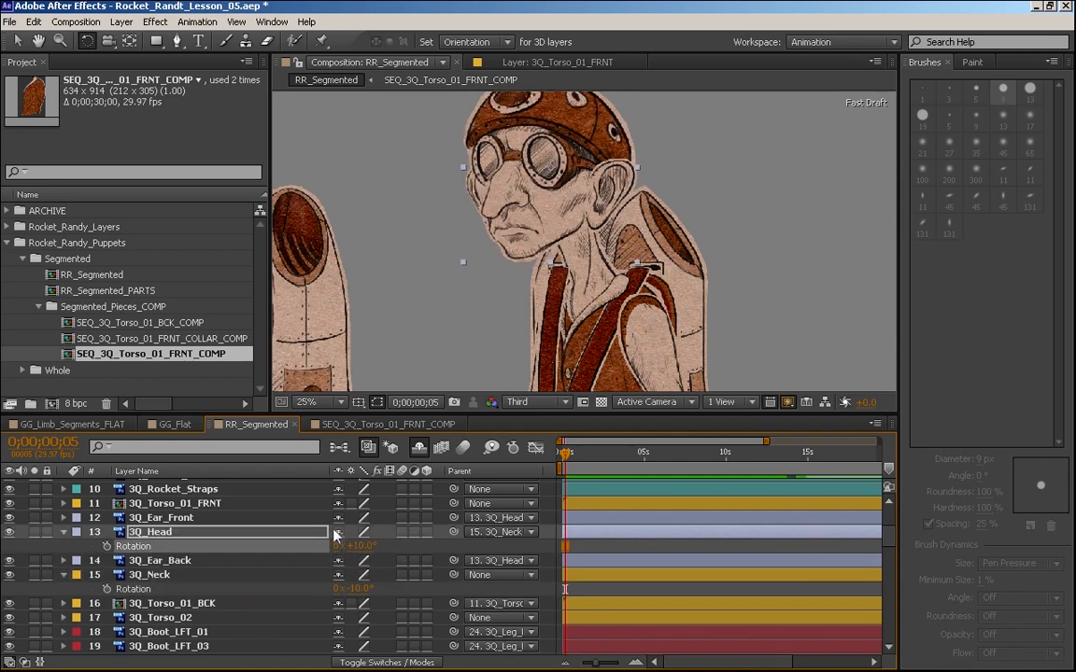
- Save the project as the next incremental version, Rocket_Randt_Lesson_06.aep
key(comma)
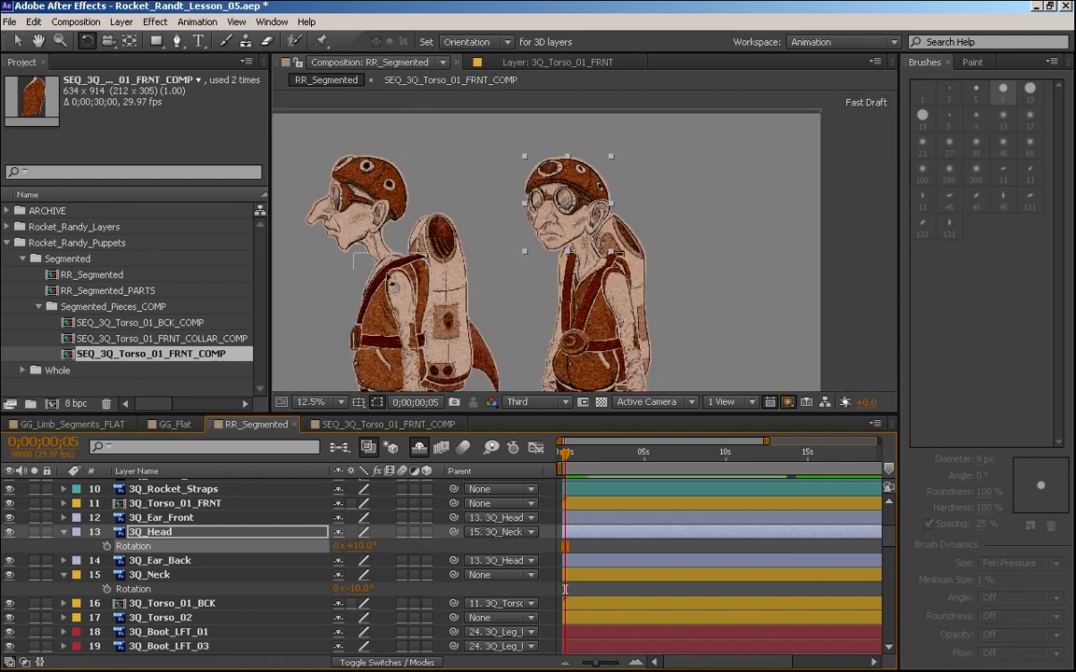
key(period)
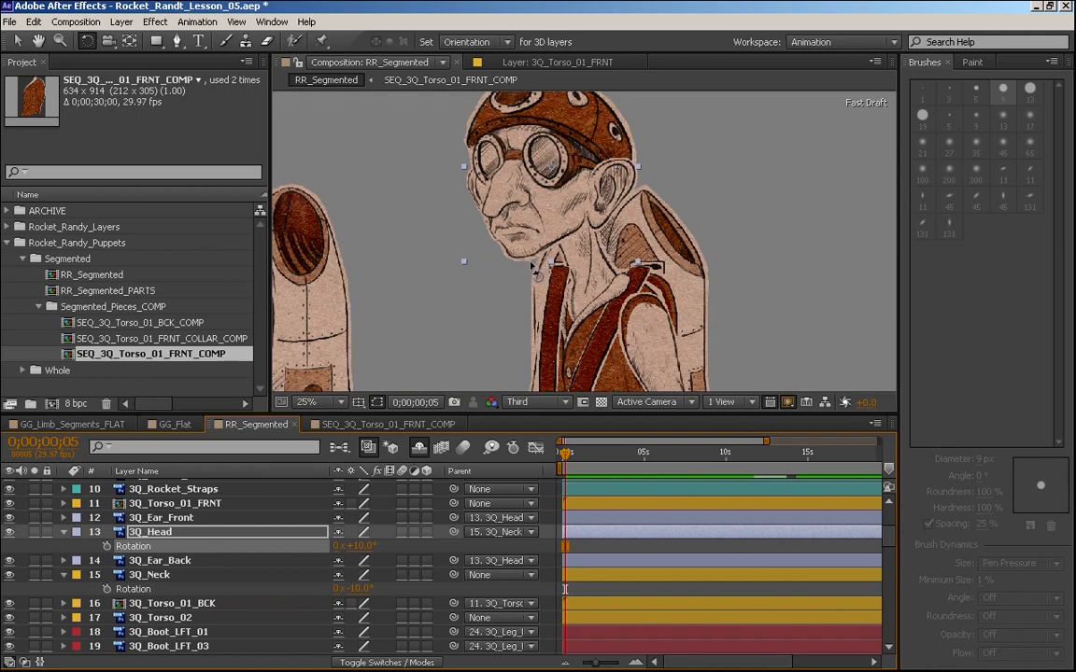
key(ctrl+alt+shift+s)
- Hide the 3Q_Torso_01_FRNT layer and select the 3Q_Torso_01_BCK layer to inspect the collar area behind the neck
drag(680, 287, 655, 250)
key(period)
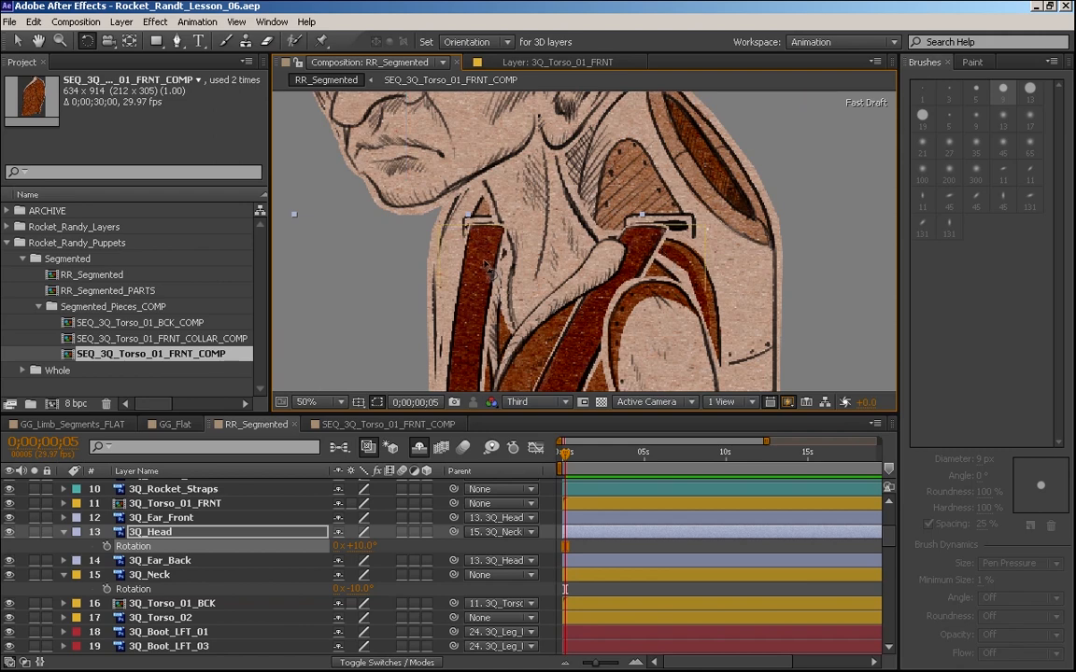
key(v)
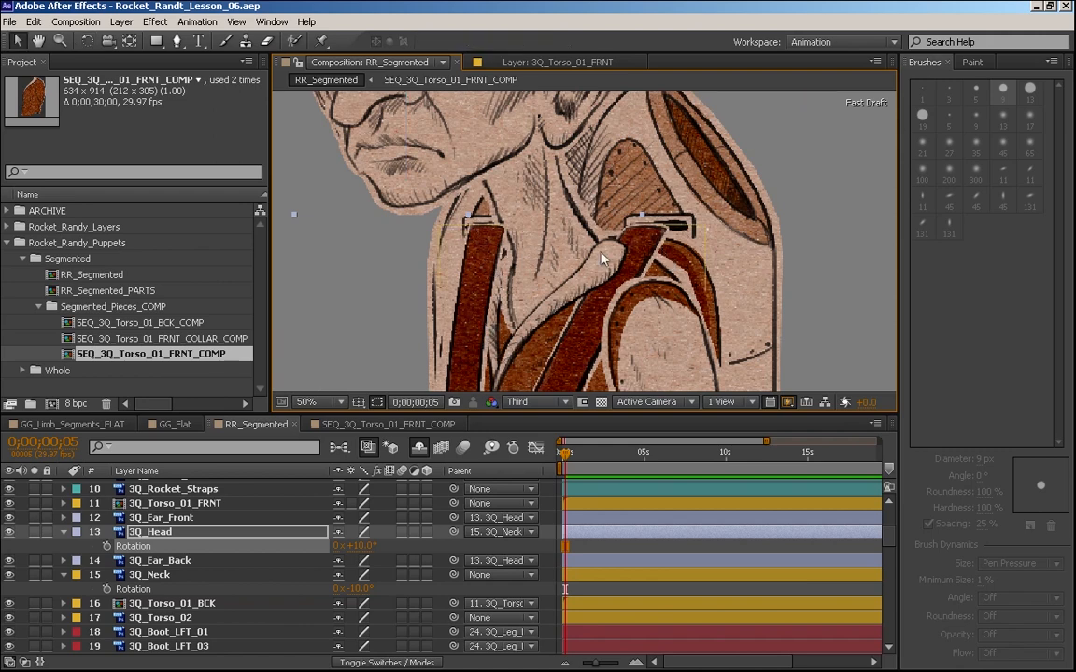
click(601, 265)
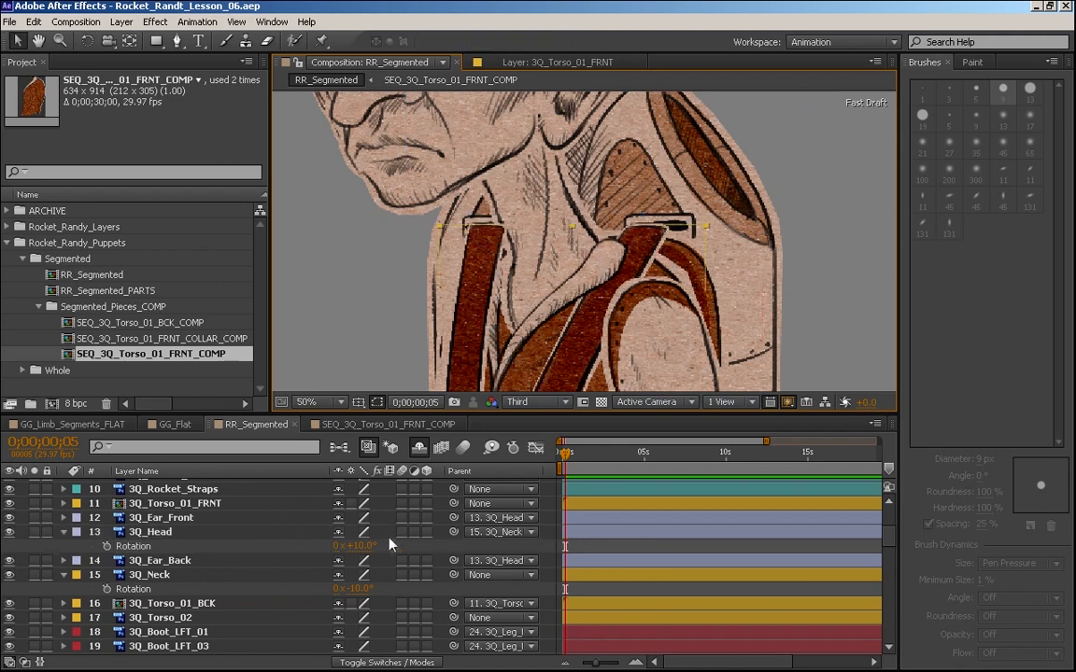
click(178, 503)
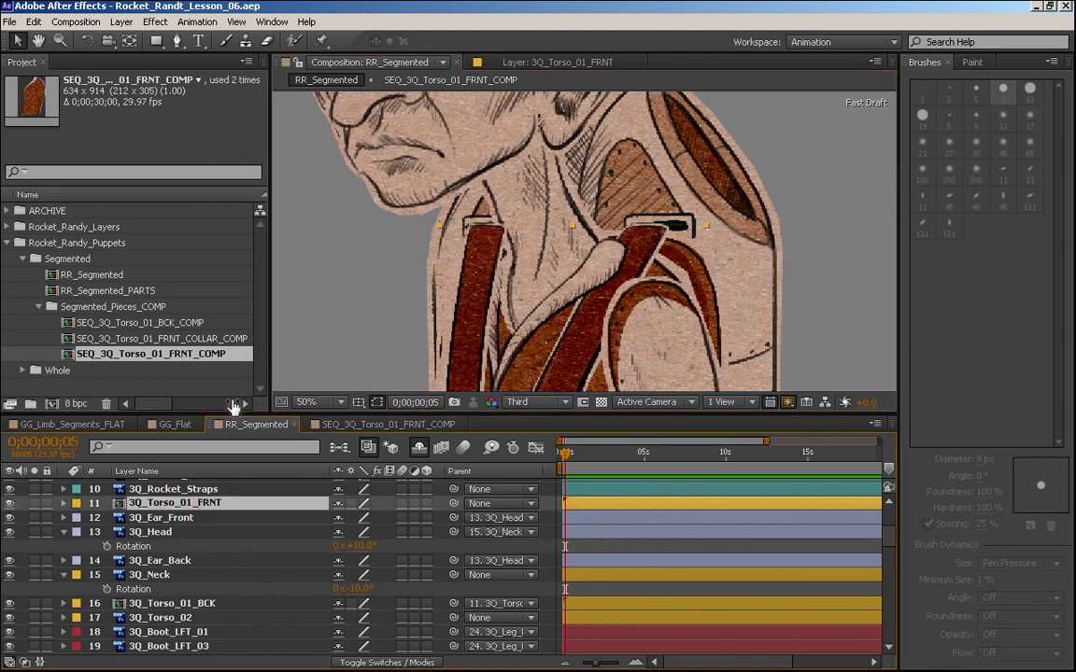
click(9, 504)
click(178, 604)
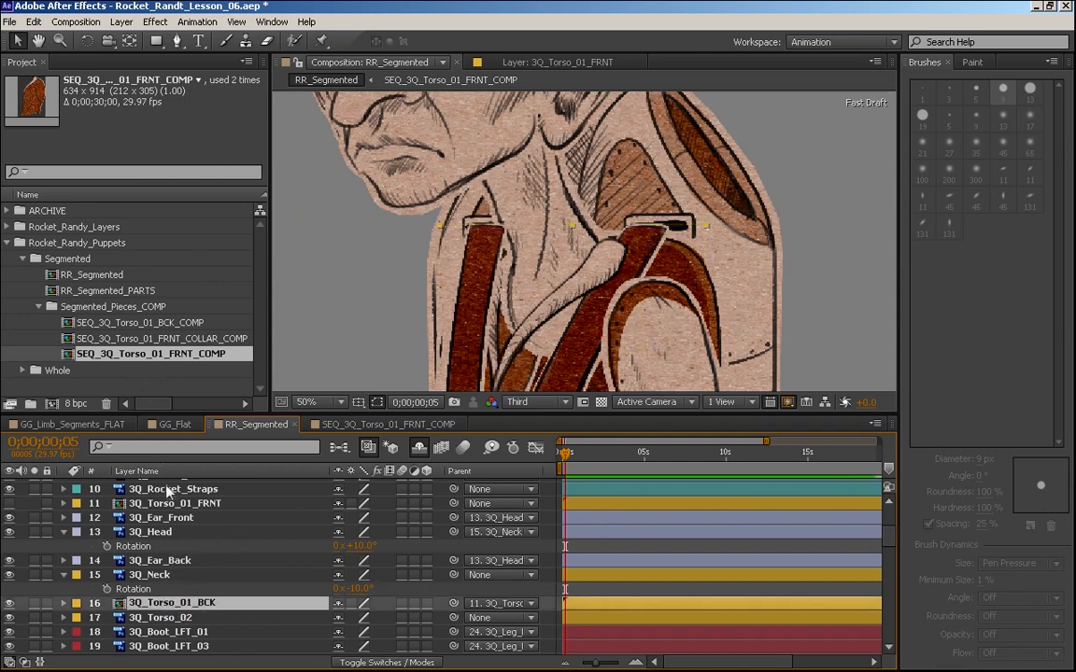
- Open the SEQ_3Q_Torso_01_BCK_COMP composition to examine the back torso piece, and close SEQ_3Q_Torso_01_FRNT_COMP
click(164, 323)
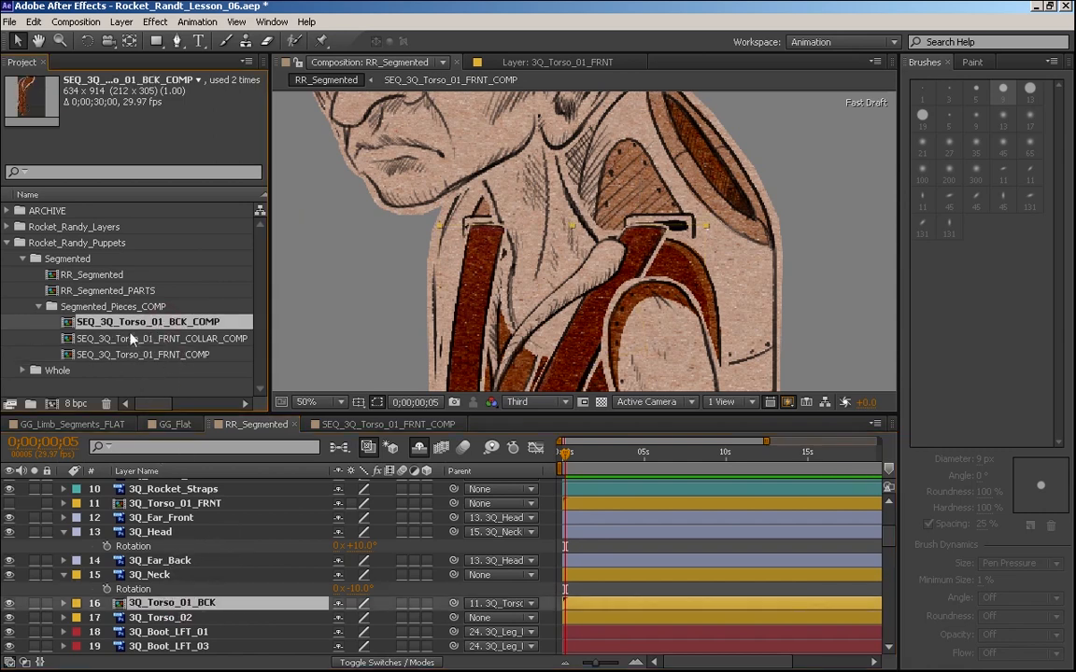
double_click(110, 323)
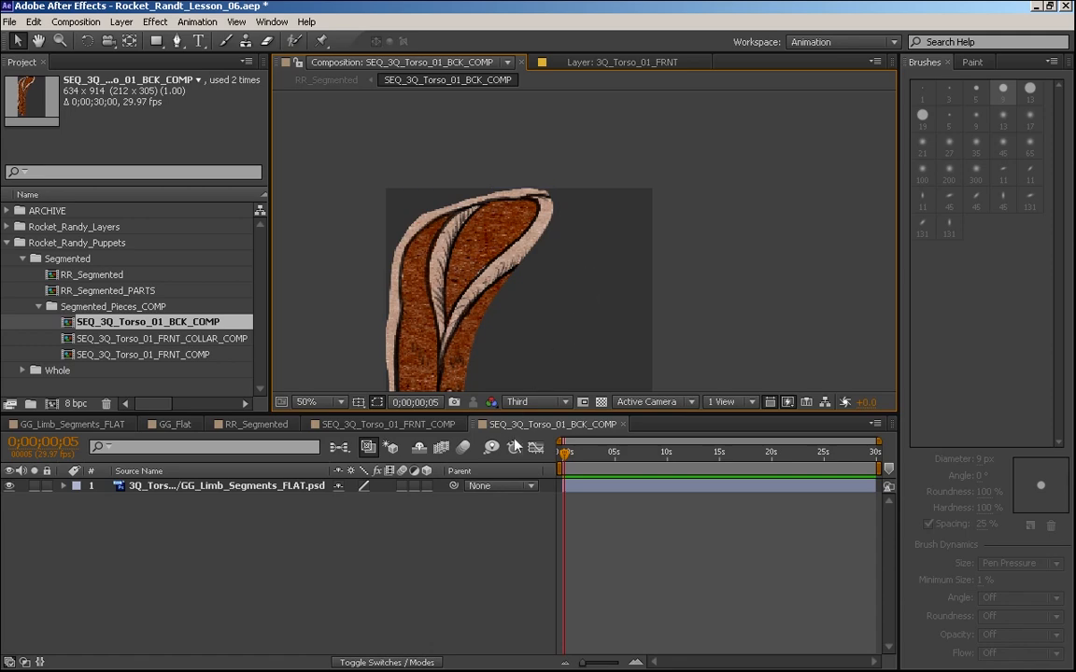
click(401, 424)
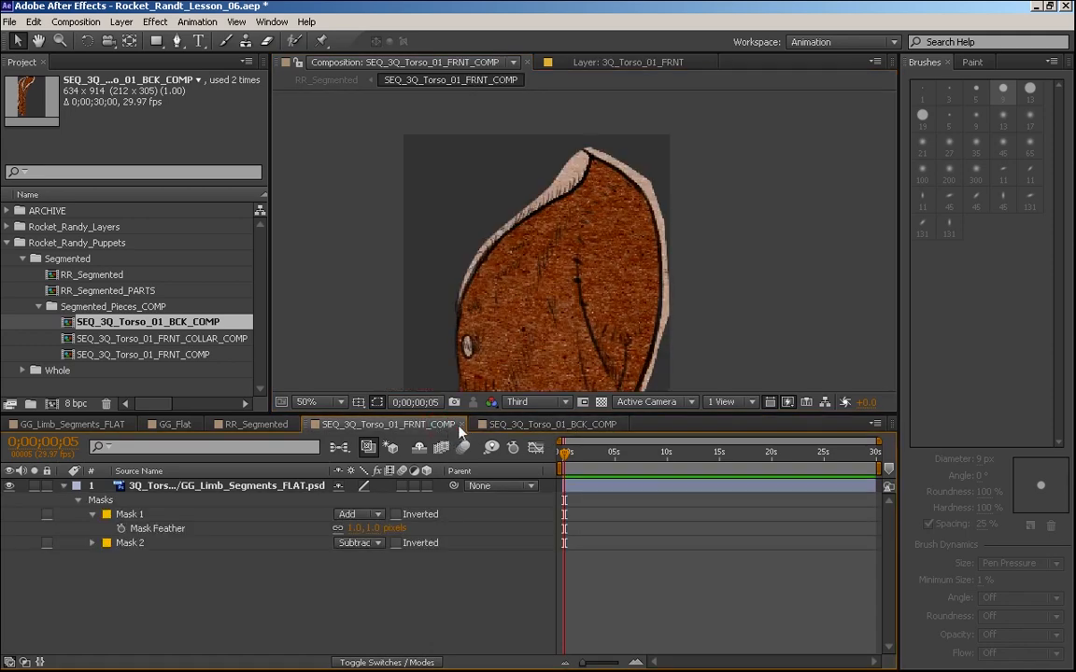
click(461, 424)
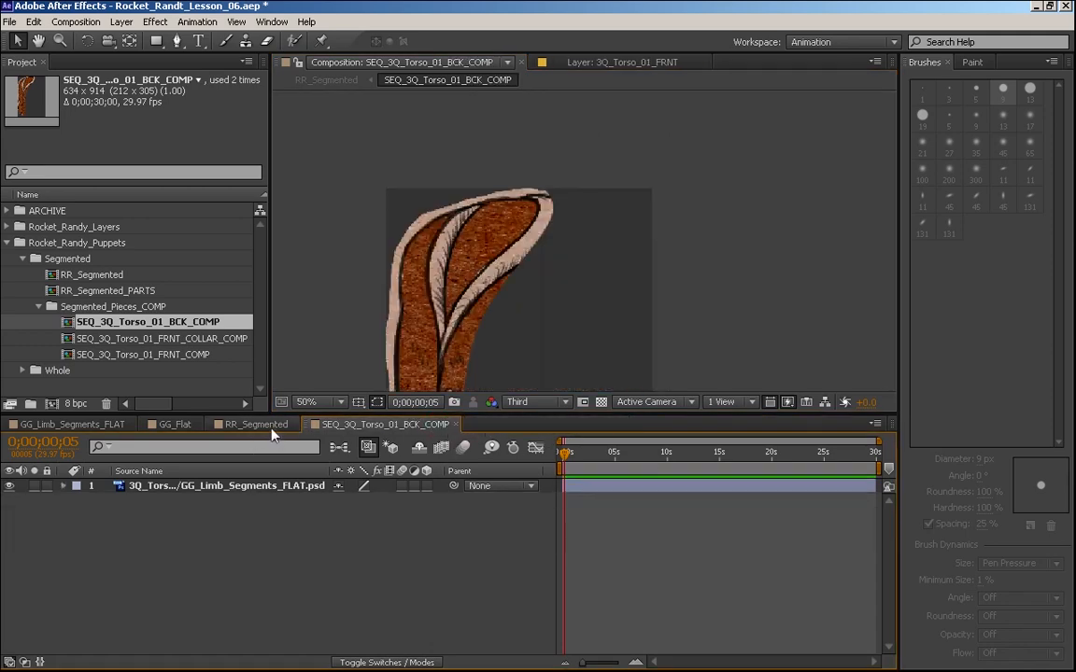
- Return to RR_Segmented, make the 3Q_Torso_01_FRNT layer visible again and examine the collar, neck and shoulder area
click(256, 424)
drag(586, 348, 590, 278)
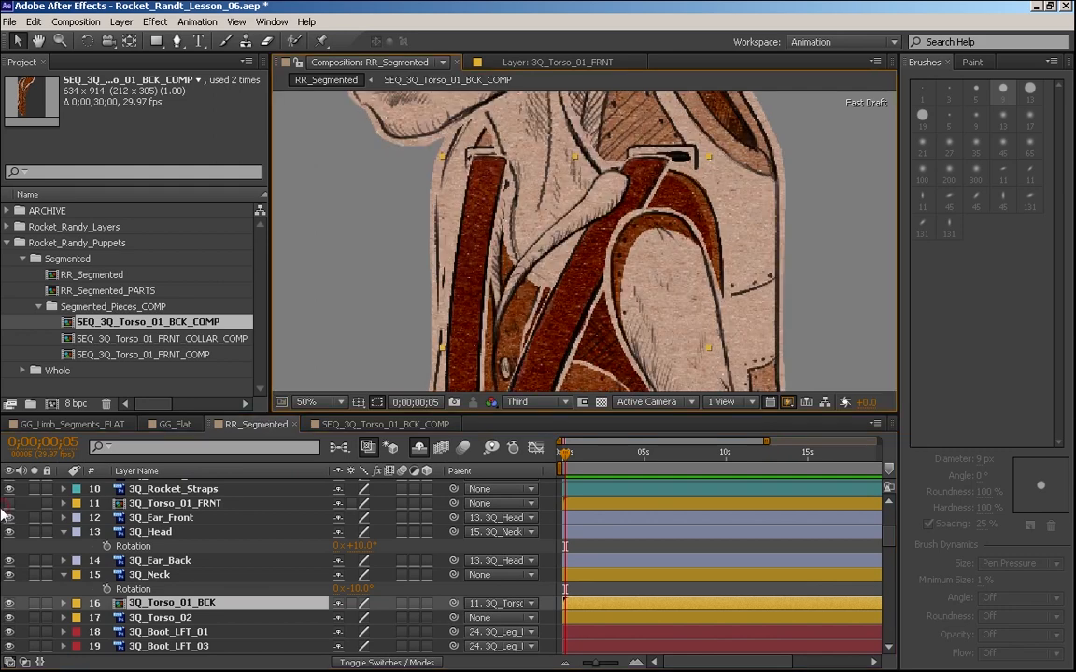
click(3, 513)
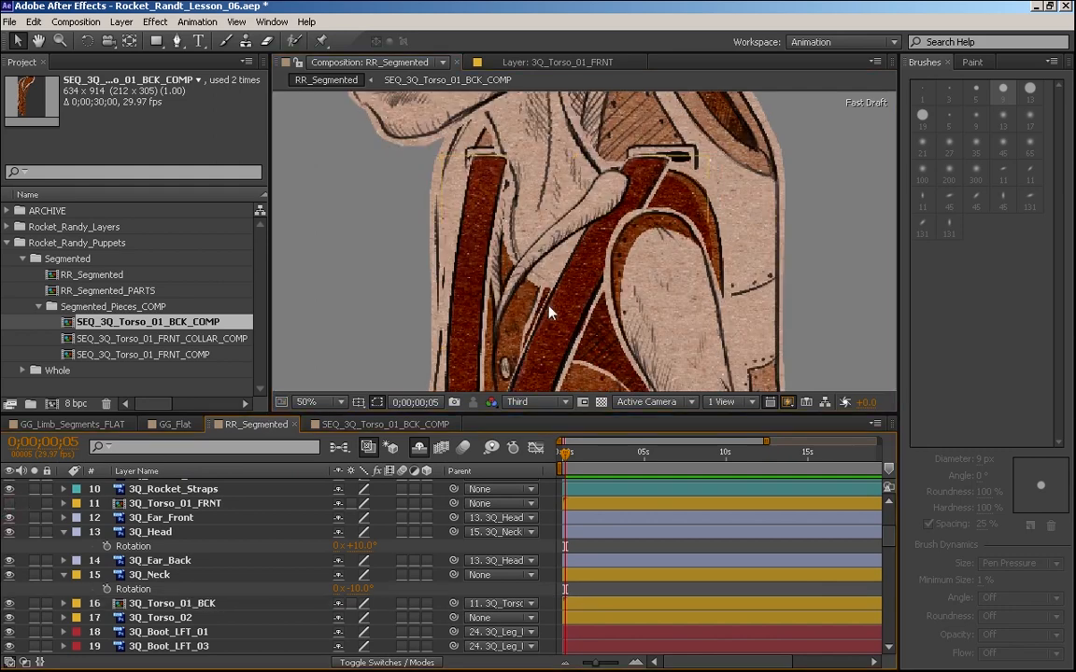
click(9, 505)
drag(571, 234, 556, 277)
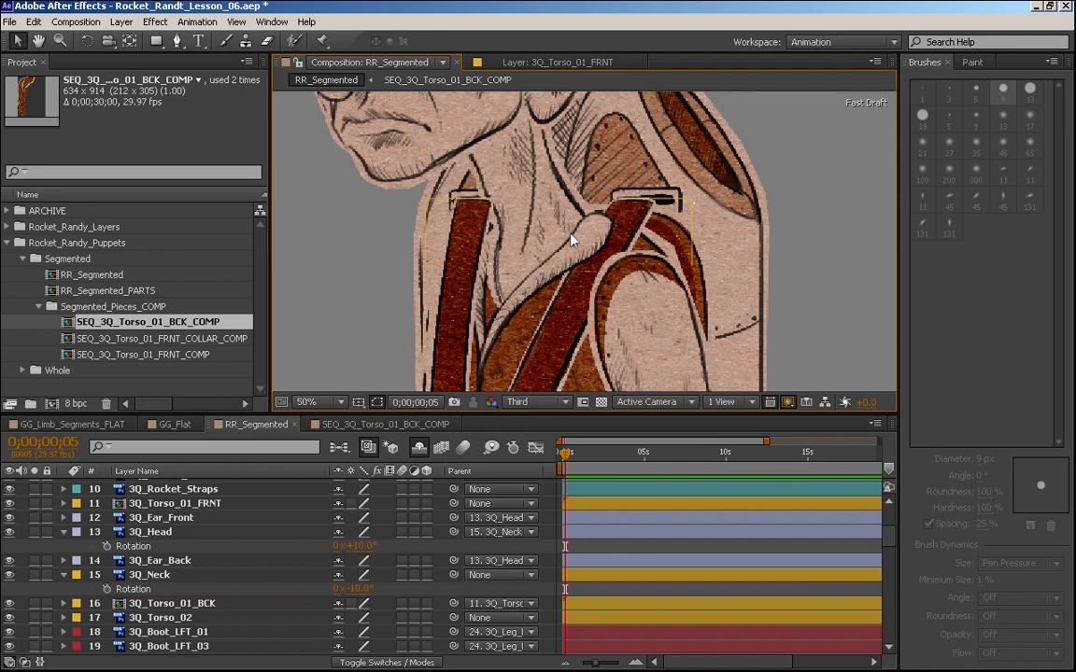
drag(699, 358, 678, 236)
drag(692, 322, 680, 410)
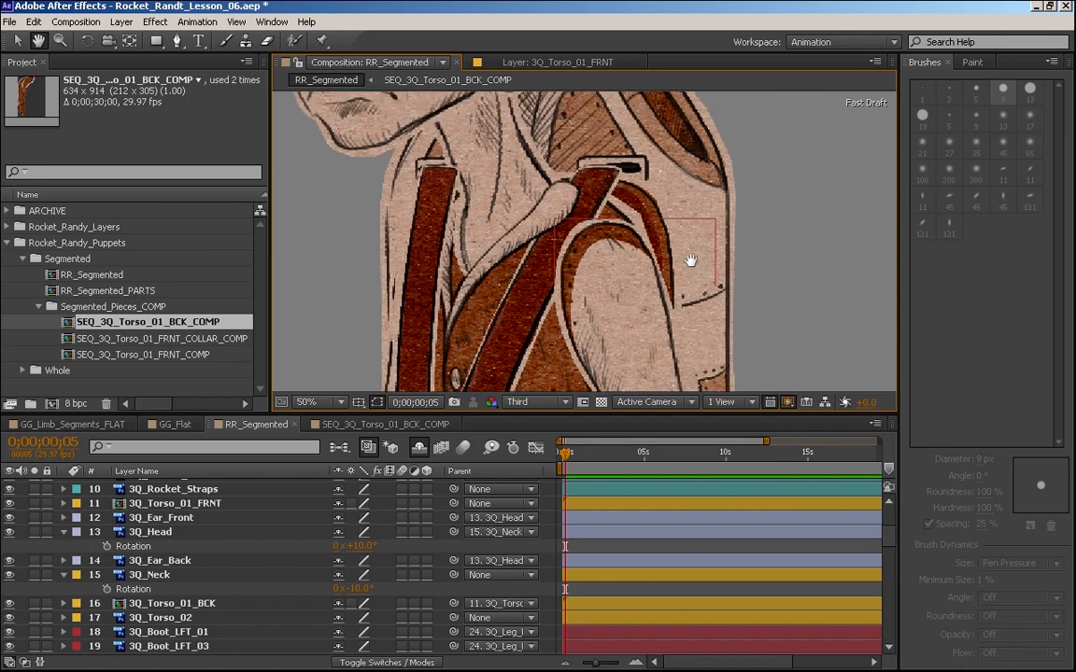
drag(690, 259, 706, 289)
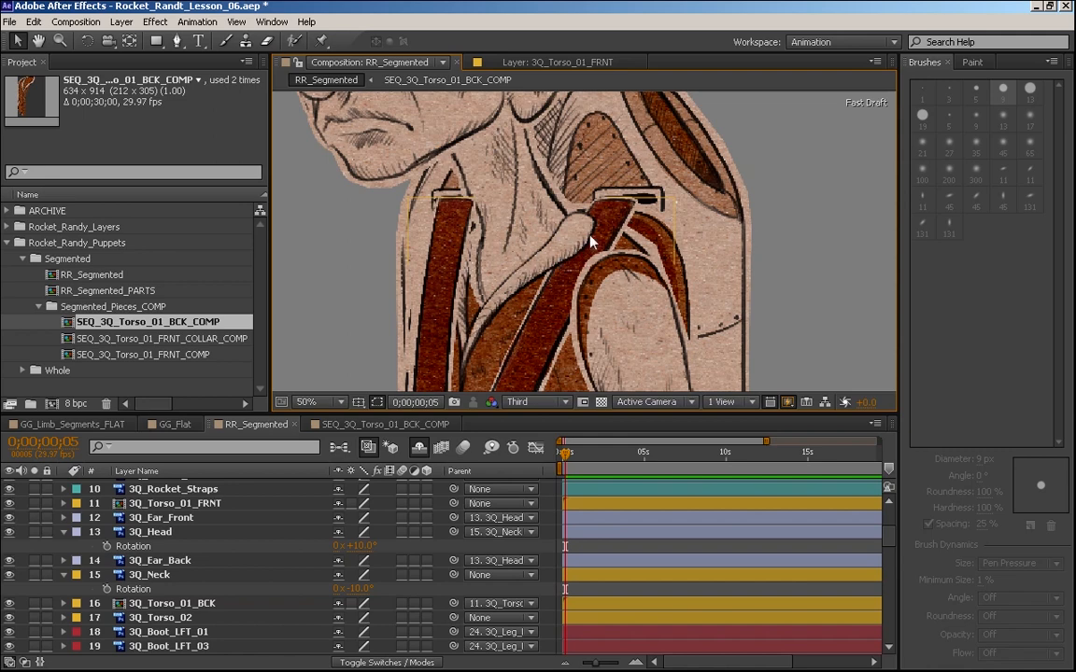
click(103, 338)
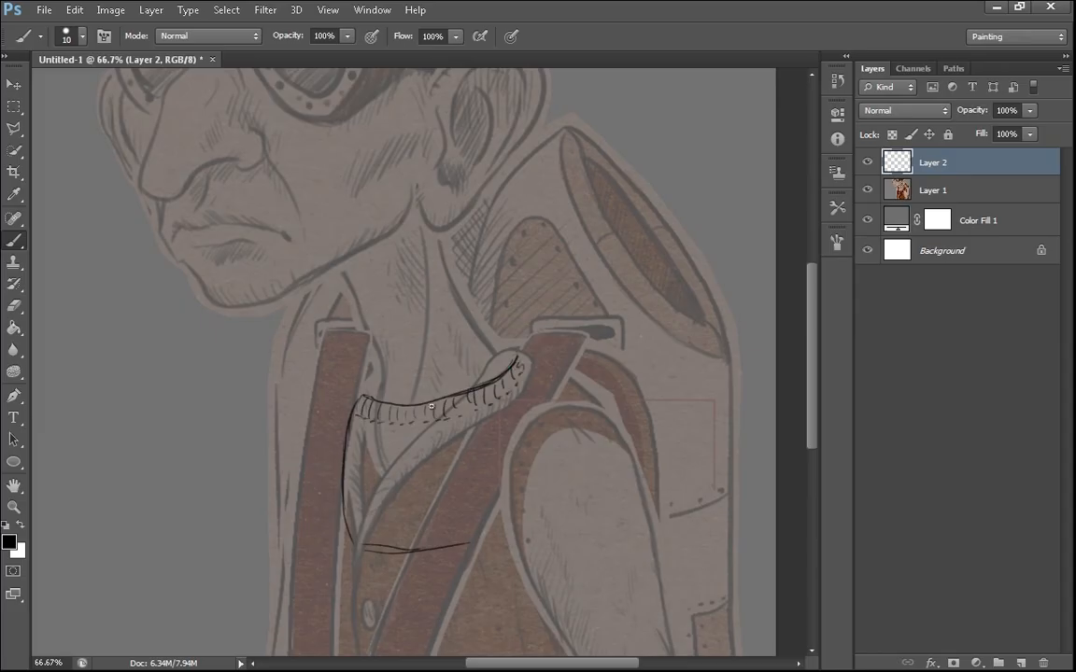
- In Photoshop, sketch the undershirt's fold, side and bottom edge over the puppet's chest, and add a new layer with a neckline stroke
drag(372, 421, 390, 482)
drag(533, 371, 537, 530)
drag(391, 559, 523, 533)
click(1021, 663)
mouse_move(361, 402)
mouse_down()
mouse_move(535, 362)
mouse_move(483, 340)
mouse_move(480, 377)
mouse_up()
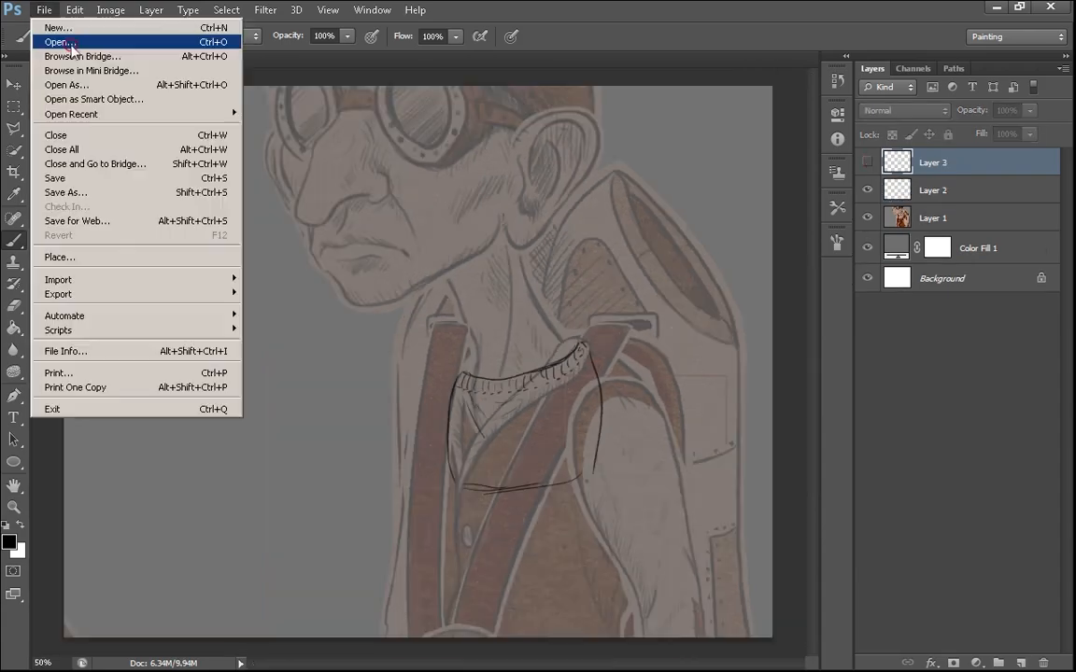
- Open the GizmoGuy4B_Limb_Segments.psd file
click(47, 41)
double_click(445, 171)
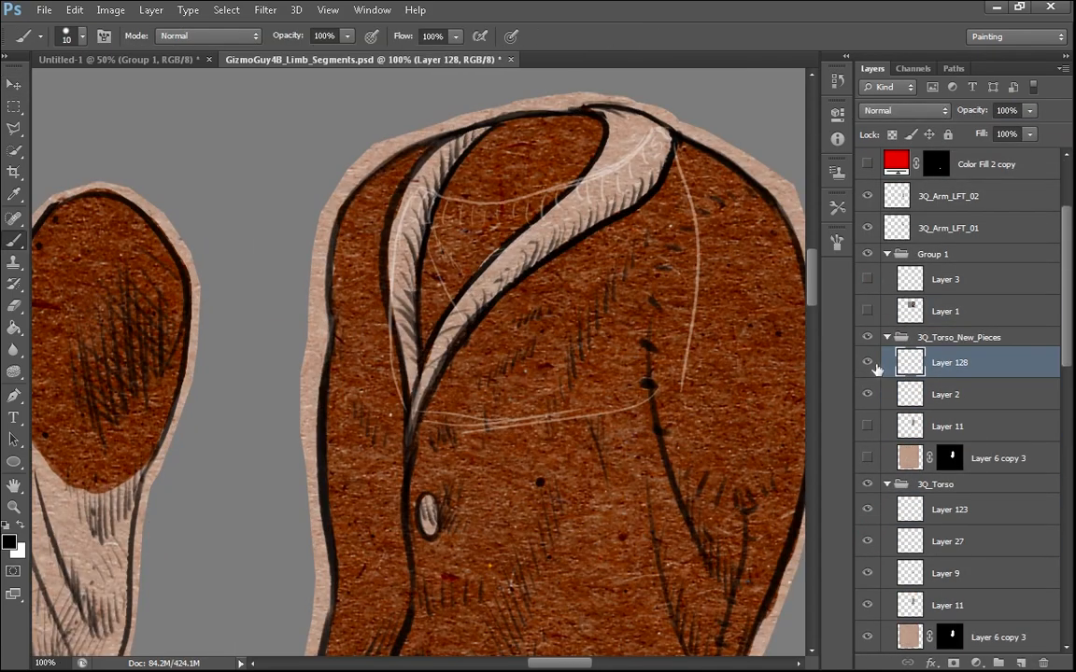
- Fade the torso artwork and trace the undershirt's neckline and side edges in black brush strokes on Layer 128, redoing unsatisfactory strokes
click(870, 395)
mouse_move(431, 183)
mouse_down()
mouse_move(665, 142)
mouse_move(693, 245)
mouse_up()
key(ctrl+z)
drag(418, 224, 384, 495)
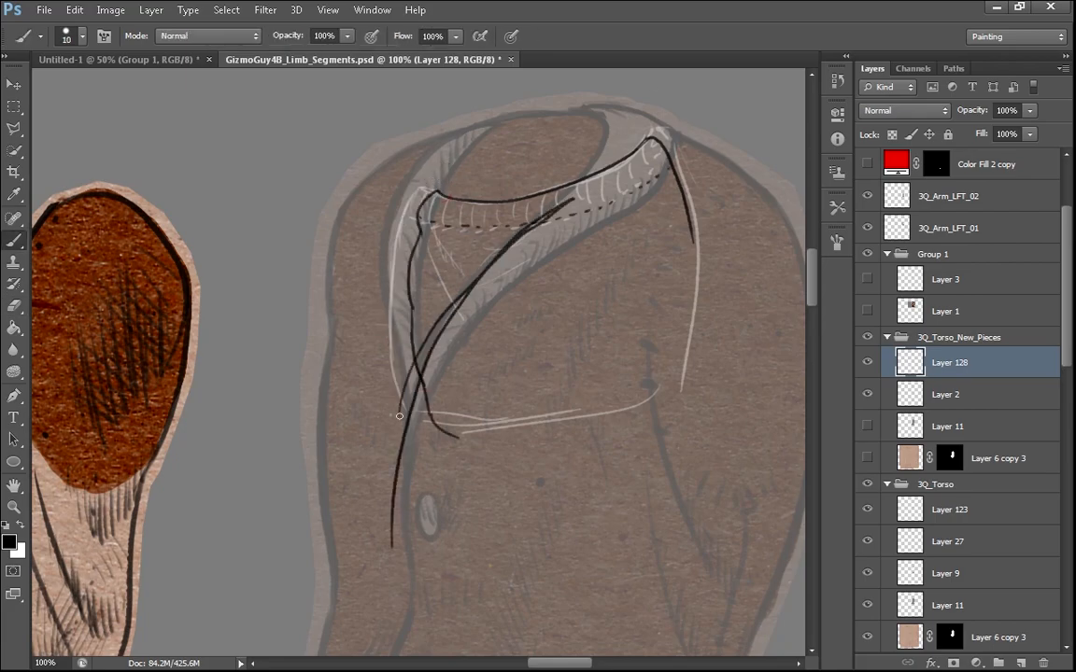
key(ctrl+z)
drag(427, 201, 456, 434)
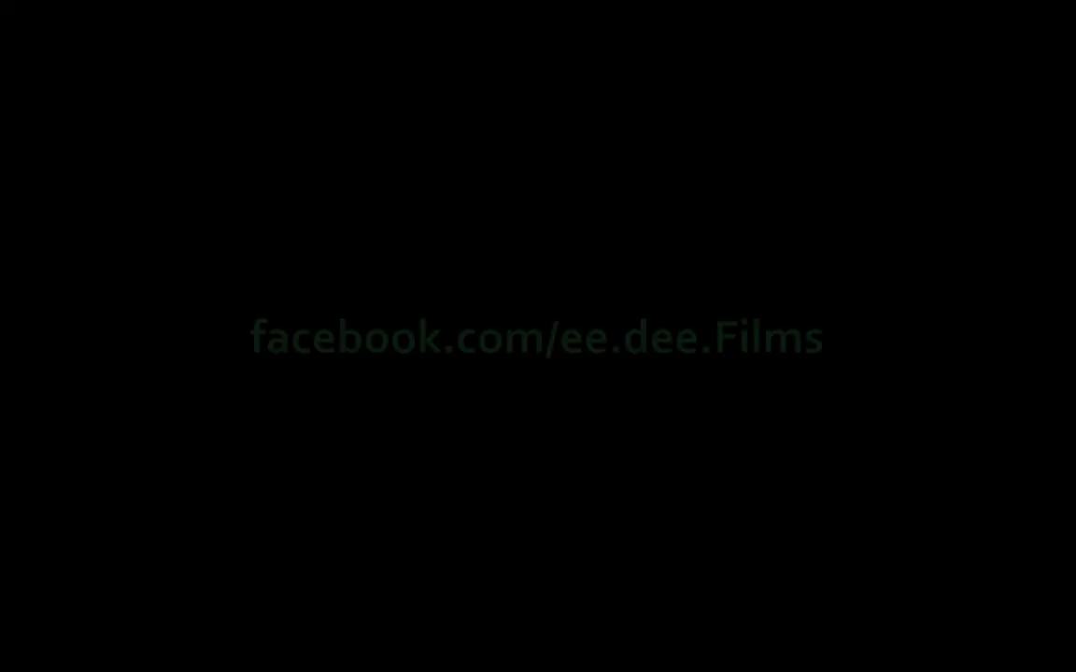